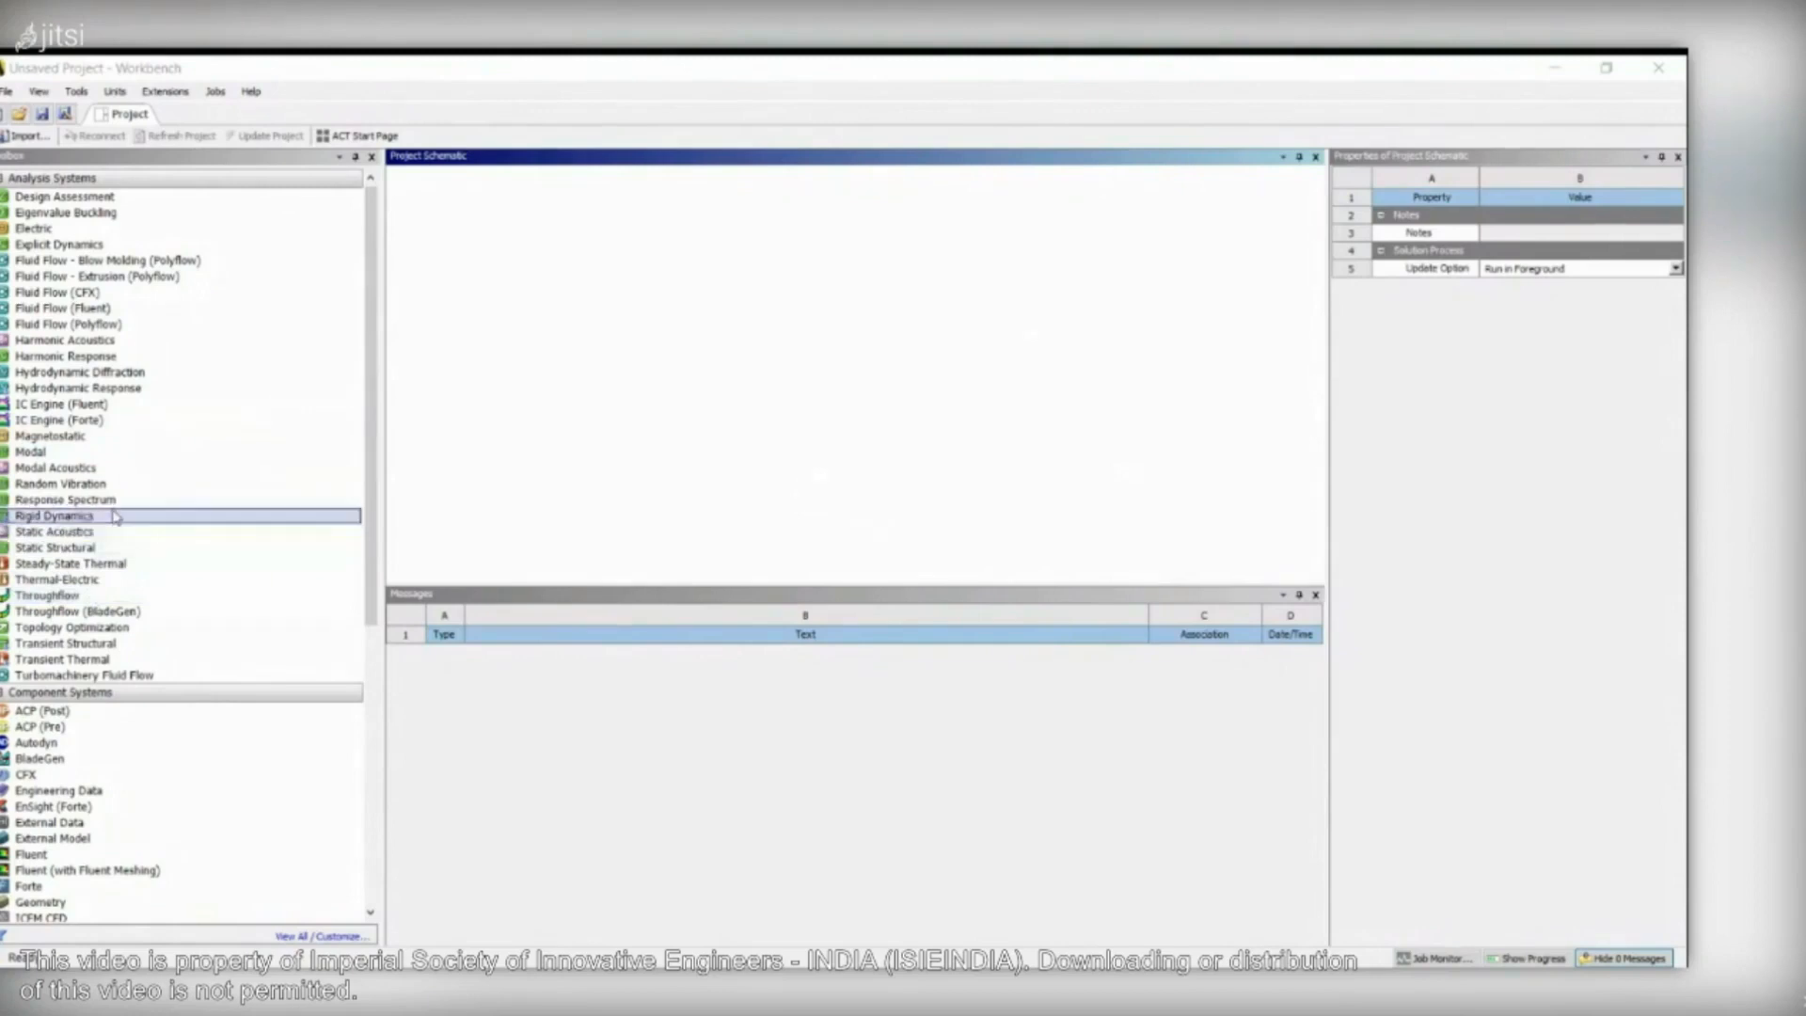
- Add a Static Structural analysis system to the project schematic and open its Engineering Data for editing
{"action": "left_click_drag", "start_coordinate": [90, 553], "coordinate": [492, 249]}
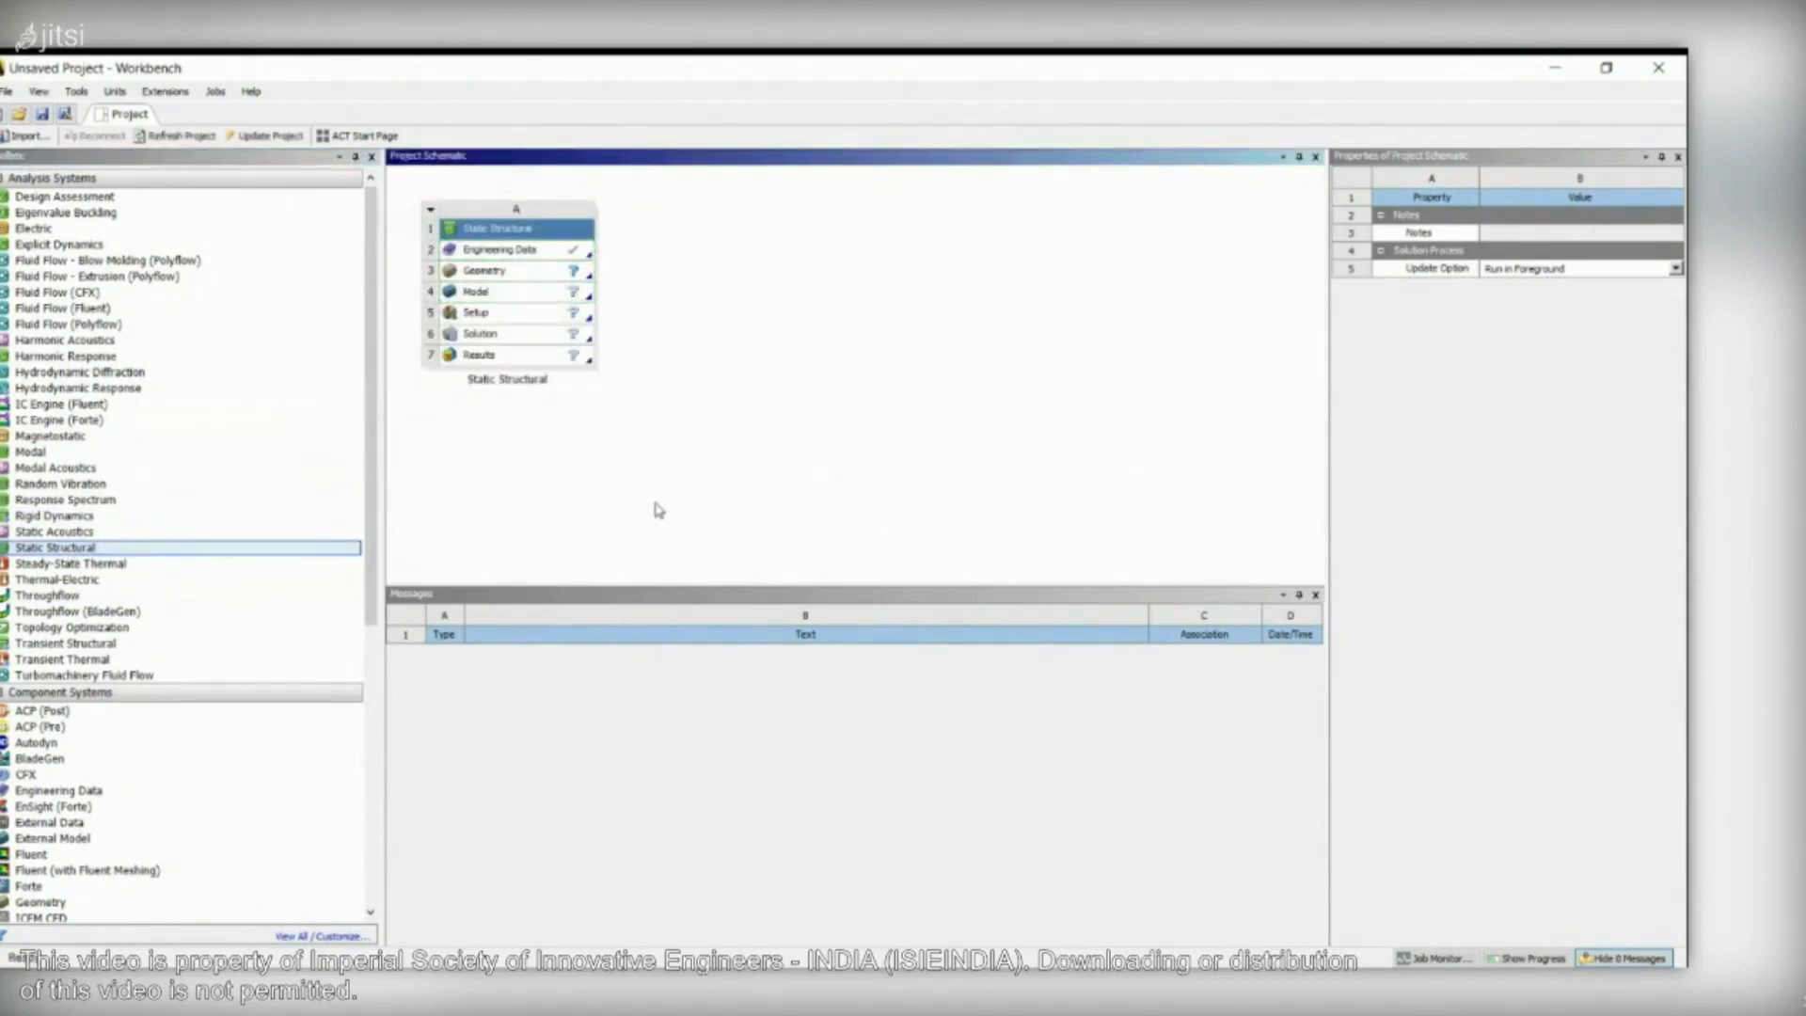
{"action": "right_click", "coordinate": [566, 250]}
{"action": "left_click", "coordinate": [610, 261]}
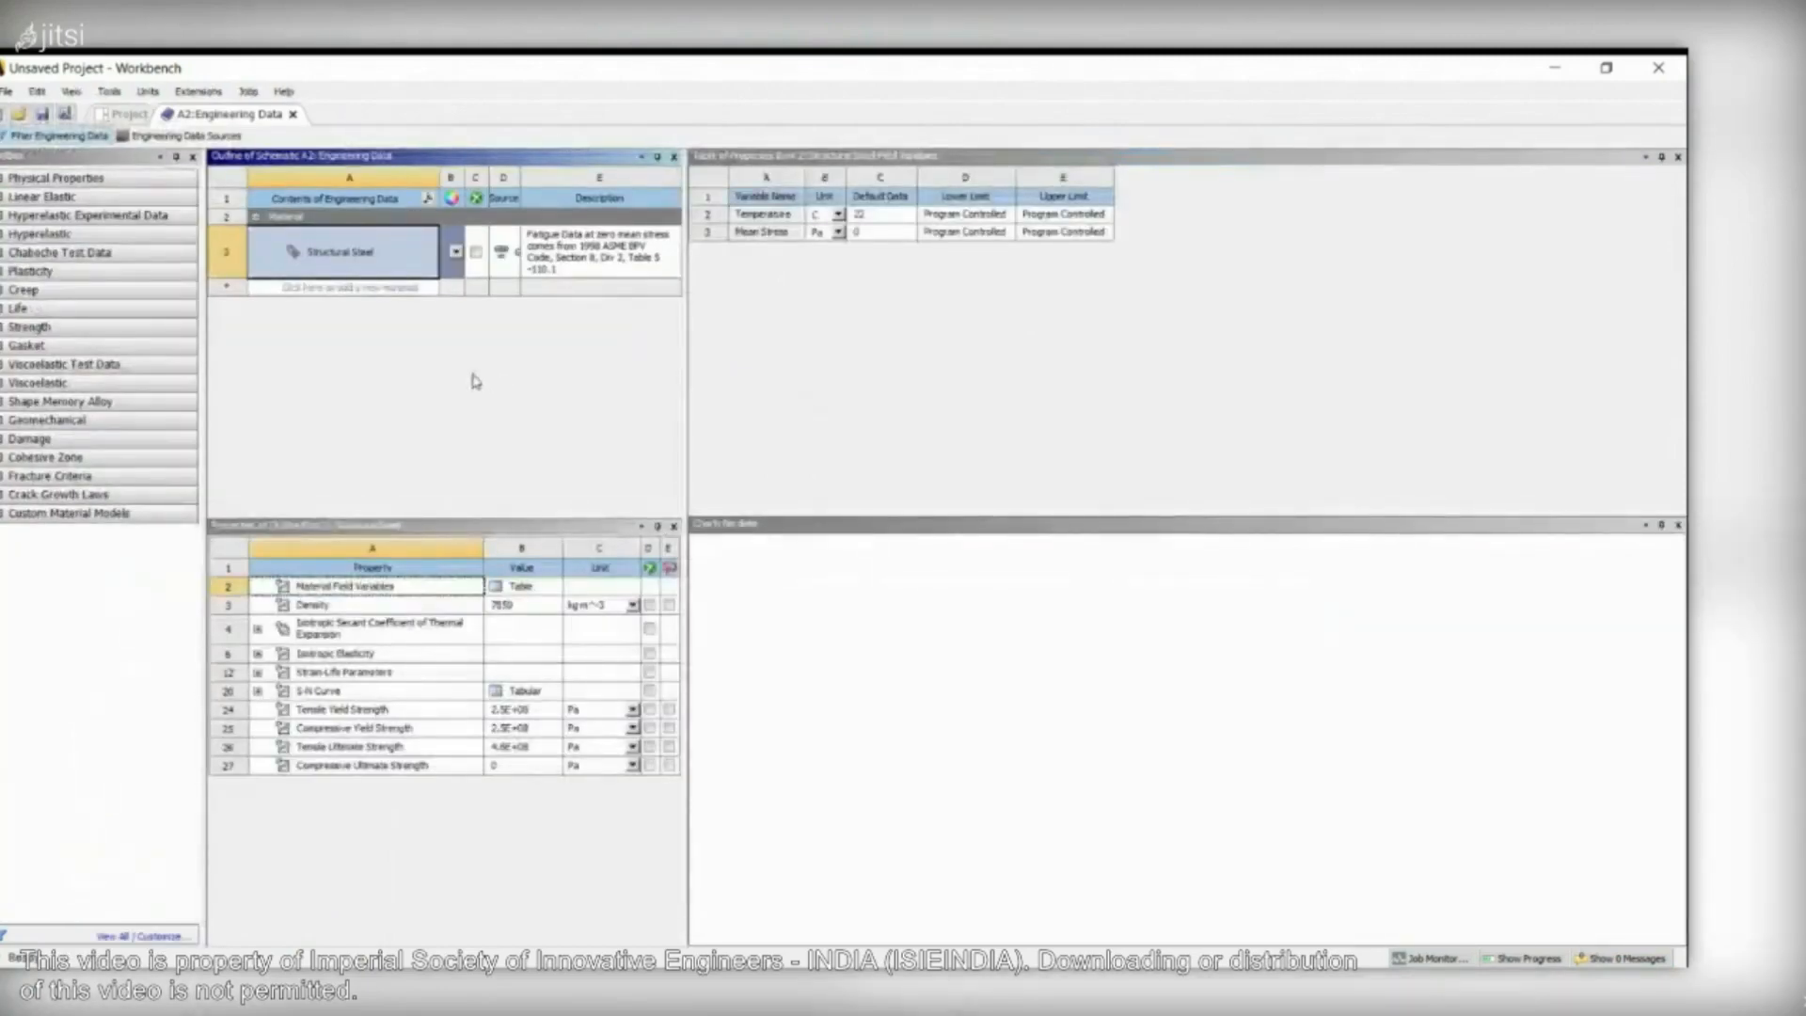
- Add a new material named steel to the engineering data
{"action": "left_click", "coordinate": [399, 286]}
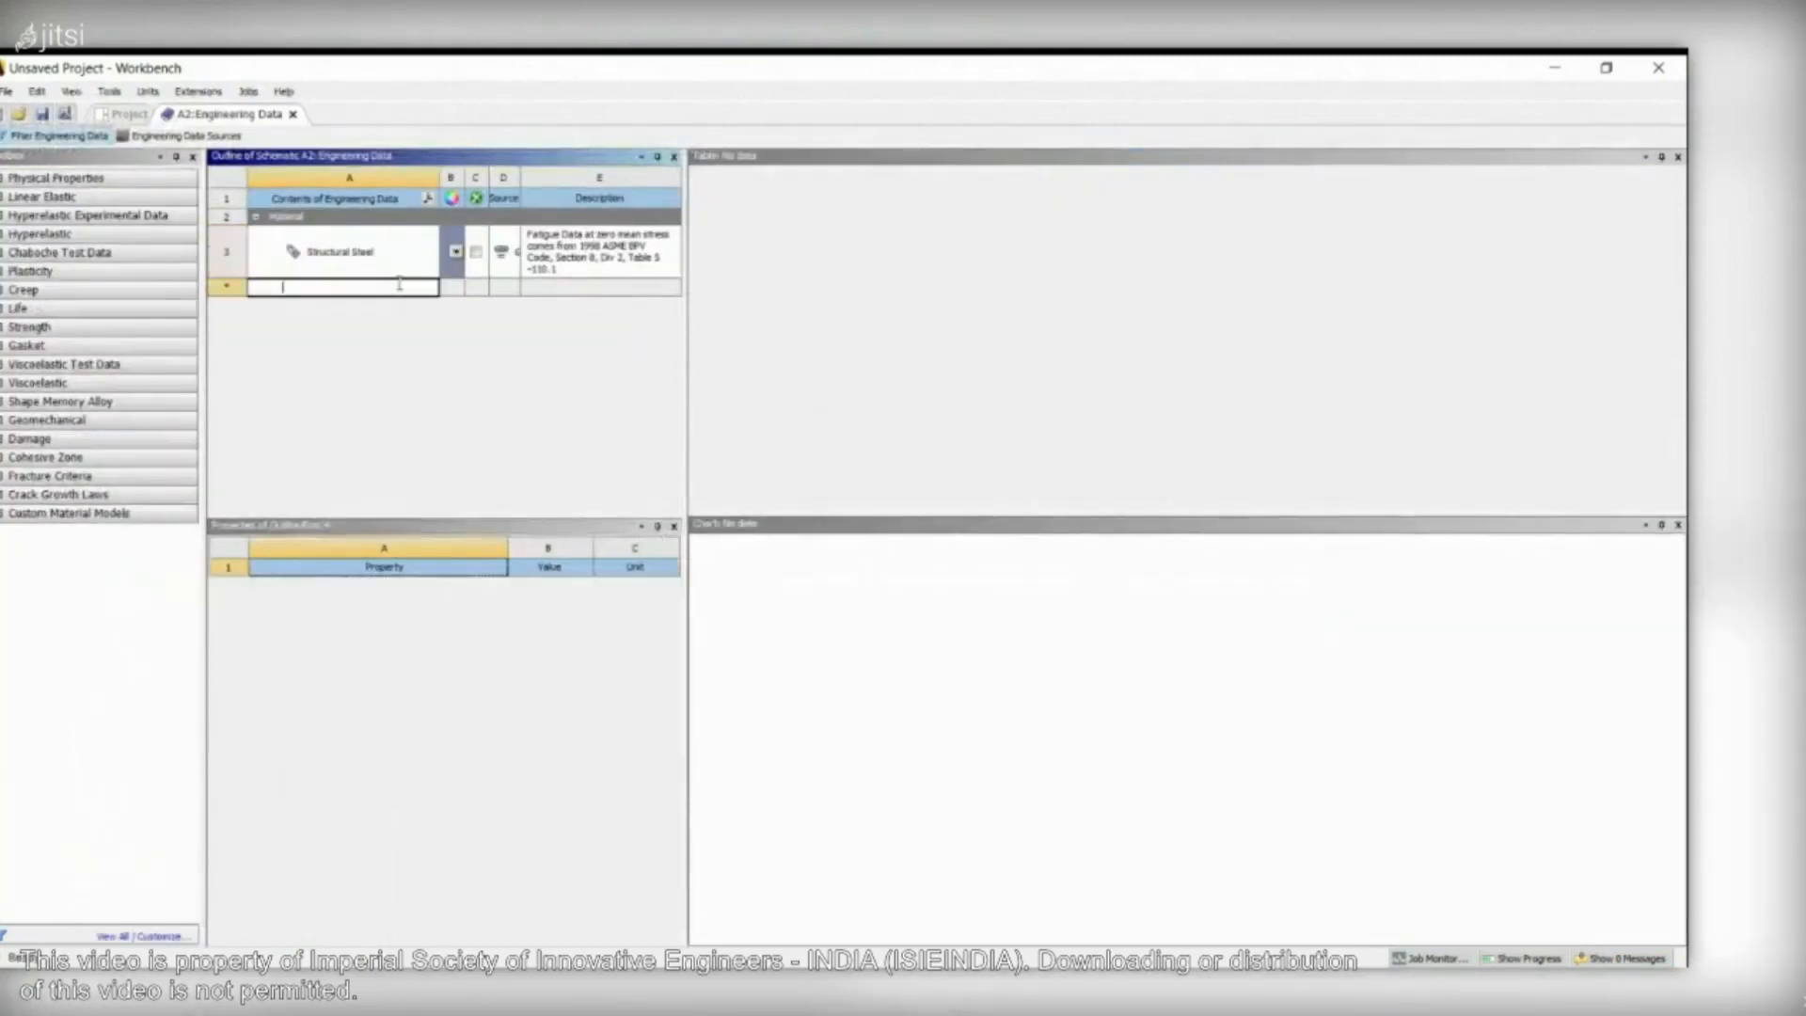
{"action": "type", "text": "steel"}
{"action": "key", "text": "Return"}
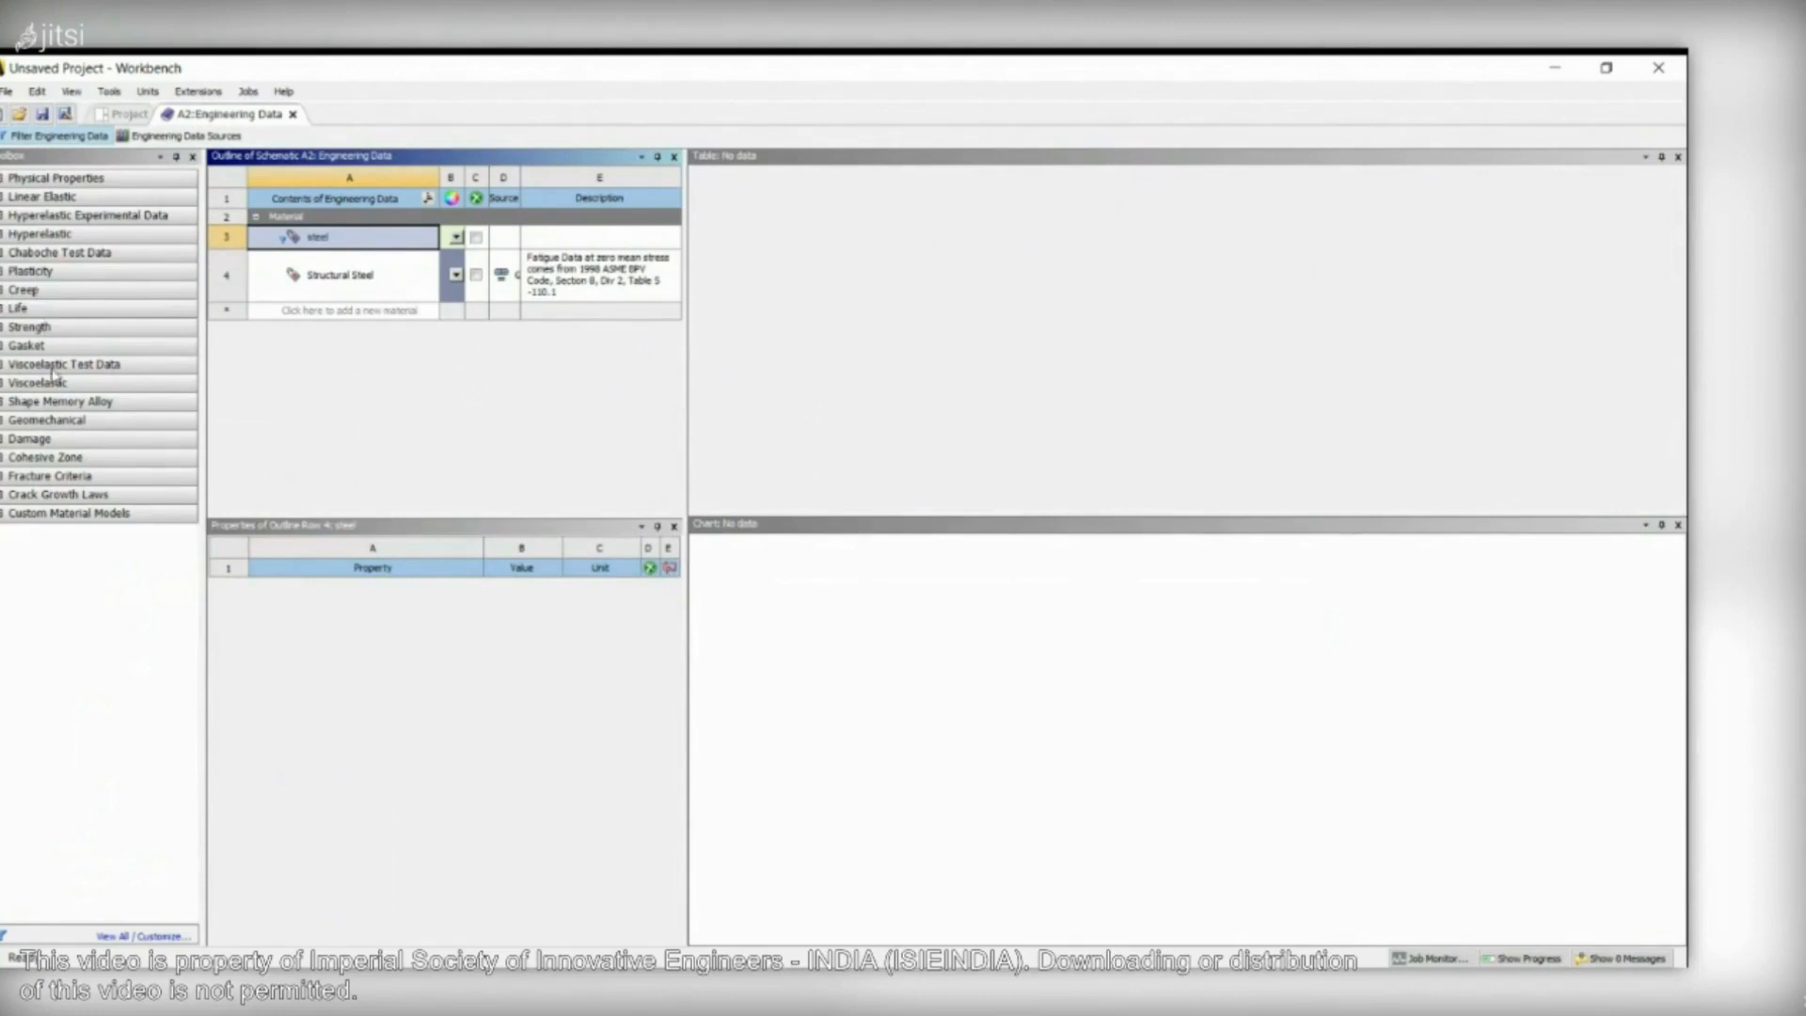
- Give the steel material the Isotropic Elasticity property with a Young's modulus of 2.7E+10 Pa
{"action": "left_click", "coordinate": [1, 197]}
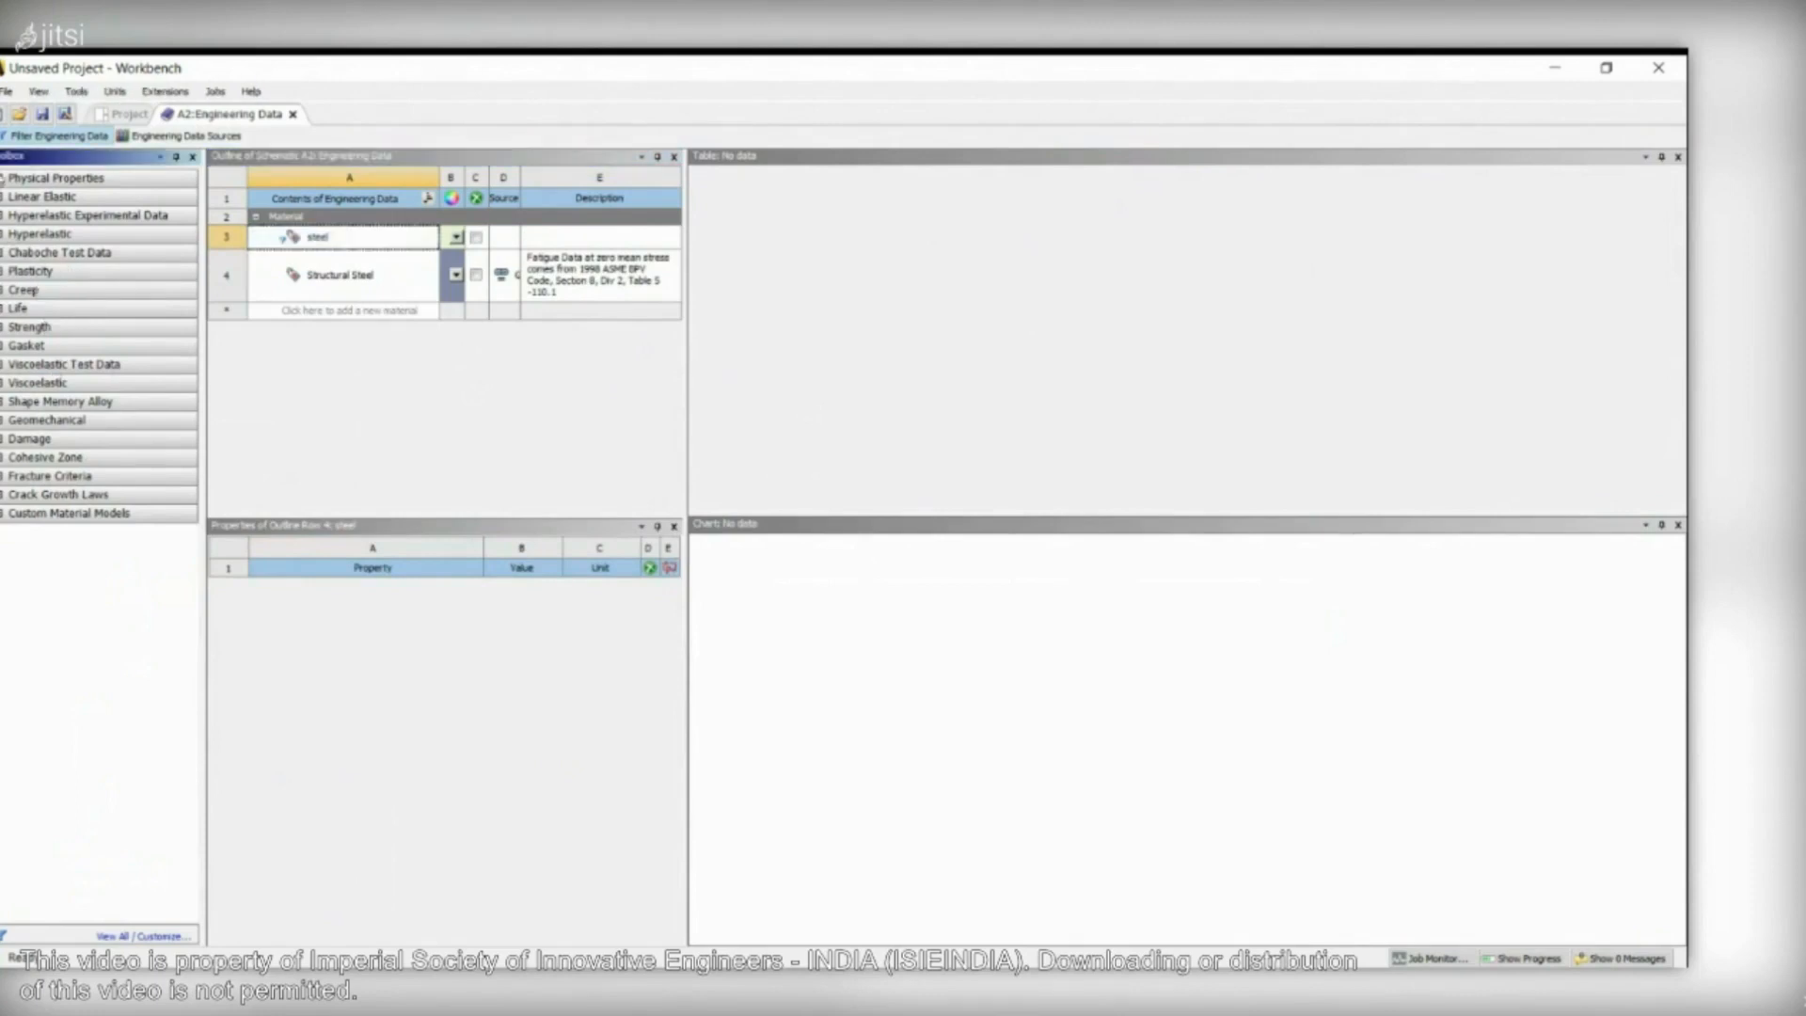
{"action": "left_click", "coordinate": [4, 198]}
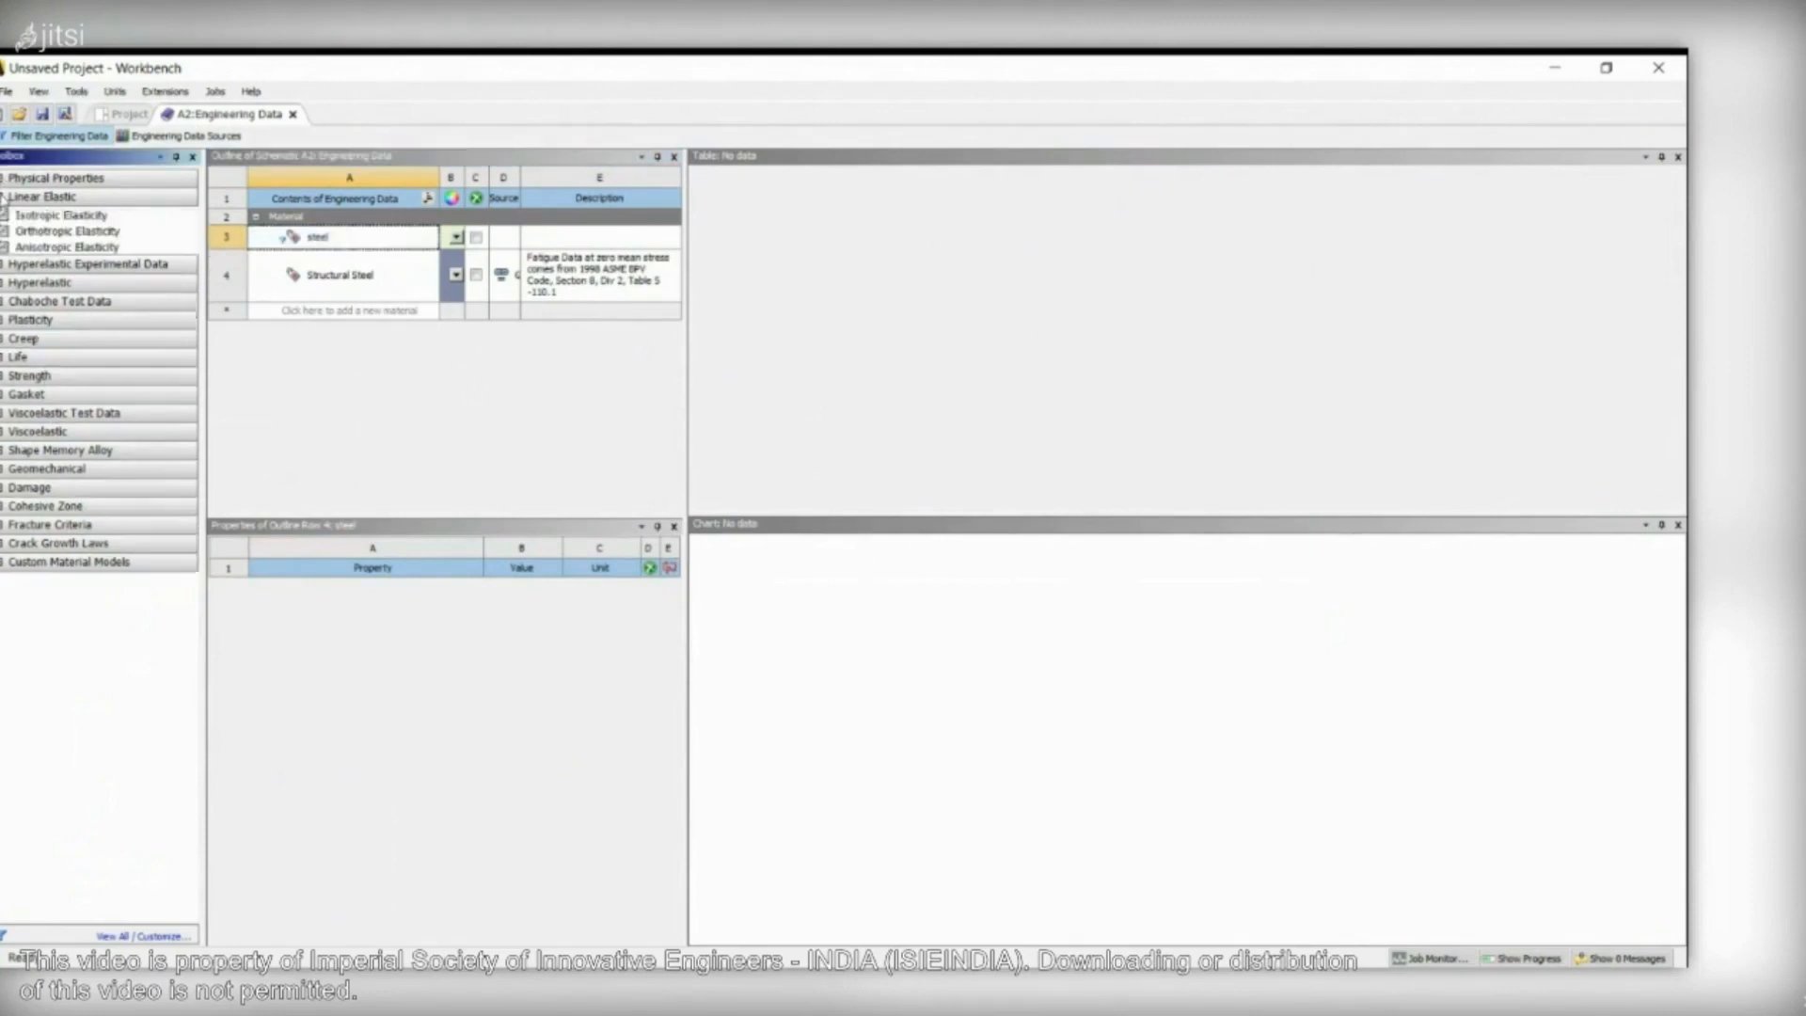
{"action": "double_click", "coordinate": [57, 216]}
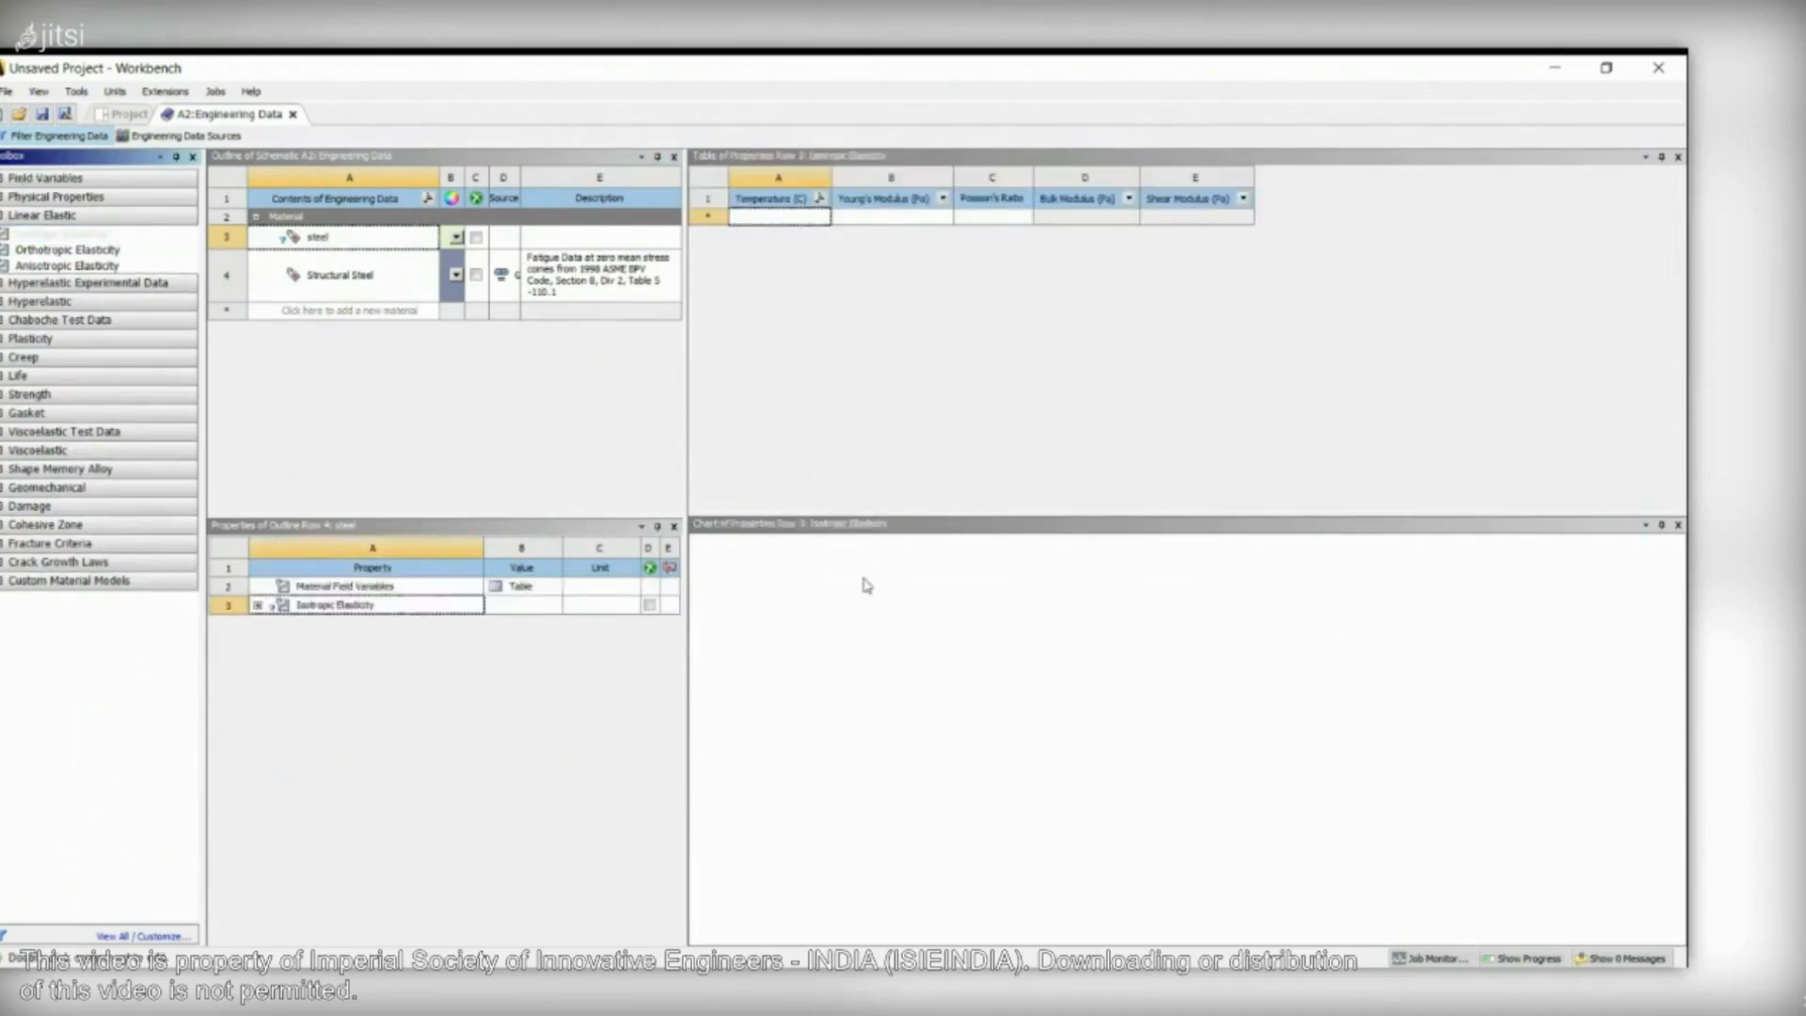
{"action": "left_click", "coordinate": [878, 217]}
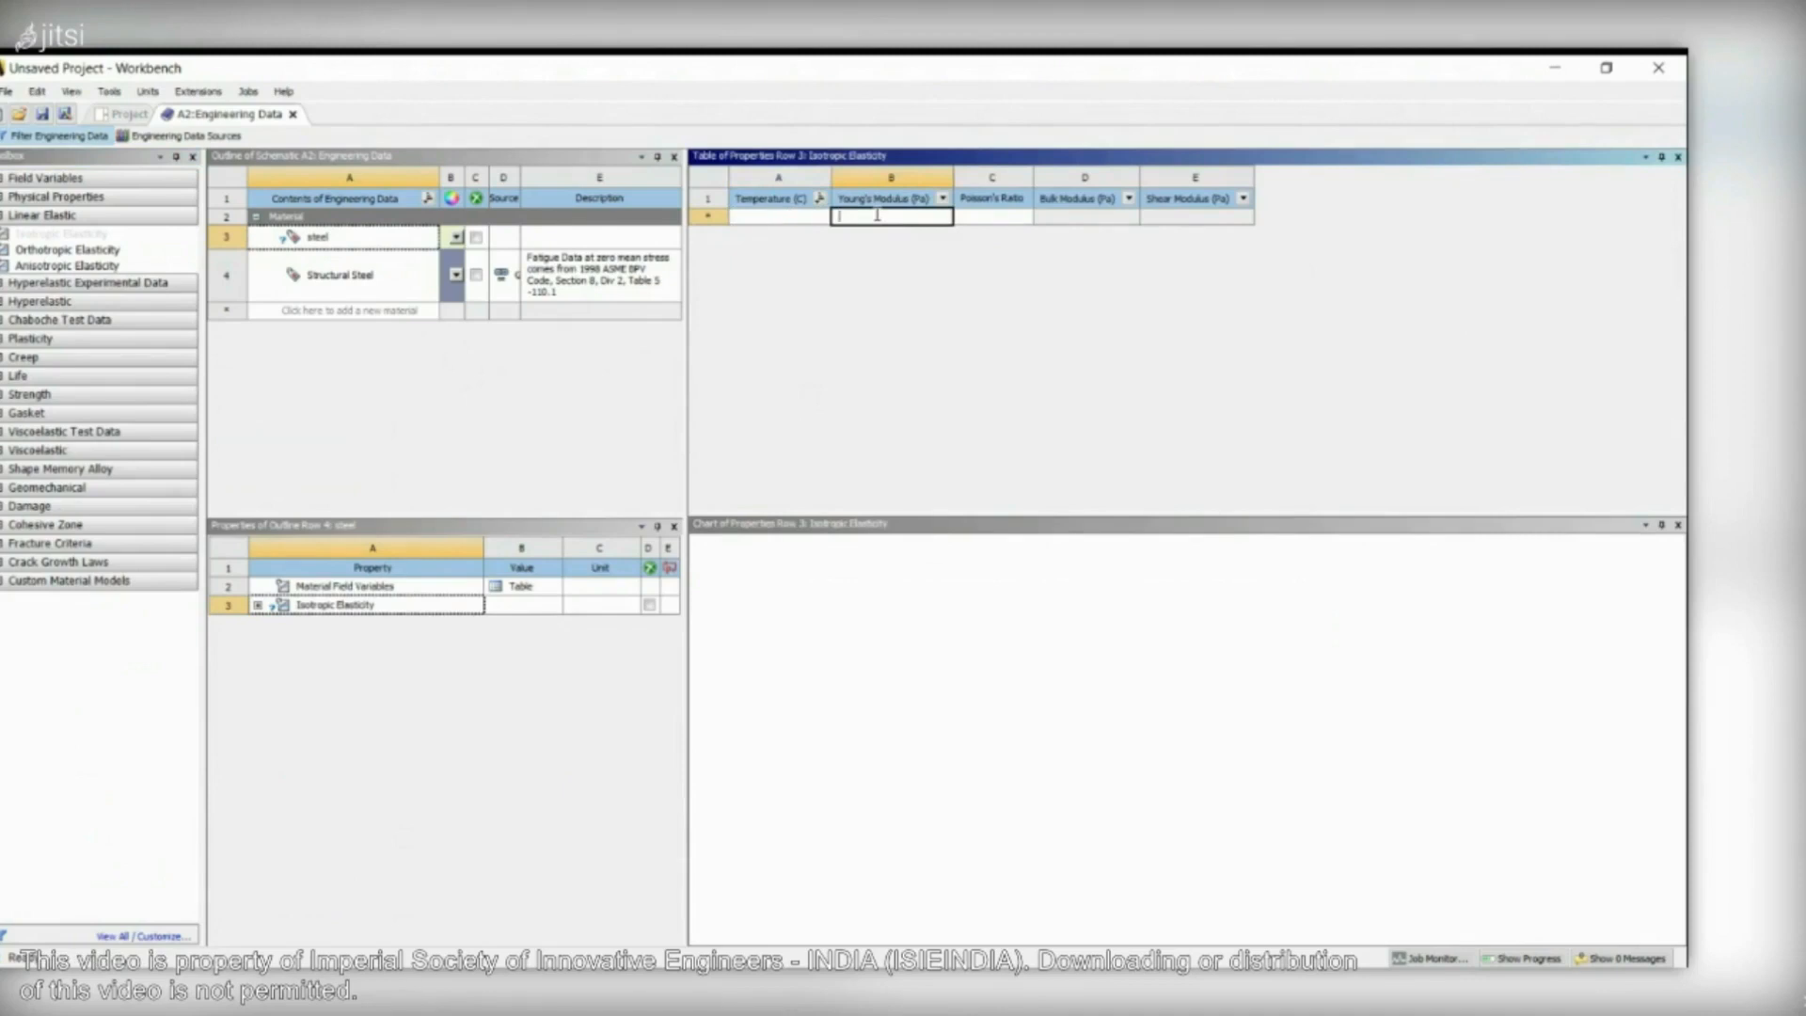
{"action": "type", "text": "2.1e11"}
{"action": "key", "text": "Return"}
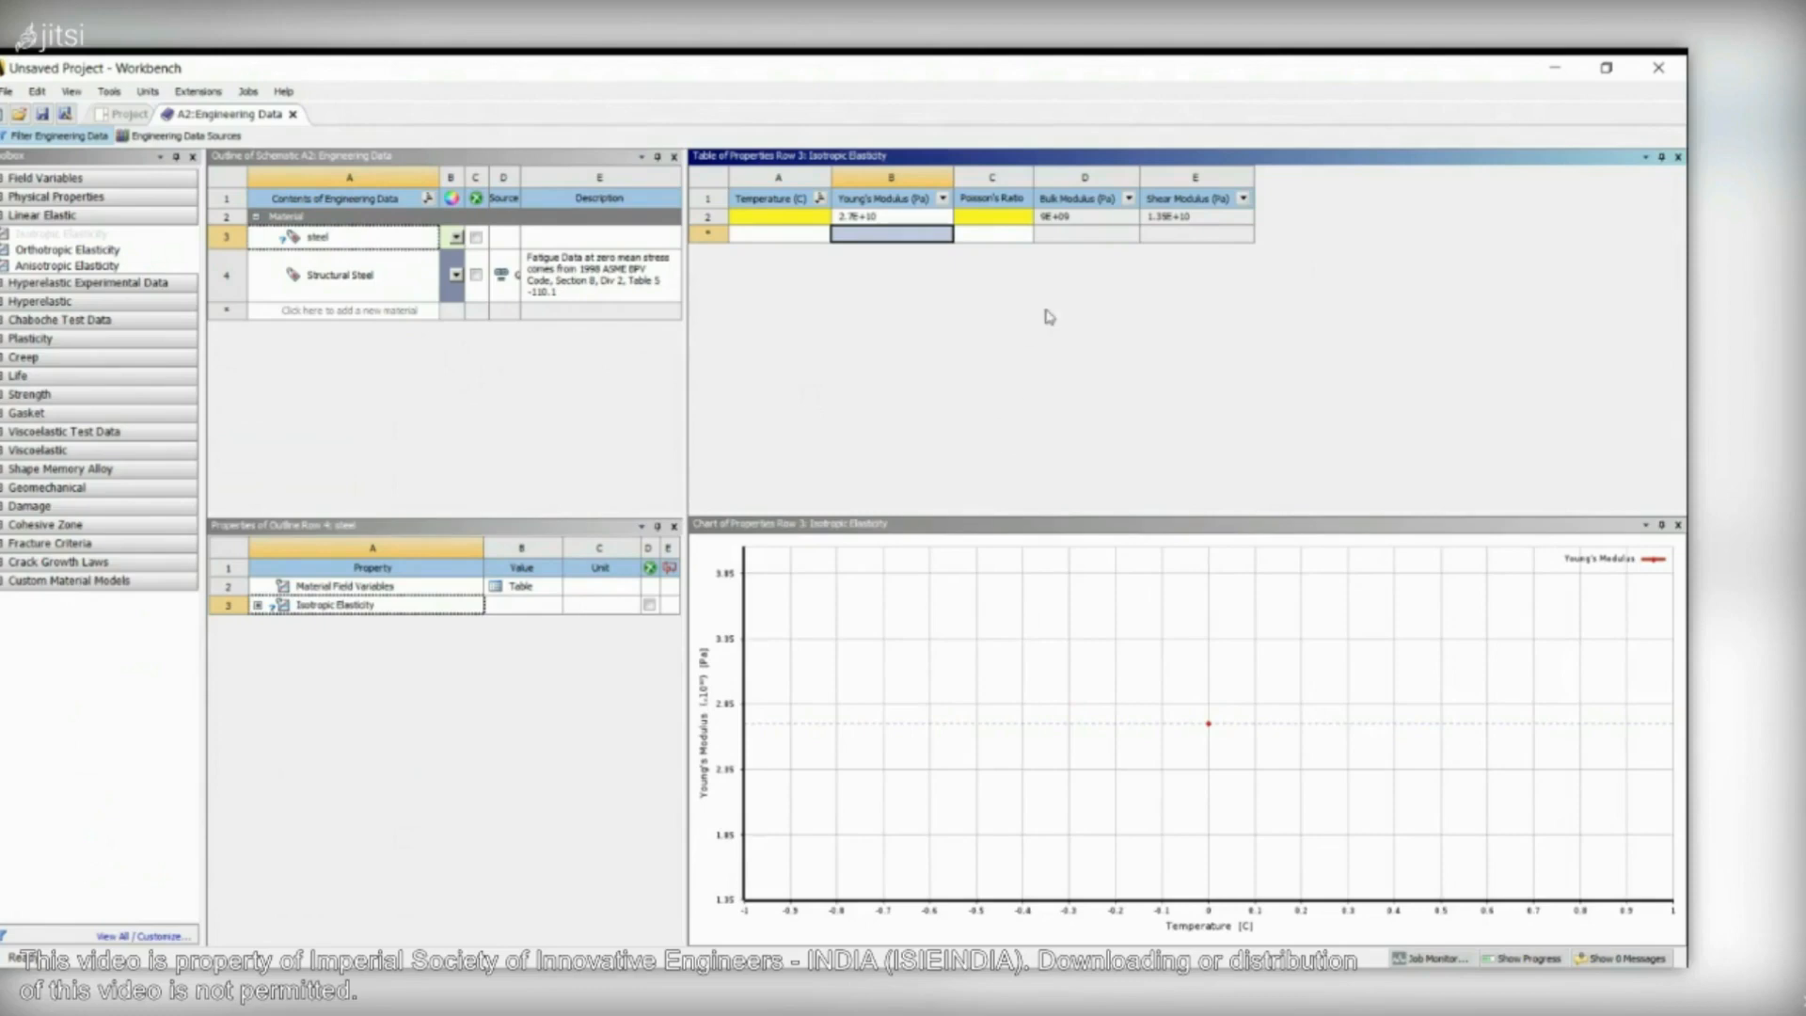
{"action": "left_click", "coordinate": [1012, 222]}
{"action": "left_click", "coordinate": [1108, 234]}
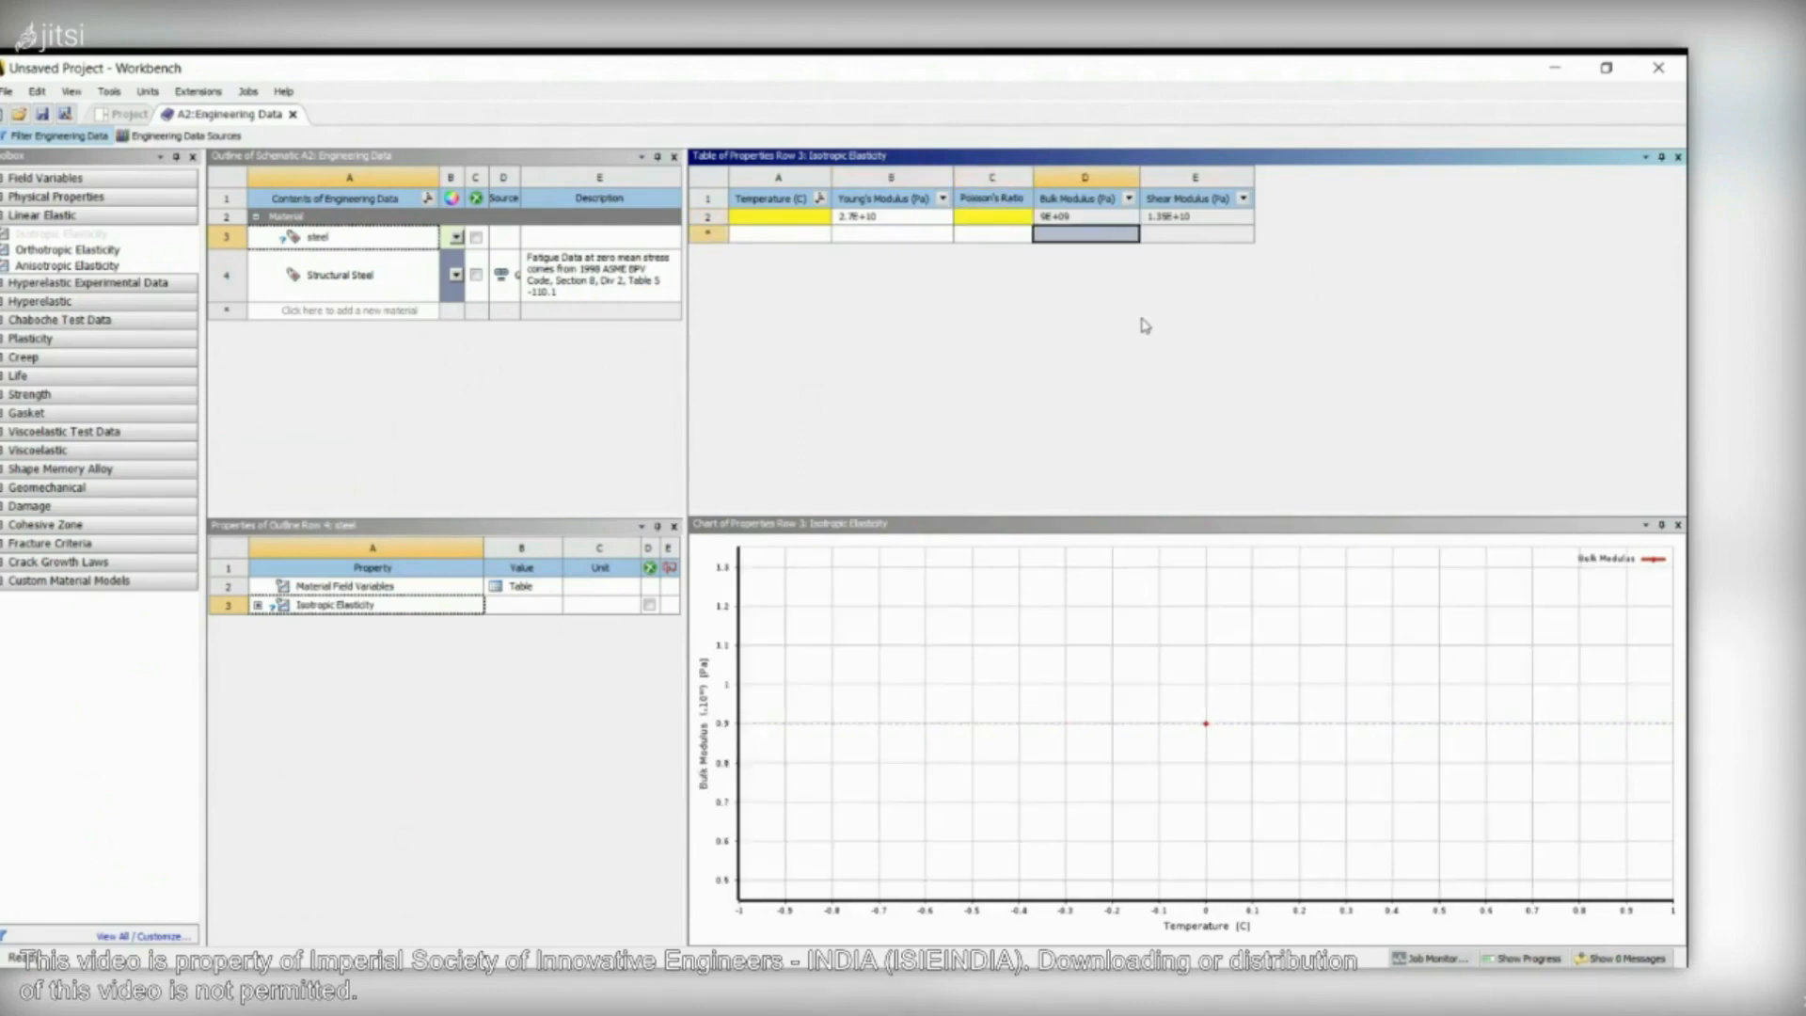
{"action": "left_click", "coordinate": [148, 91]}
{"action": "left_click", "coordinate": [168, 130]}
{"action": "left_click", "coordinate": [388, 449]}
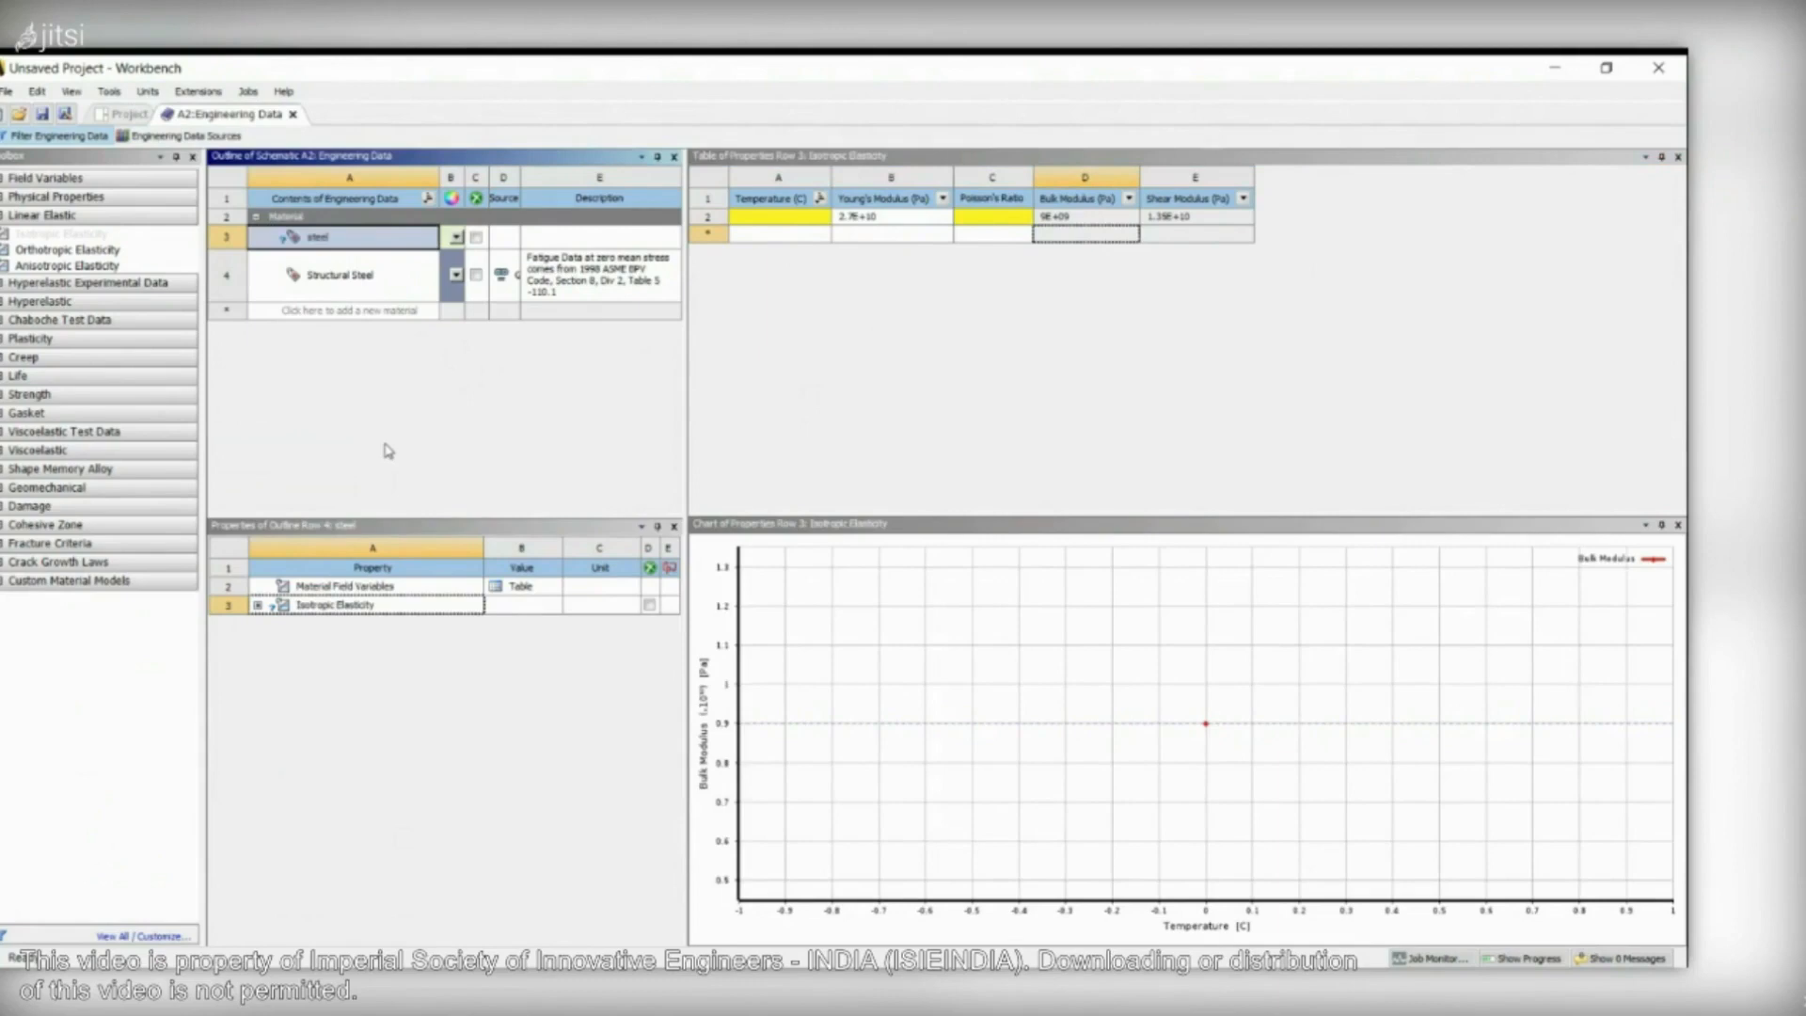
- Return to the project schematic and create a new DesignModeler geometry for the Static Structural system
{"action": "left_click", "coordinate": [111, 116]}
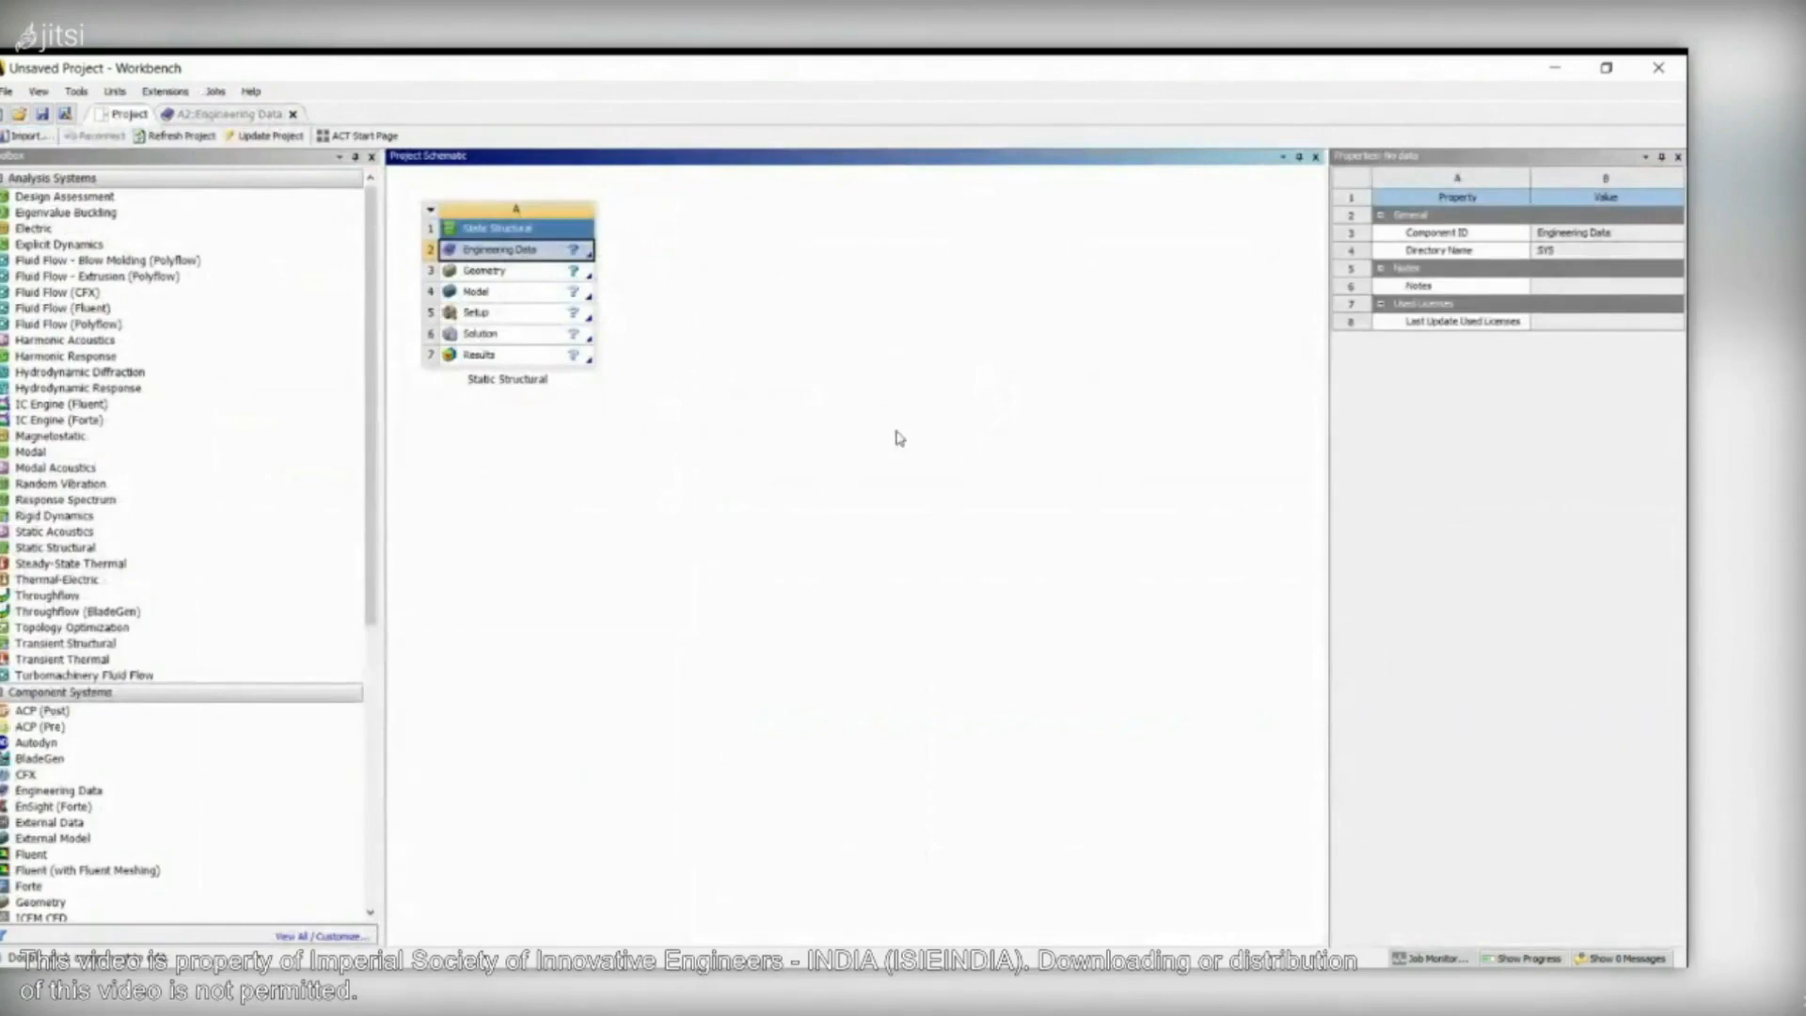
{"action": "right_click", "coordinate": [565, 277]}
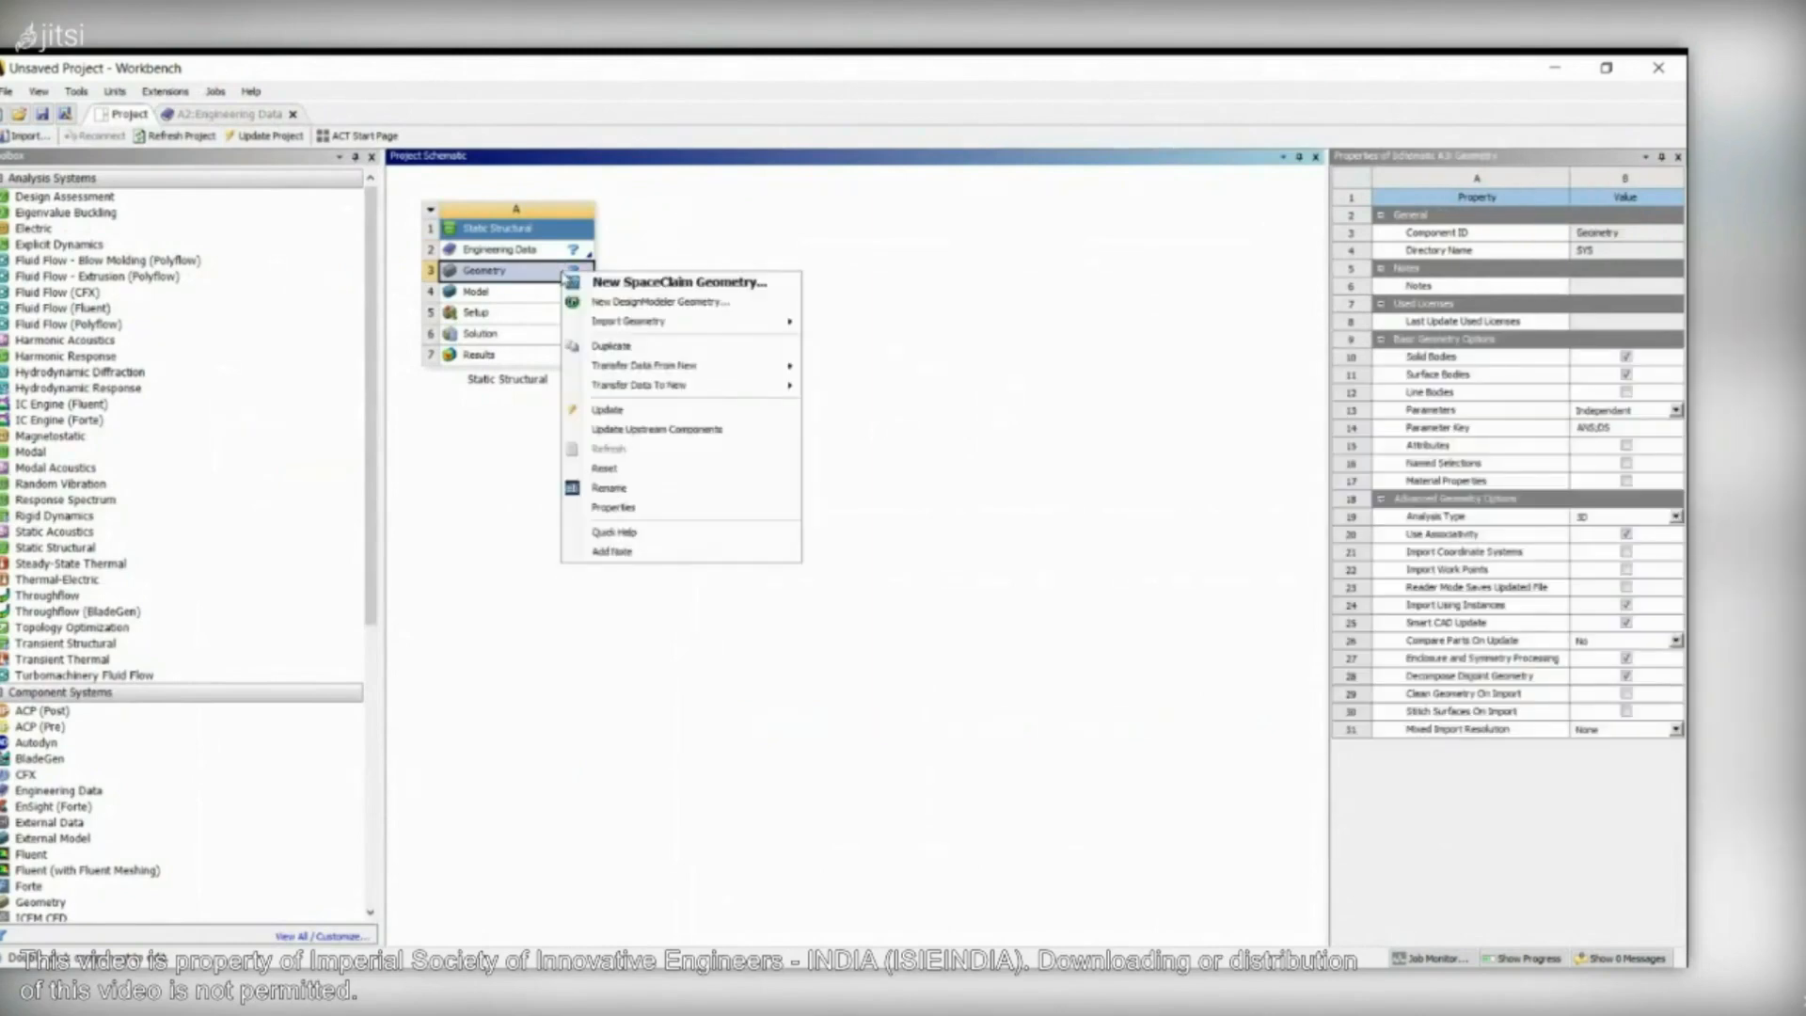
{"action": "left_click", "coordinate": [702, 302]}
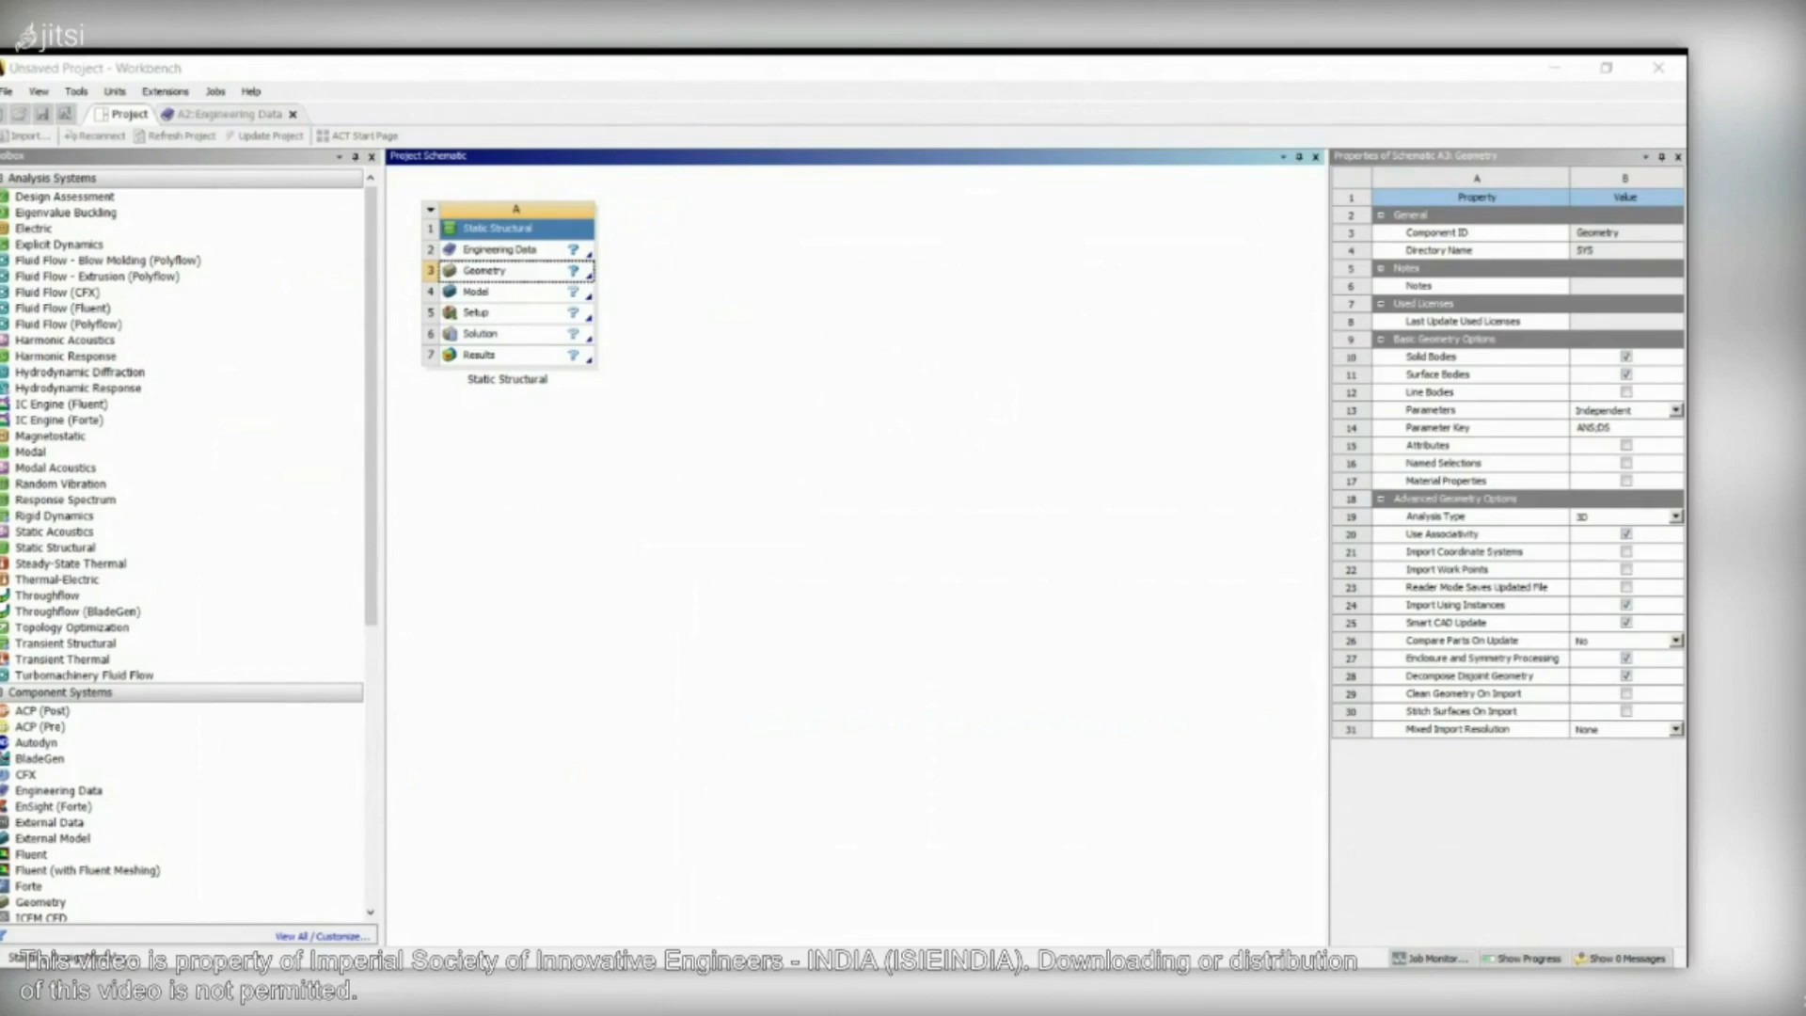
{"action": "left_click", "coordinate": [1563, 63]}
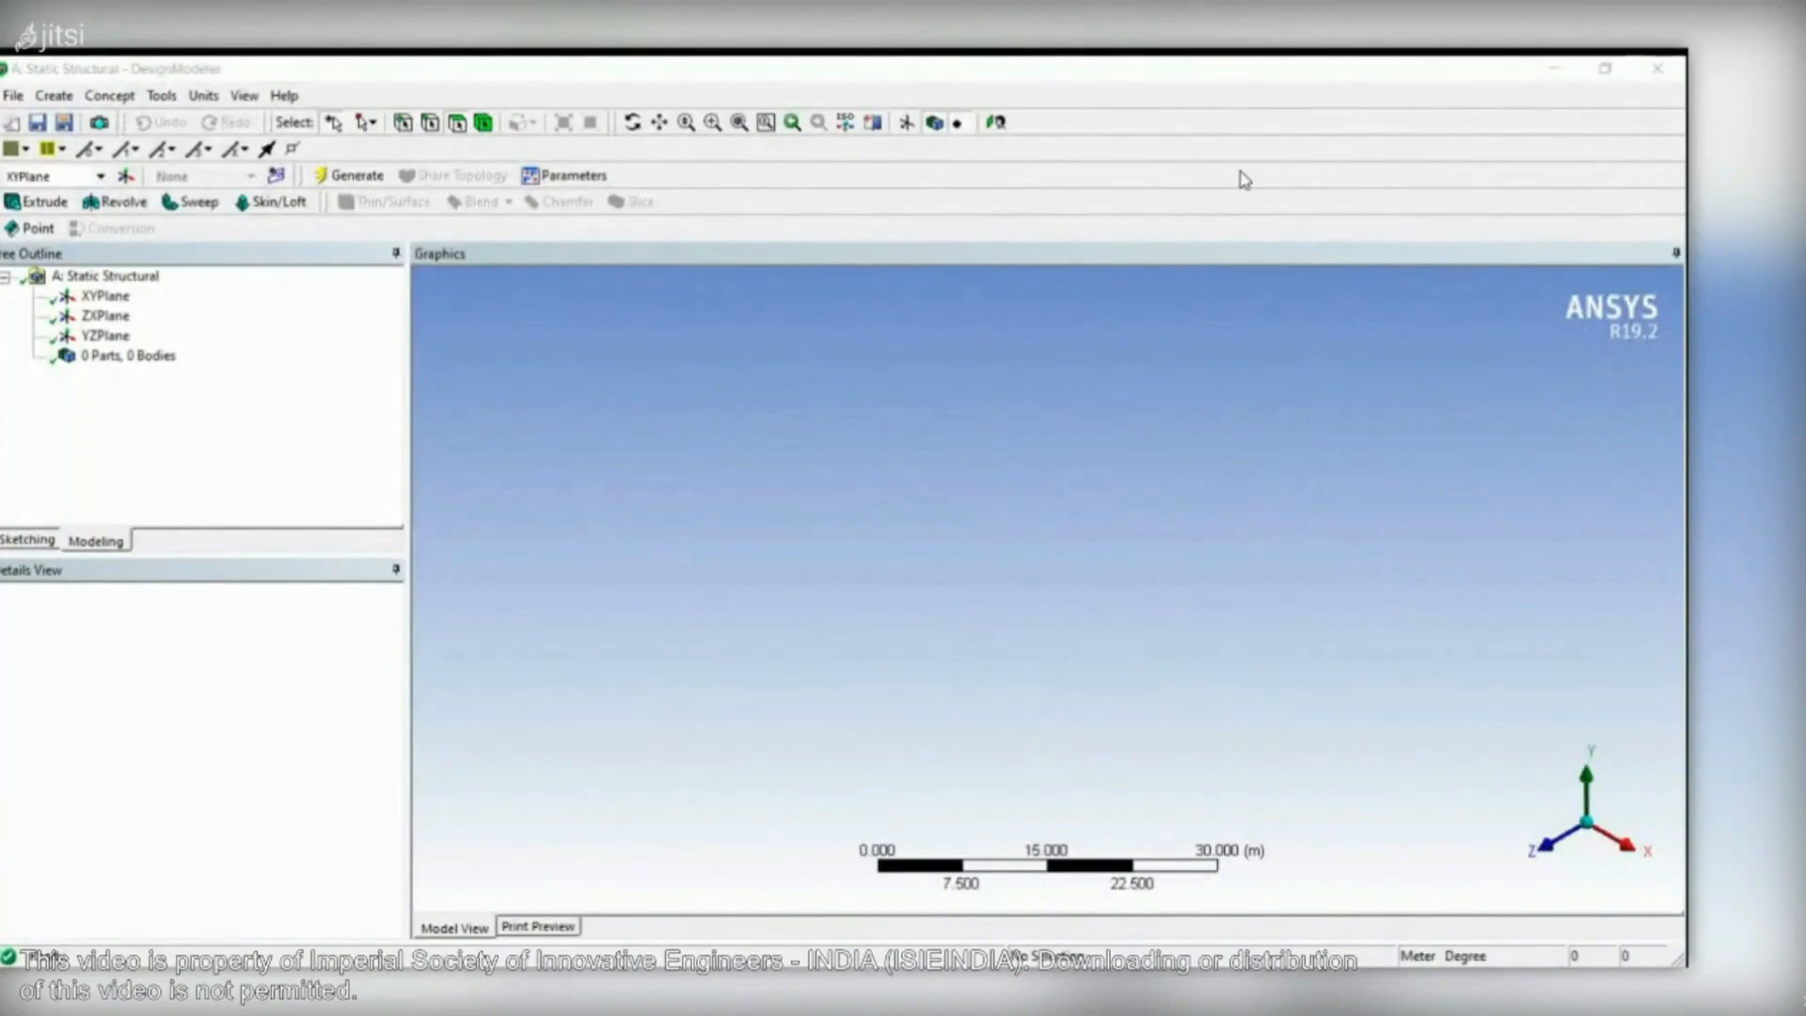
- Facing the XY plane, sketch a horizontal line about 29.6 m long from the origin along the positive X axis
{"action": "left_click", "coordinate": [996, 123]}
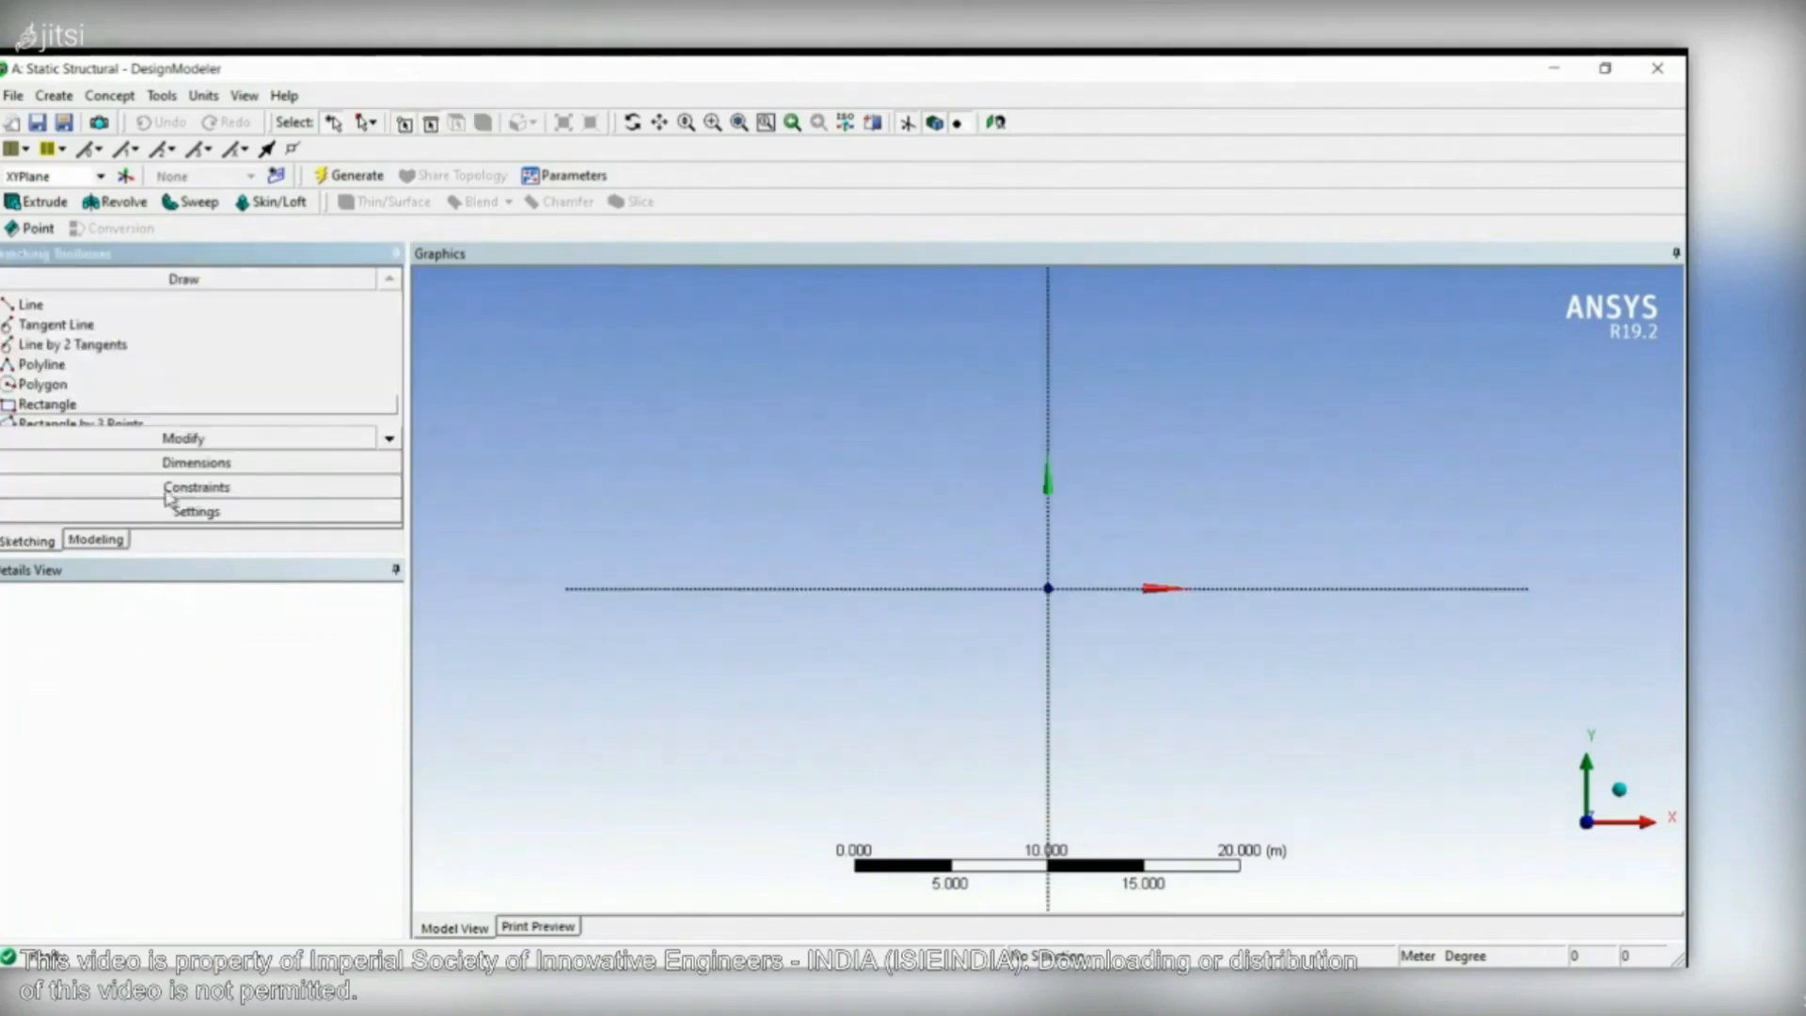
{"action": "left_click", "coordinate": [56, 304]}
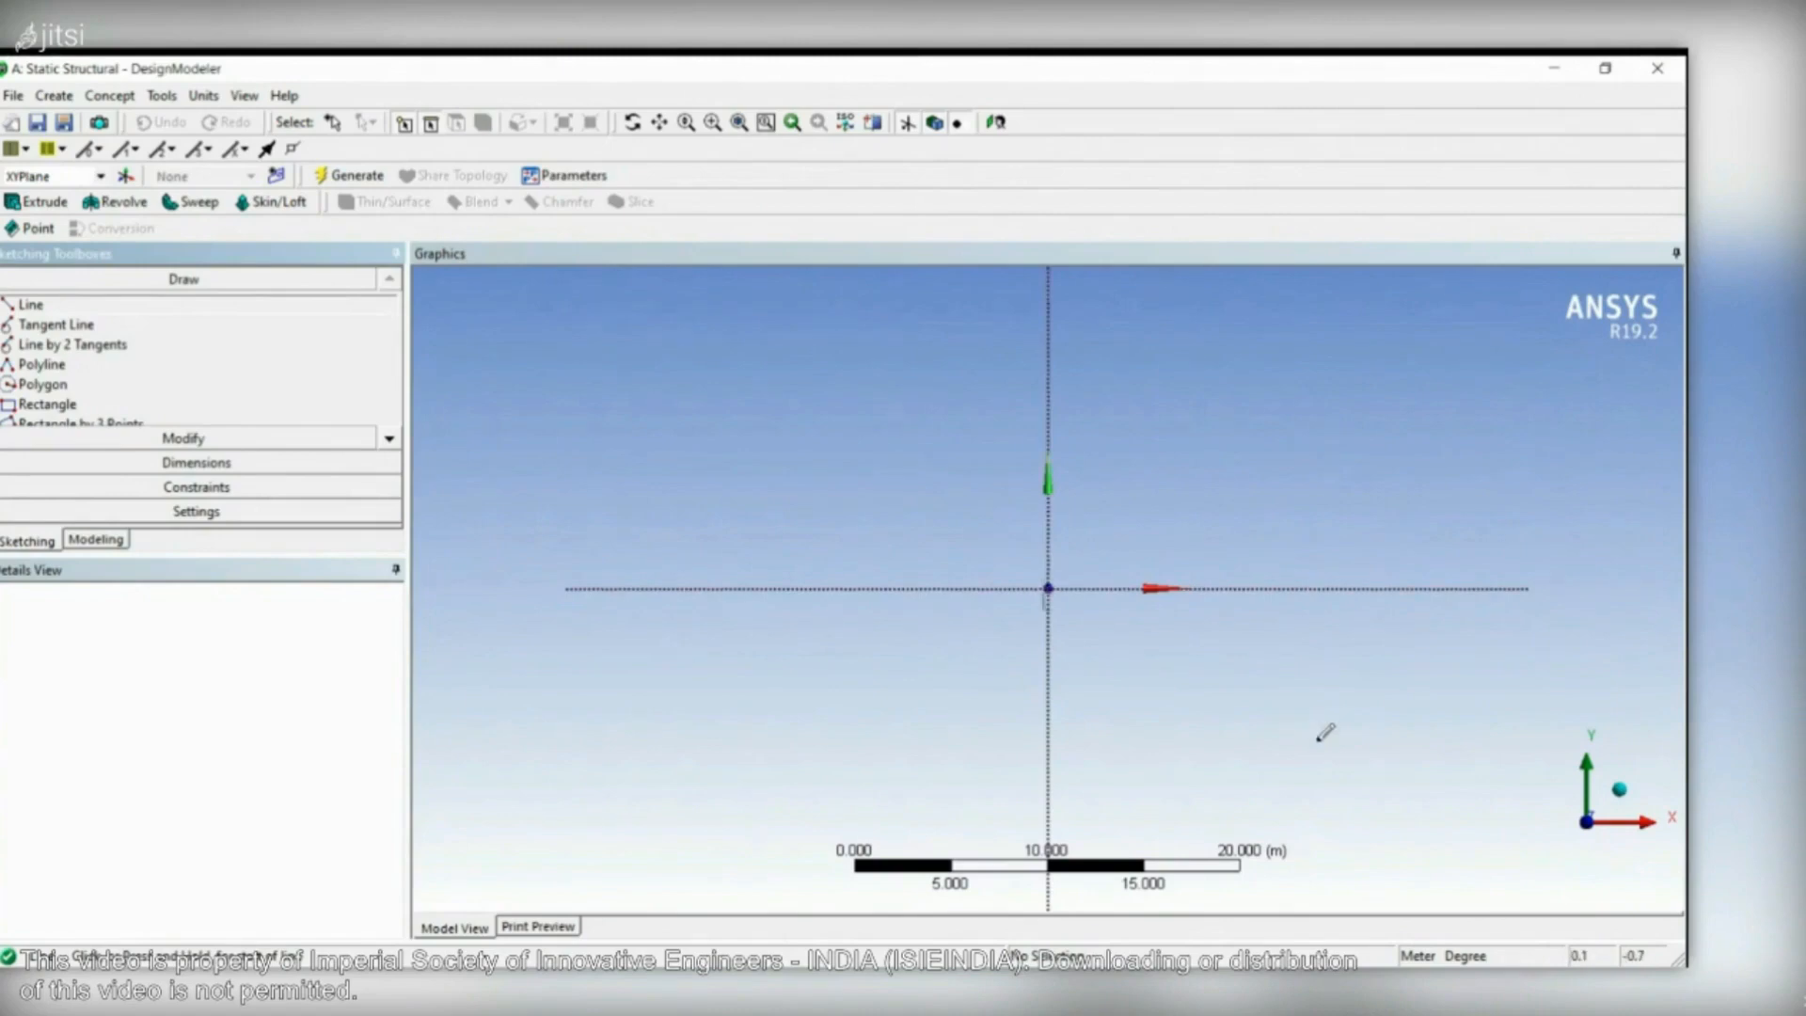
{"action": "left_click", "coordinate": [1048, 588]}
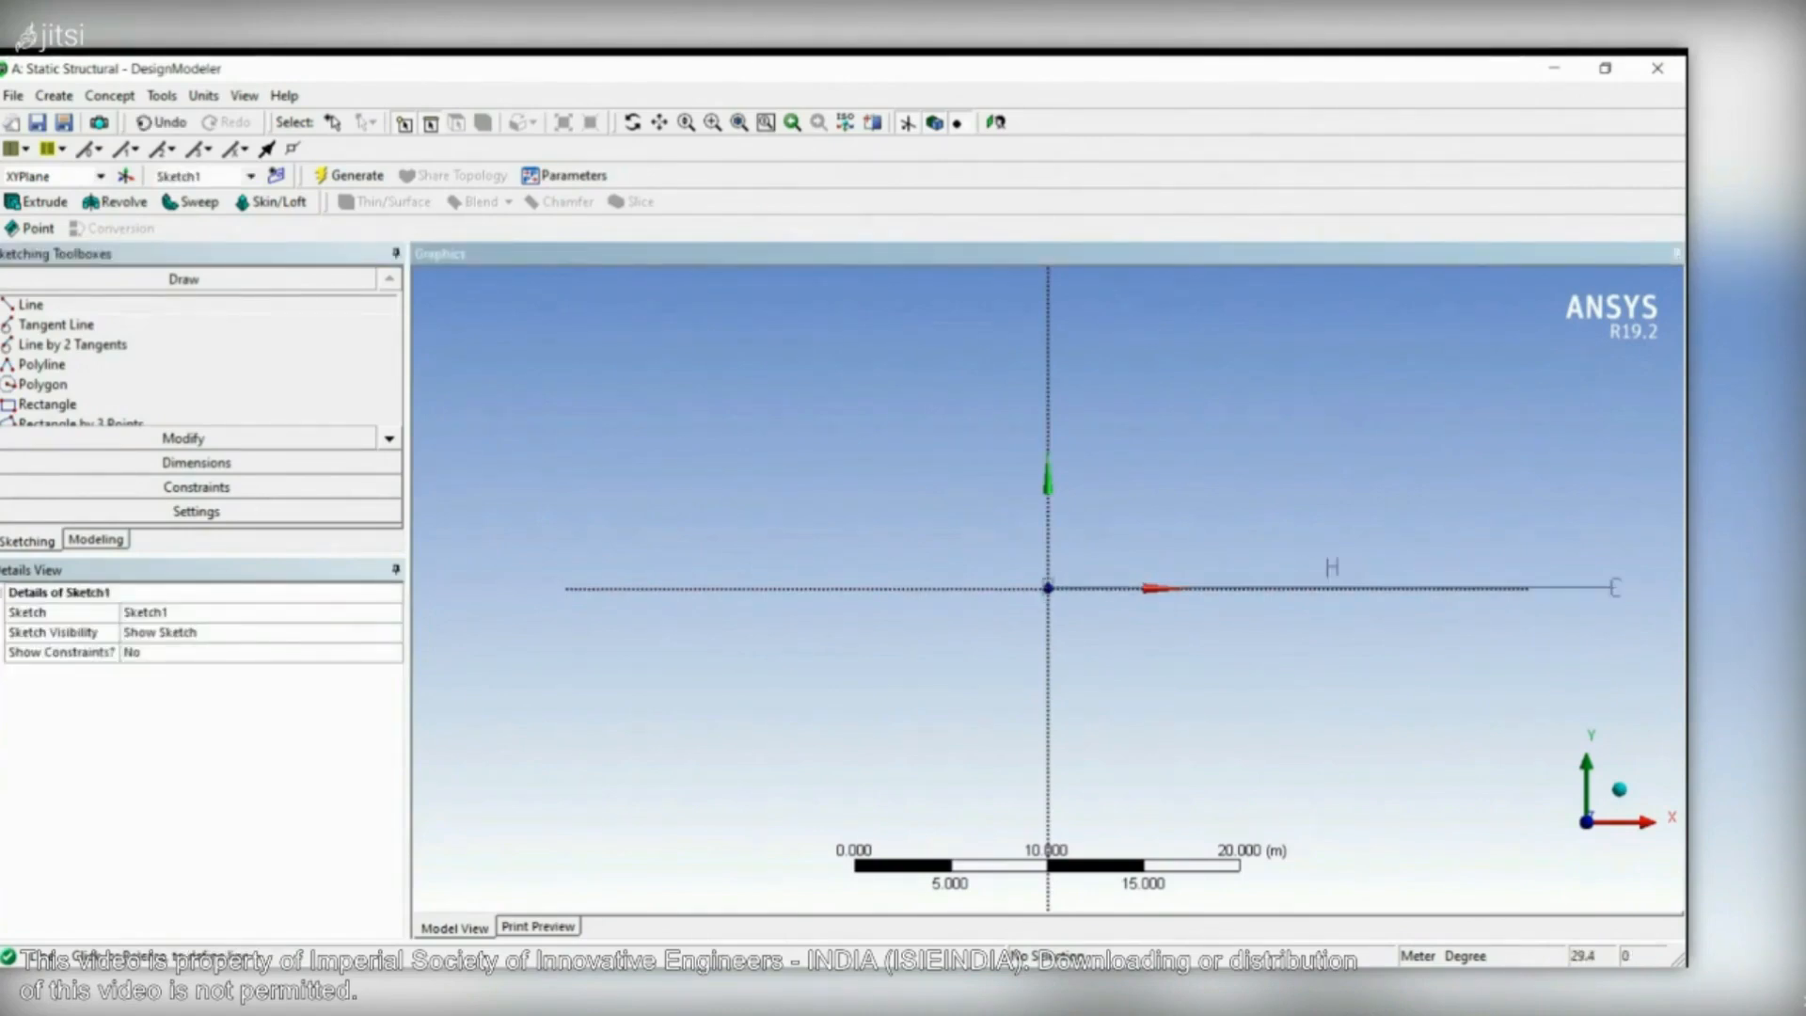
{"action": "left_click", "coordinate": [1617, 588]}
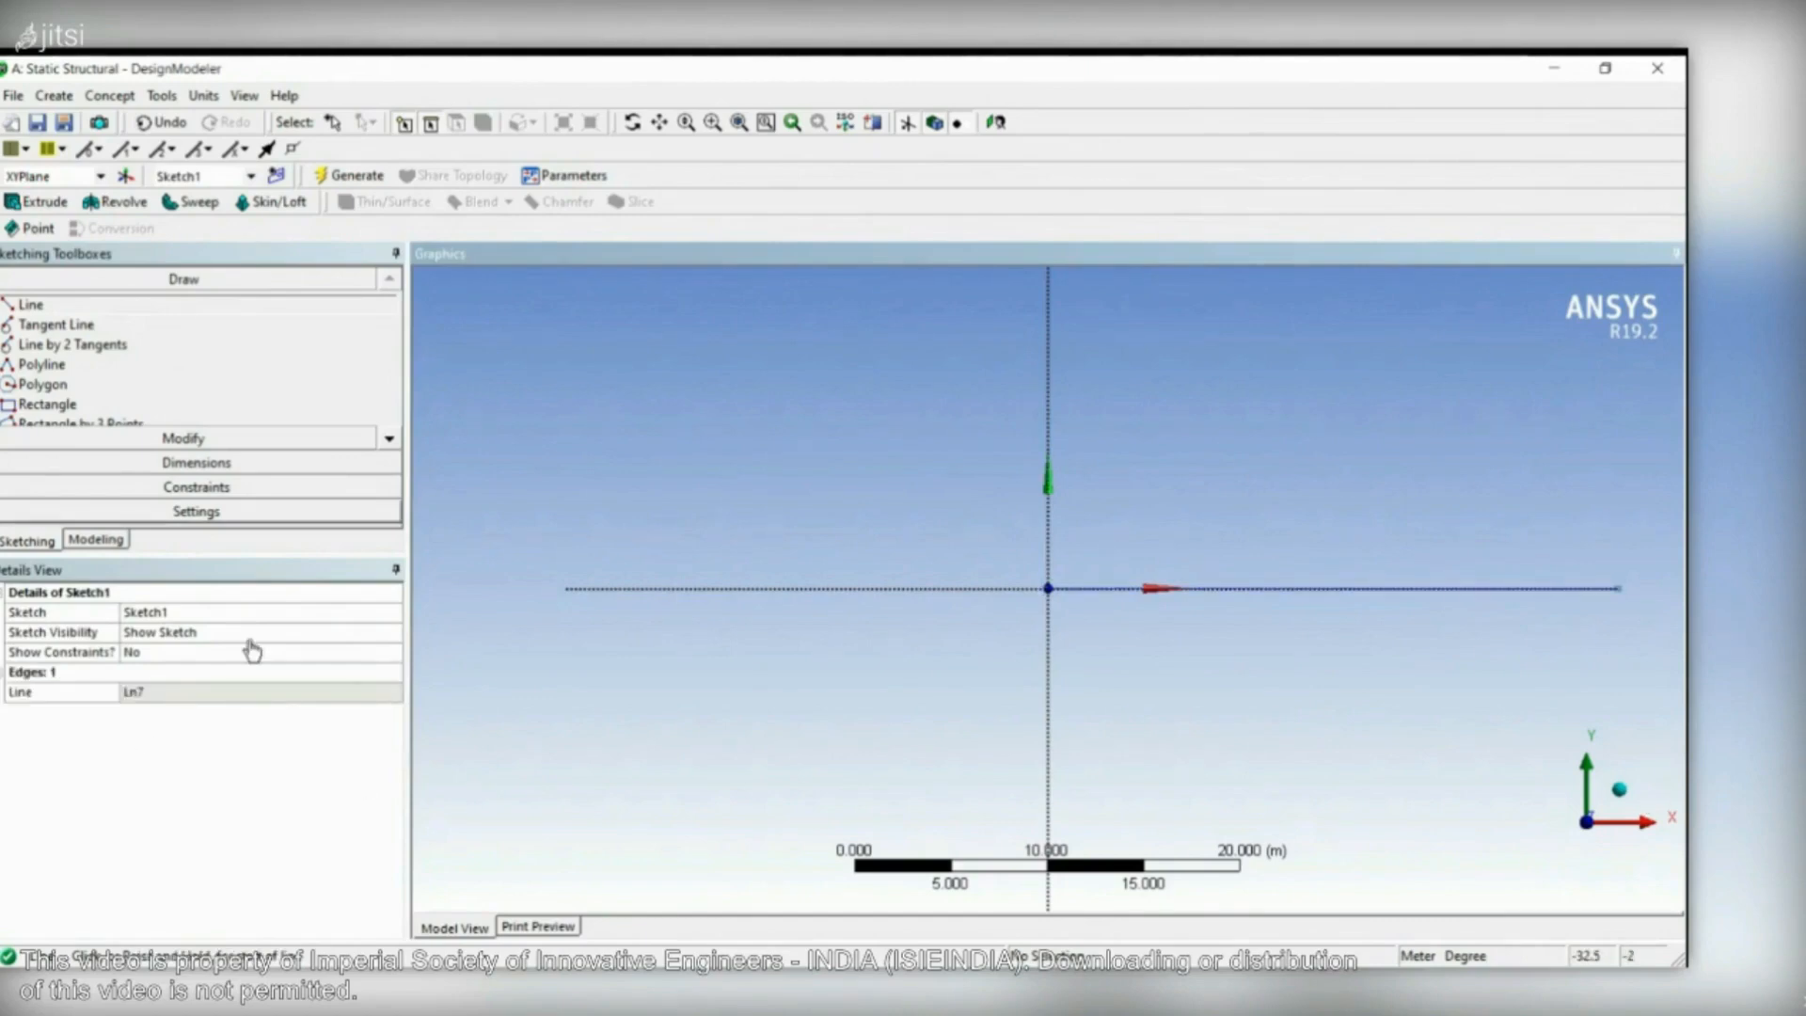
- Dimension the horizontal line's length and set it to 4 m
{"action": "left_click", "coordinate": [294, 463]}
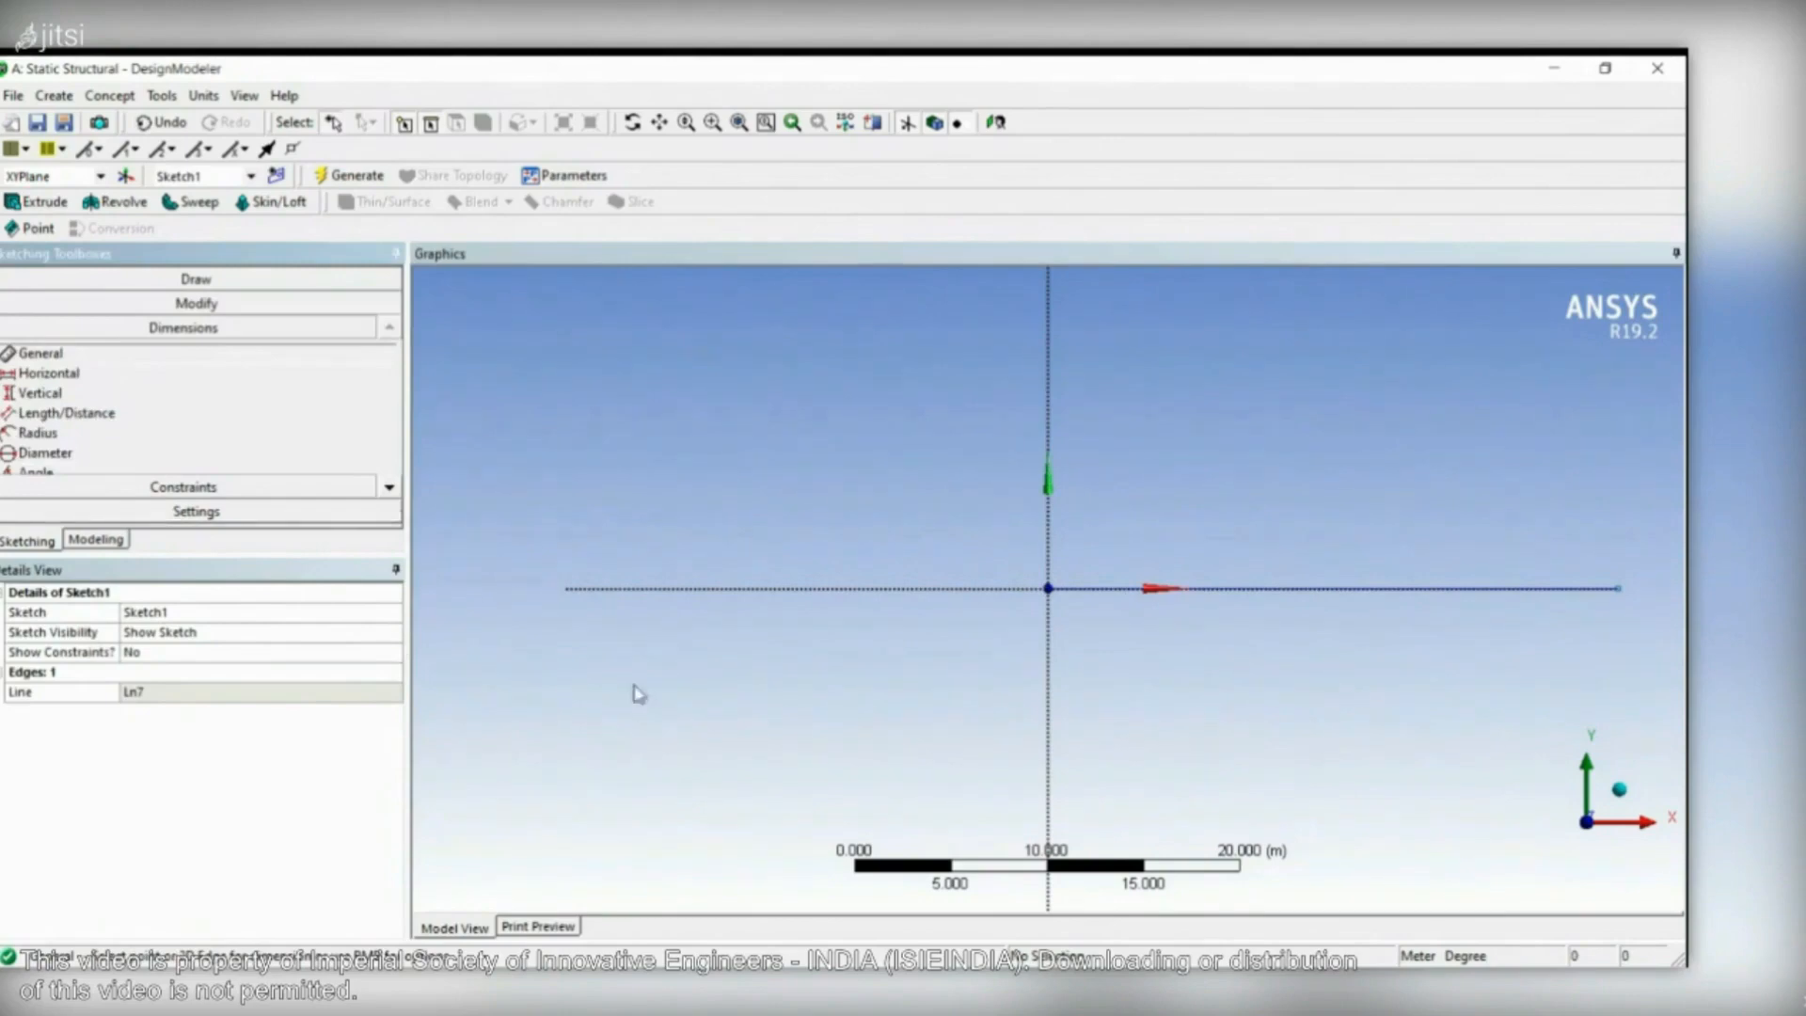
{"action": "left_click", "coordinate": [1483, 589]}
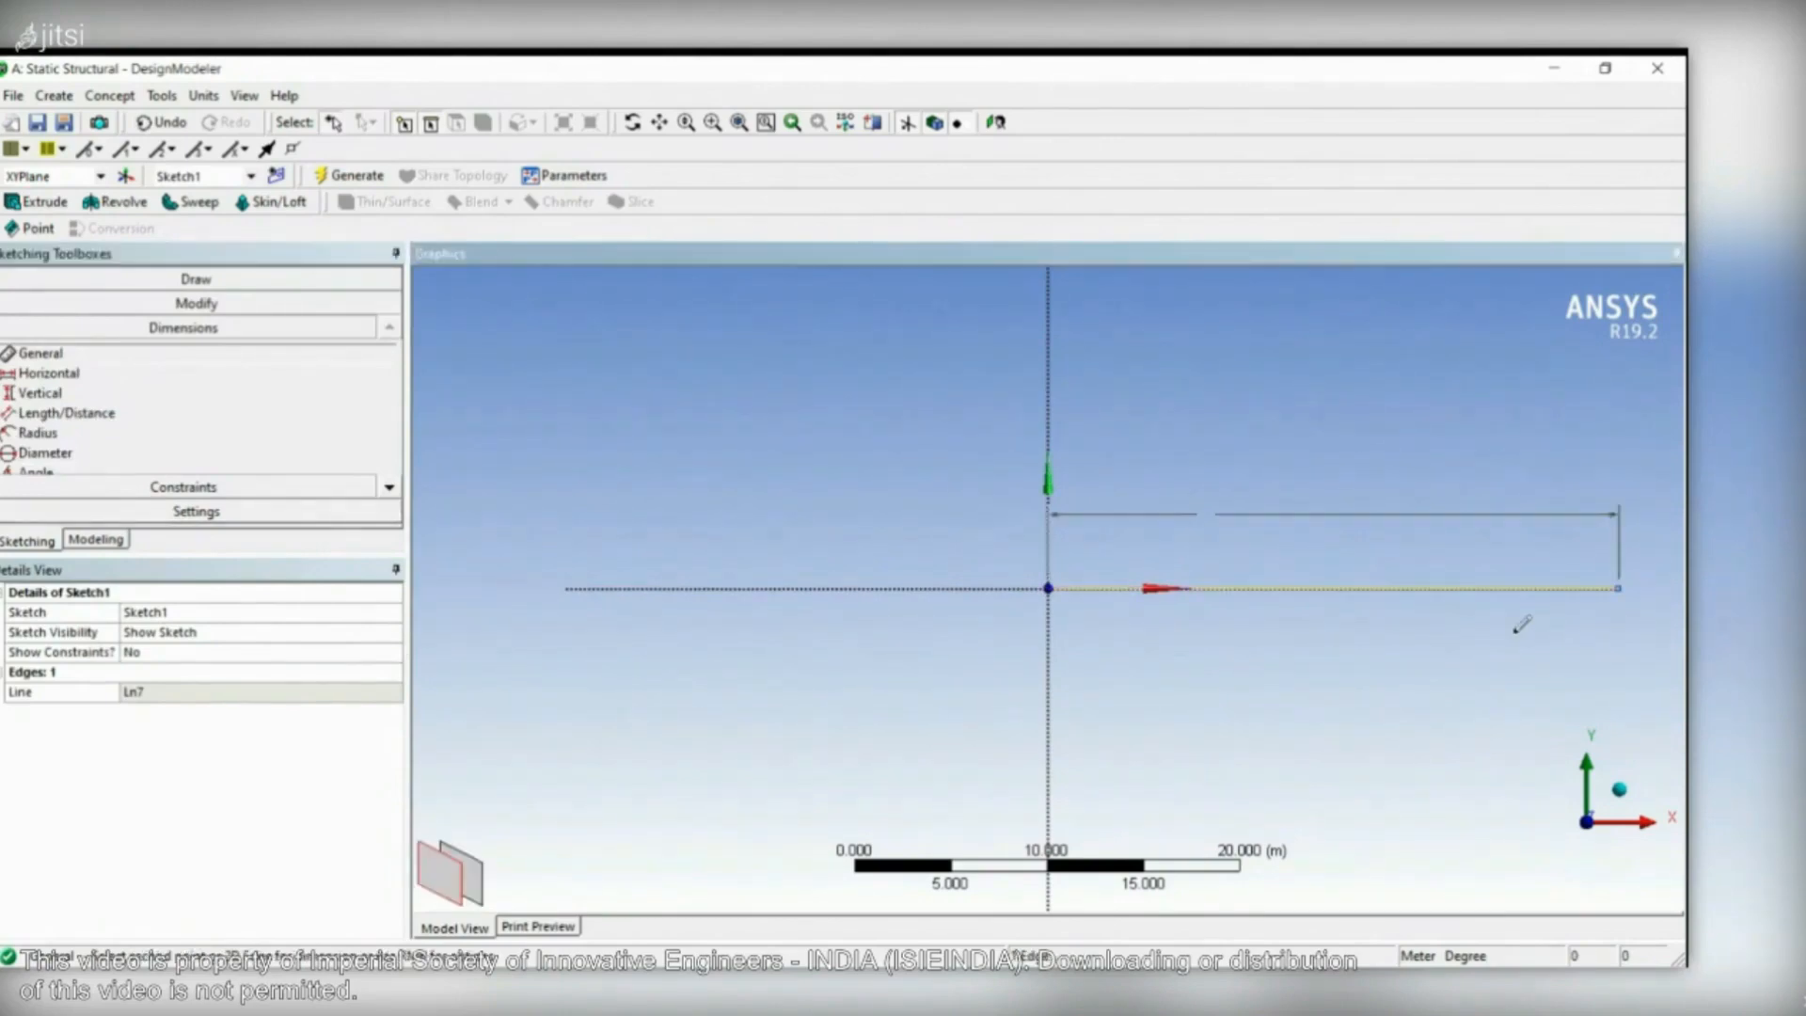
{"action": "left_click", "coordinate": [1206, 515]}
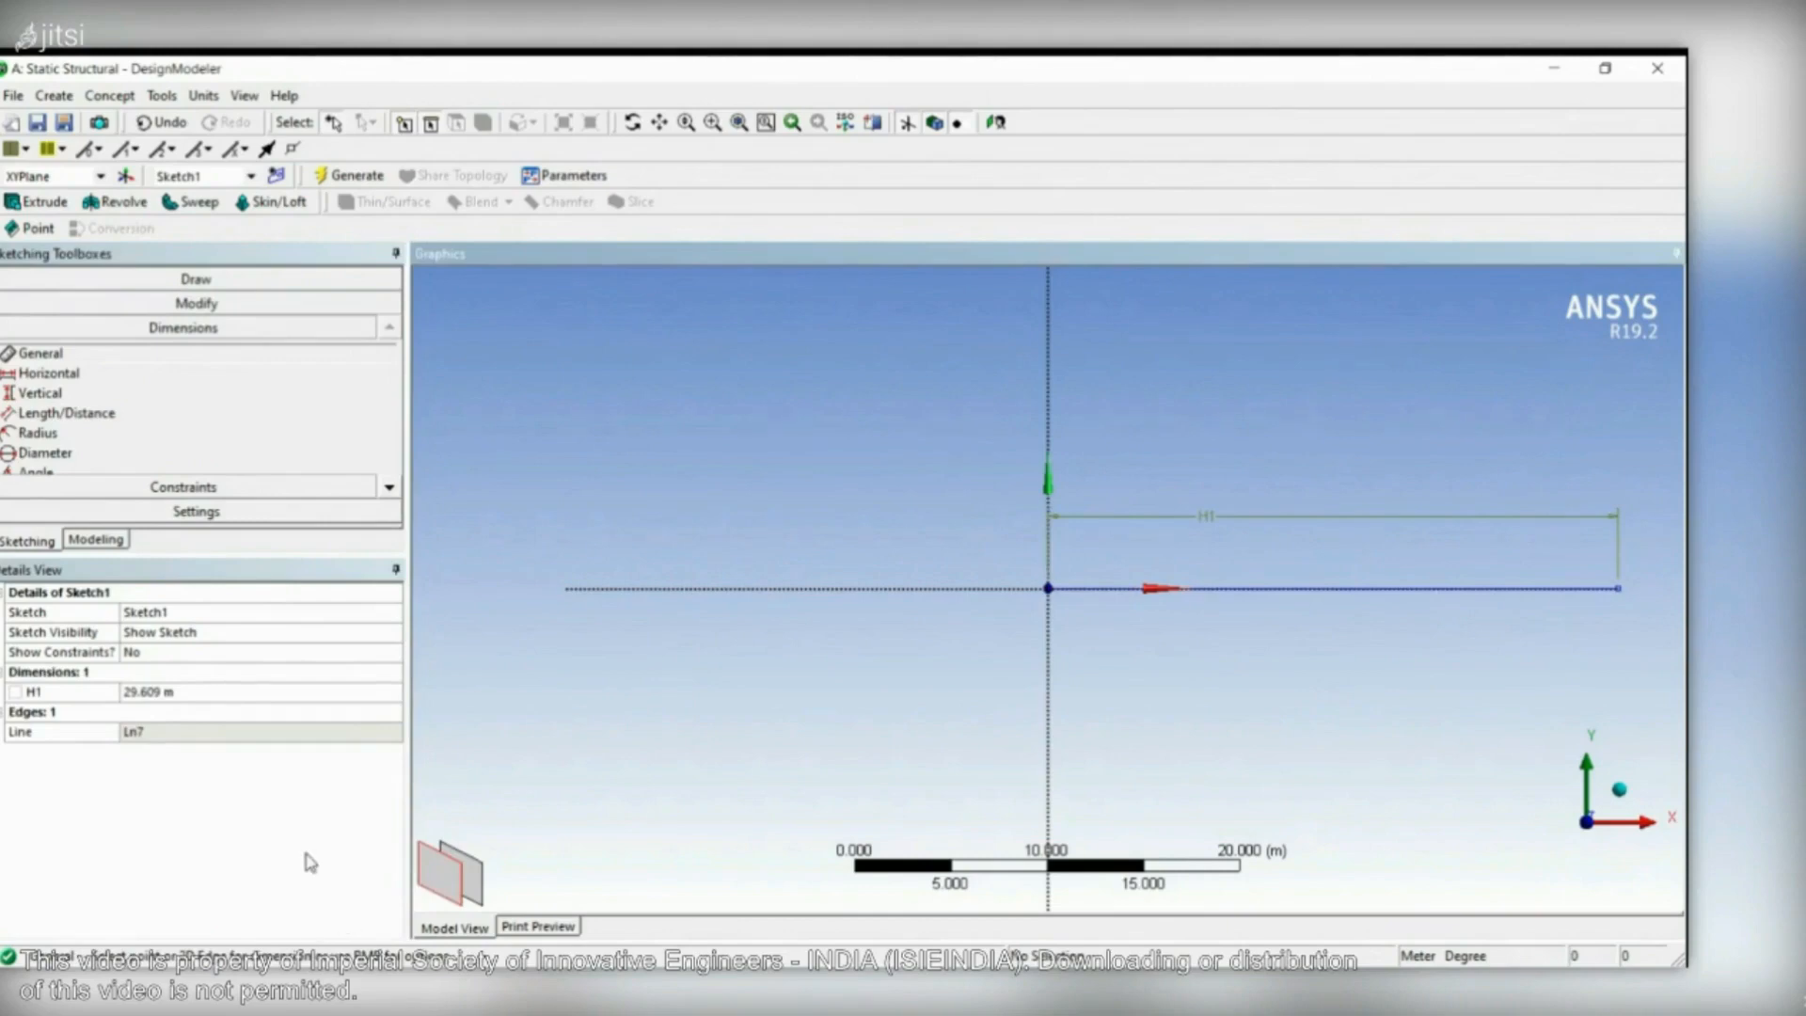
{"action": "type", "text": "4"}
{"action": "key", "text": "Return"}
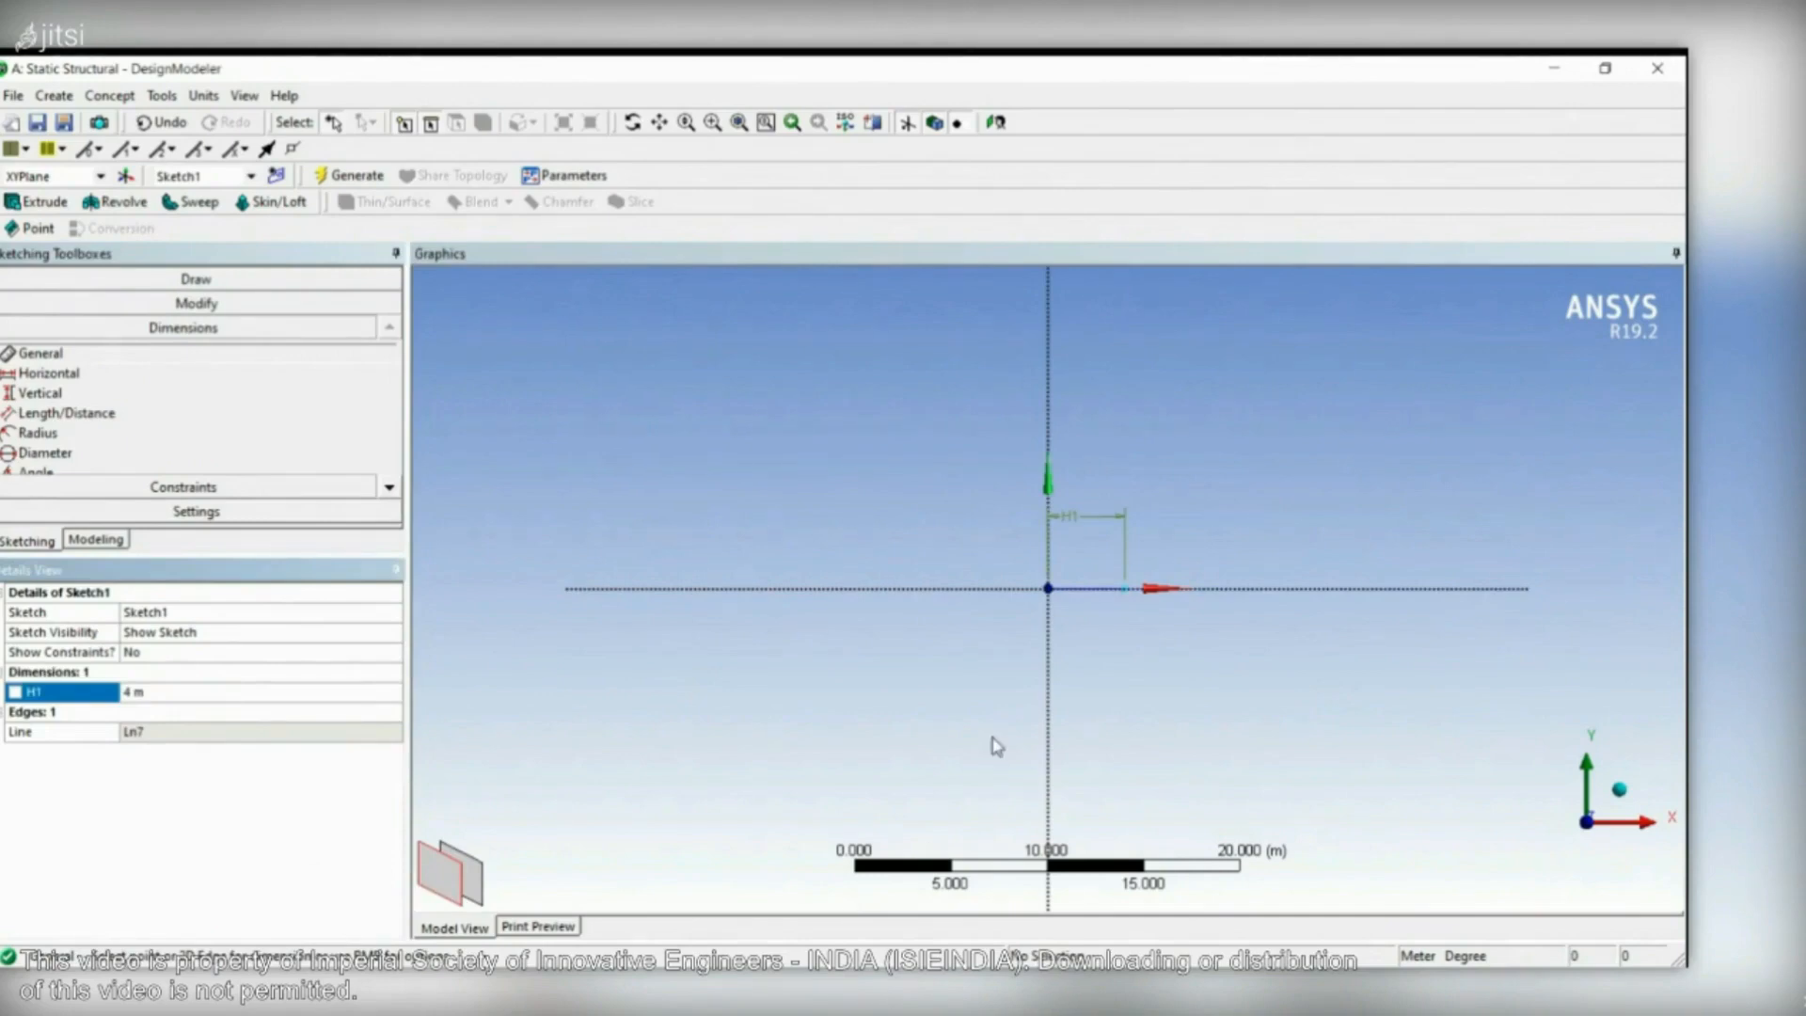
- Start a Lines From Sketches feature and try to assign the sketched line as its base object
{"action": "scroll", "coordinate": [1394, 657], "scroll_direction": "up", "scroll_amount": 1}
{"action": "scroll", "coordinate": [1397, 657], "scroll_direction": "down", "scroll_amount": 1}
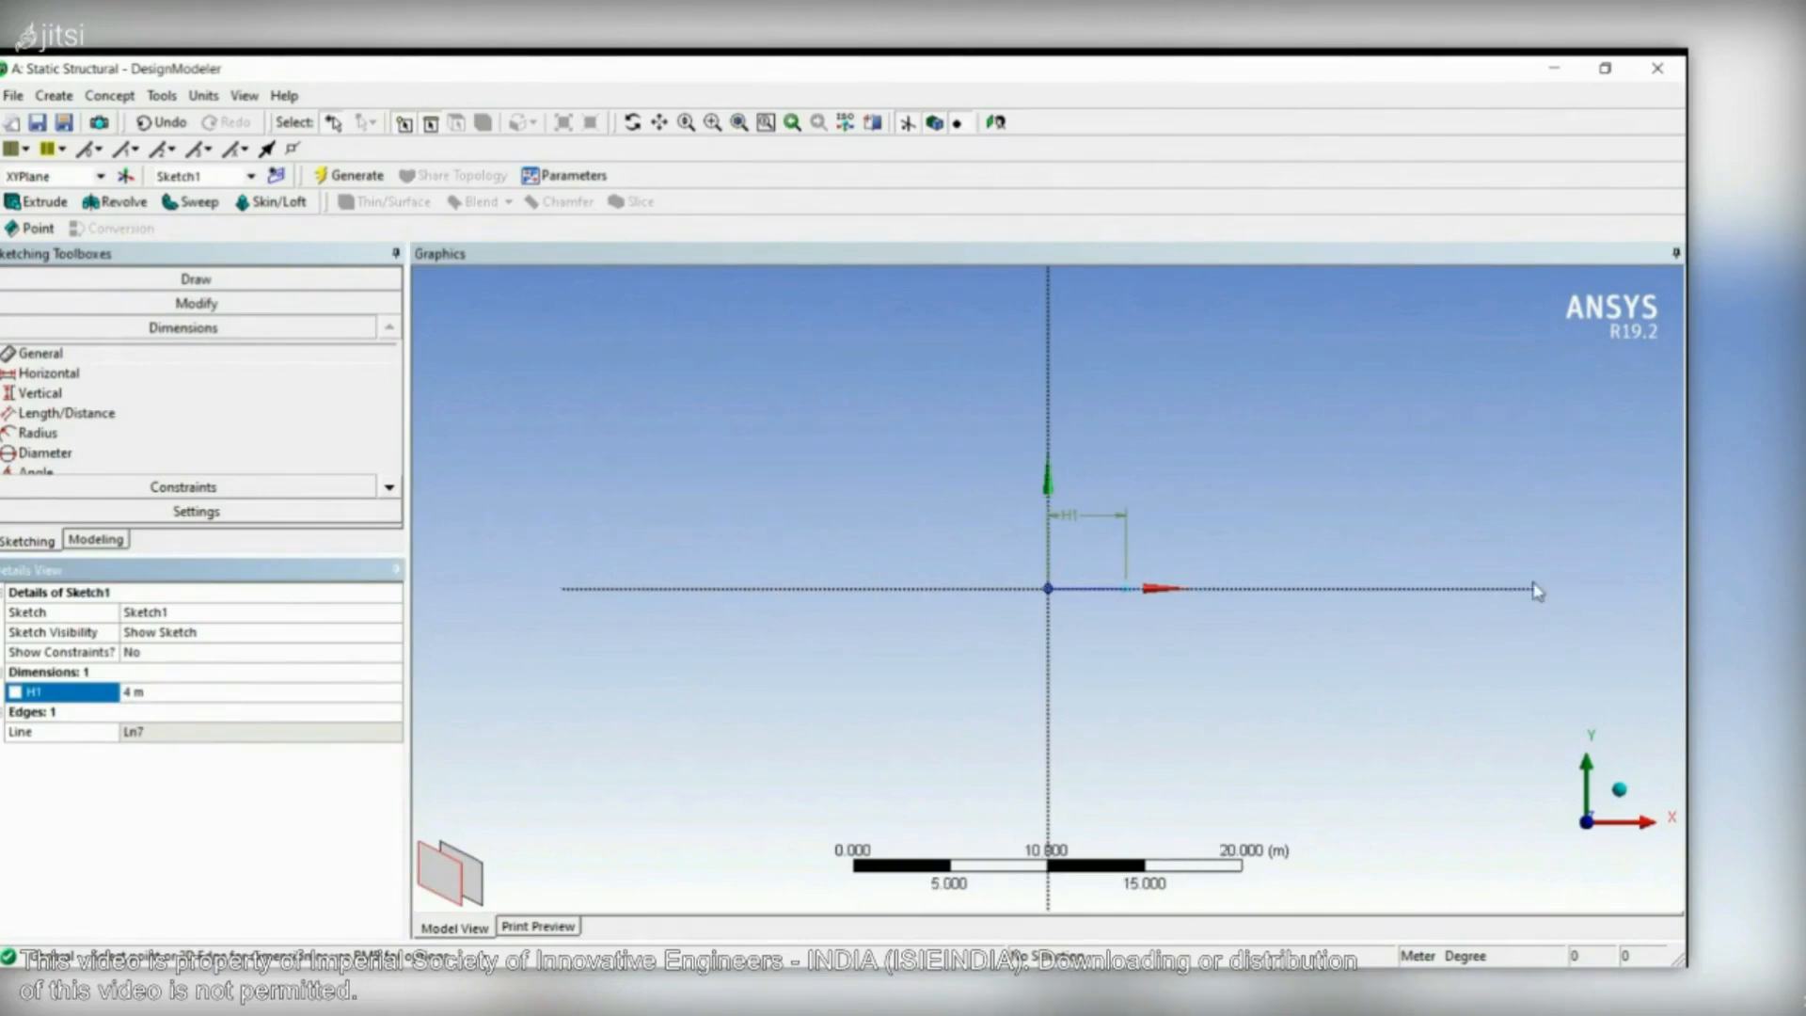
{"action": "mouse_move", "coordinate": [1586, 583]}
{"action": "middle_mouse_down", "text": "ctrl"}
{"action": "mouse_move", "coordinate": [1209, 702]}
{"action": "mouse_move", "coordinate": [1189, 646]}
{"action": "mouse_move", "coordinate": [1134, 635]}
{"action": "middle_mouse_up", "text": "ctrl"}
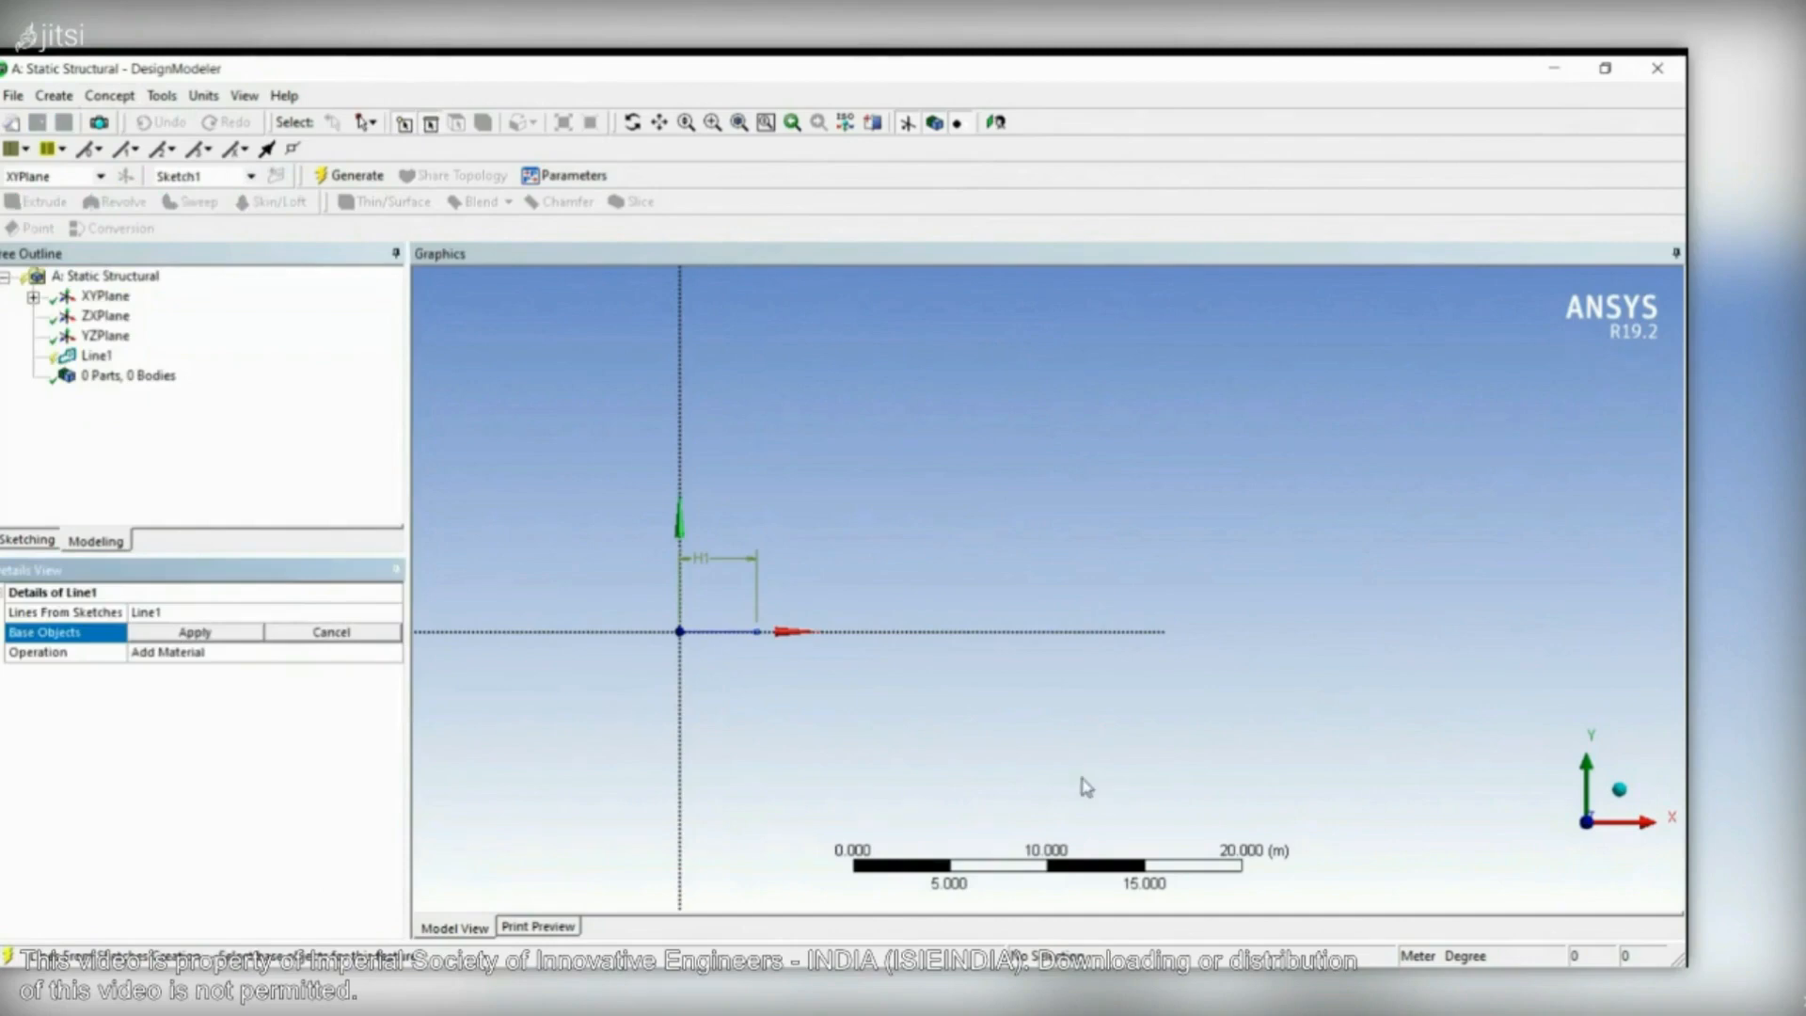
{"action": "left_click", "coordinate": [225, 779]}
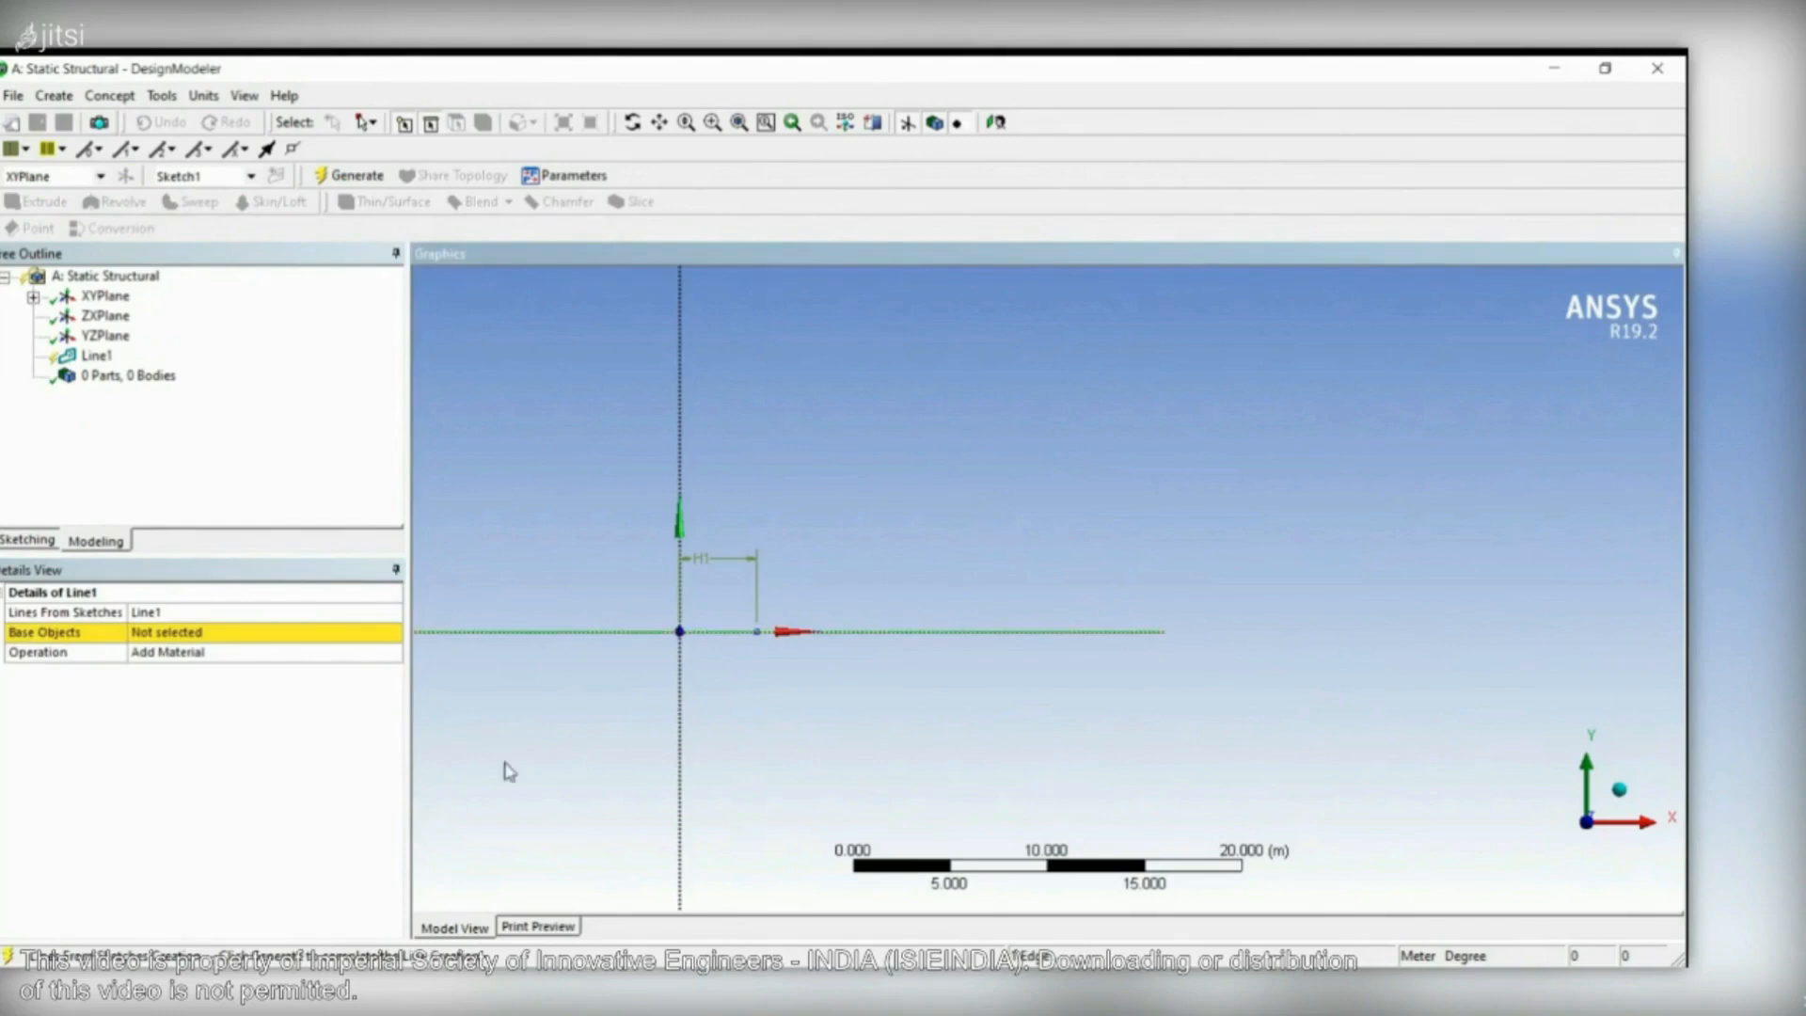
{"action": "left_click", "coordinate": [258, 778]}
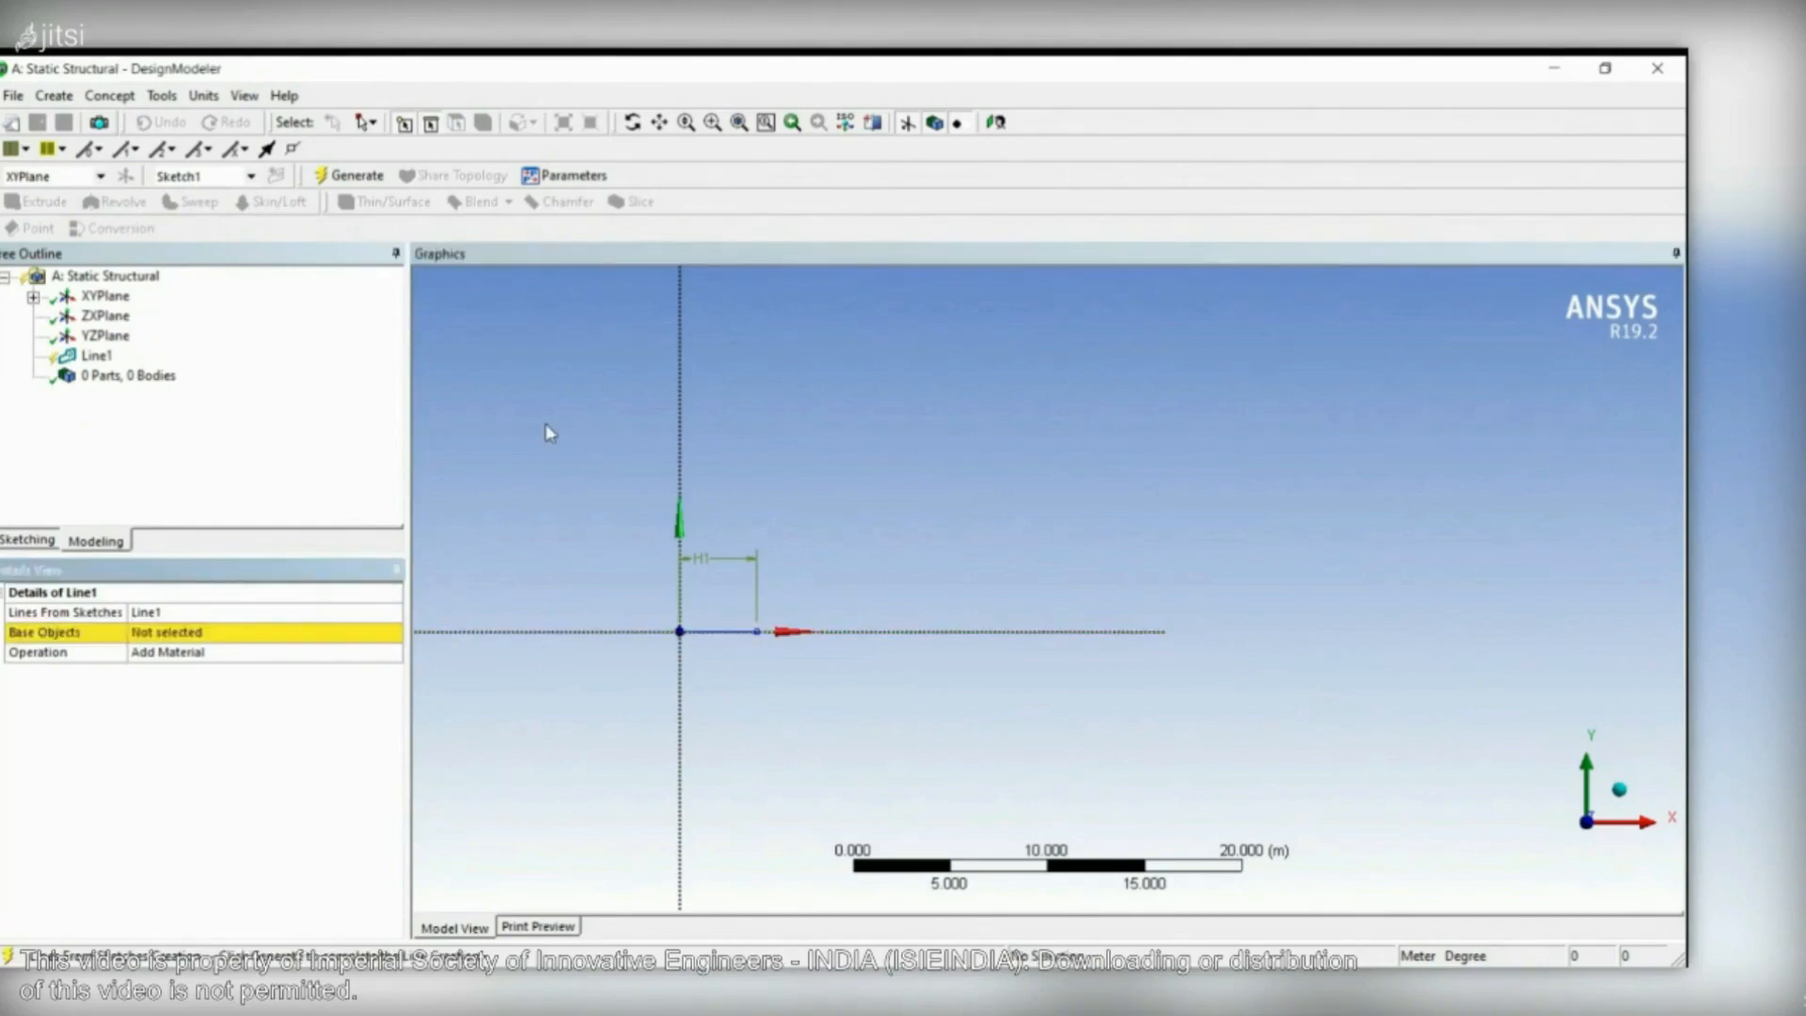
{"action": "left_click", "coordinate": [315, 718]}
{"action": "left_click", "coordinate": [279, 780]}
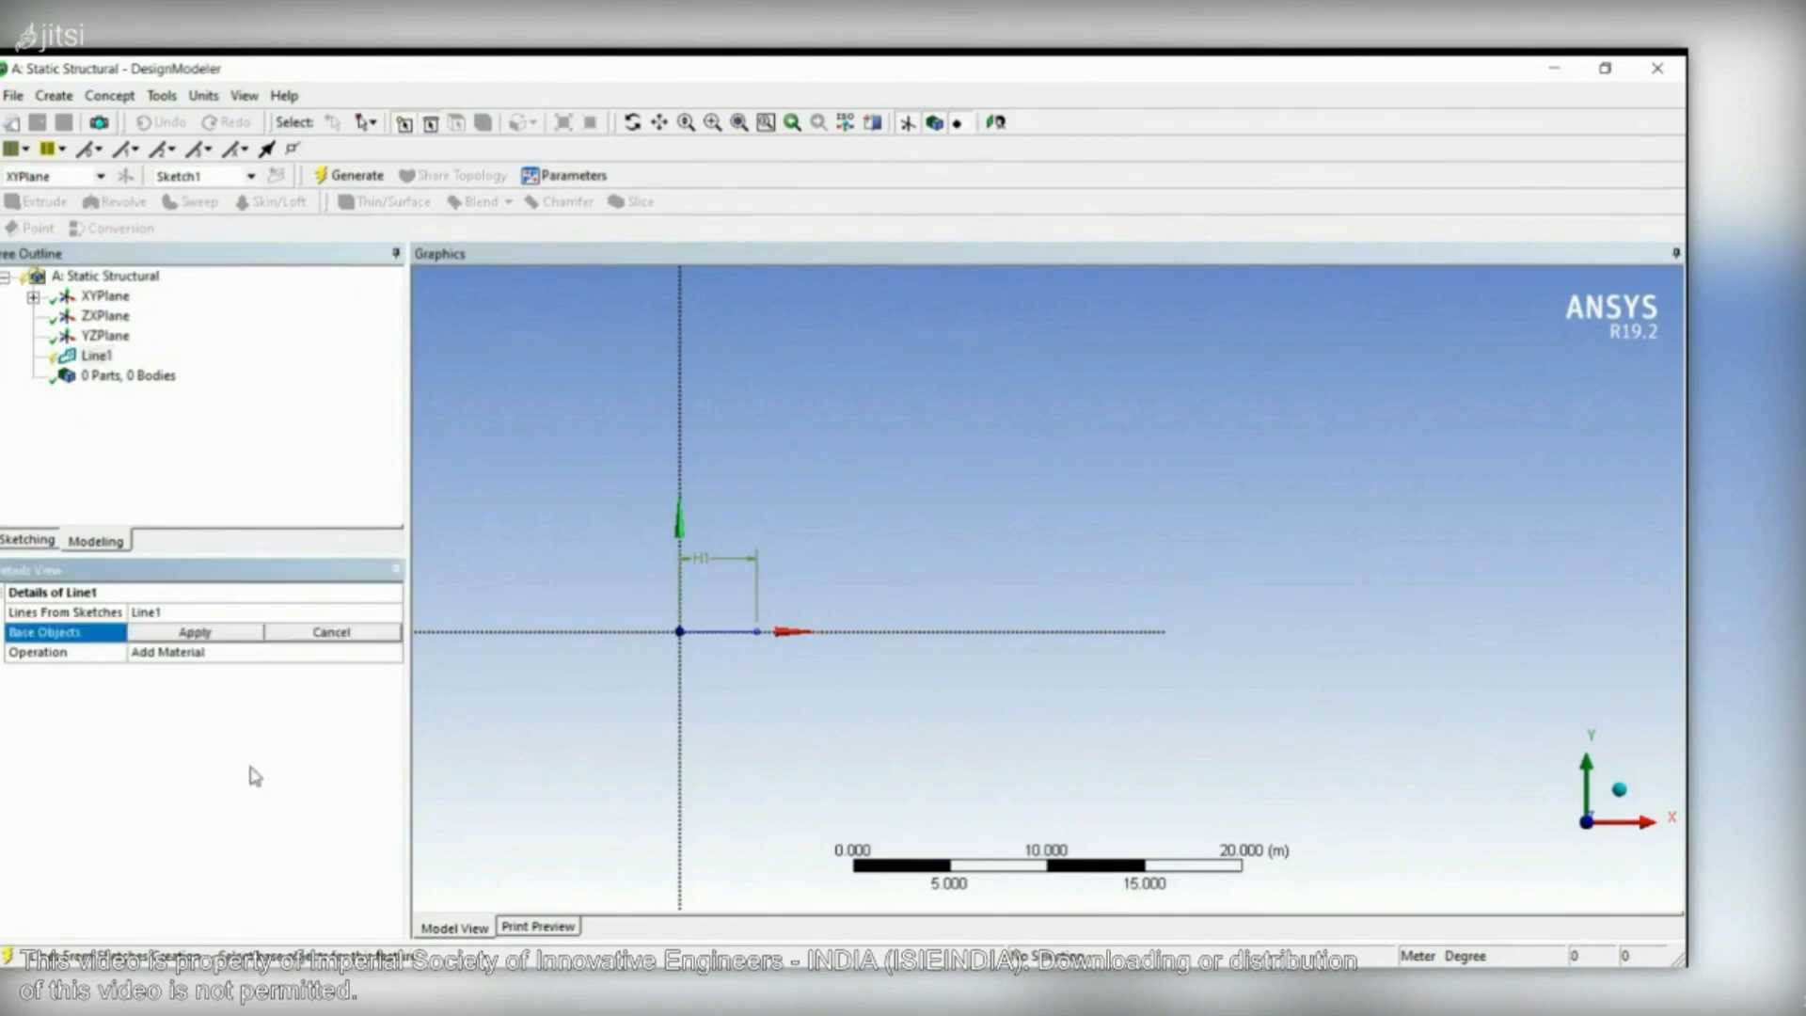
{"action": "left_click", "coordinate": [253, 771]}
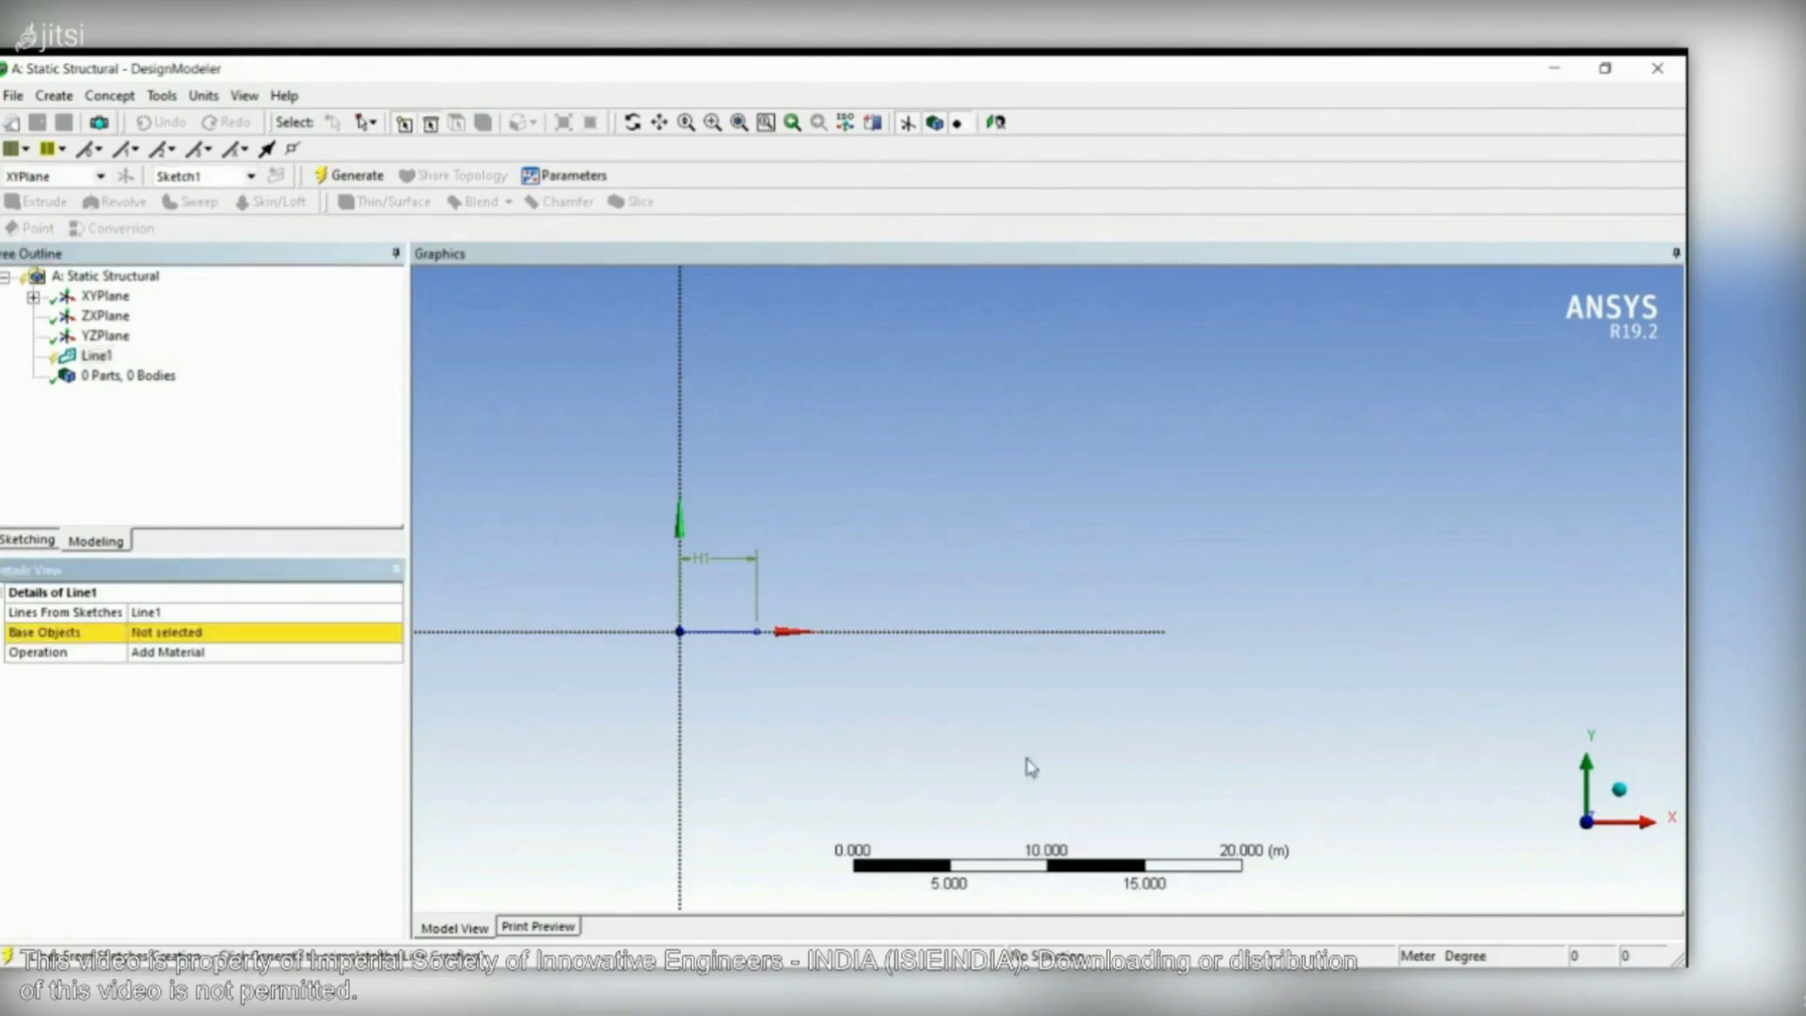
- Assign the line's sketch as the feature's base object and generate the line body with Add Material
{"action": "scroll", "coordinate": [1083, 828], "scroll_direction": "up", "scroll_amount": 2}
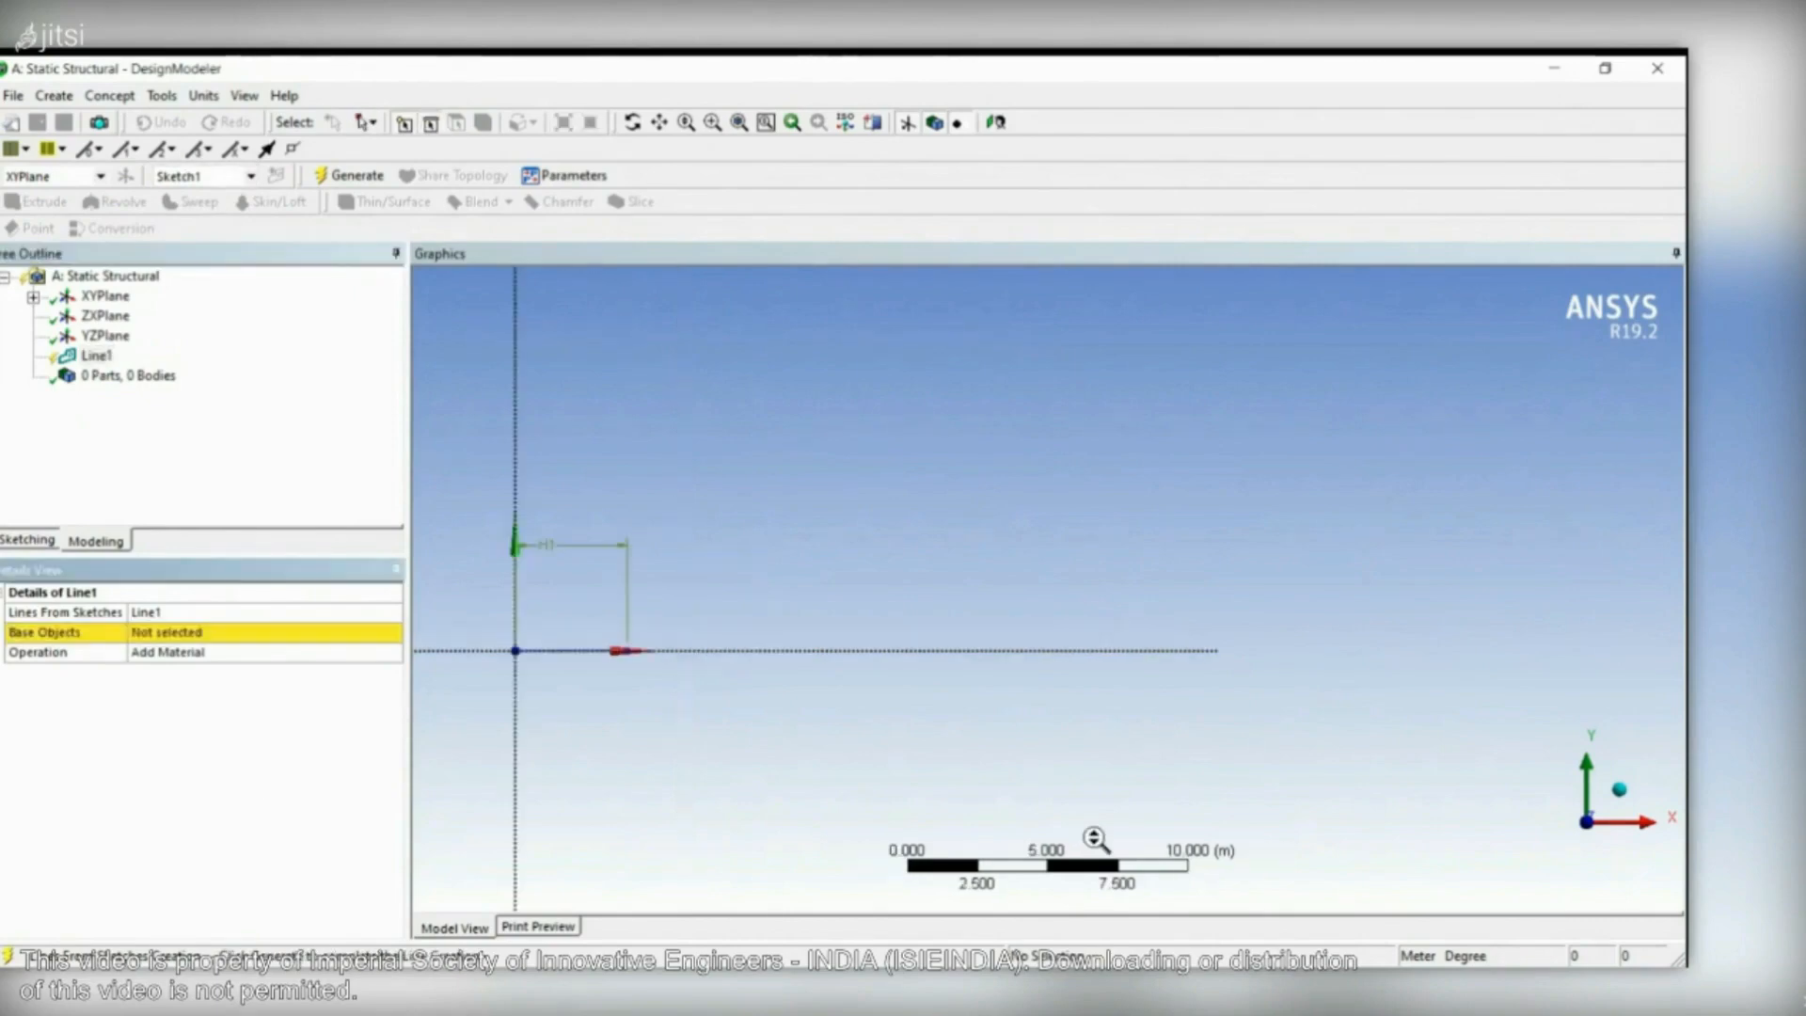
{"action": "left_click", "coordinate": [1340, 779]}
{"action": "scroll", "coordinate": [778, 866], "scroll_direction": "down", "scroll_amount": 2}
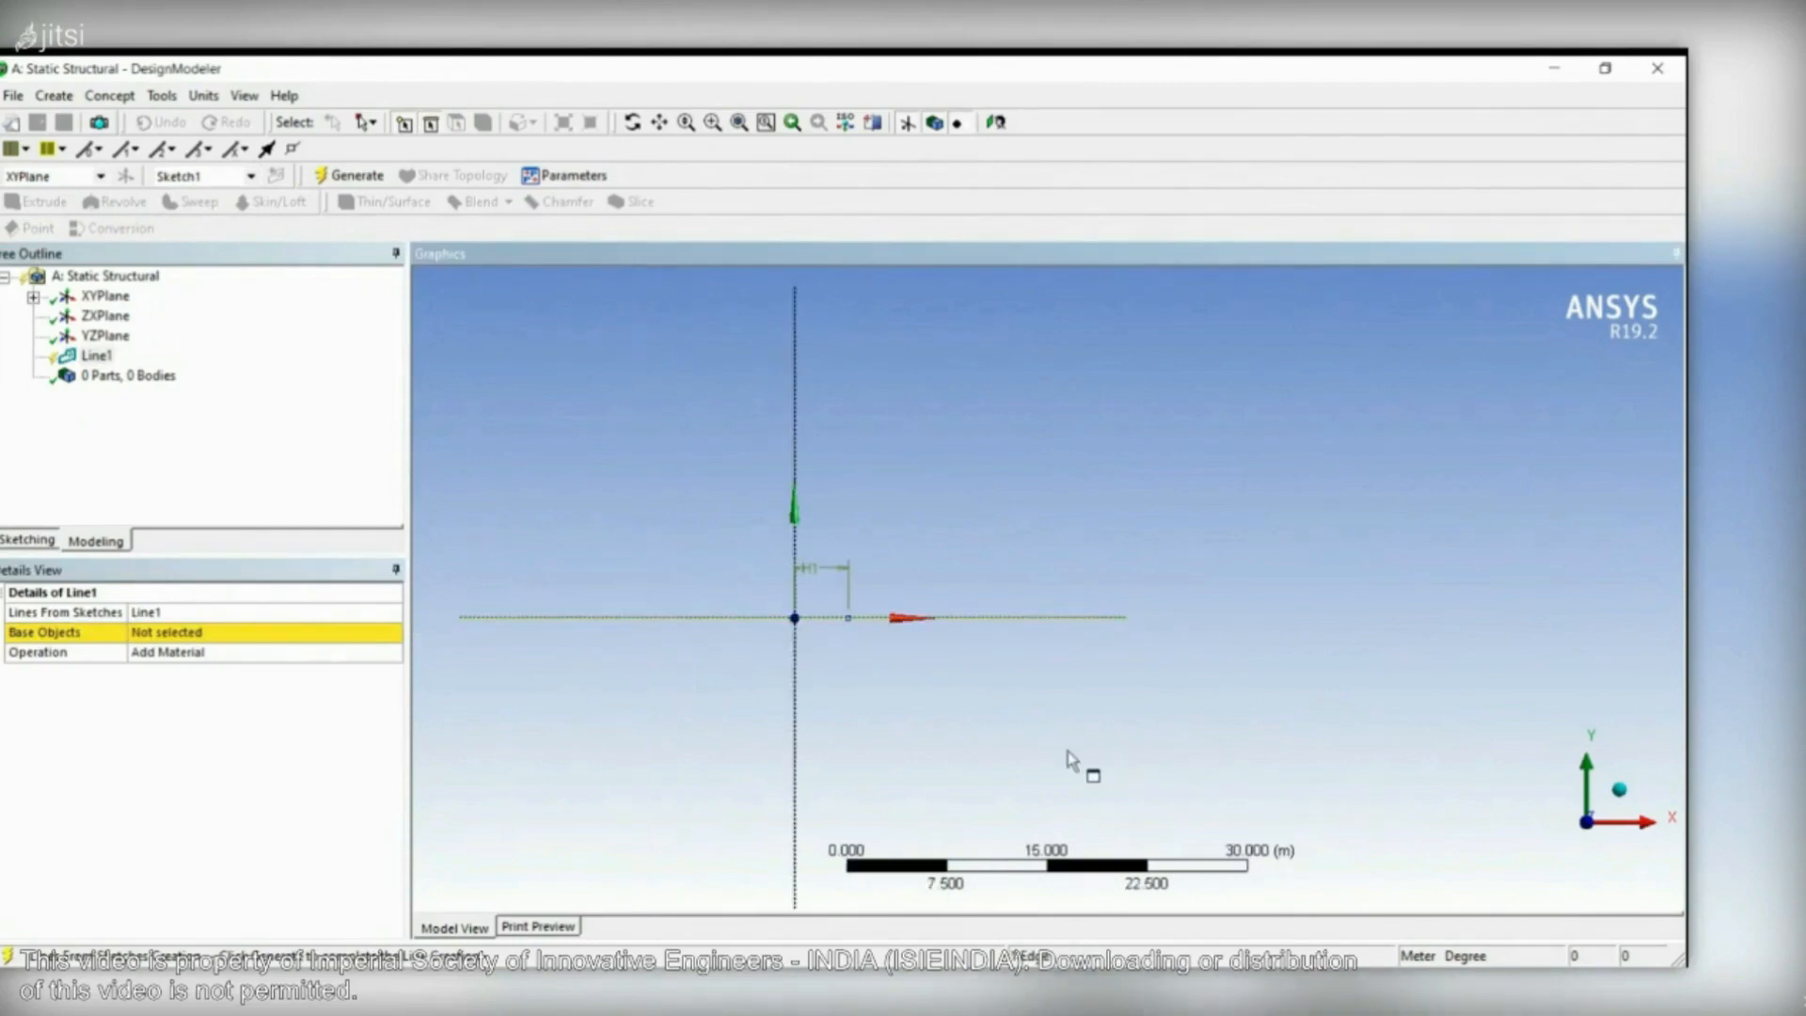
{"action": "left_click", "coordinate": [1047, 773]}
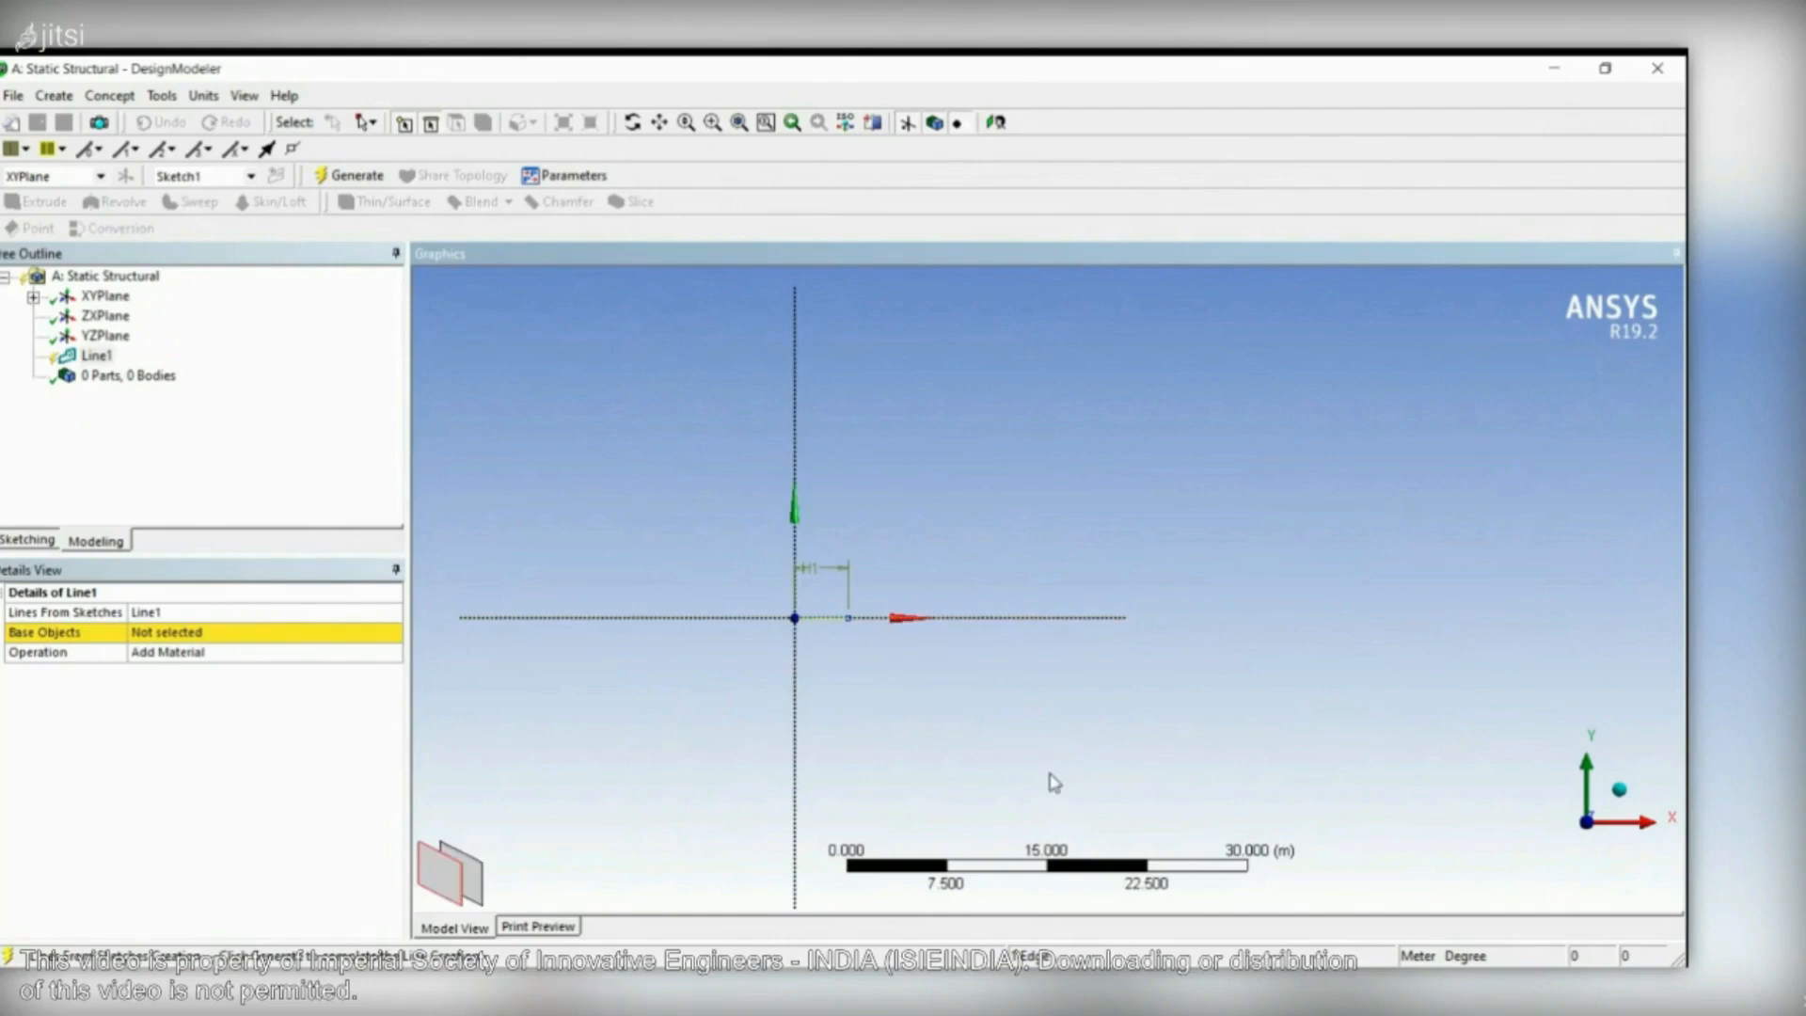
{"action": "left_click", "coordinate": [229, 784]}
{"action": "left_click", "coordinate": [230, 785]}
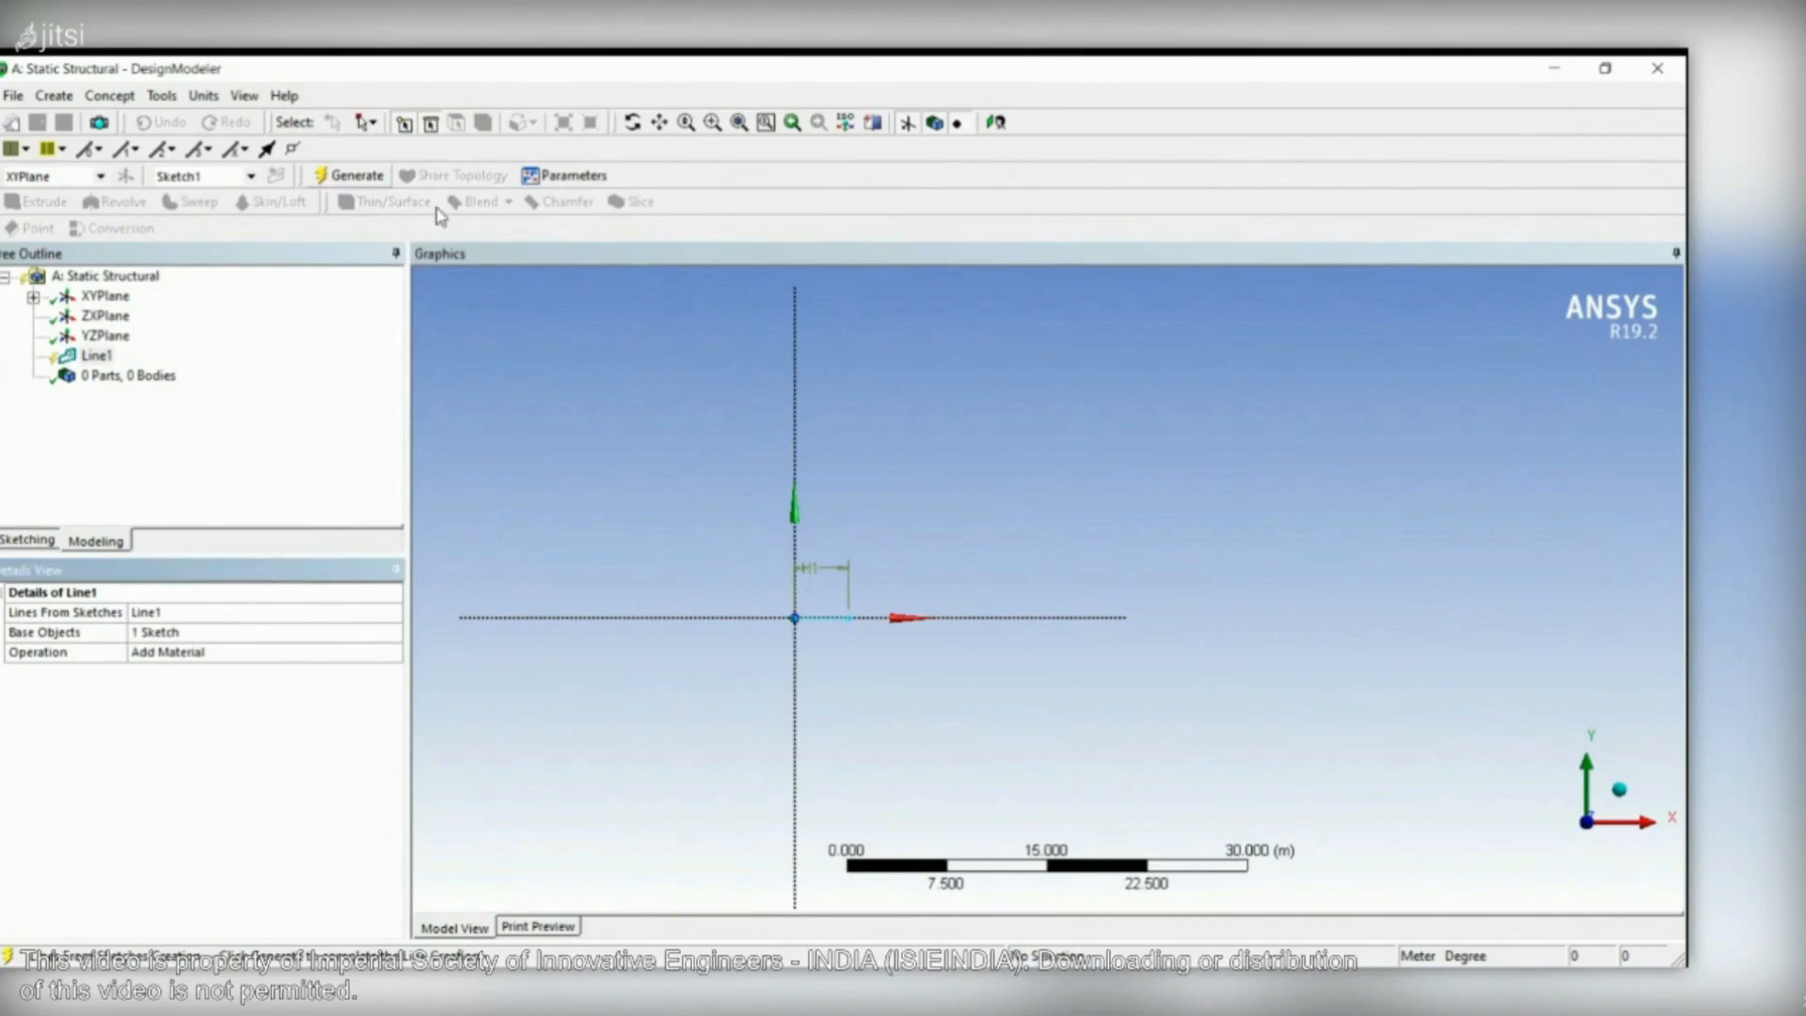
{"action": "left_click", "coordinate": [350, 175]}
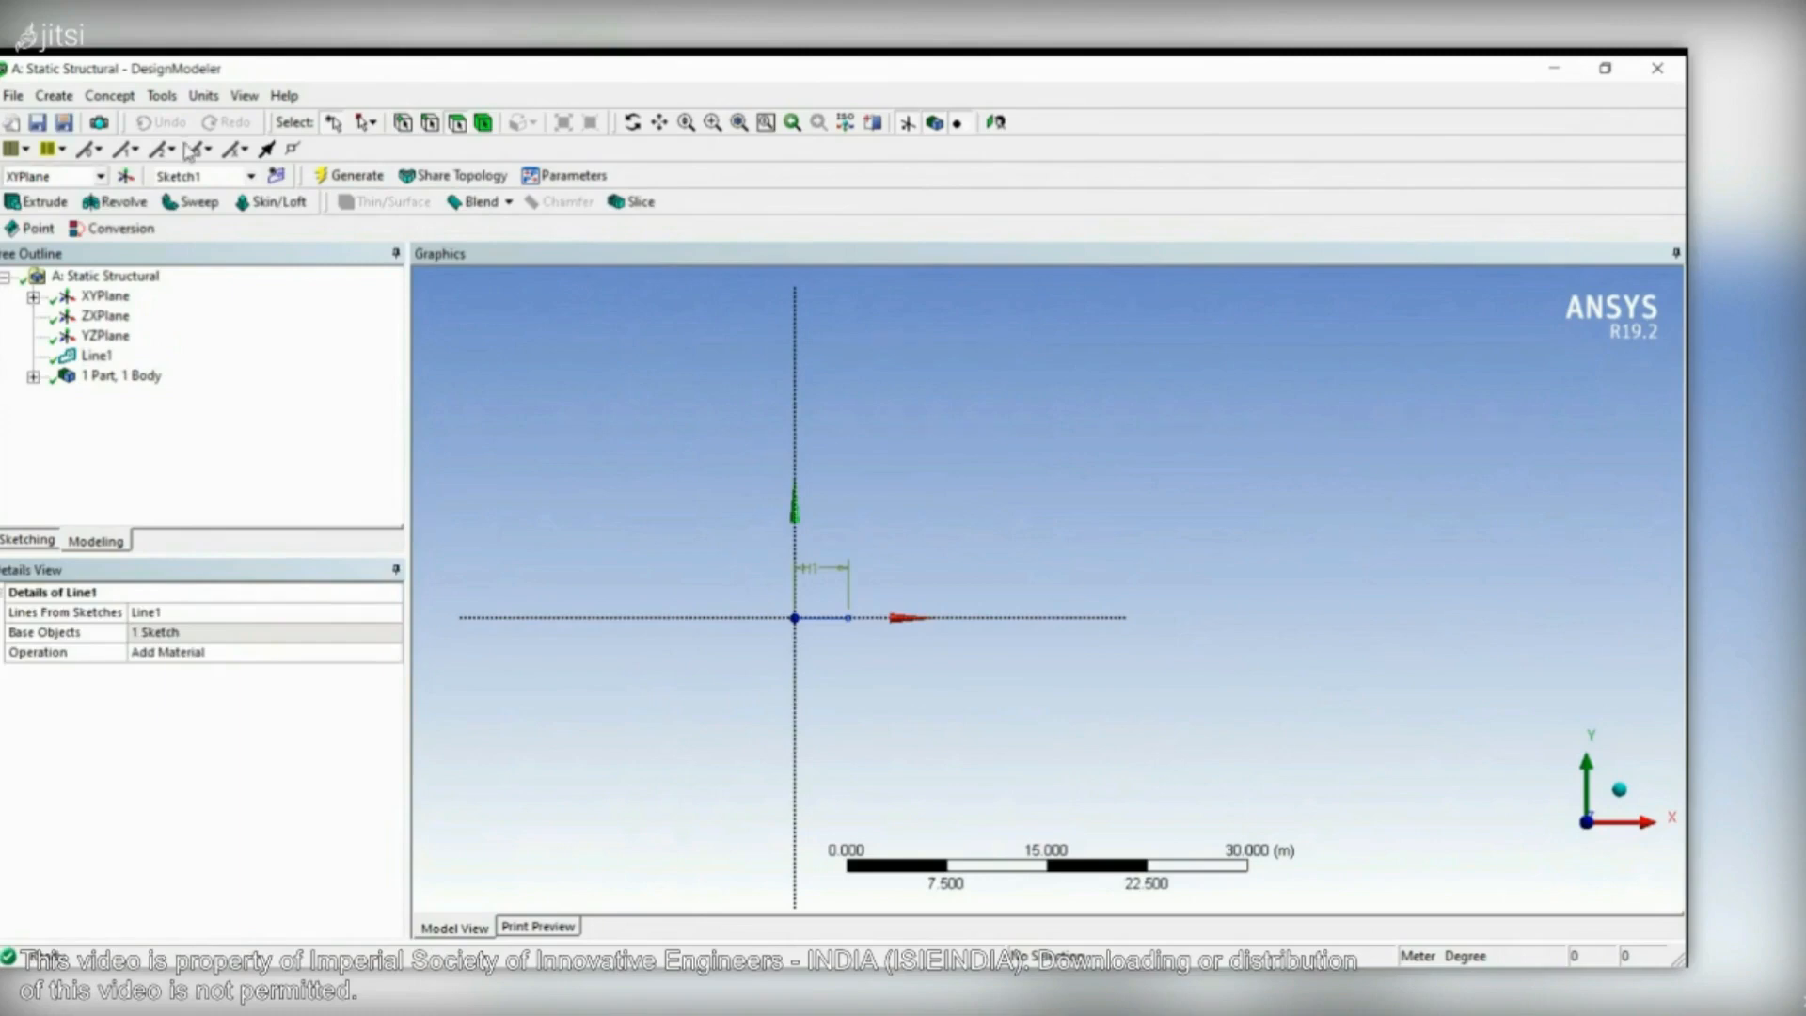
- Create a rectangular cross section for the beam
{"action": "mouse_move", "coordinate": [169, 321]}
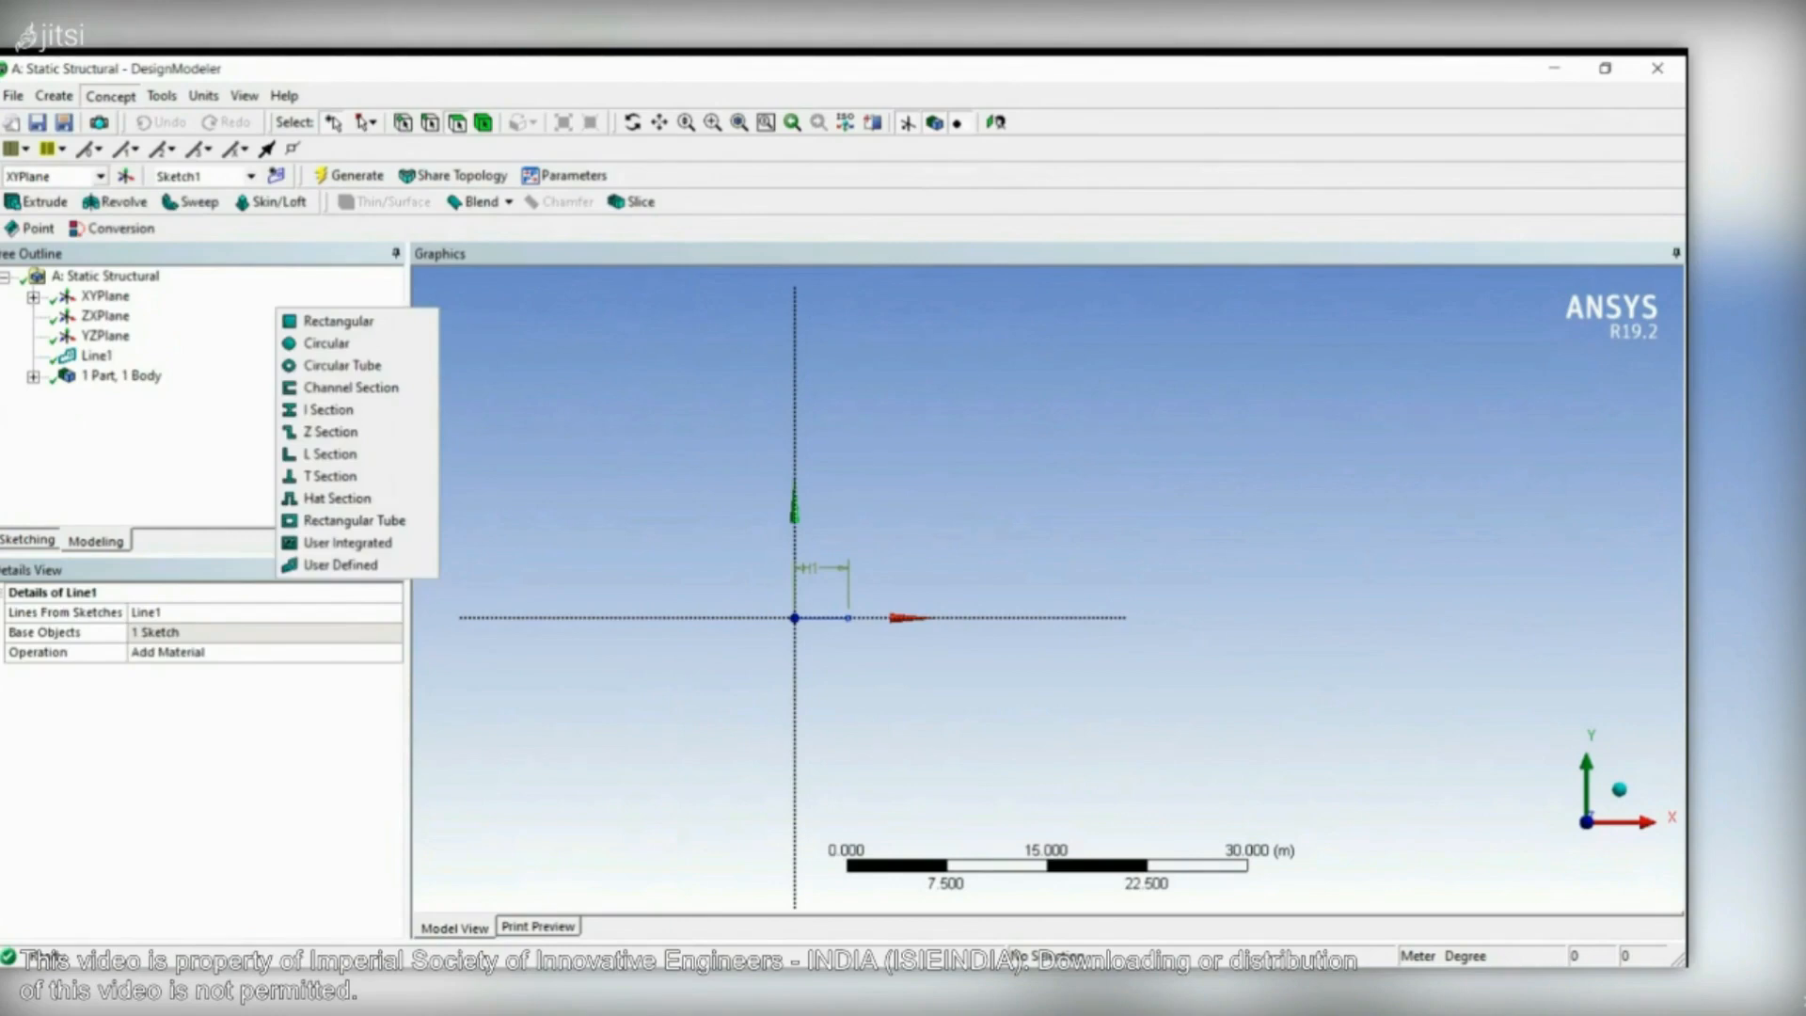
{"action": "left_click", "coordinate": [339, 322]}
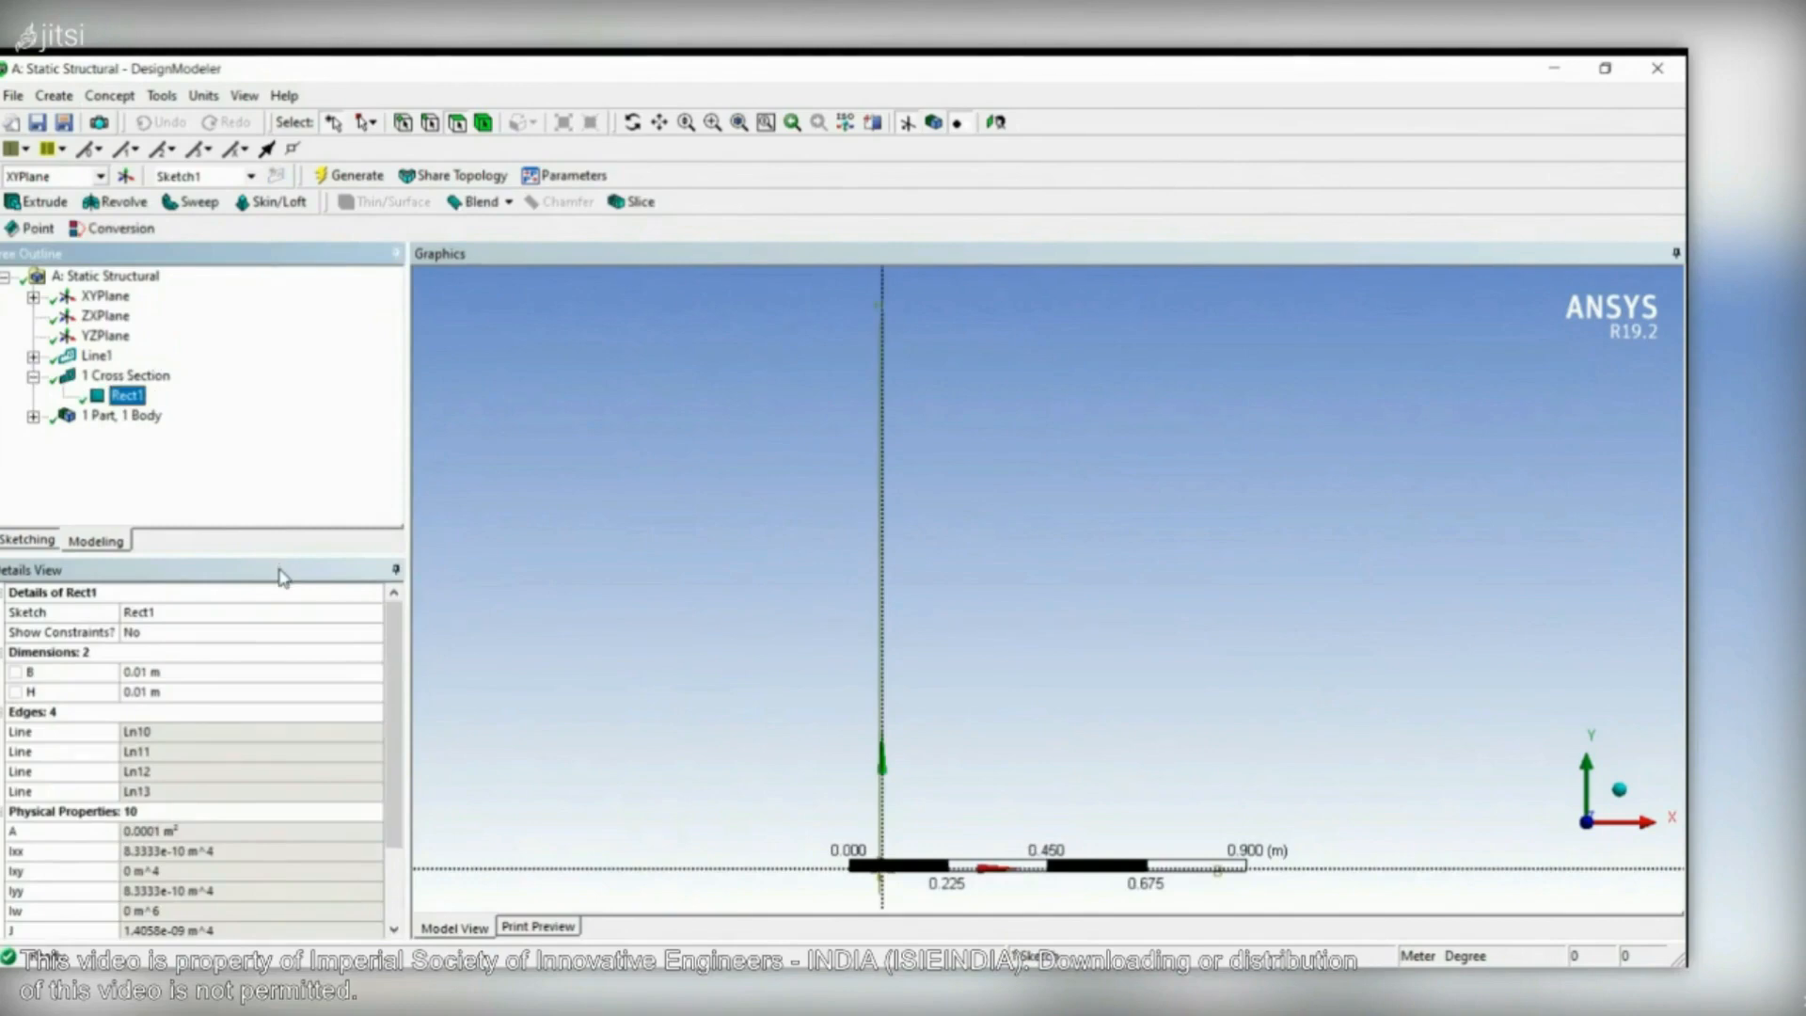
{"action": "scroll", "coordinate": [887, 827], "scroll_direction": "down", "scroll_amount": 5}
{"action": "scroll", "coordinate": [1110, 920], "scroll_direction": "up", "scroll_amount": 7}
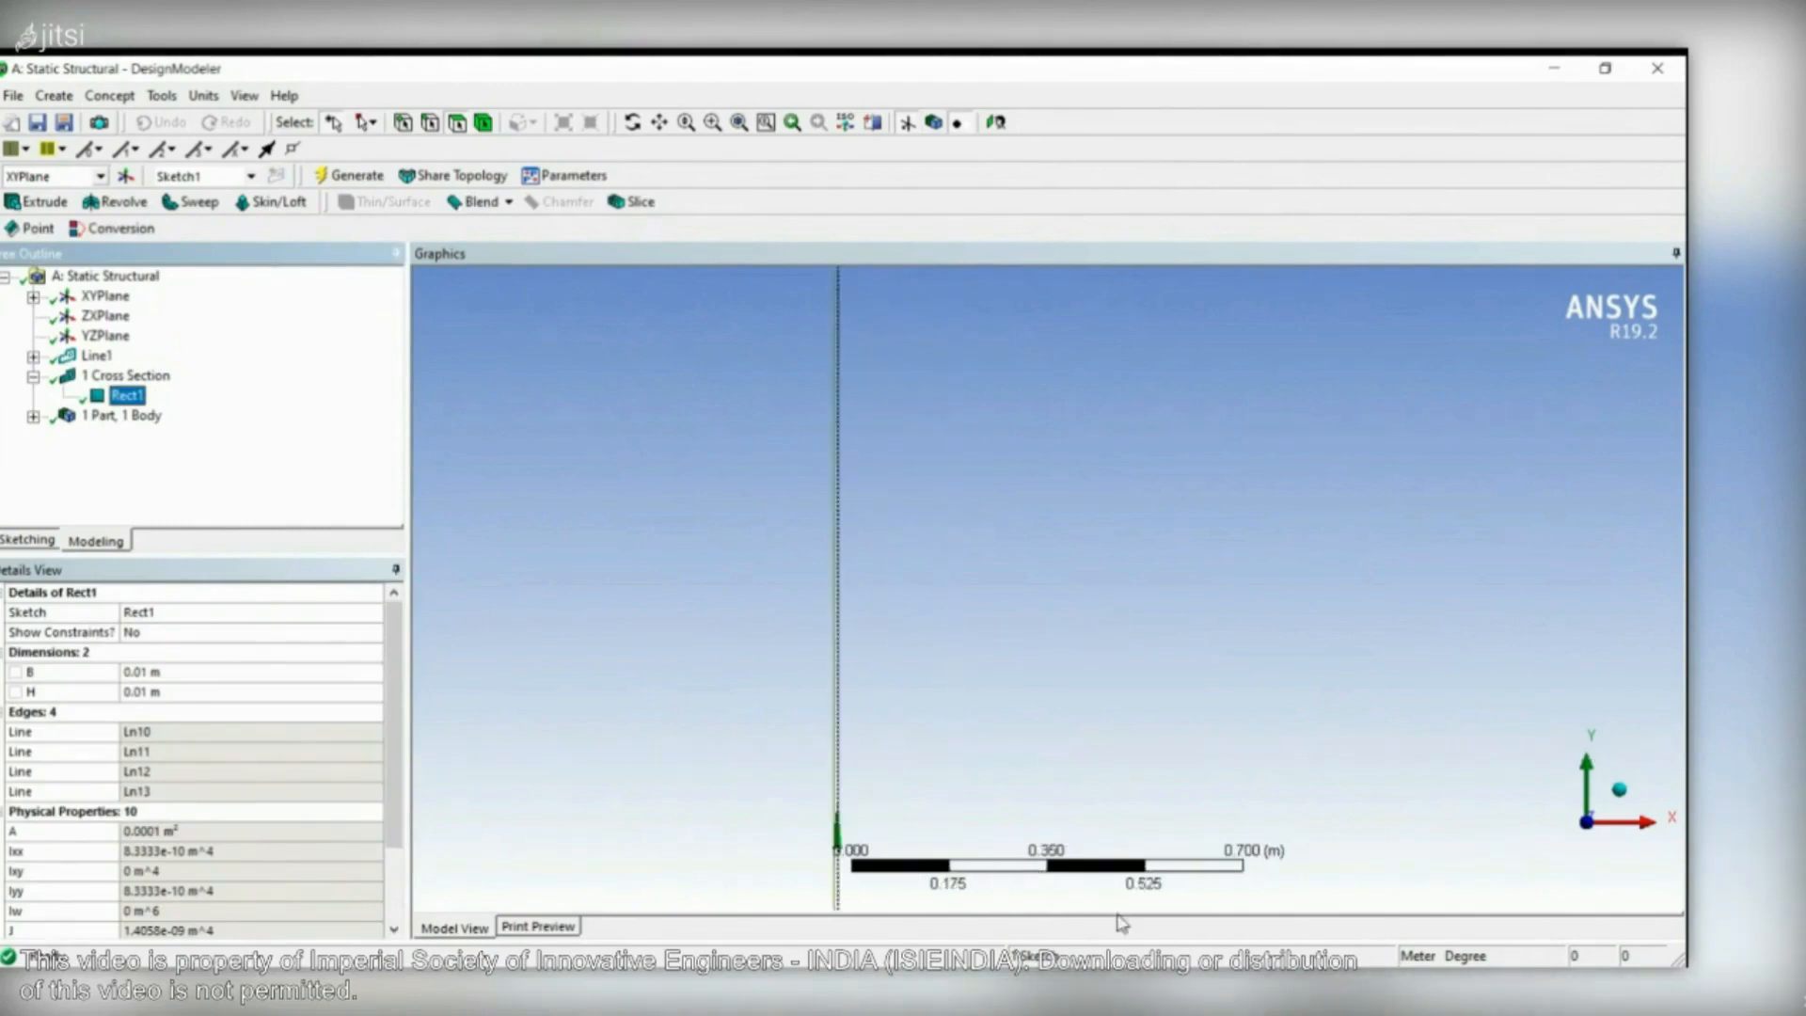
{"action": "middle_click_drag", "start_coordinate": [1179, 845], "coordinate": [1292, 541], "text": "ctrl"}
{"action": "scroll", "coordinate": [1274, 669], "scroll_direction": "up", "scroll_amount": 8}
{"action": "middle_click_drag", "start_coordinate": [1184, 803], "coordinate": [1614, 419], "text": "ctrl"}
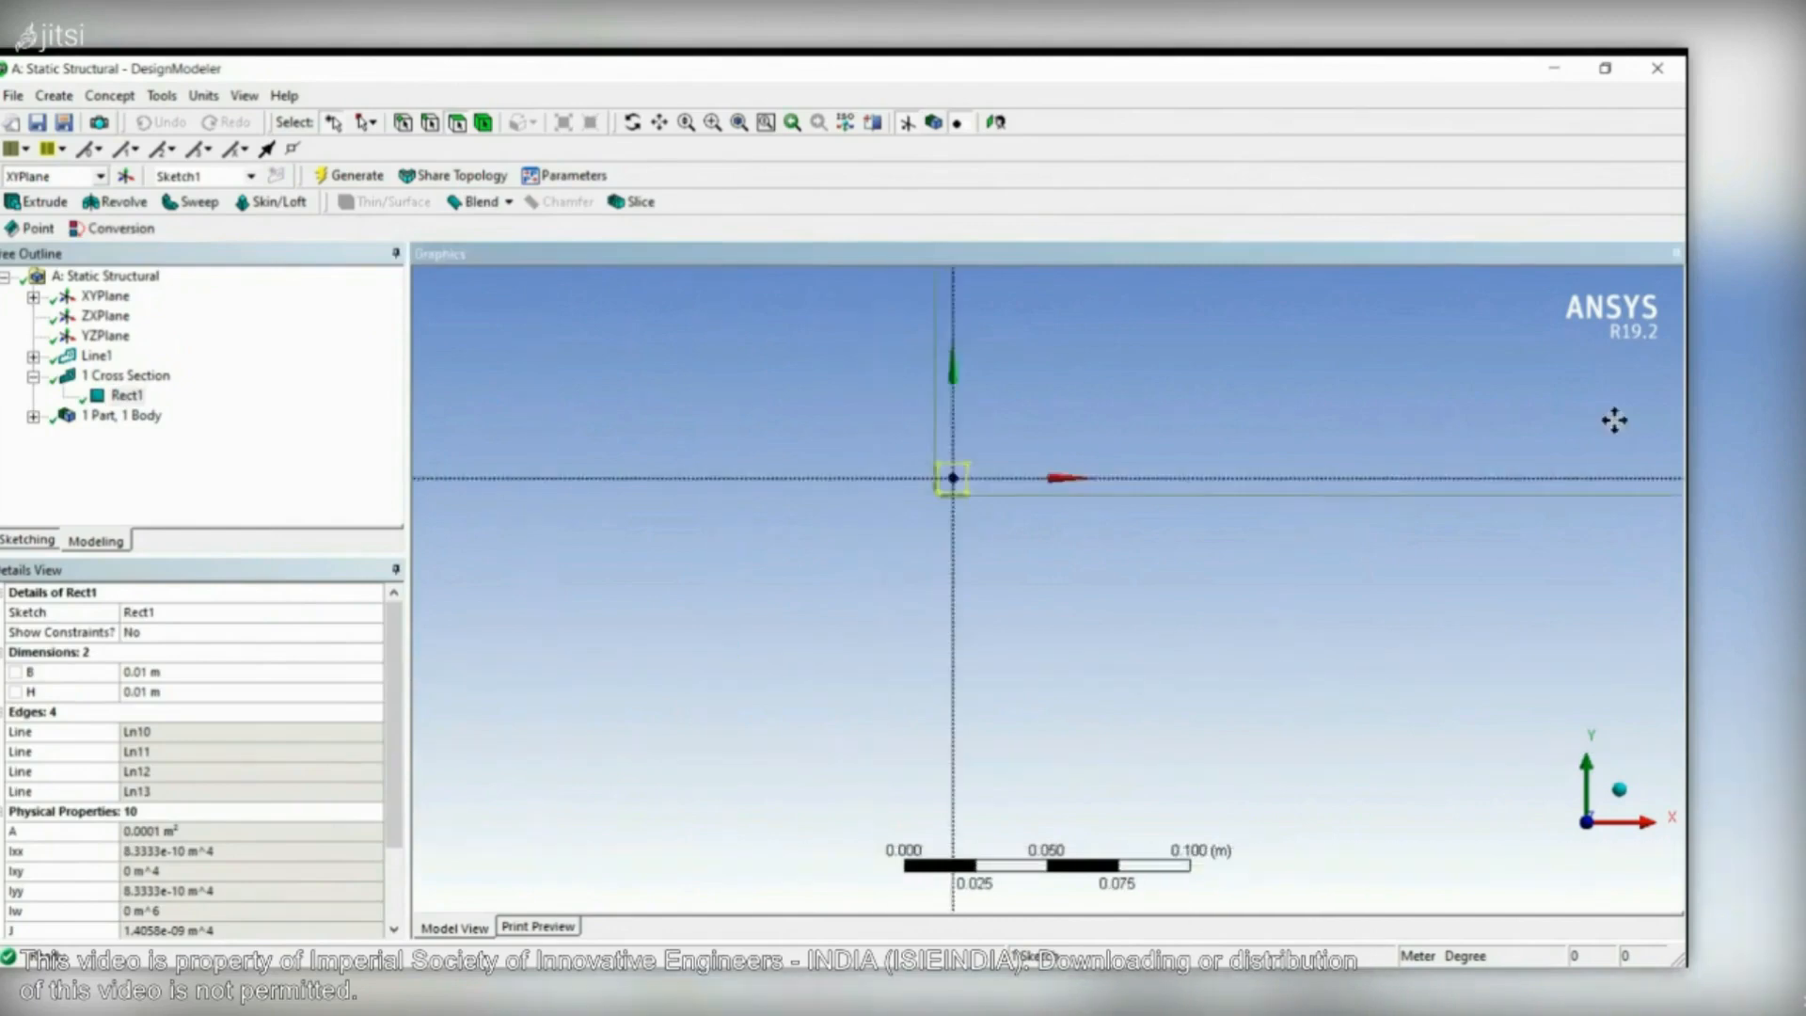
{"action": "scroll", "coordinate": [1301, 718], "scroll_direction": "up", "scroll_amount": 7}
{"action": "middle_click_drag", "start_coordinate": [1219, 693], "coordinate": [1283, 907], "text": "ctrl"}
{"action": "scroll", "coordinate": [1288, 864], "scroll_direction": "up", "scroll_amount": 4}
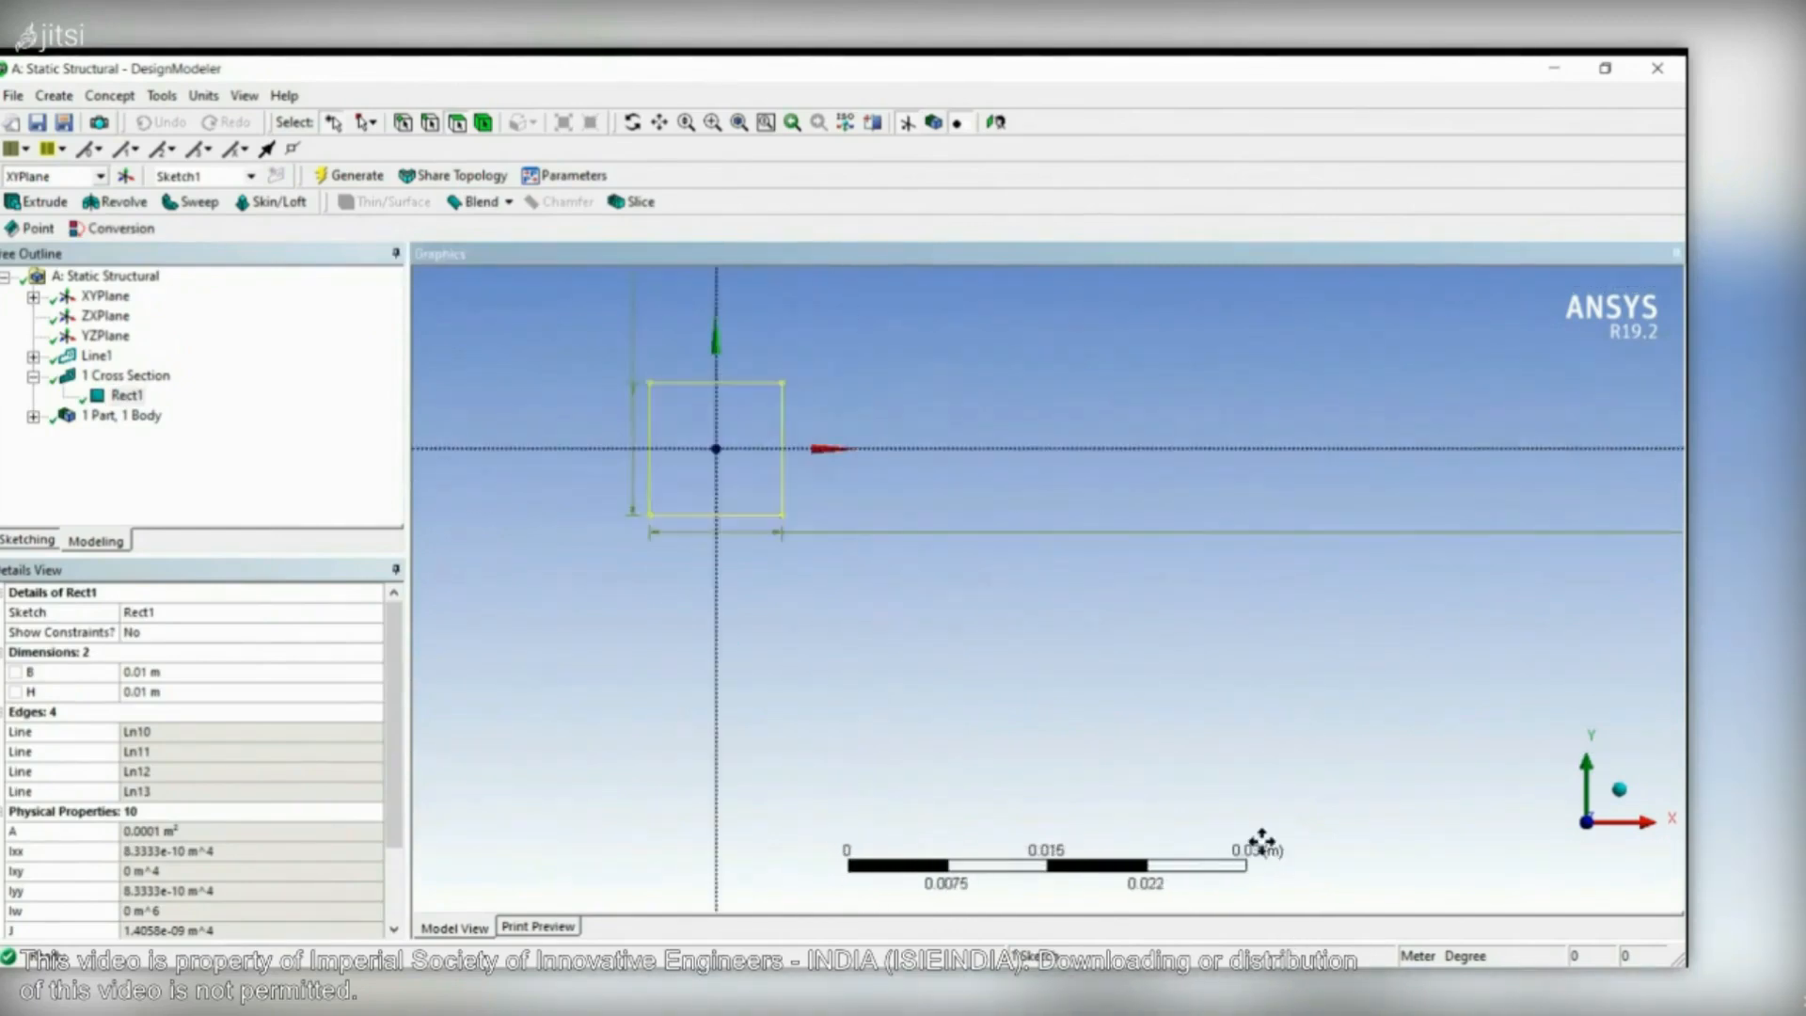
{"action": "middle_click_drag", "start_coordinate": [1262, 840], "coordinate": [1472, 840], "text": "ctrl"}
{"action": "scroll", "coordinate": [1364, 840], "scroll_direction": "up", "scroll_amount": 3}
{"action": "middle_click_drag", "start_coordinate": [1333, 836], "coordinate": [1411, 844]}
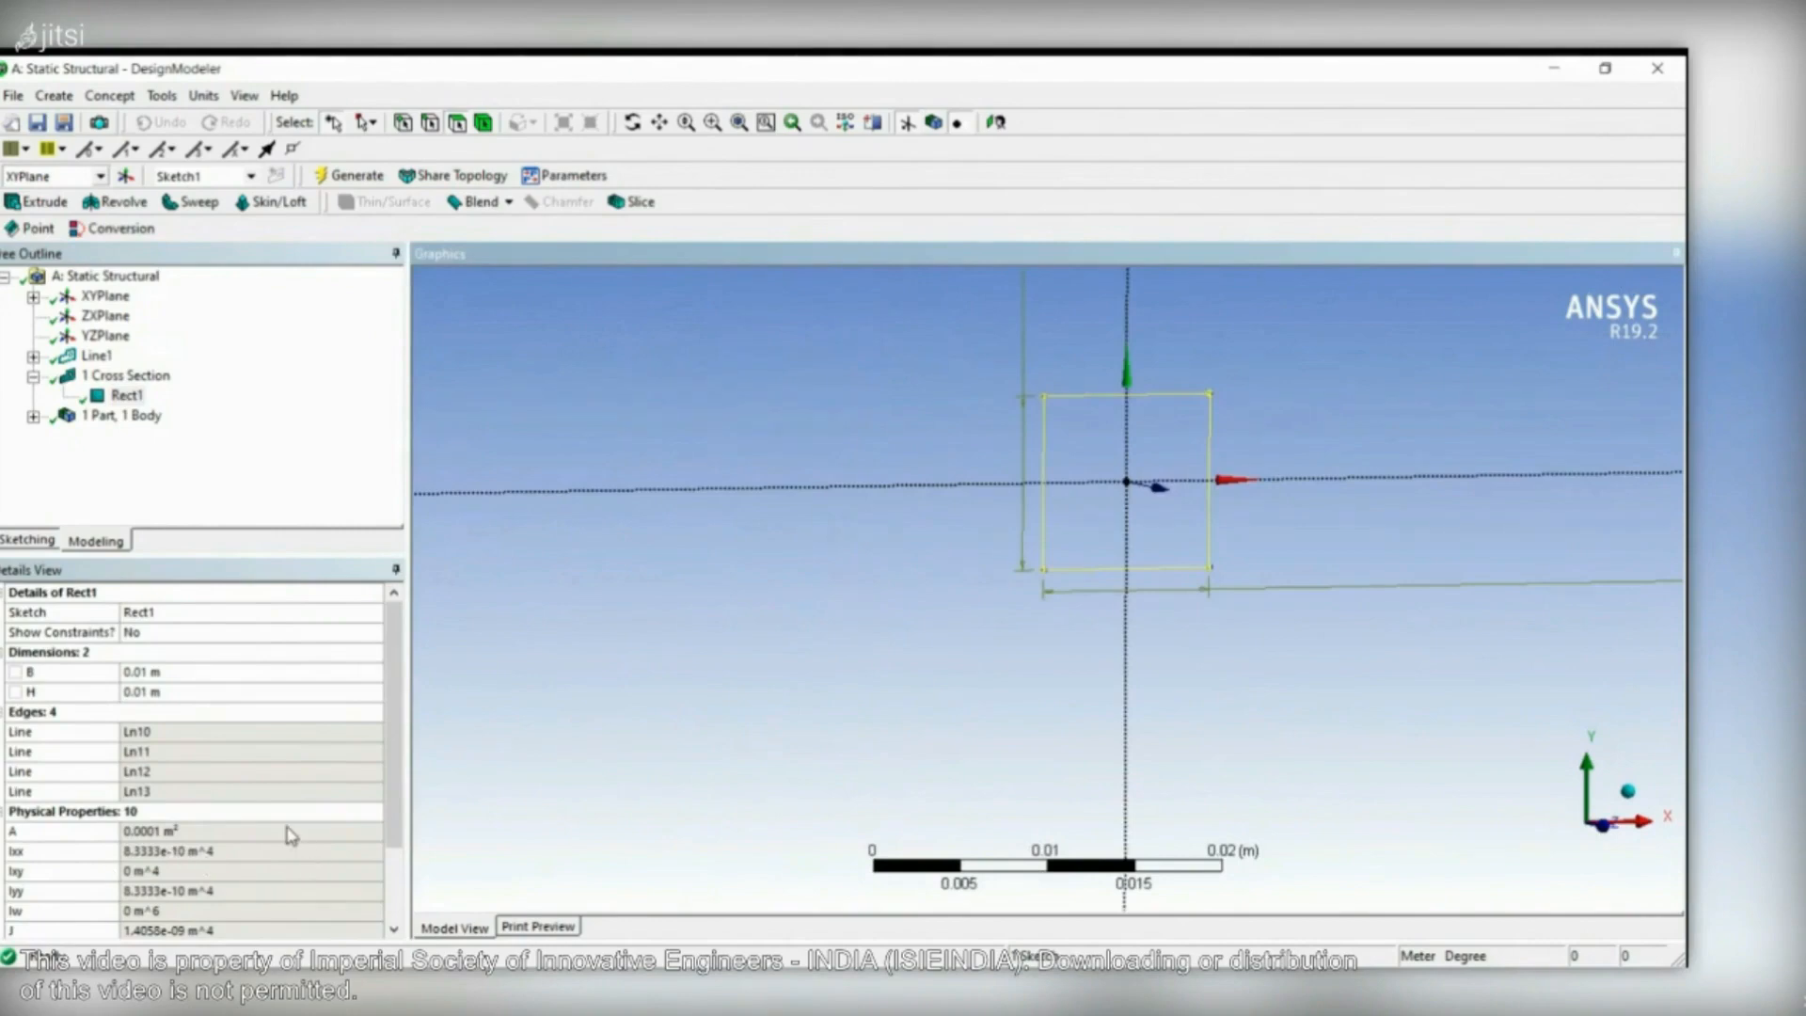
- Set both the B and H dimensions of the rectangular cross section to 0.35 m
{"action": "left_click", "coordinate": [282, 671]}
{"action": "type", "text": "0.35"}
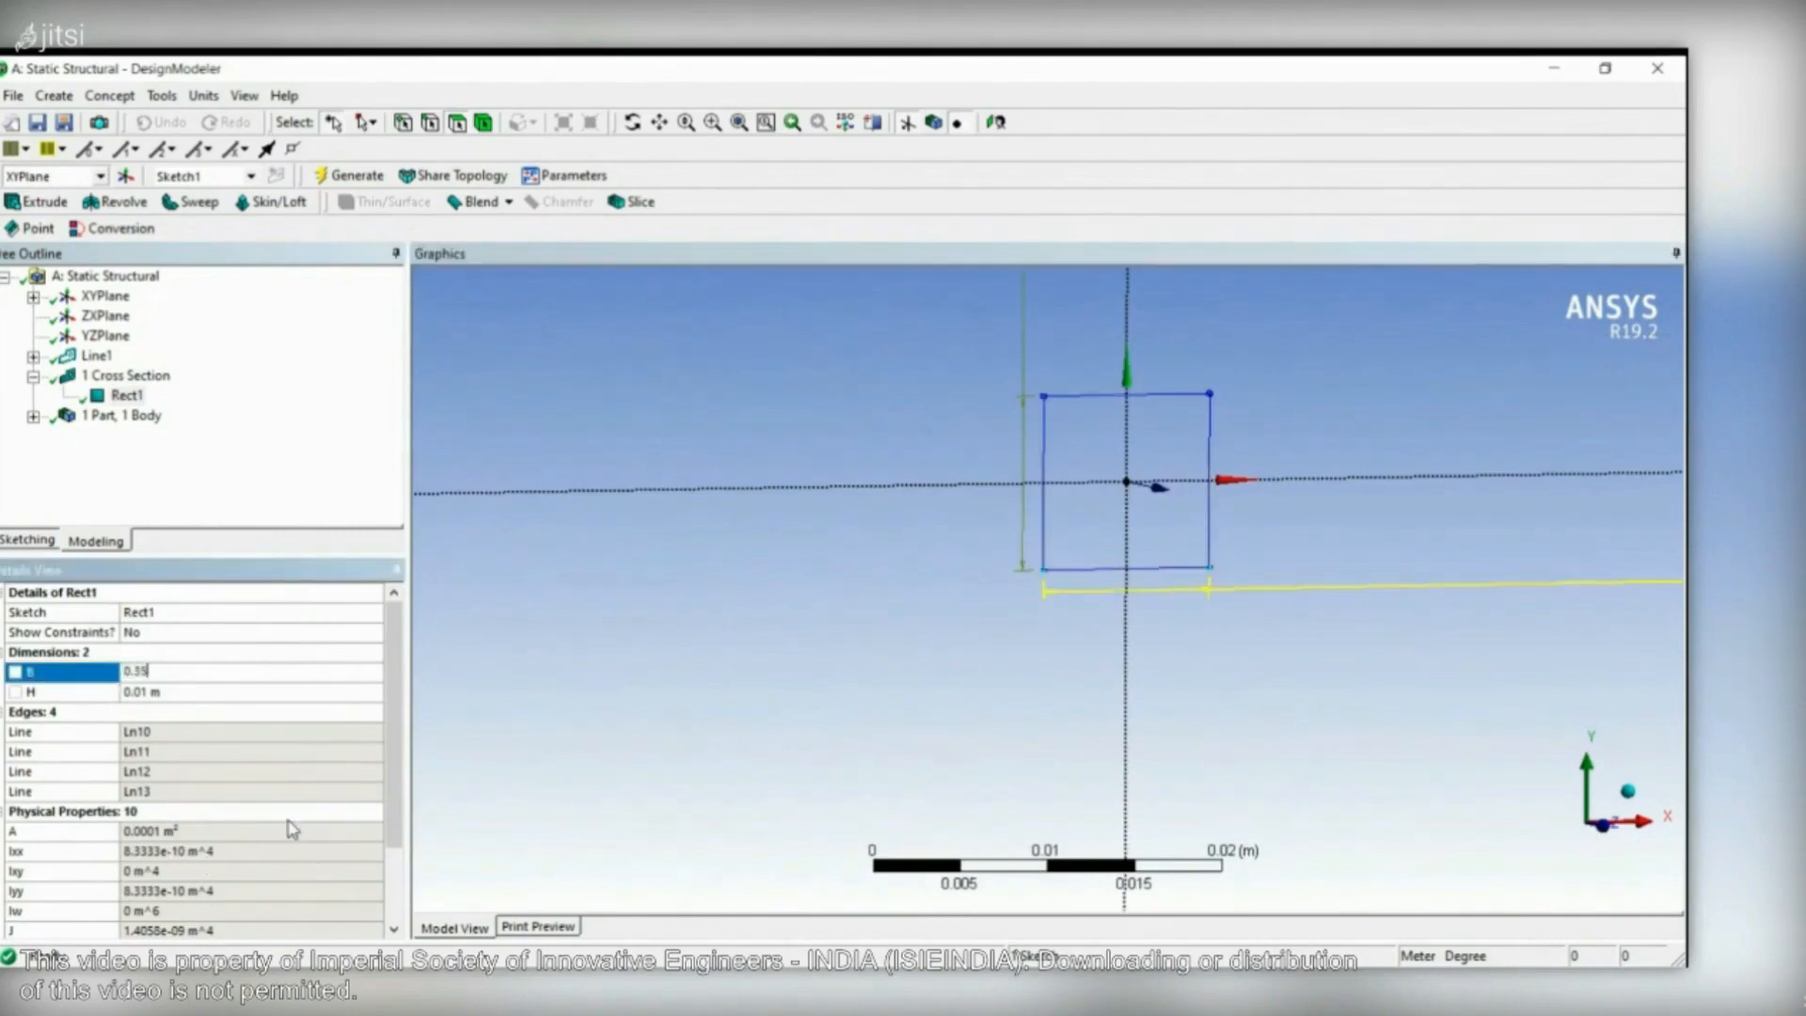
{"action": "key", "text": "Tab"}
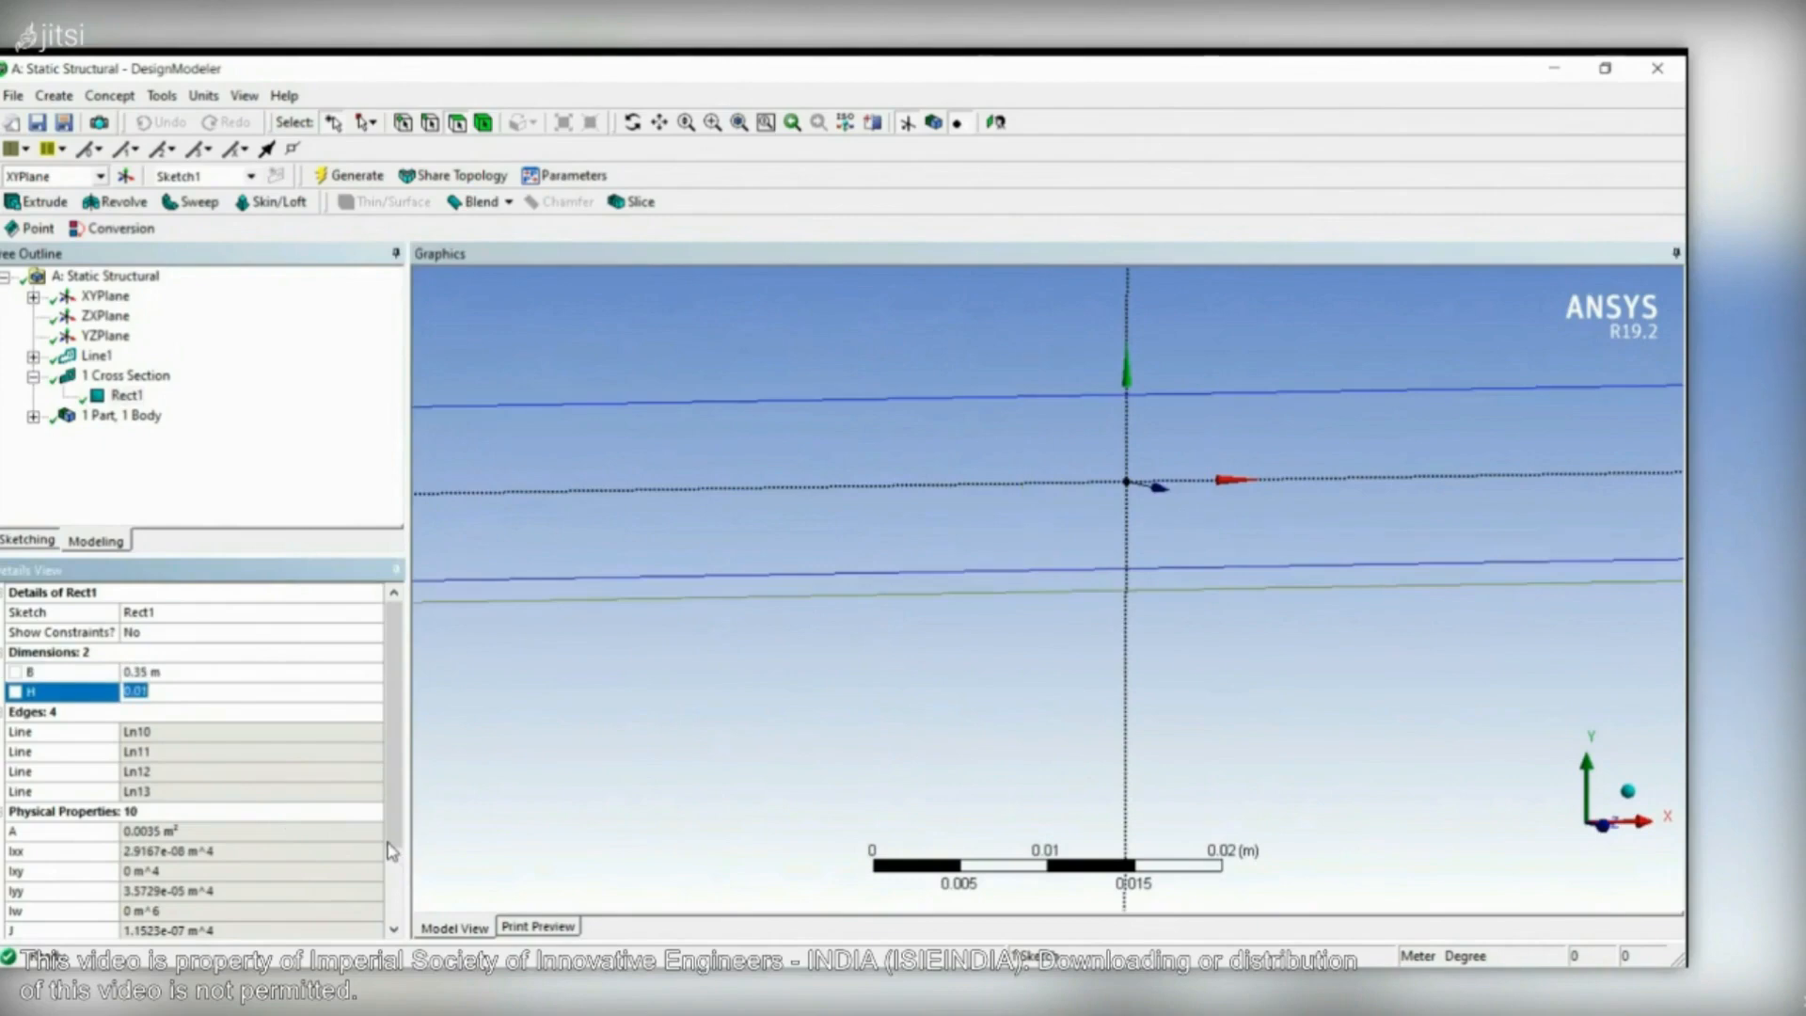
{"action": "type", "text": "0.35"}
{"action": "key", "text": "Return"}
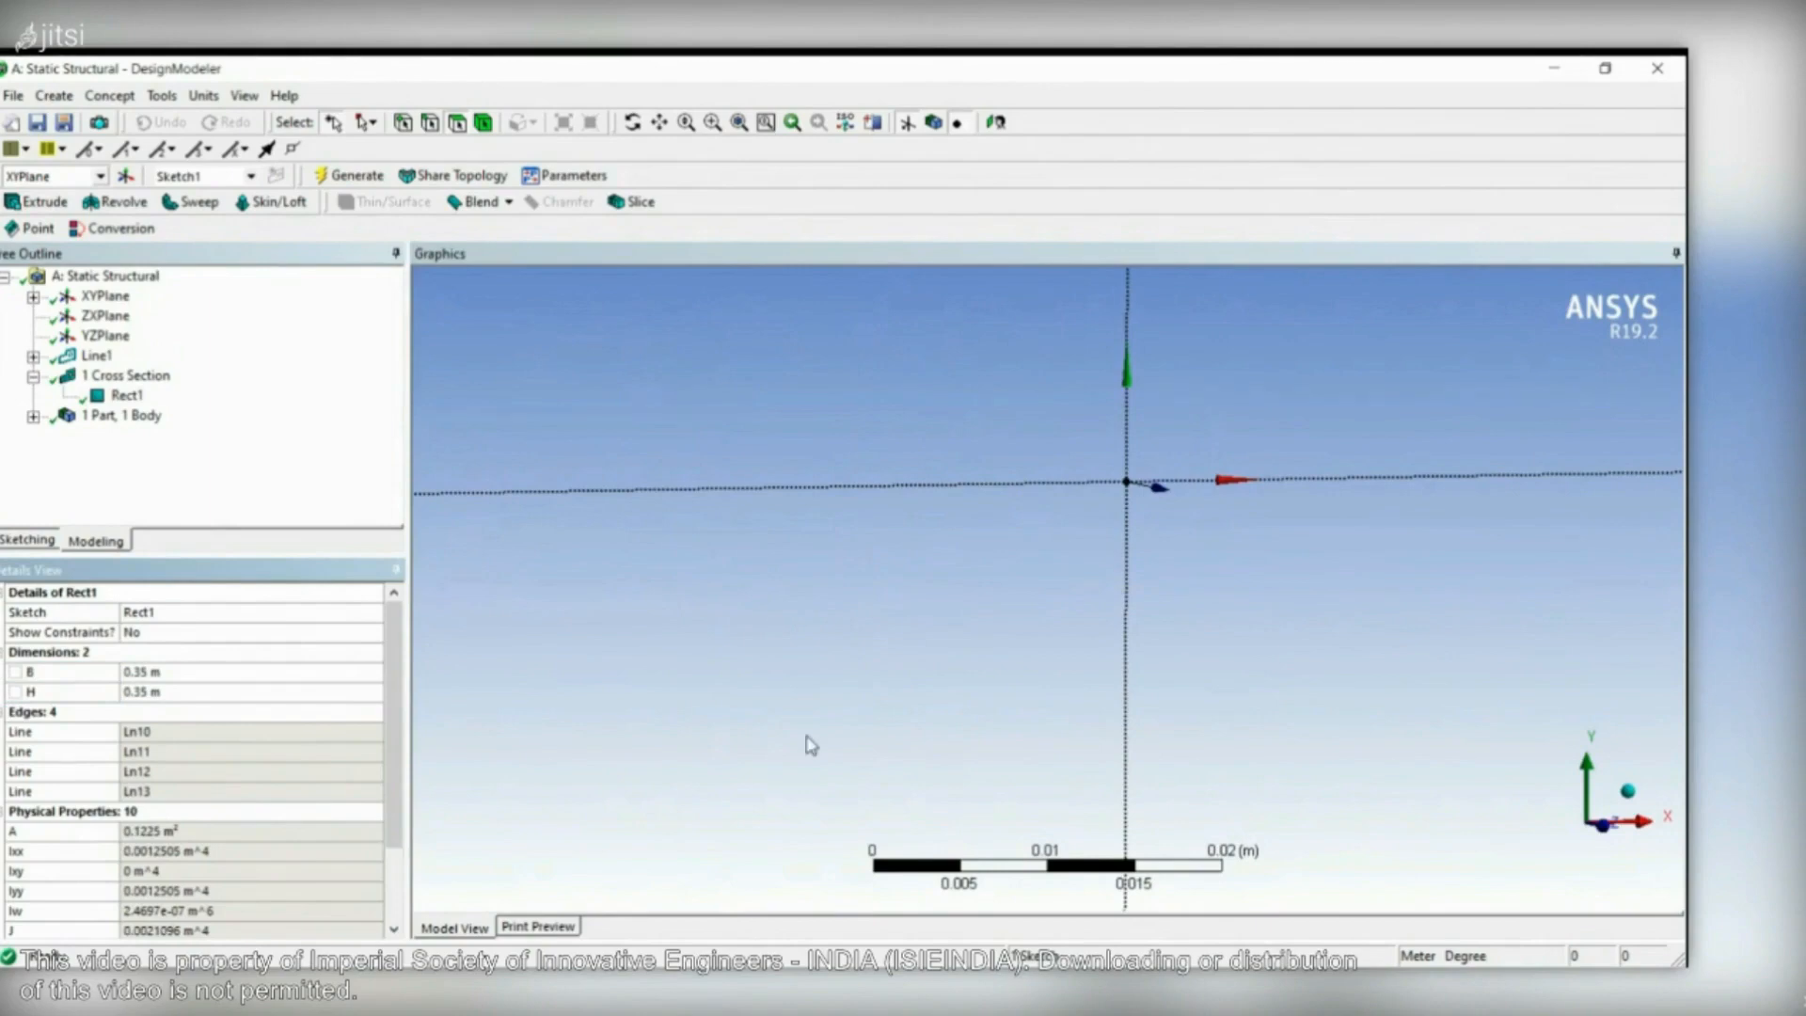
{"action": "left_click", "coordinate": [1243, 129]}
{"action": "scroll", "coordinate": [1293, 658], "scroll_direction": "down", "scroll_amount": 1}
{"action": "scroll", "coordinate": [1260, 720], "scroll_direction": "up", "scroll_amount": 3}
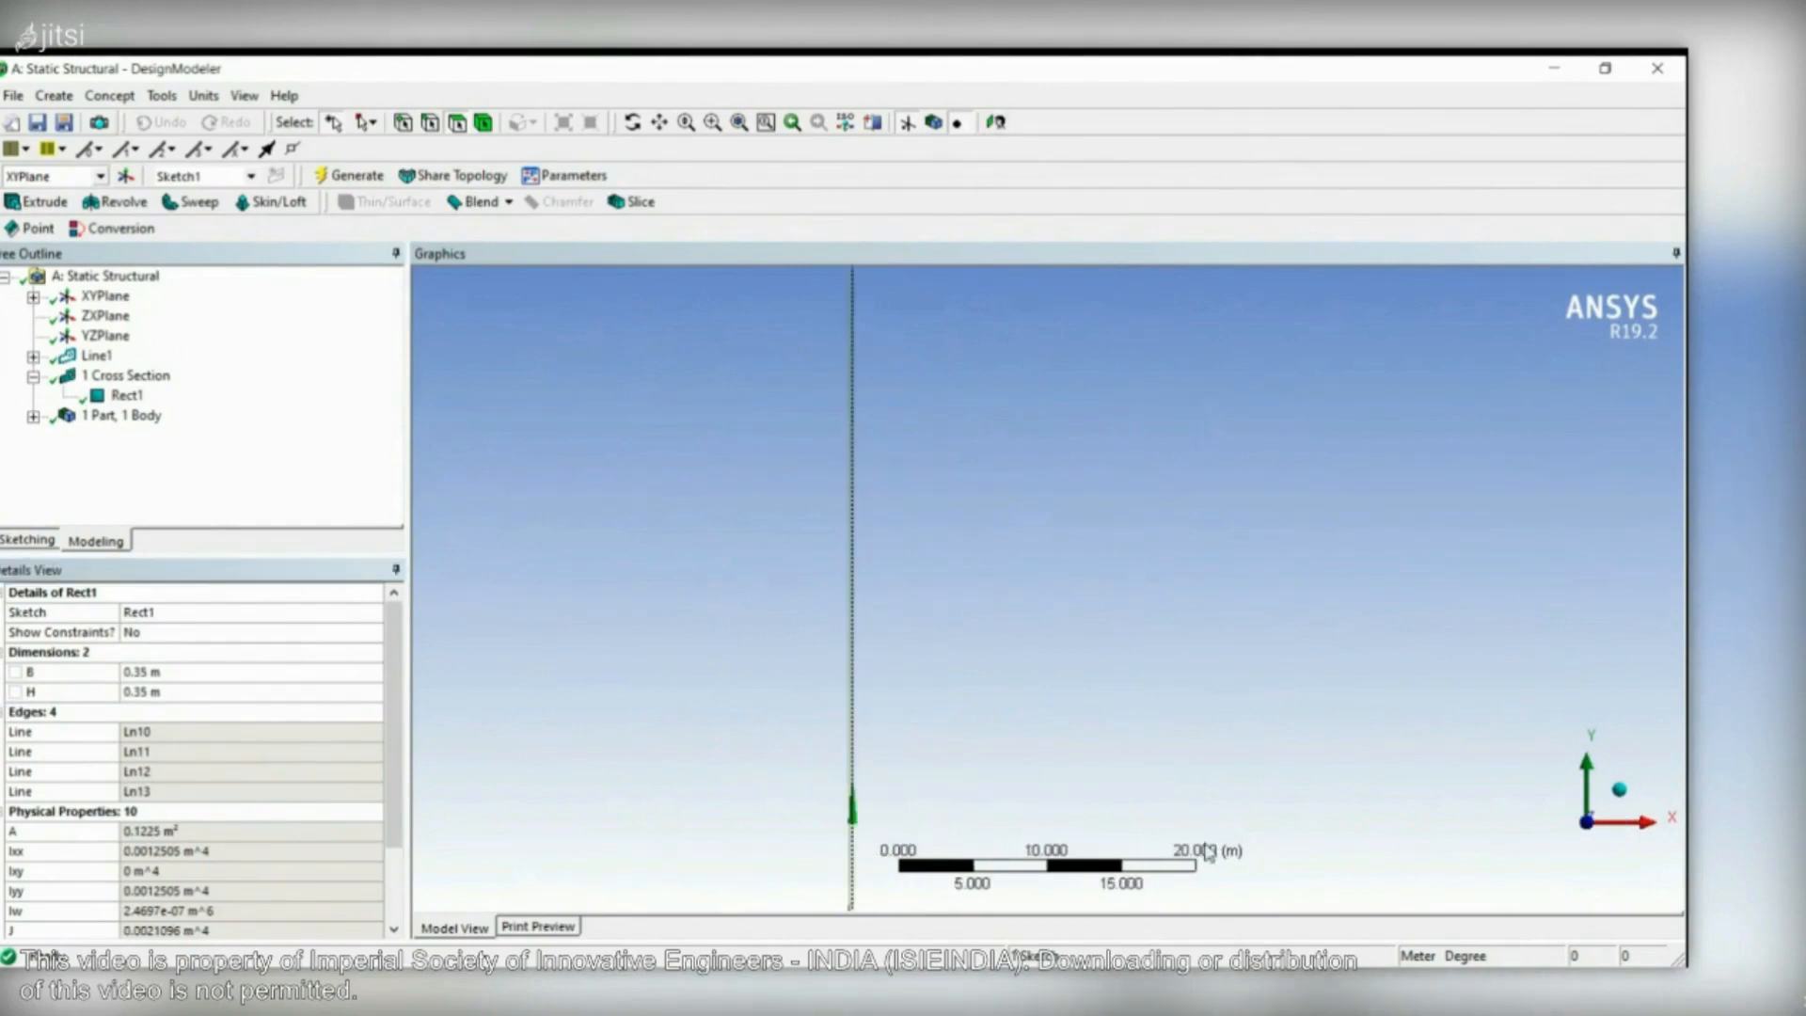
{"action": "scroll", "coordinate": [1327, 310], "scroll_direction": "up", "scroll_amount": 4}
{"action": "scroll", "coordinate": [1354, 771], "scroll_direction": "up", "scroll_amount": 9}
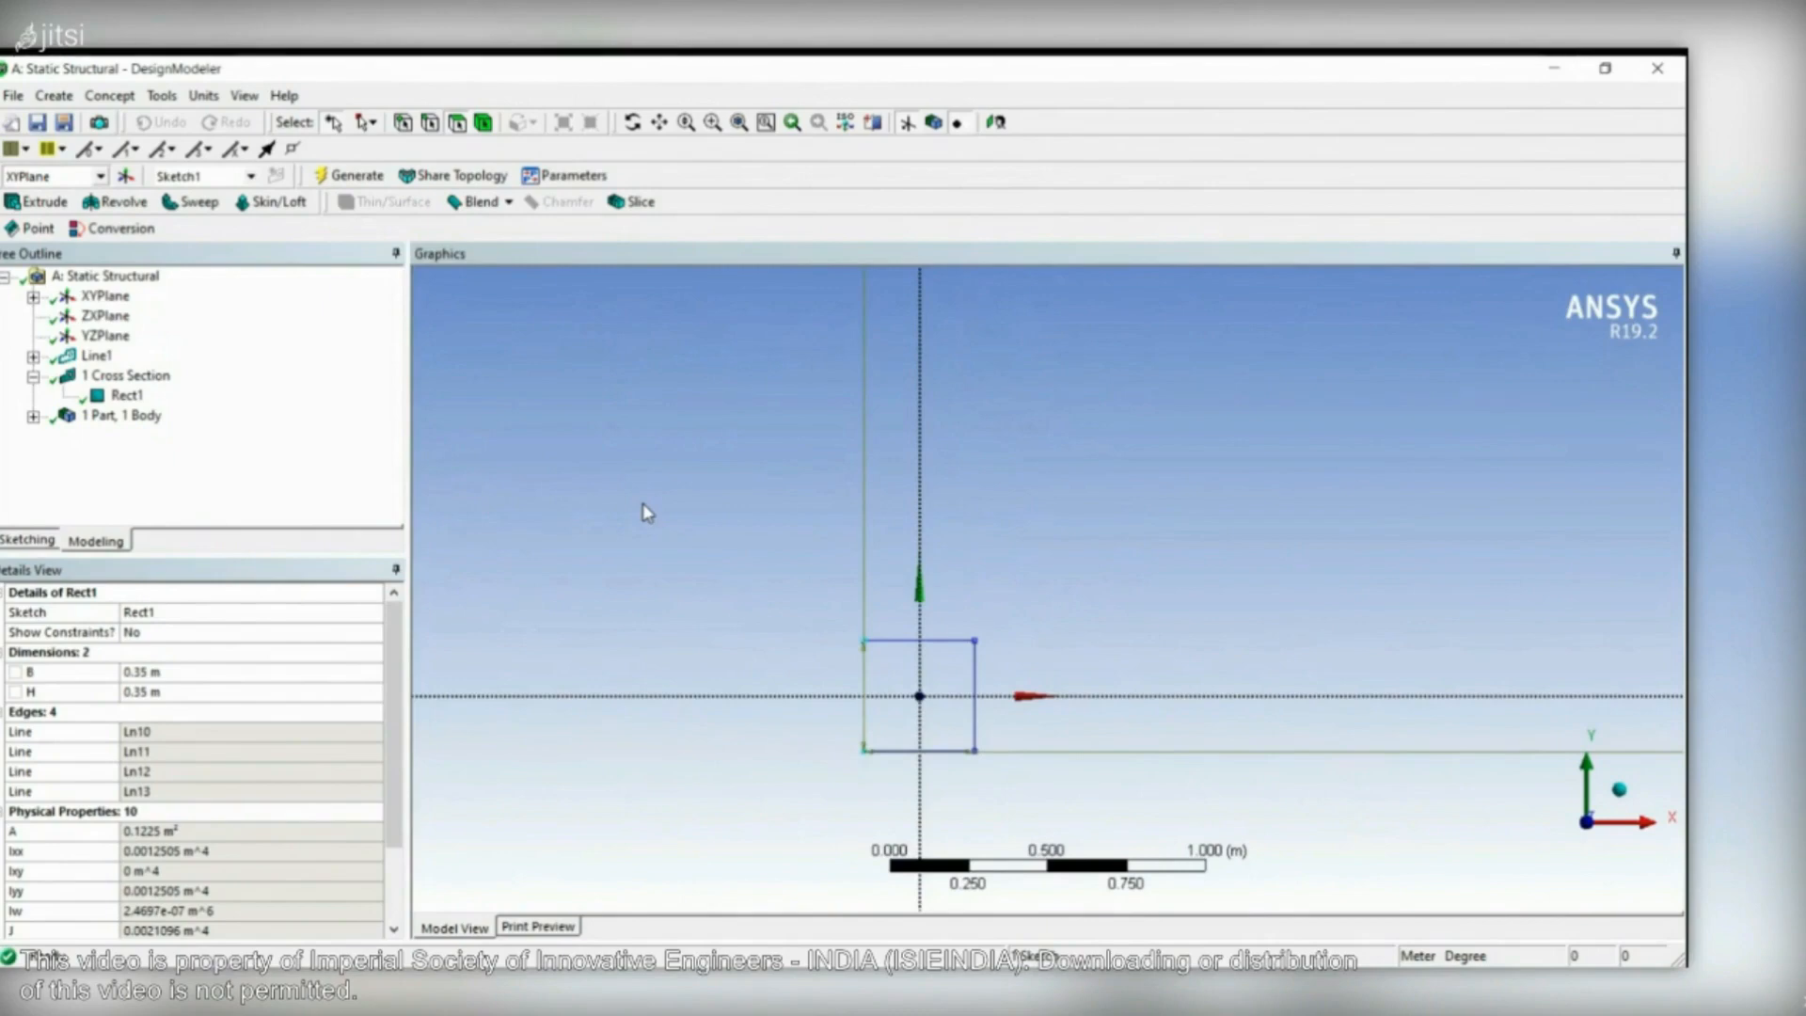
- Assign the Rect1 cross section to the Line Body and regenerate the geometry
{"action": "left_click", "coordinate": [34, 416]}
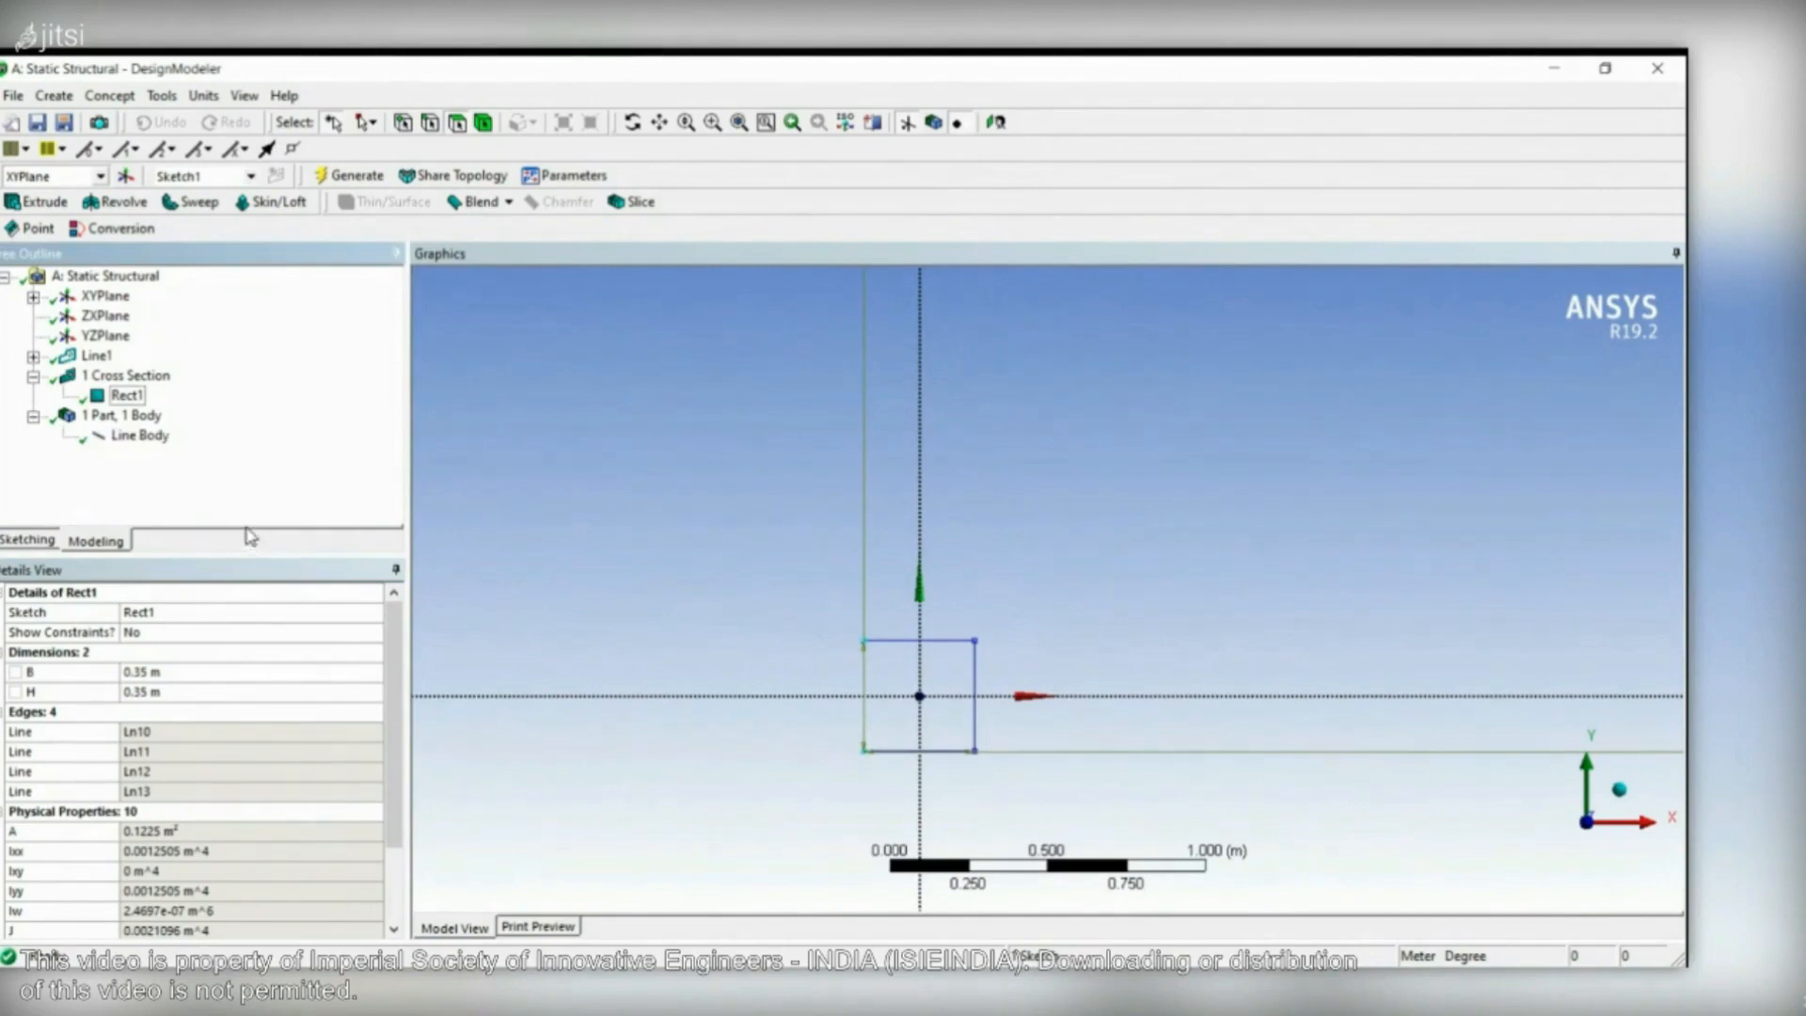
{"action": "left_click", "coordinate": [140, 435]}
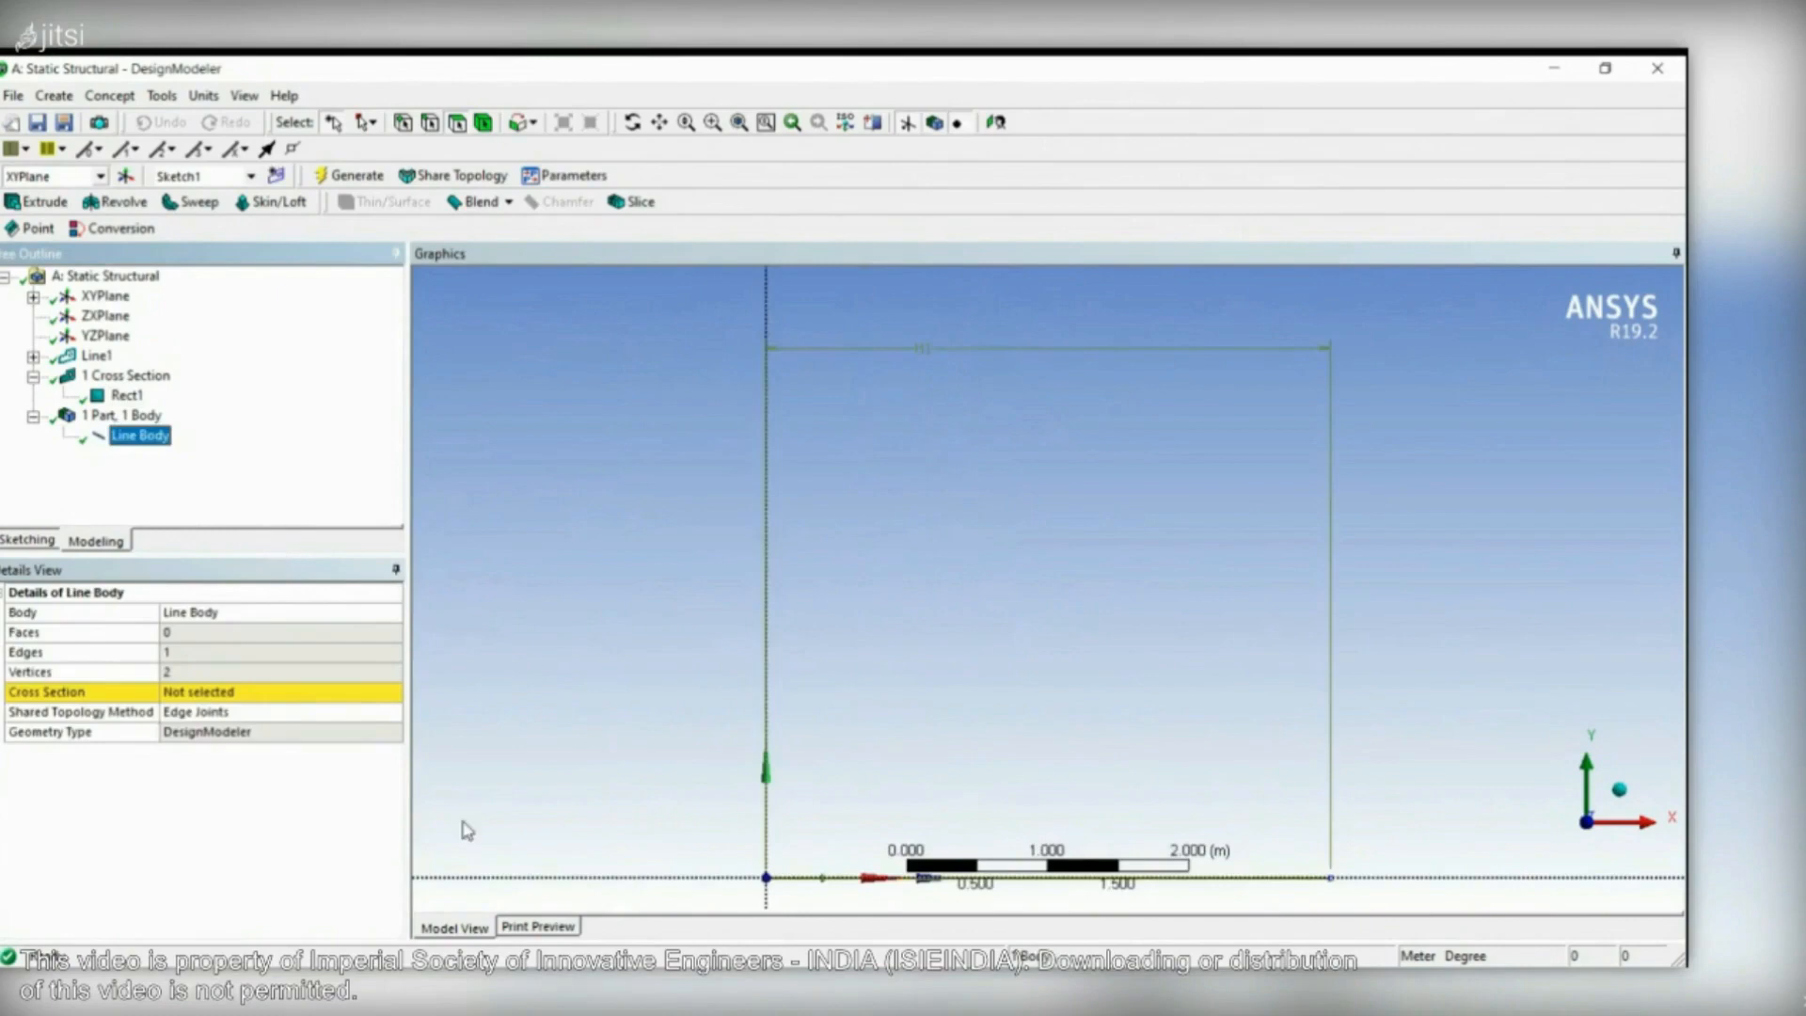
{"action": "left_click", "coordinate": [282, 692]}
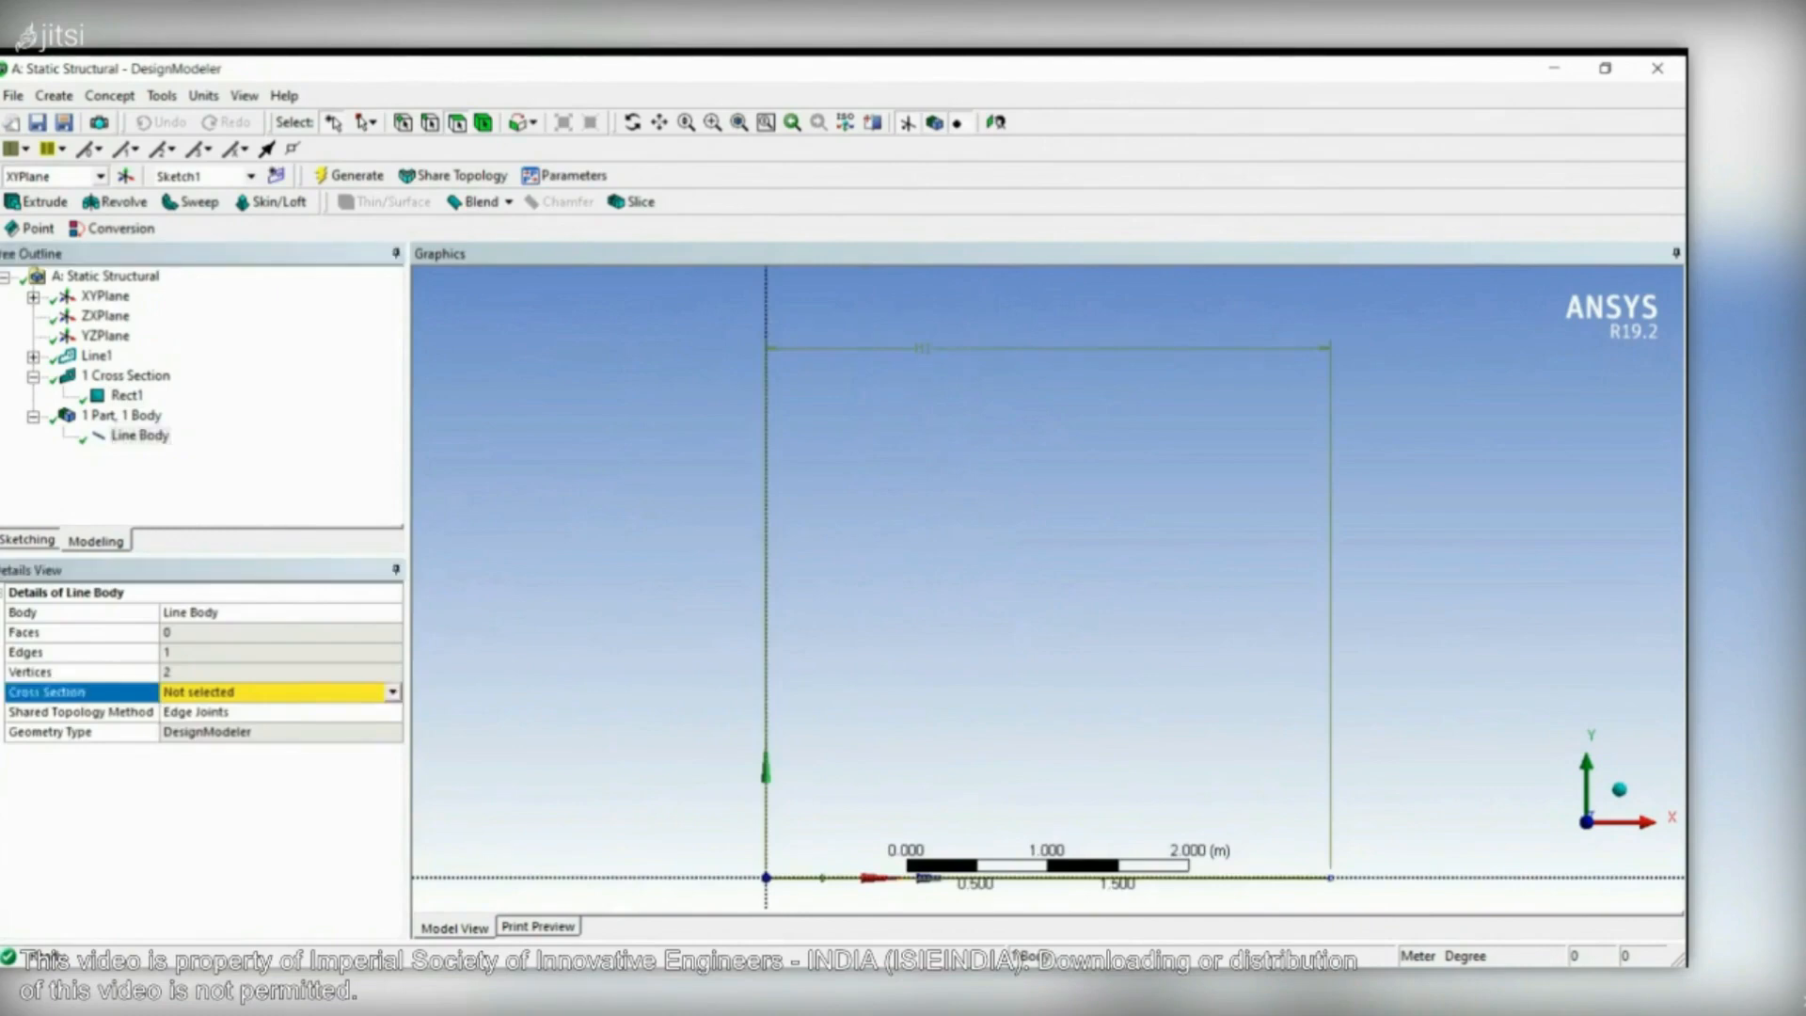
{"action": "left_click", "coordinate": [218, 727]}
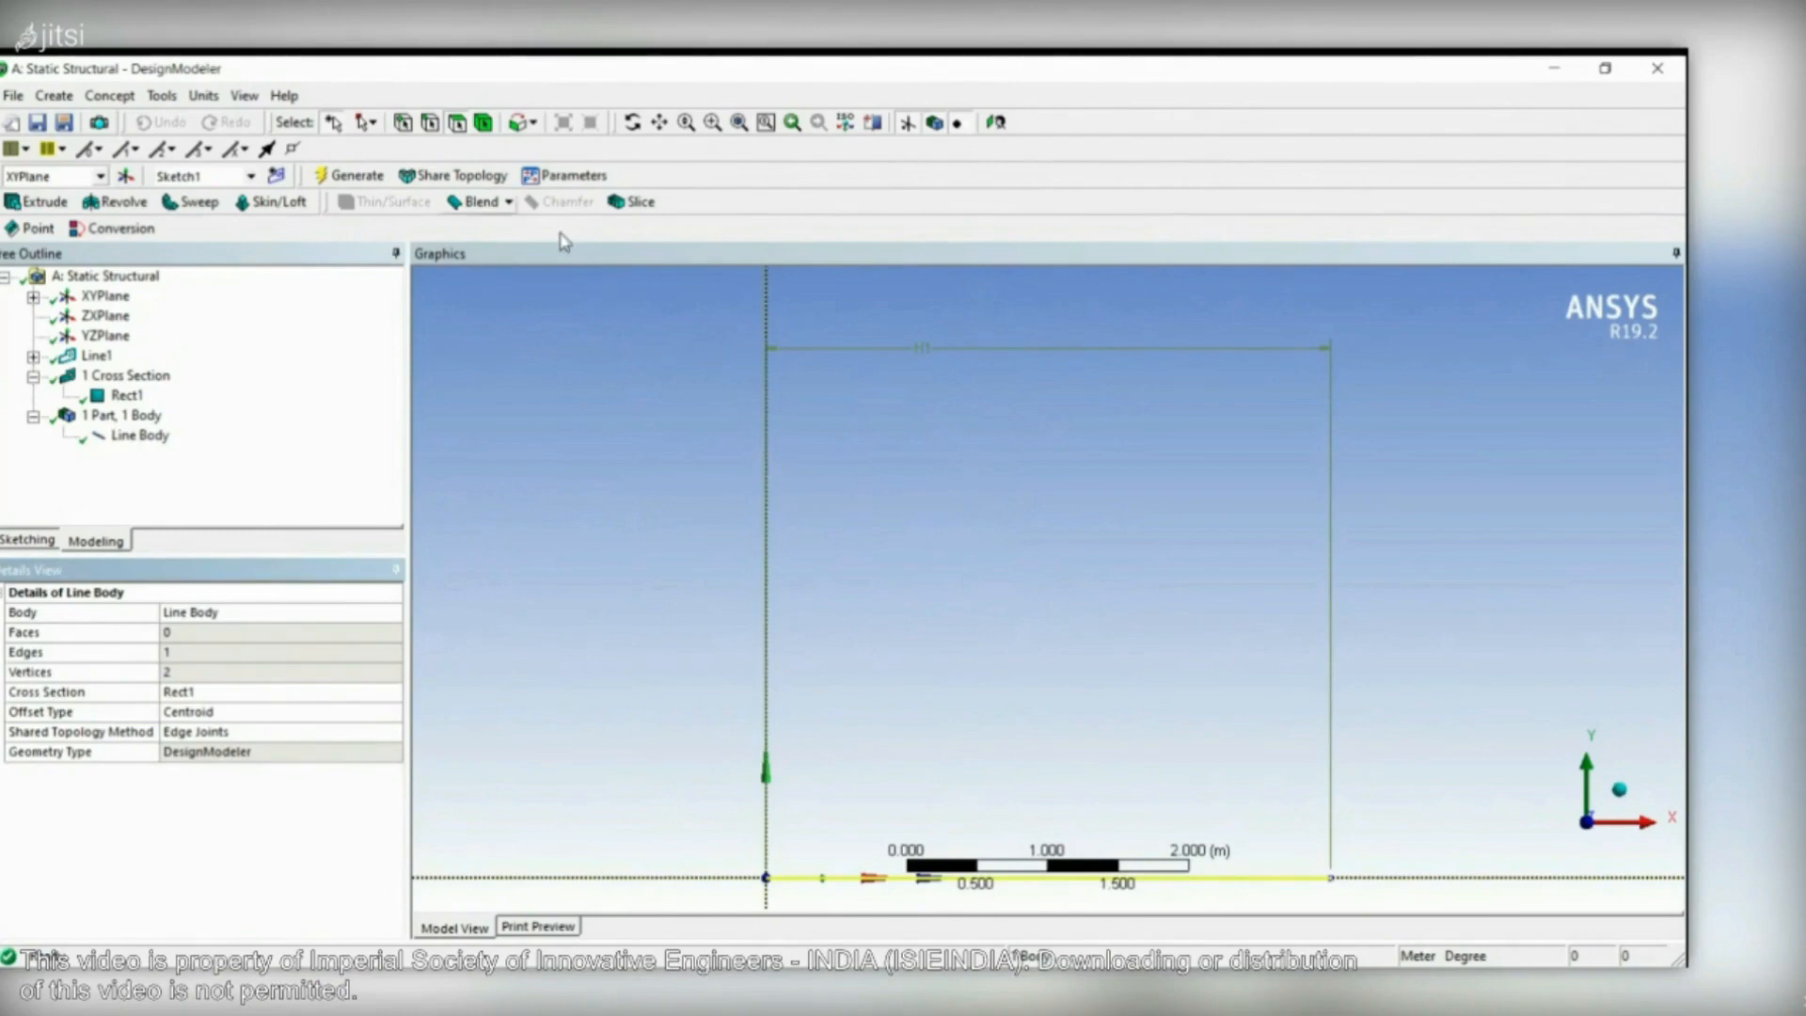
{"action": "left_click", "coordinate": [365, 177]}
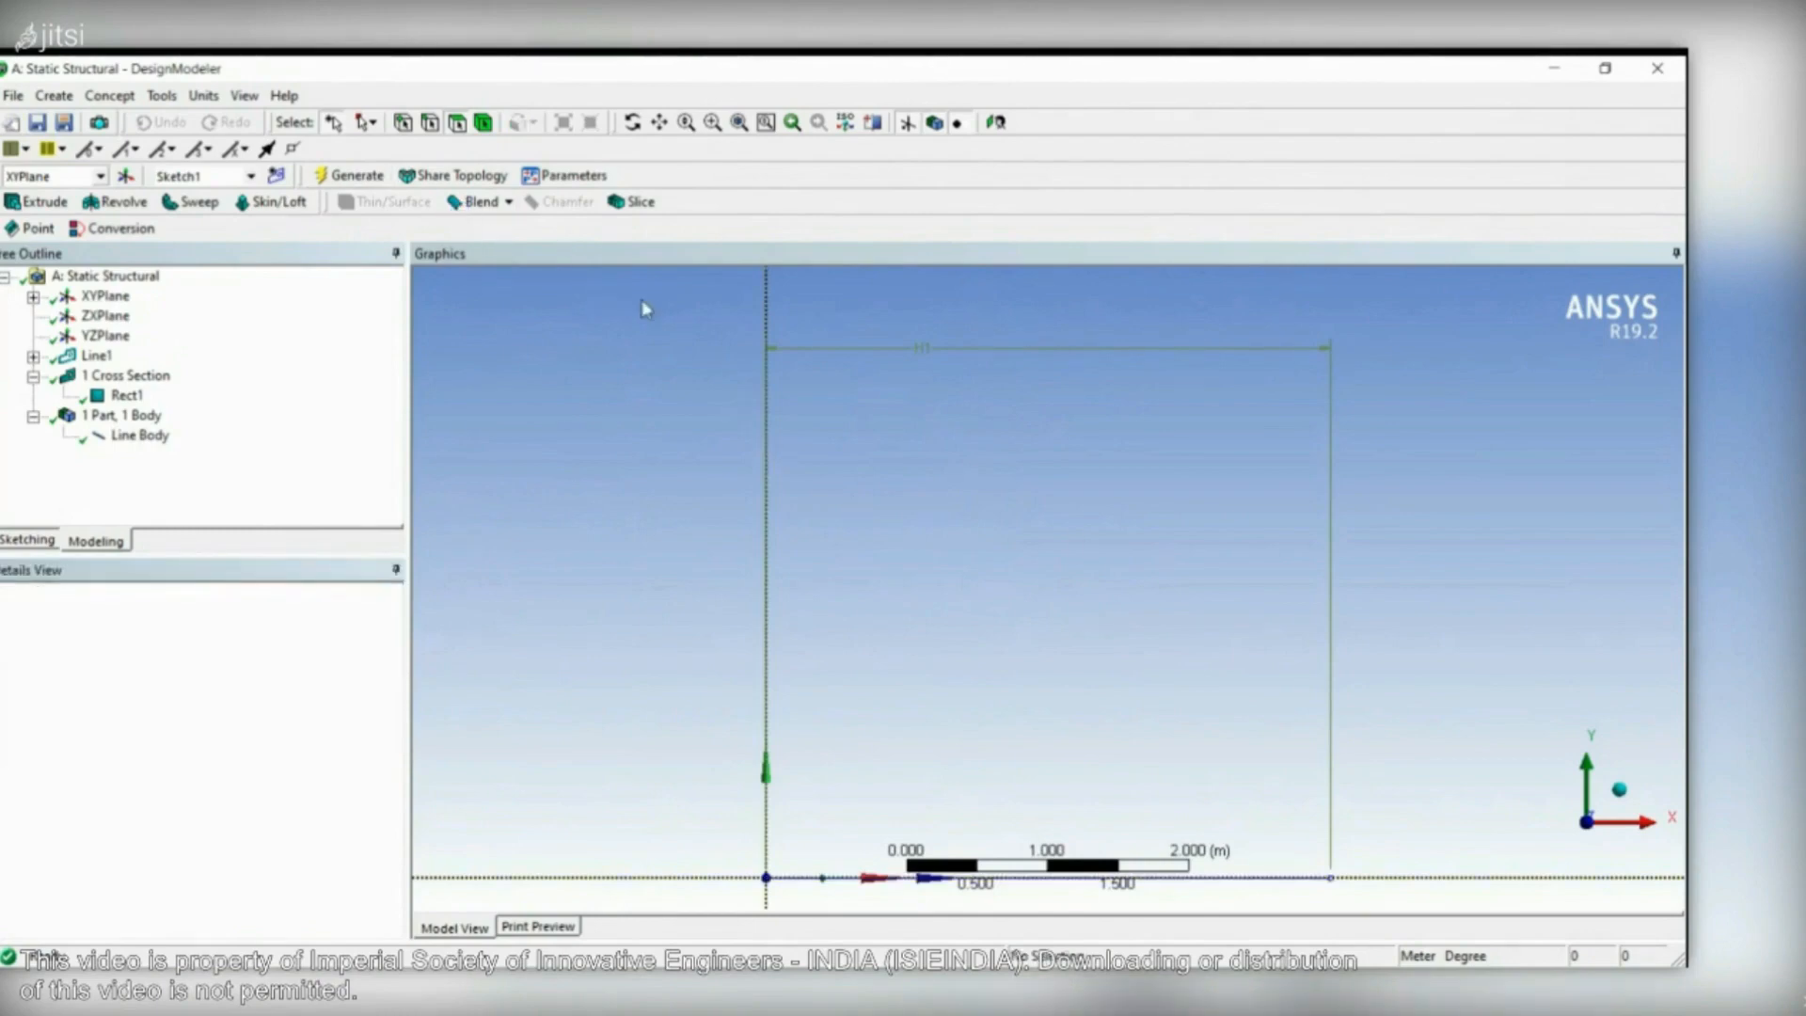
{"action": "scroll", "coordinate": [1190, 677], "scroll_direction": "down", "scroll_amount": 3}
{"action": "scroll", "coordinate": [1357, 762], "scroll_direction": "up", "scroll_amount": 2}
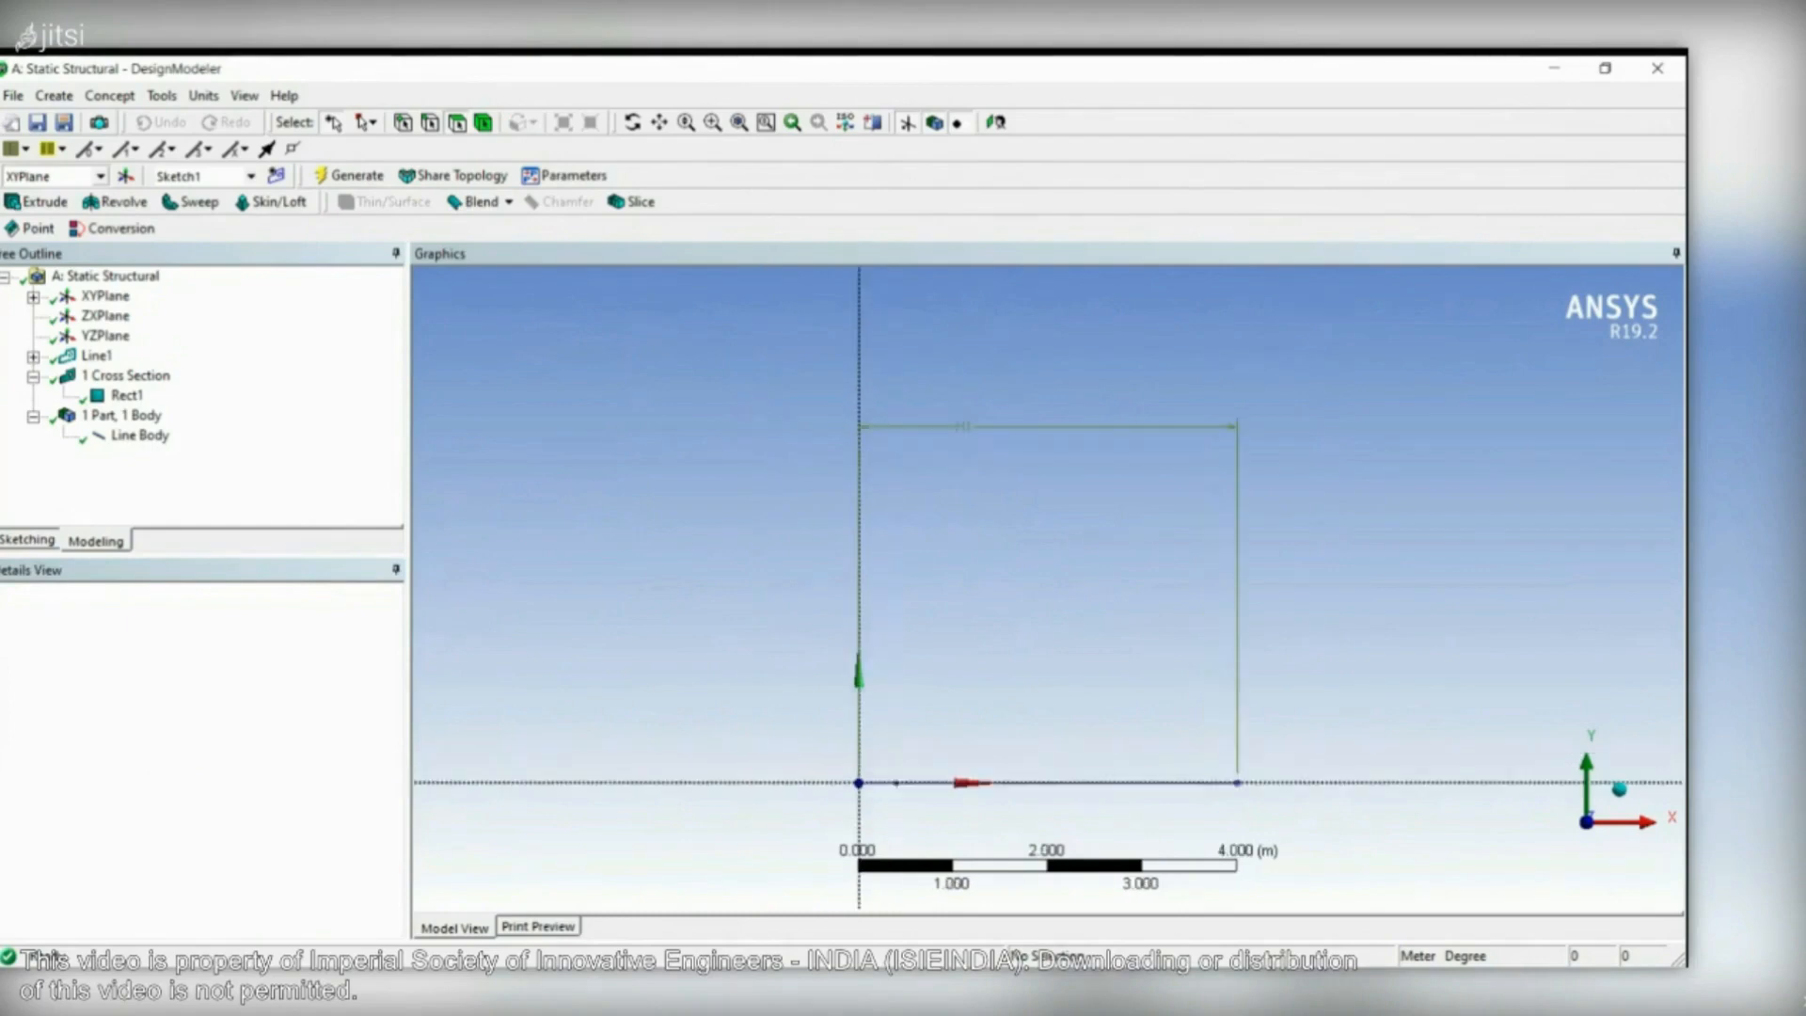
{"action": "scroll", "coordinate": [1330, 810], "scroll_direction": "up", "scroll_amount": 1}
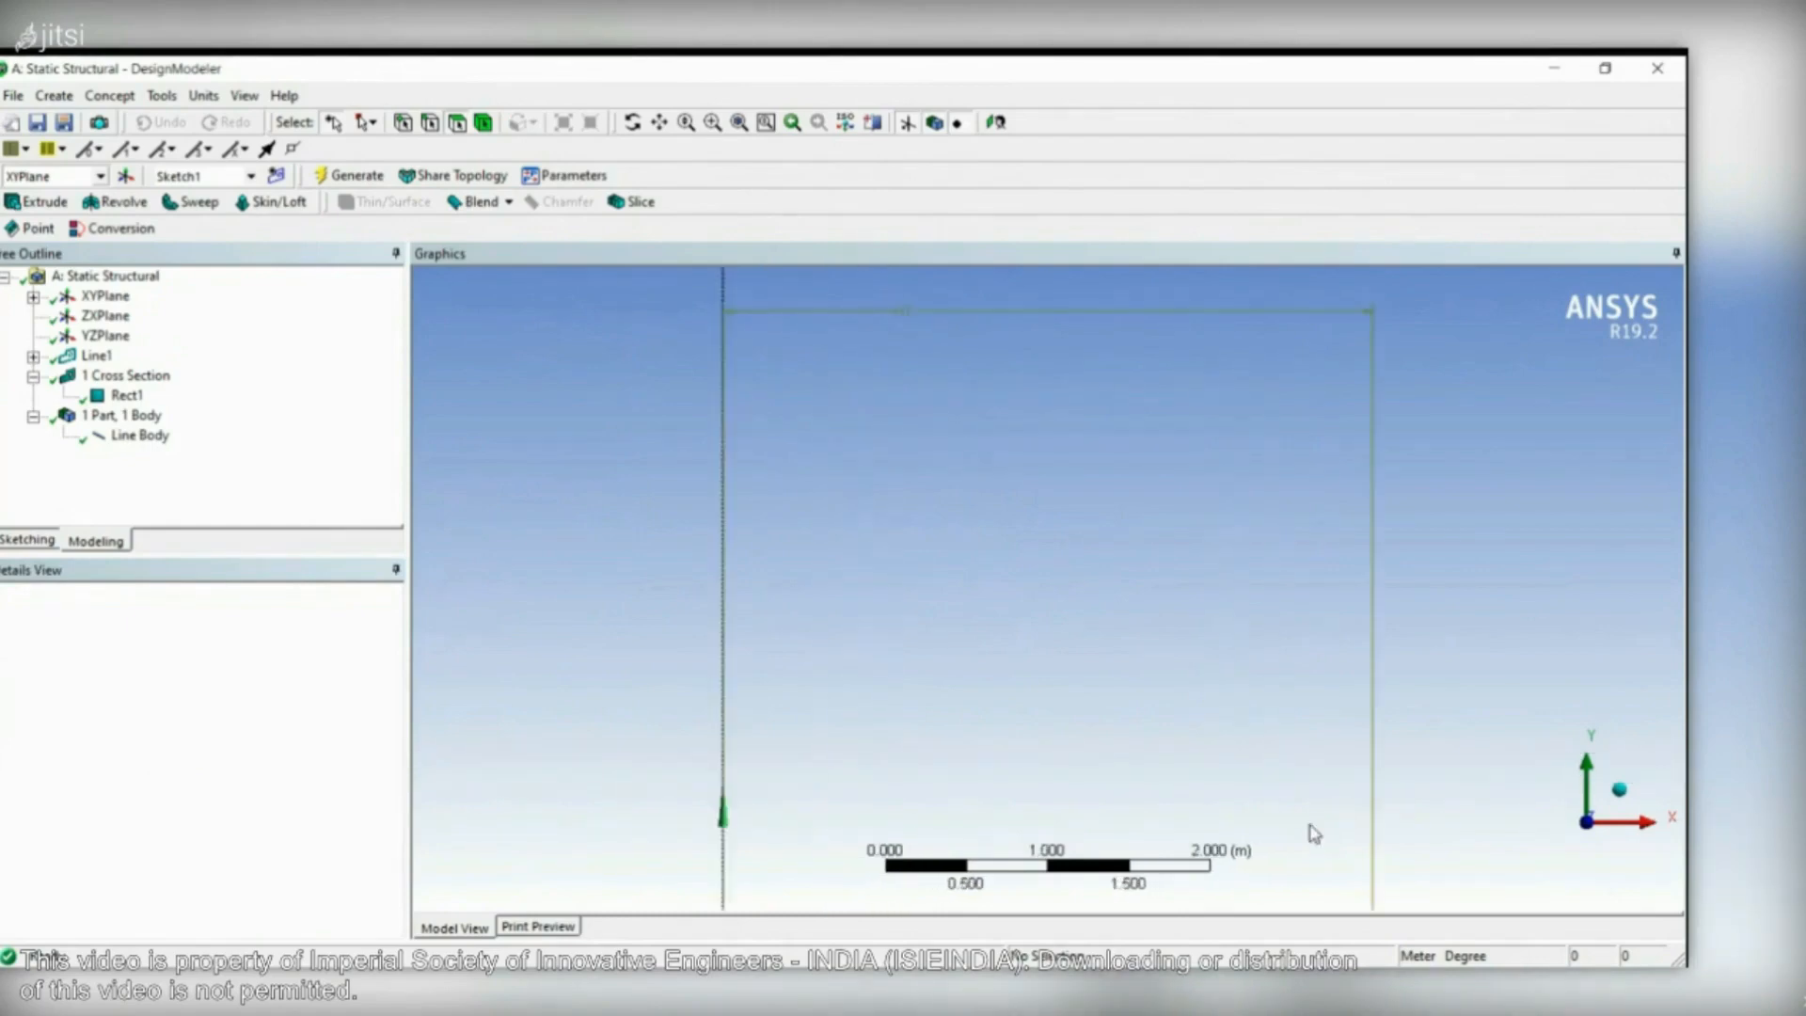
{"action": "scroll", "coordinate": [1310, 831], "scroll_direction": "down", "scroll_amount": 2}
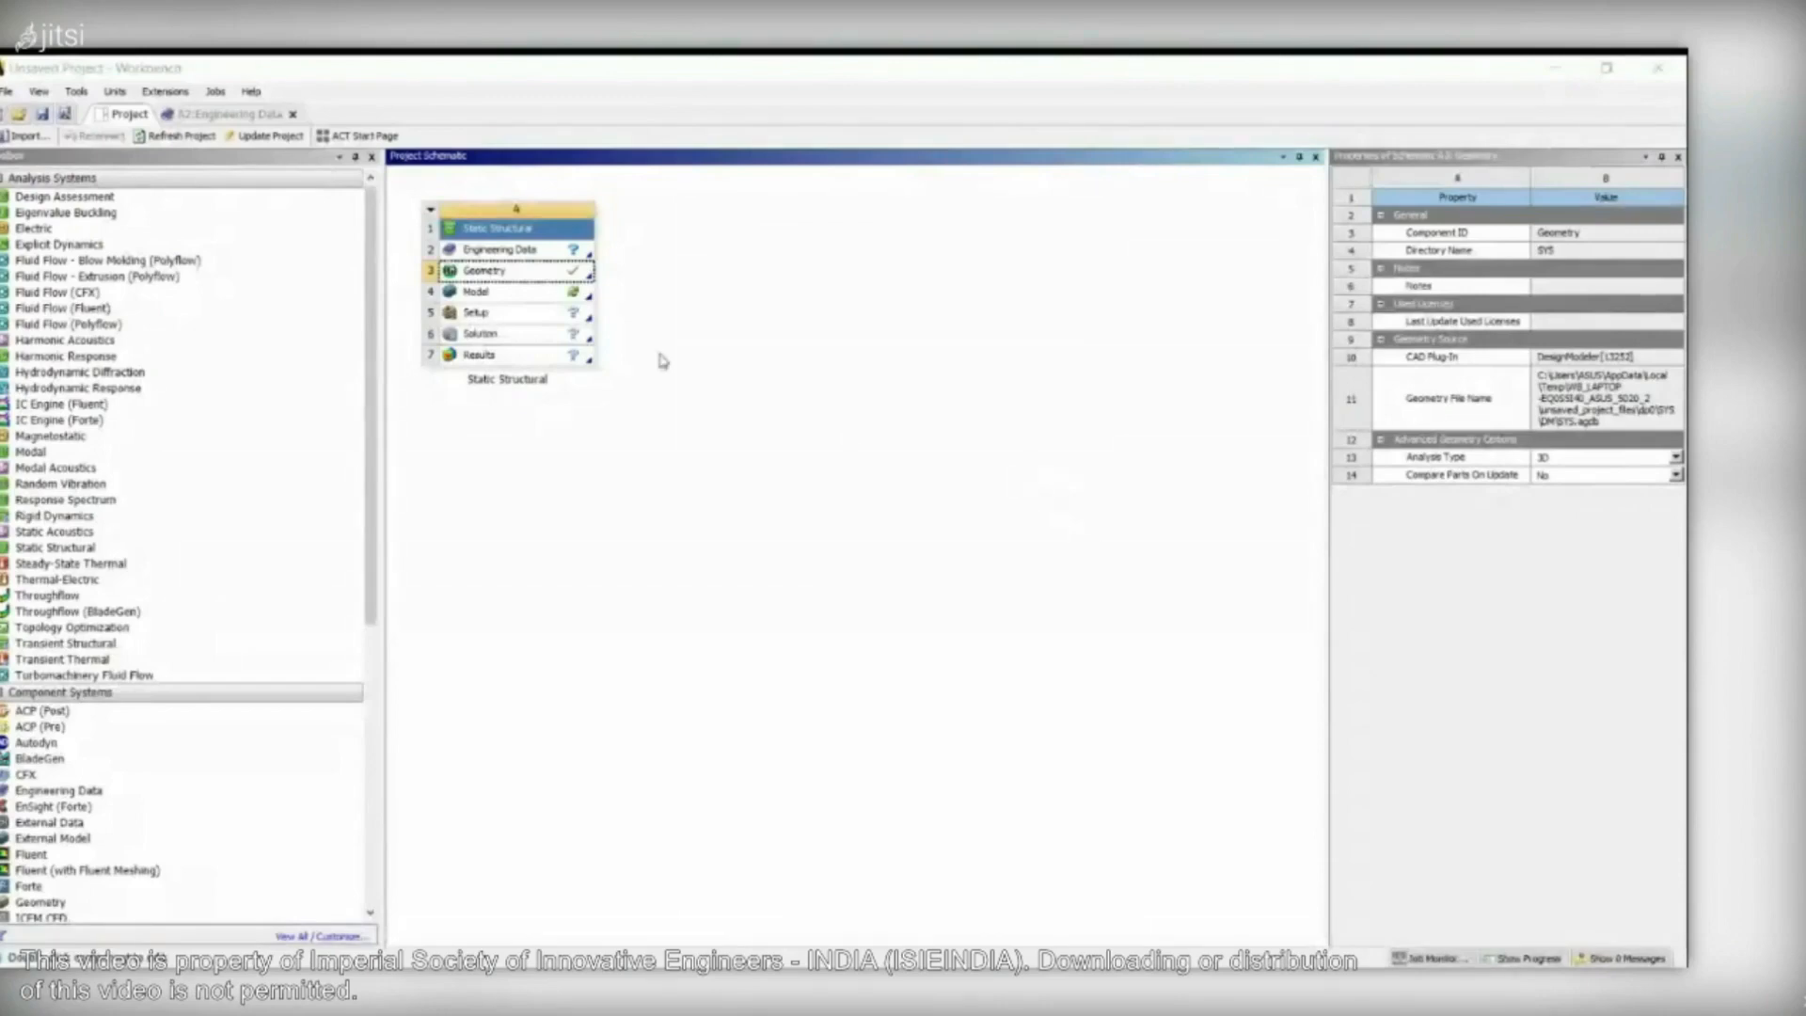
- In Workbench, try to open the Static Structural system's Model component for editing
{"action": "left_click", "coordinate": [574, 297]}
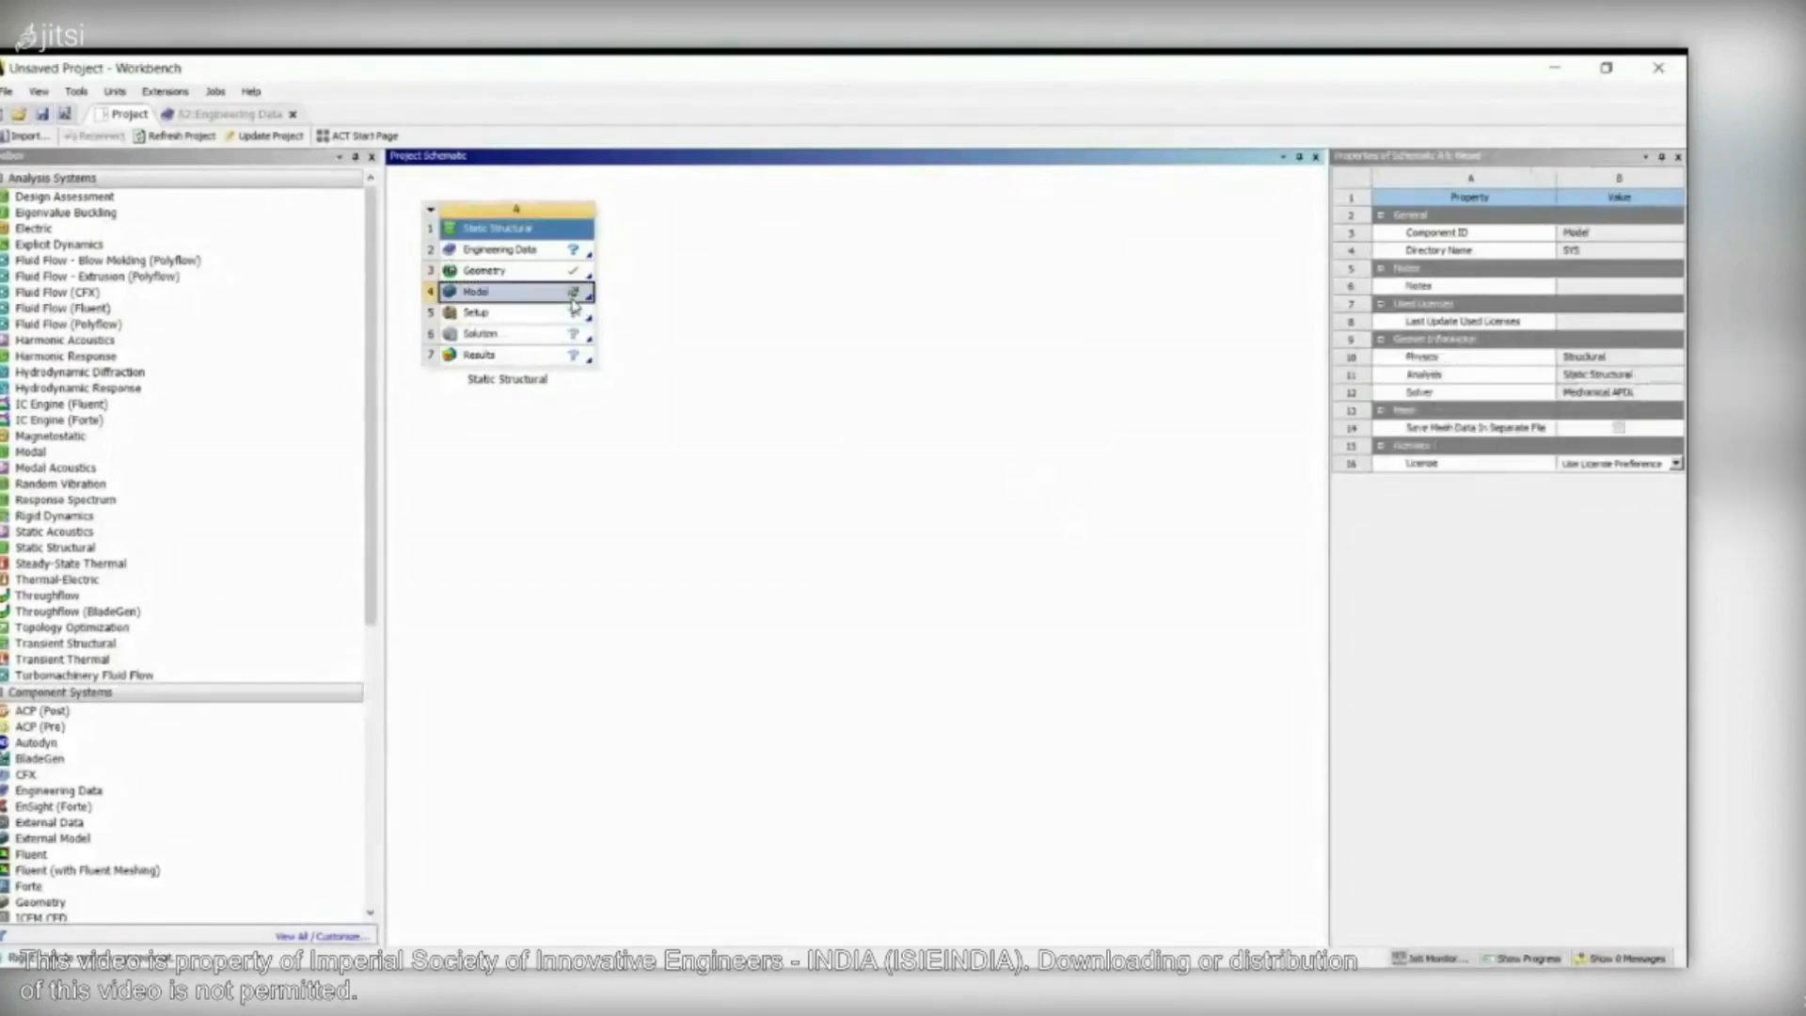
{"action": "right_click", "coordinate": [573, 299]}
{"action": "left_click", "coordinate": [660, 319]}
{"action": "right_click", "coordinate": [584, 312]}
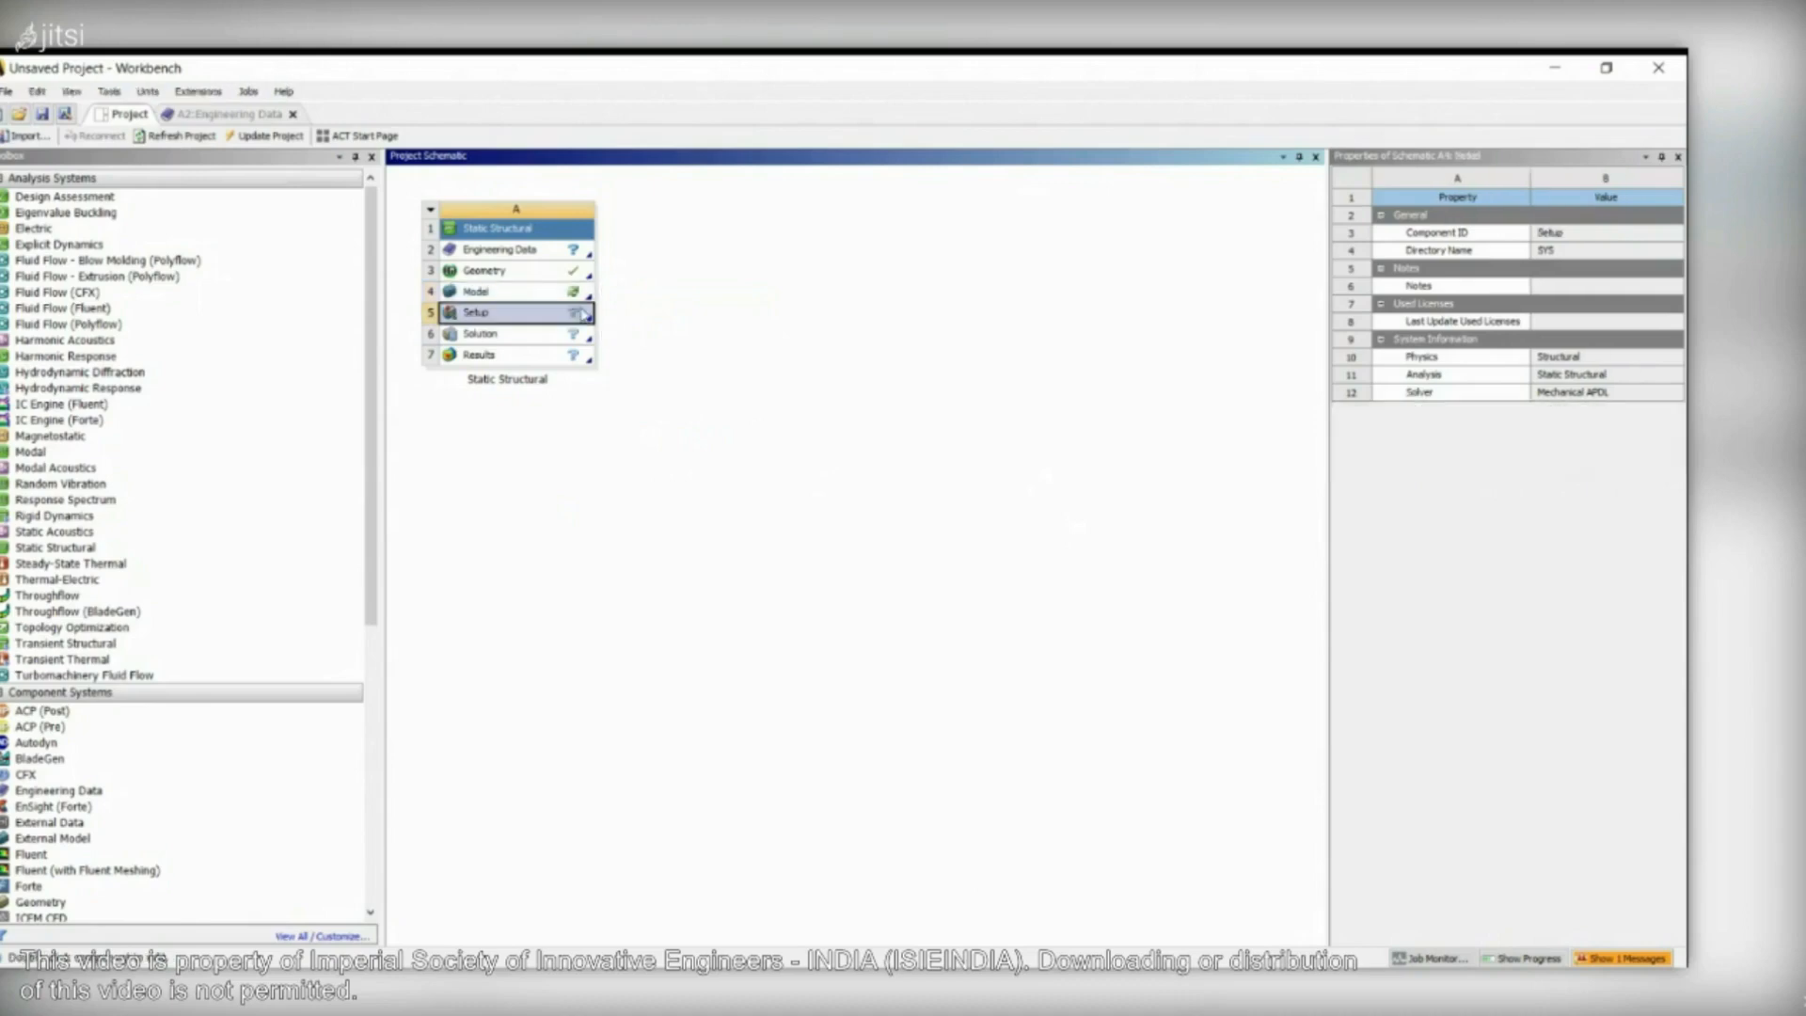
{"action": "left_click", "coordinate": [655, 299]}
{"action": "right_click", "coordinate": [562, 293]}
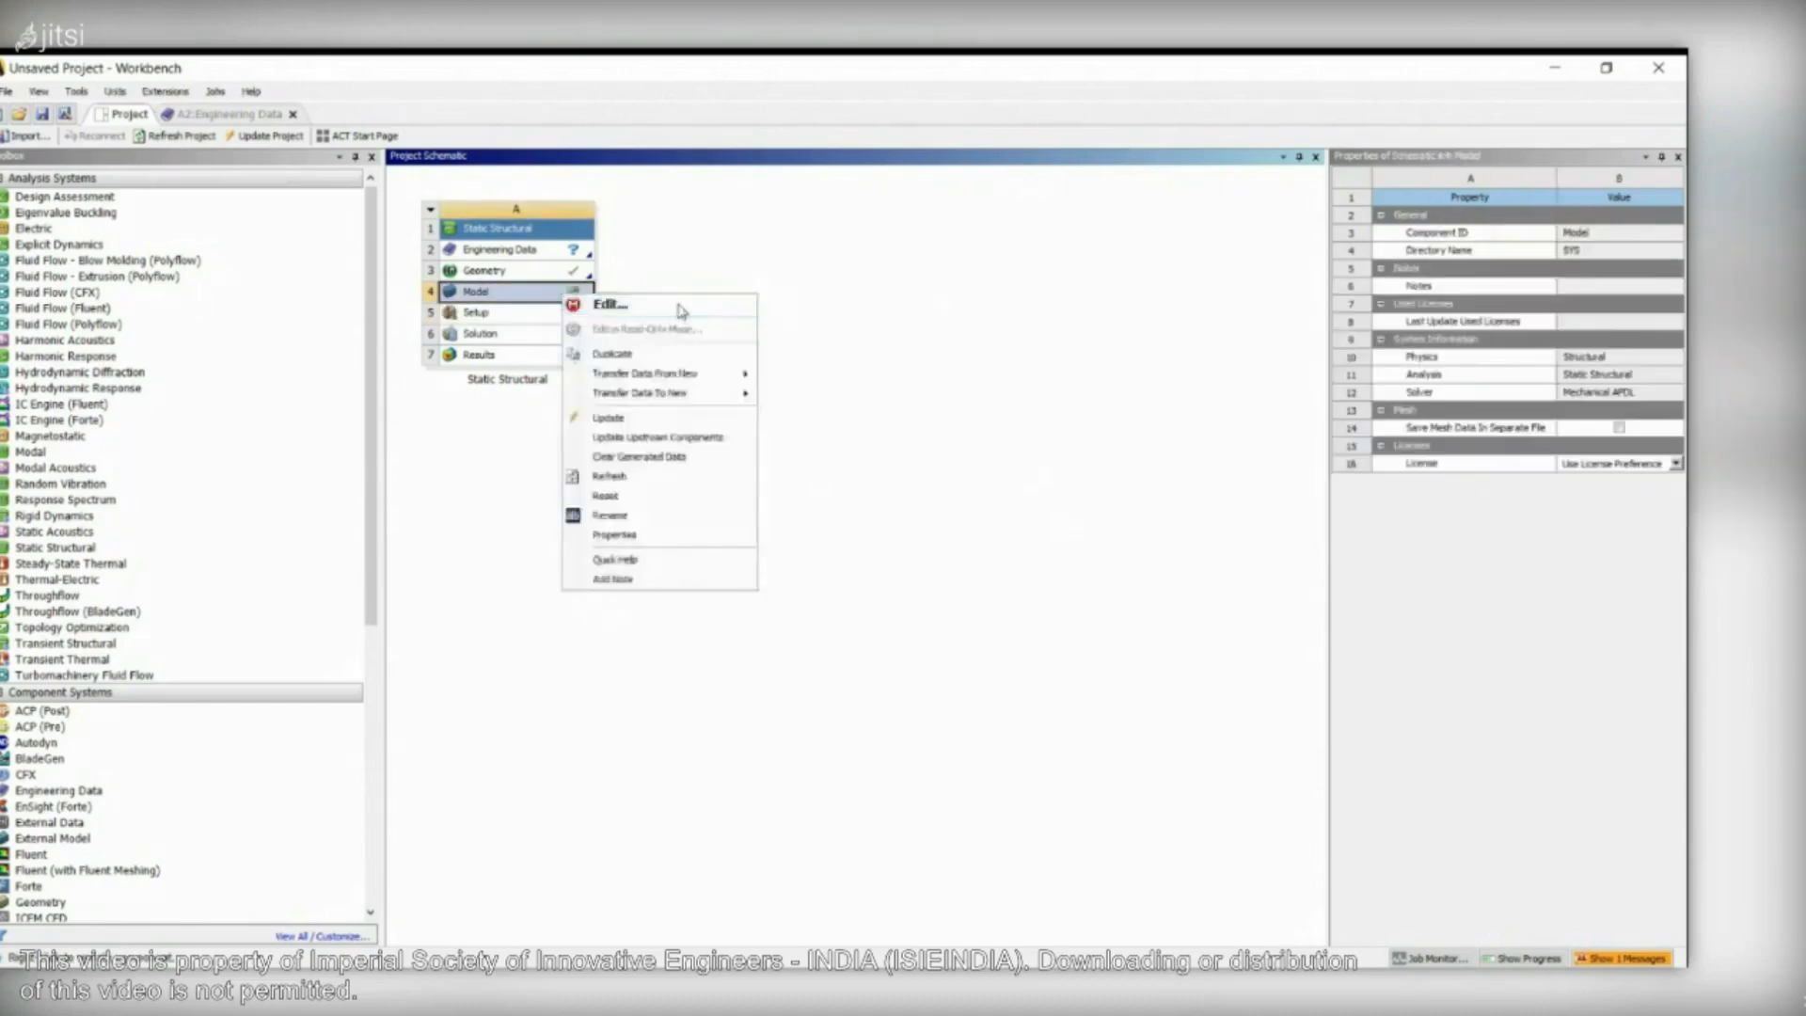
{"action": "left_click", "coordinate": [676, 306]}
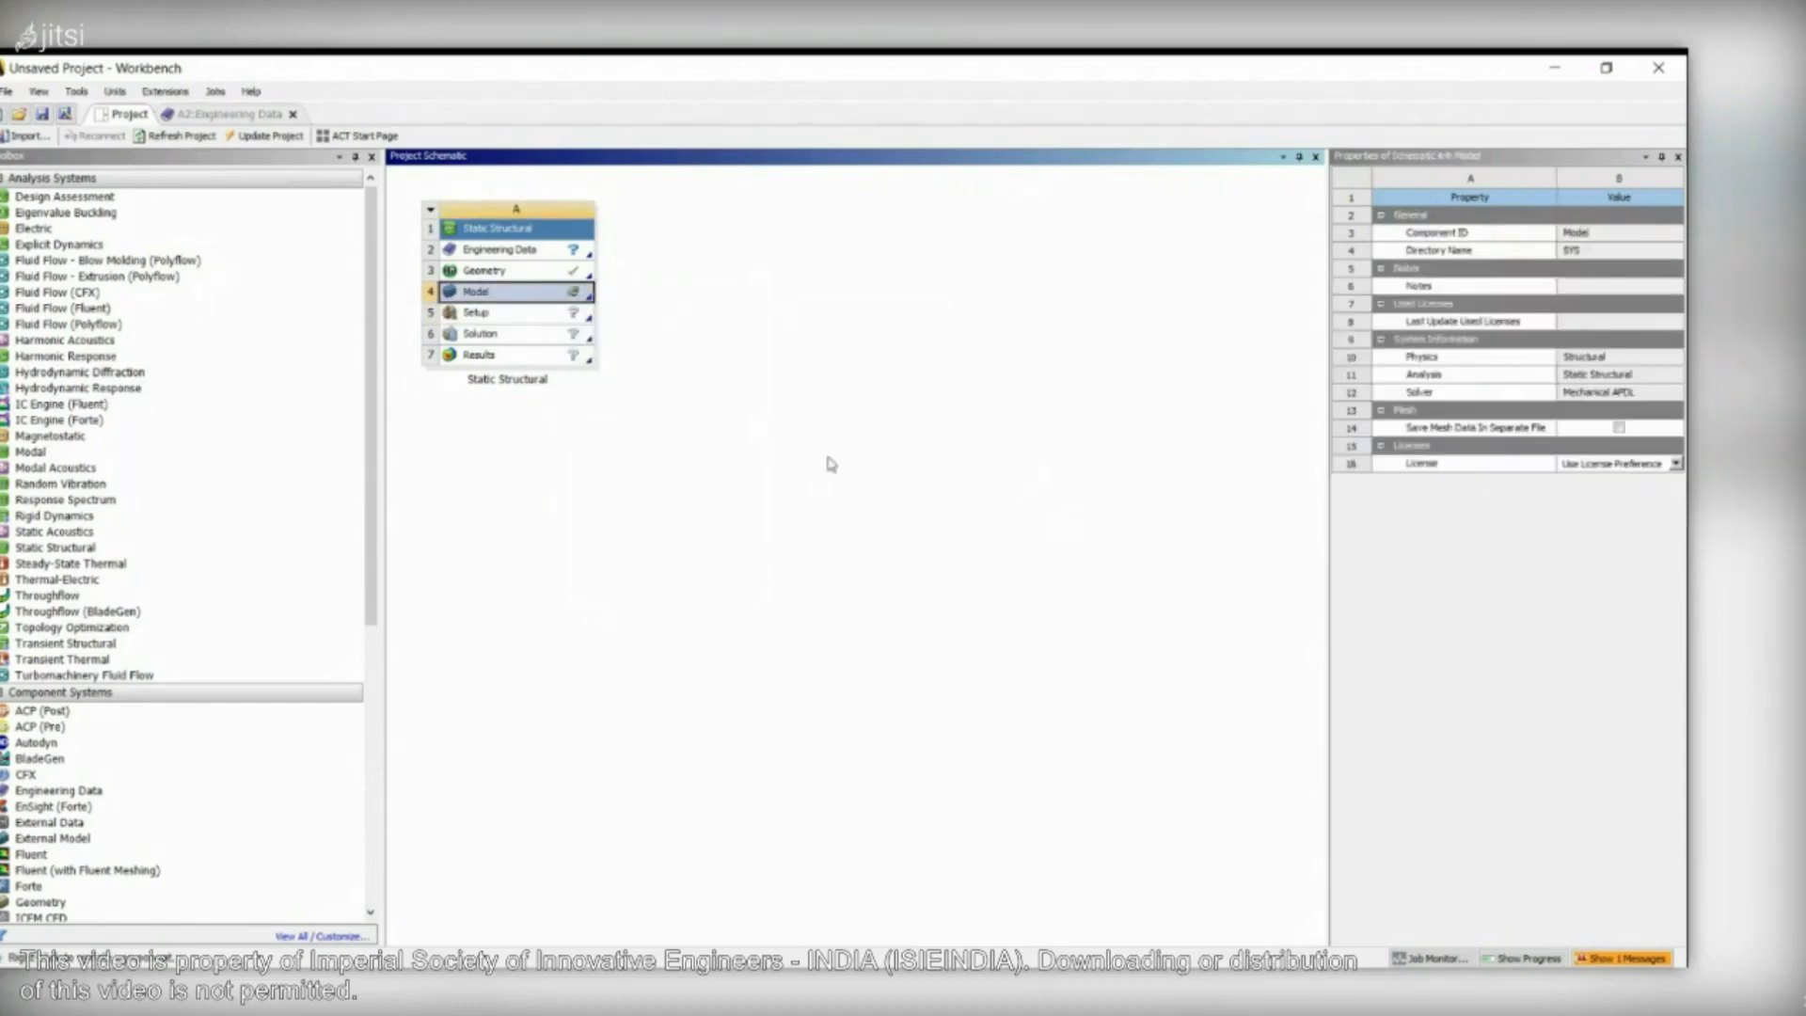
{"action": "left_click", "coordinate": [993, 567]}
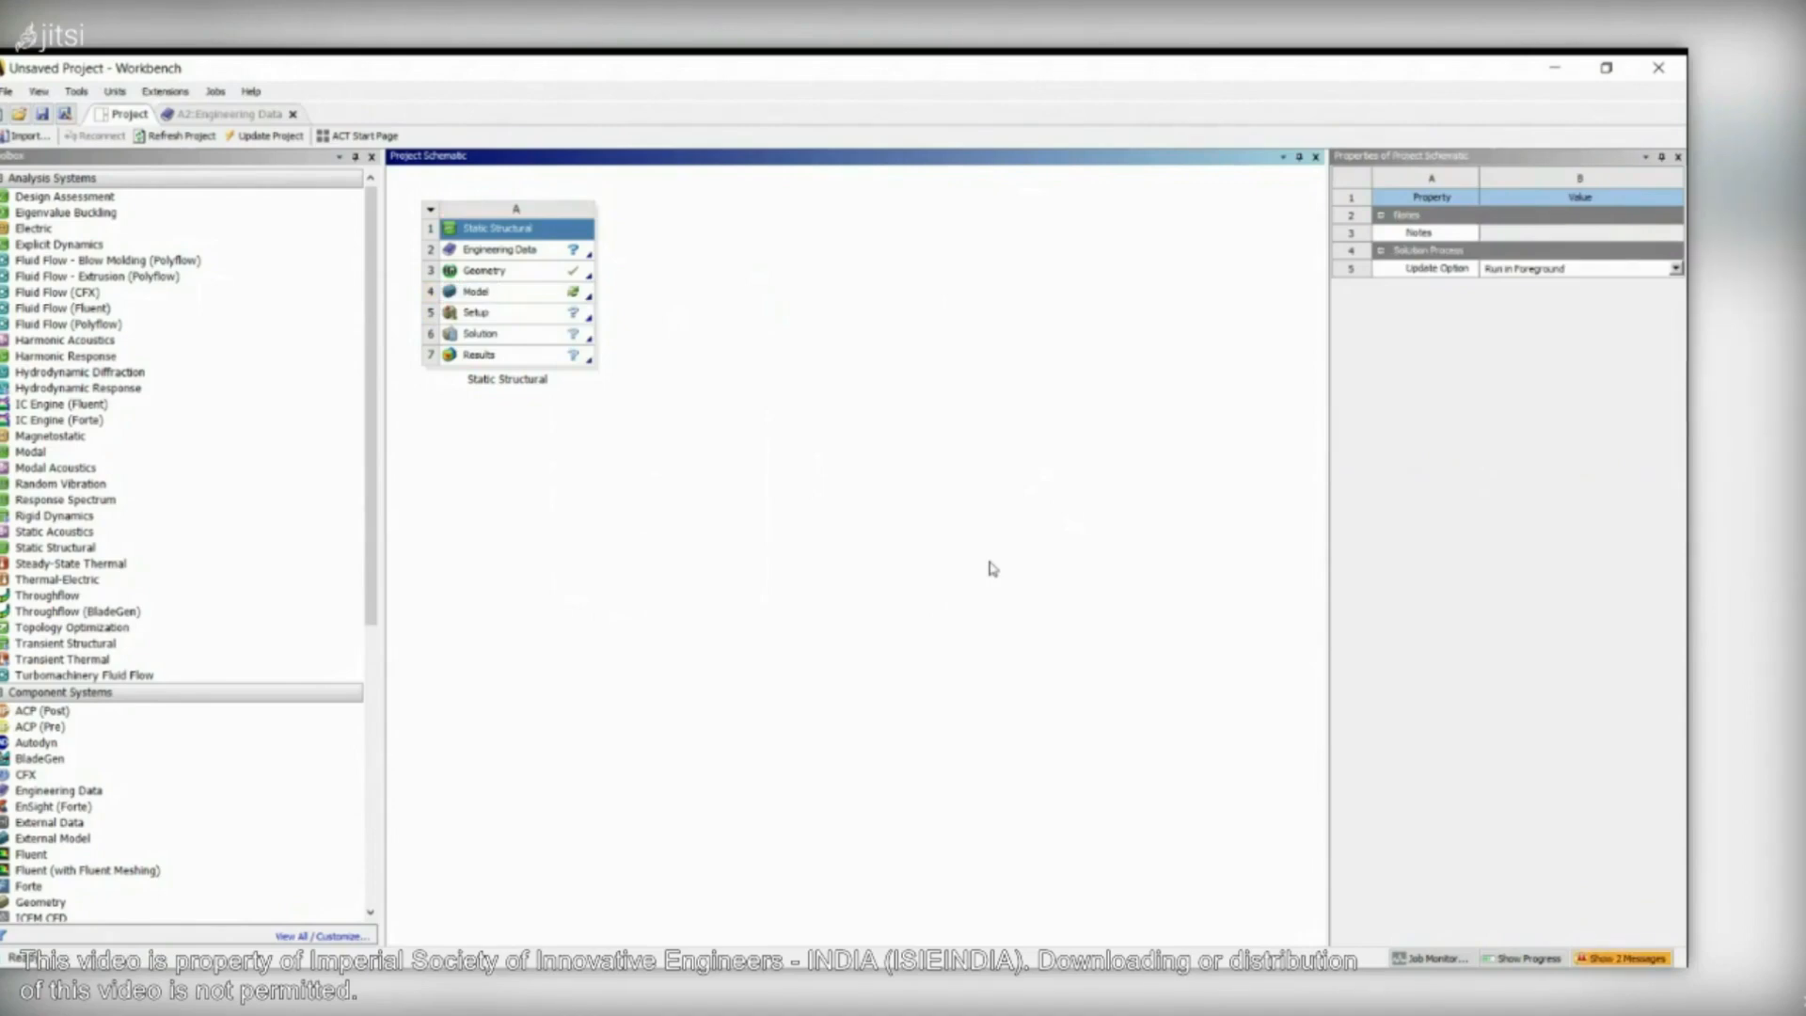
{"action": "left_click", "coordinate": [530, 293]}
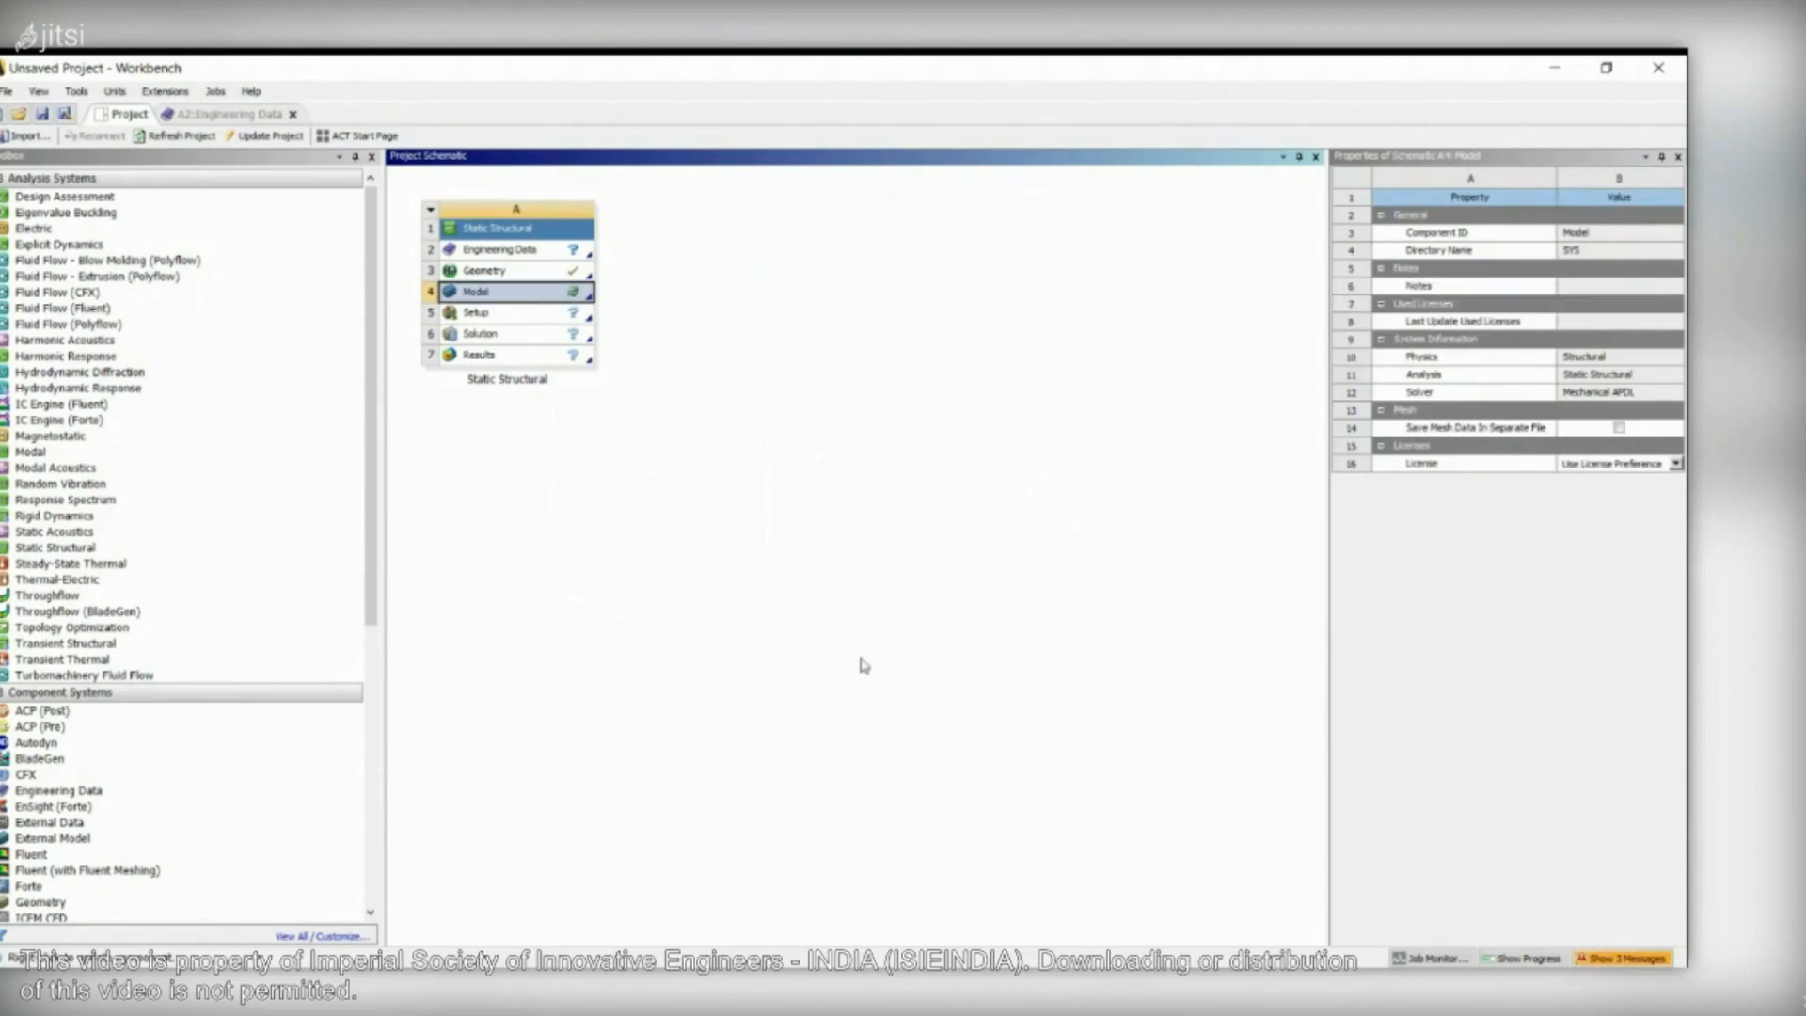
- Show the project messages, and suppress the custom steel material in Engineering Data
{"action": "left_click", "coordinate": [1638, 959]}
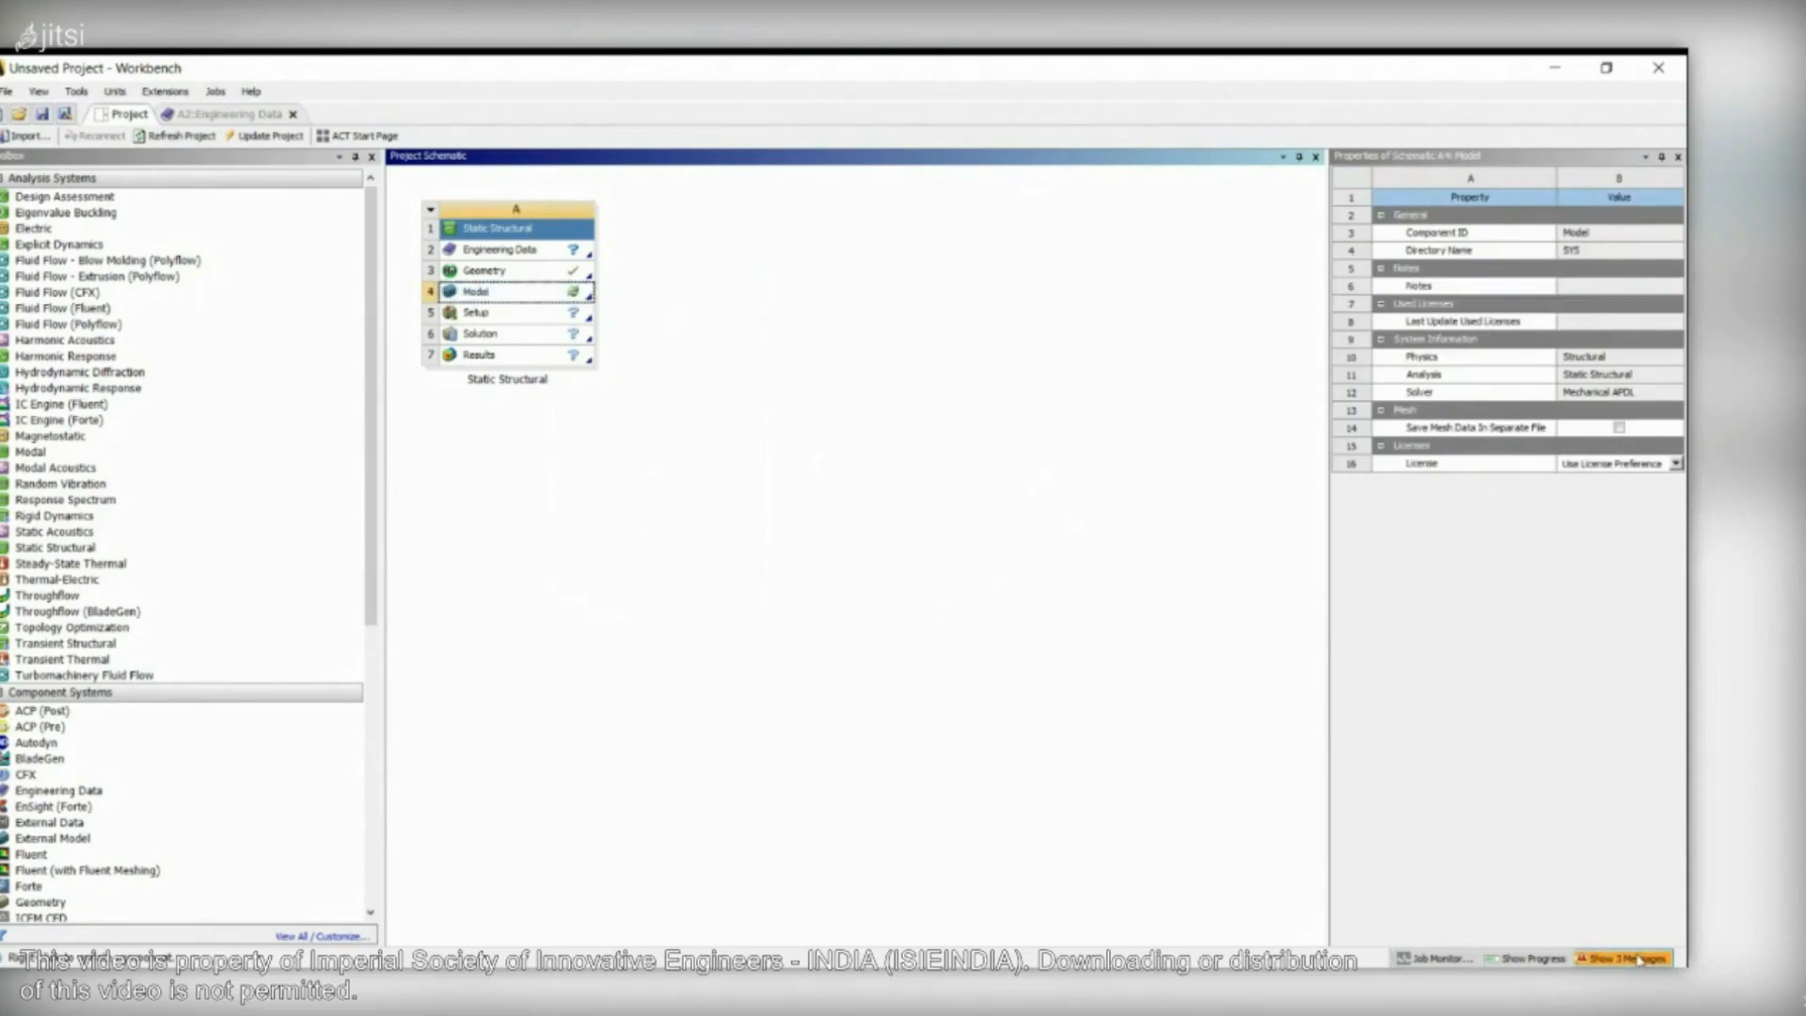
{"action": "left_click", "coordinate": [781, 466]}
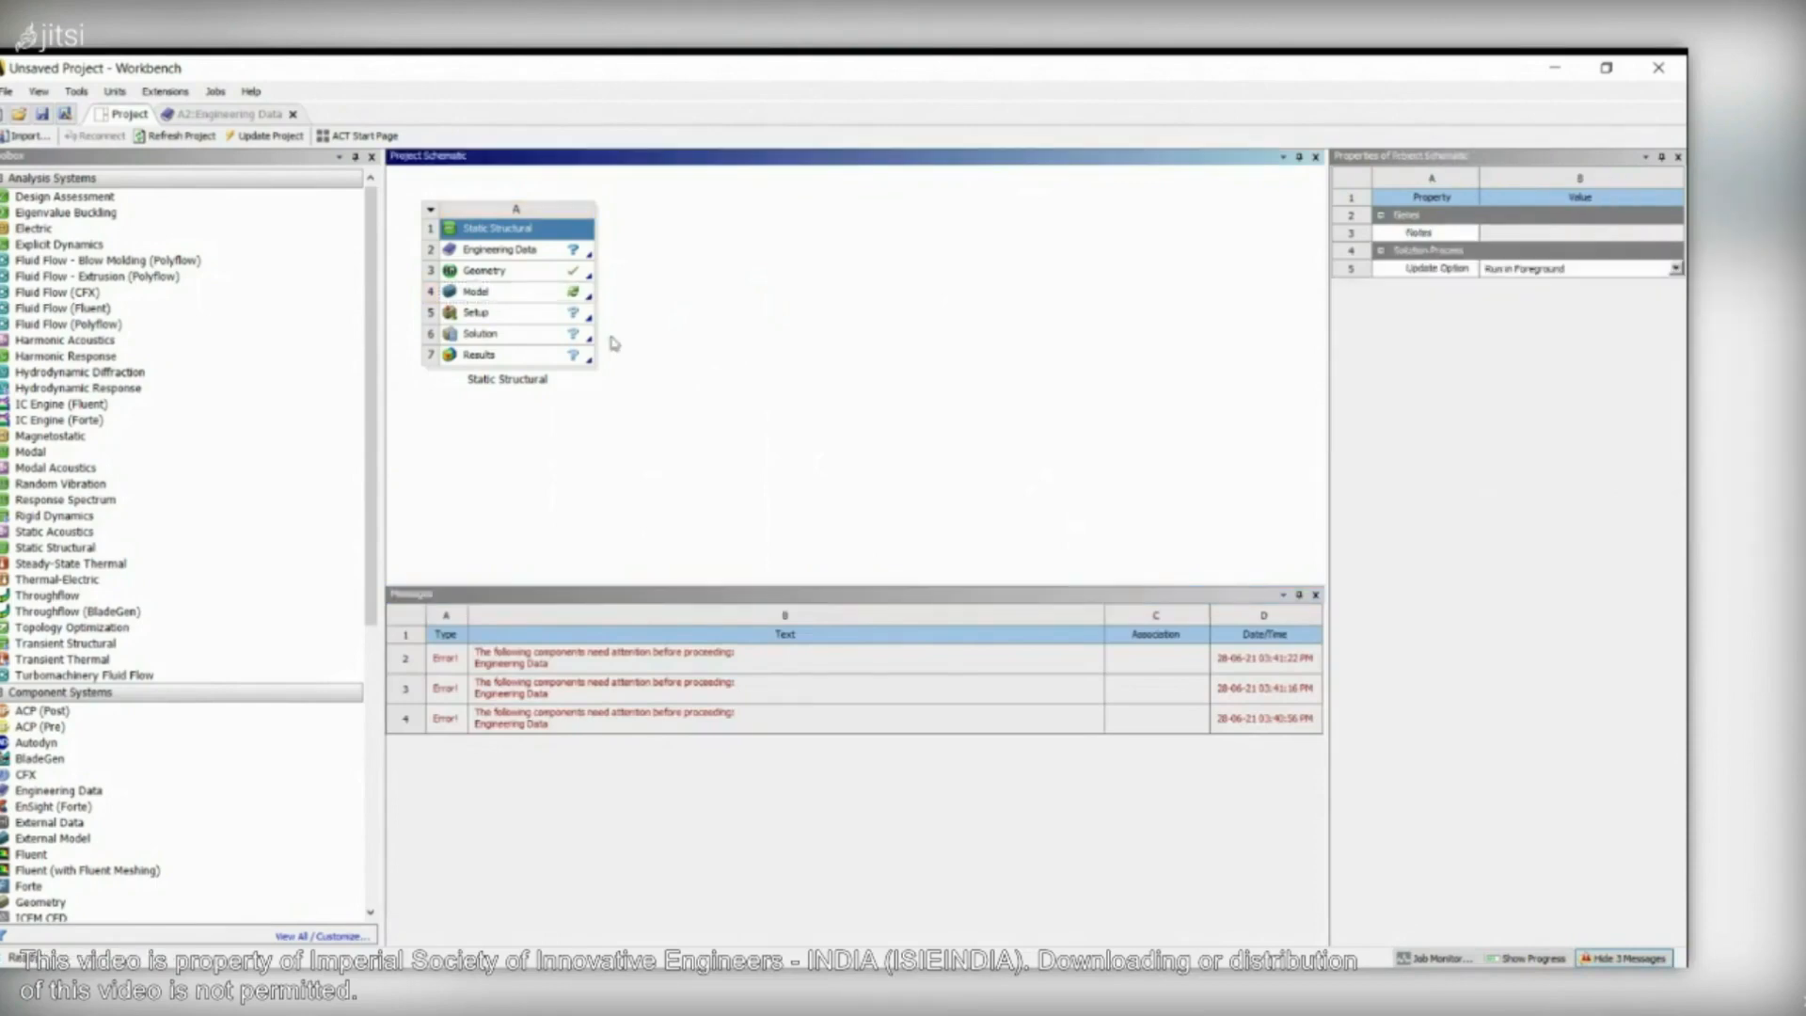
{"action": "left_click", "coordinate": [573, 252]}
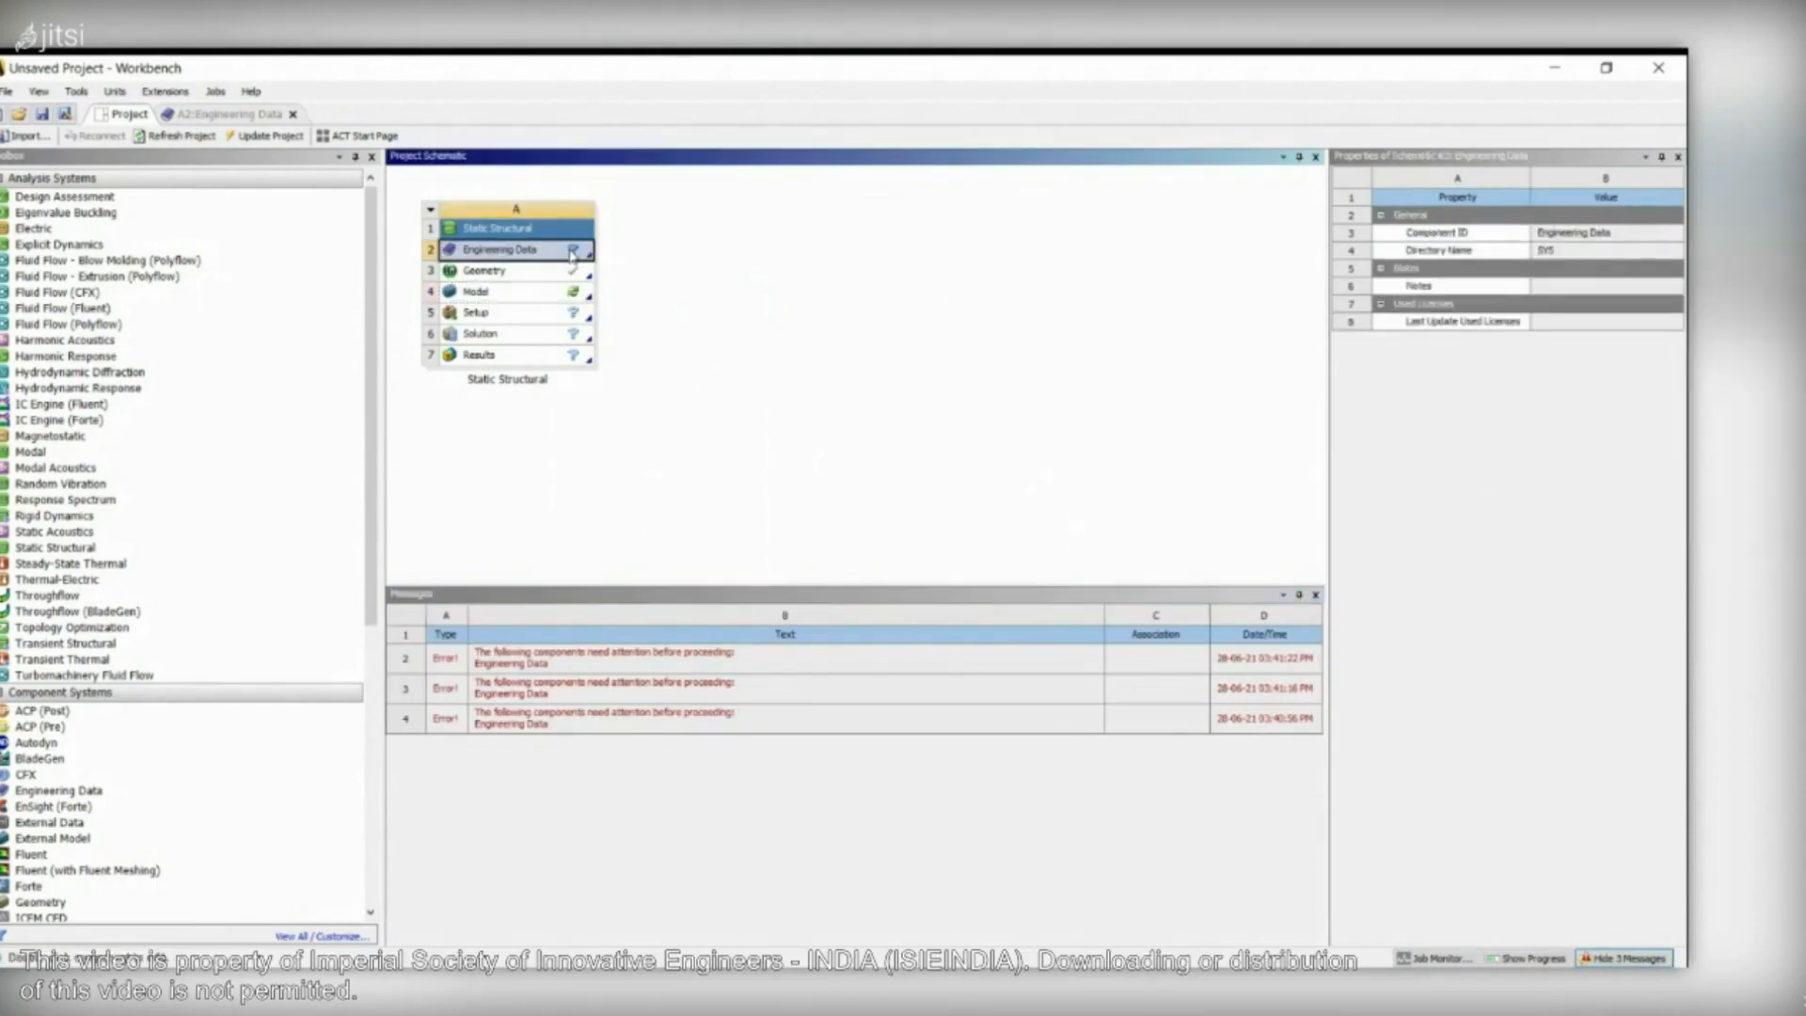
{"action": "right_click", "coordinate": [573, 252]}
{"action": "left_click", "coordinate": [714, 268]}
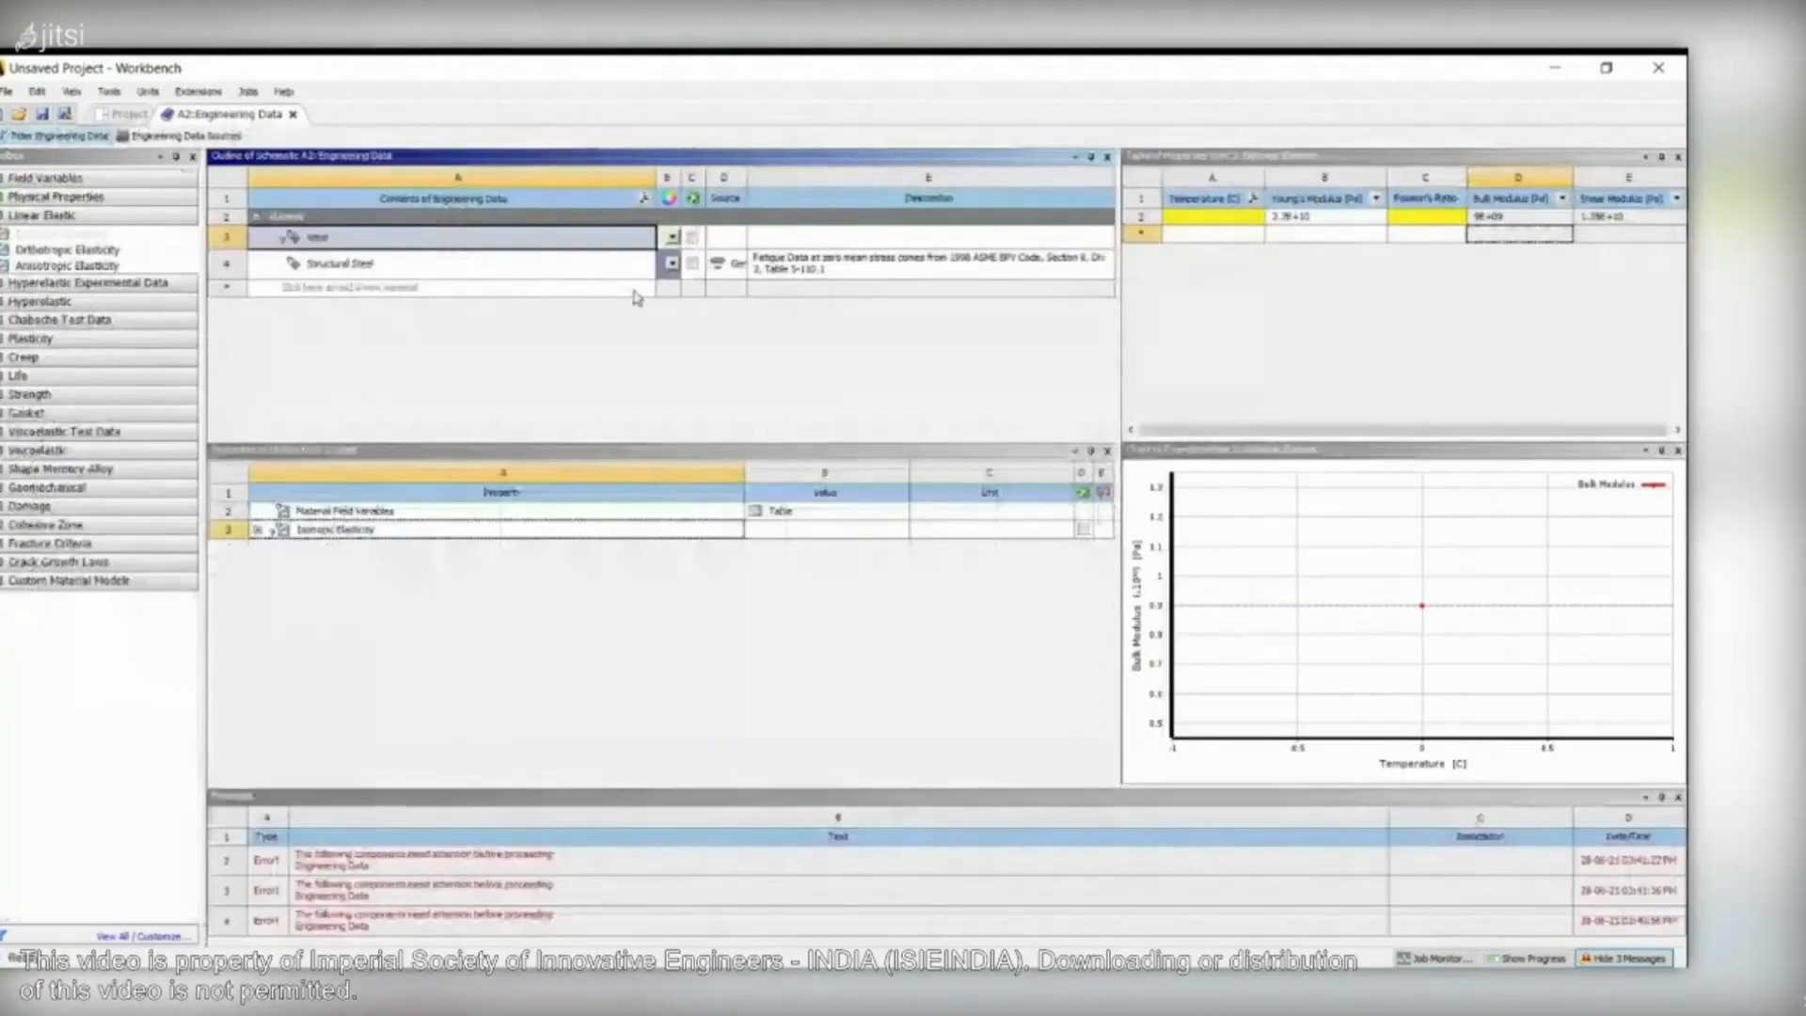
{"action": "left_click", "coordinate": [693, 236]}
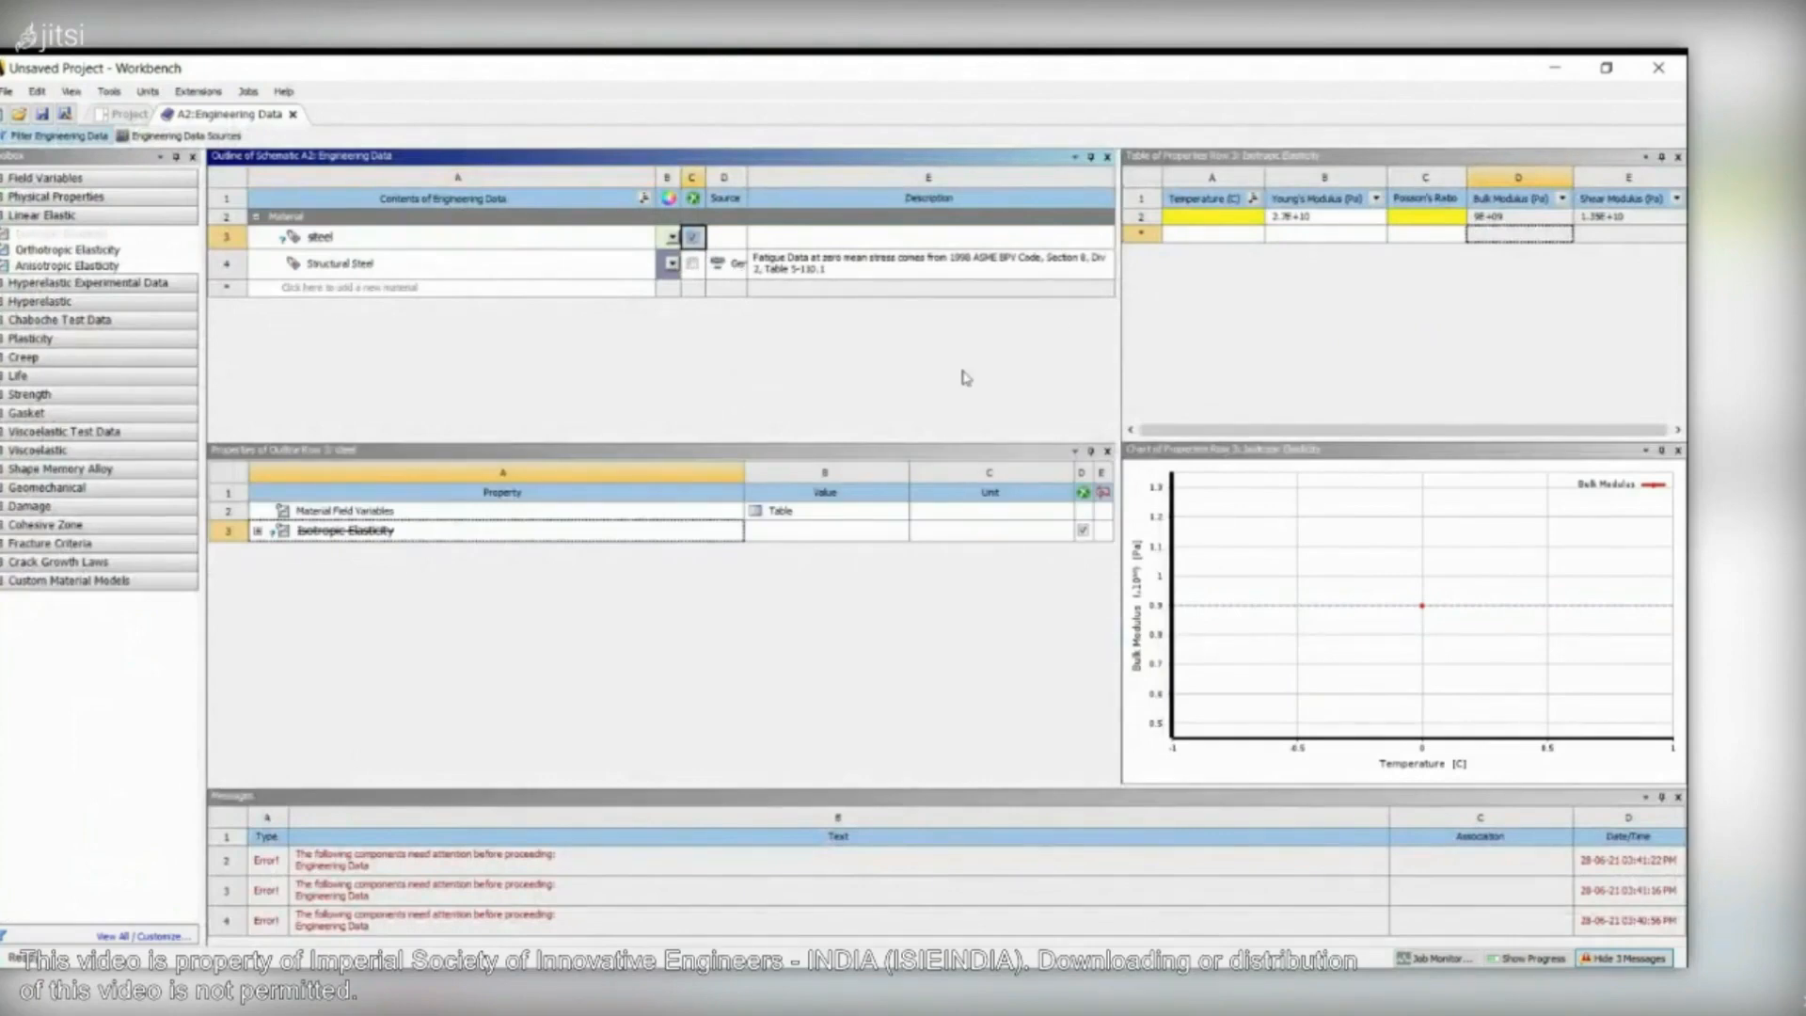
- Return to the project schematic and open the Static Structural system's Model component for editing in Mechanical
{"action": "left_click", "coordinate": [122, 114]}
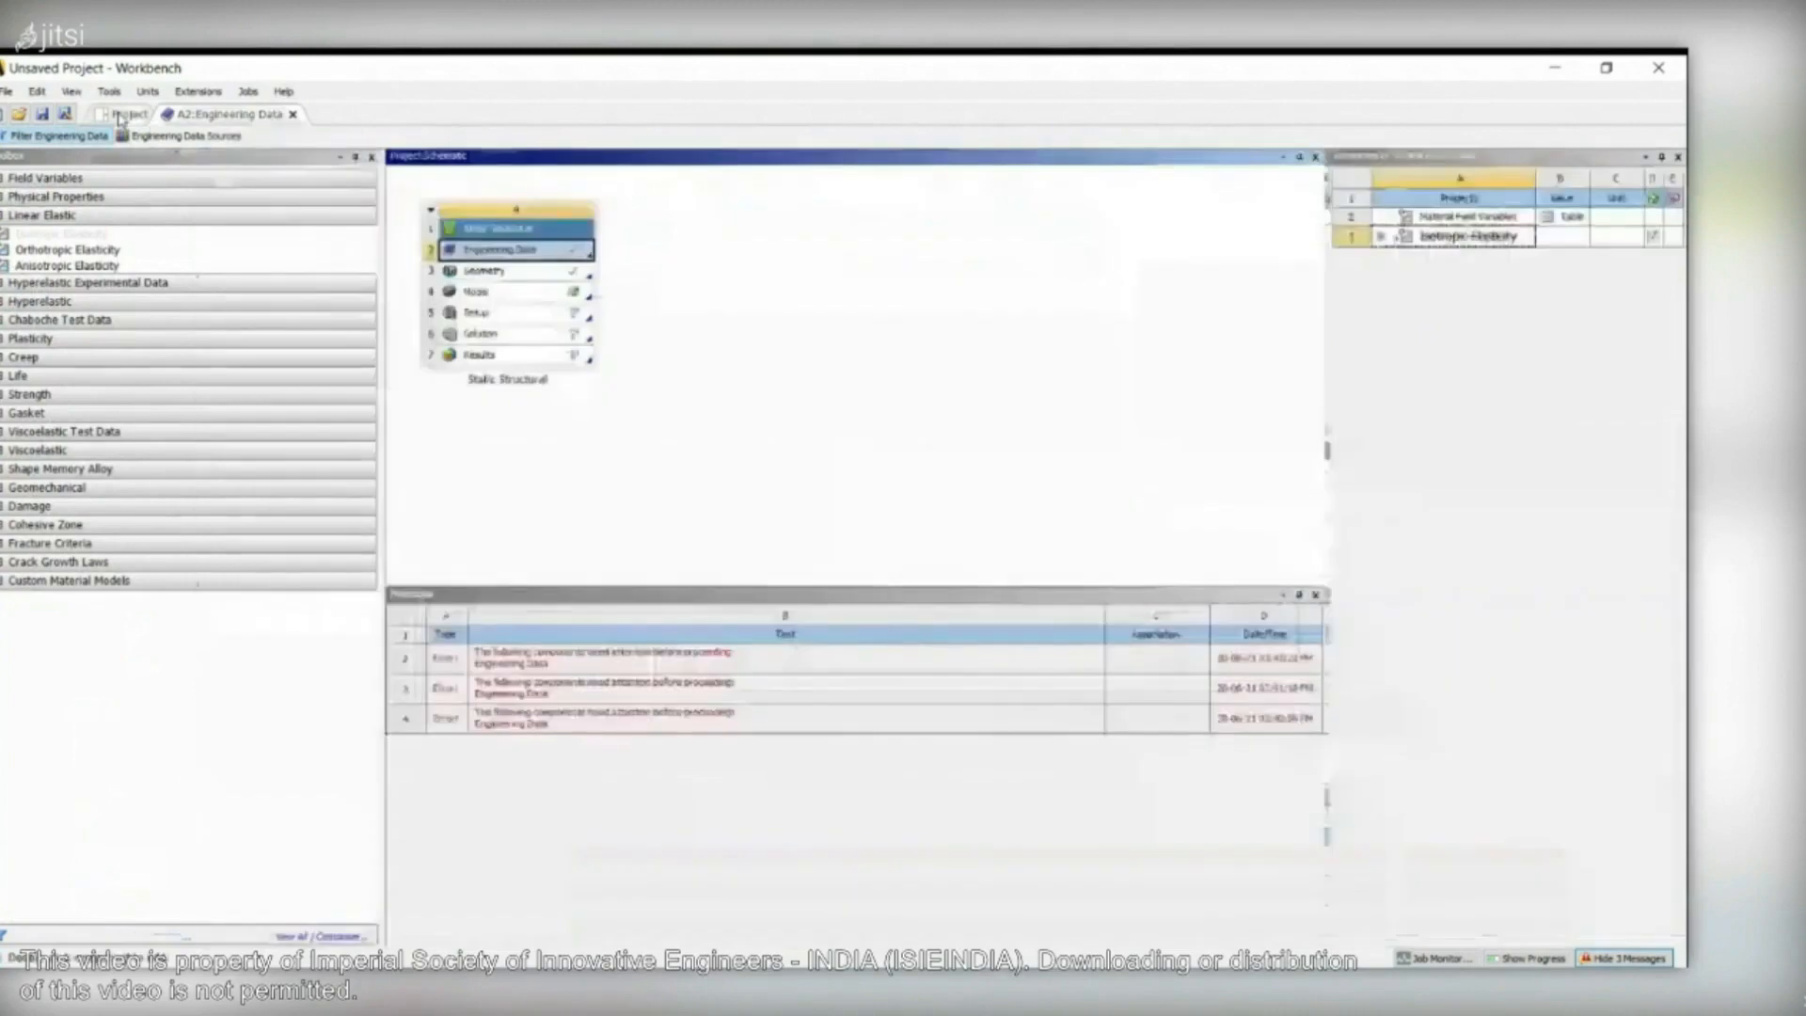
{"action": "left_click", "coordinate": [583, 293]}
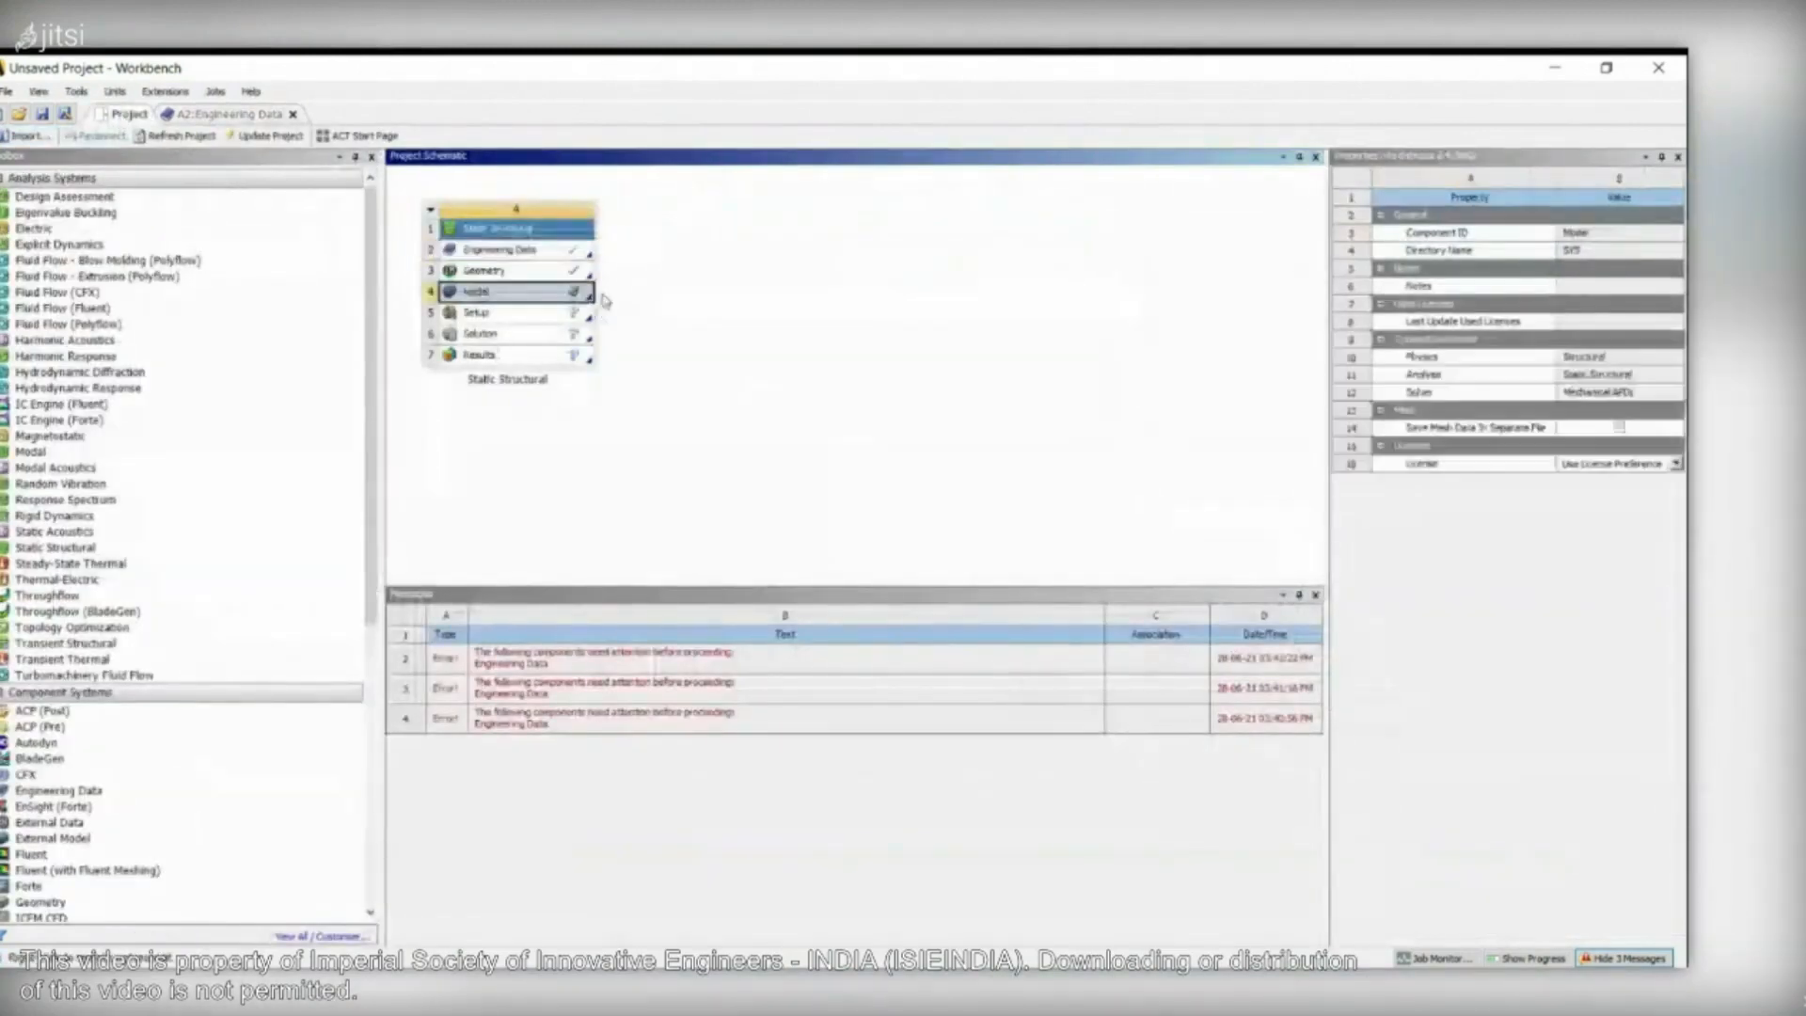
{"action": "right_click", "coordinate": [584, 295]}
{"action": "left_click", "coordinate": [632, 299]}
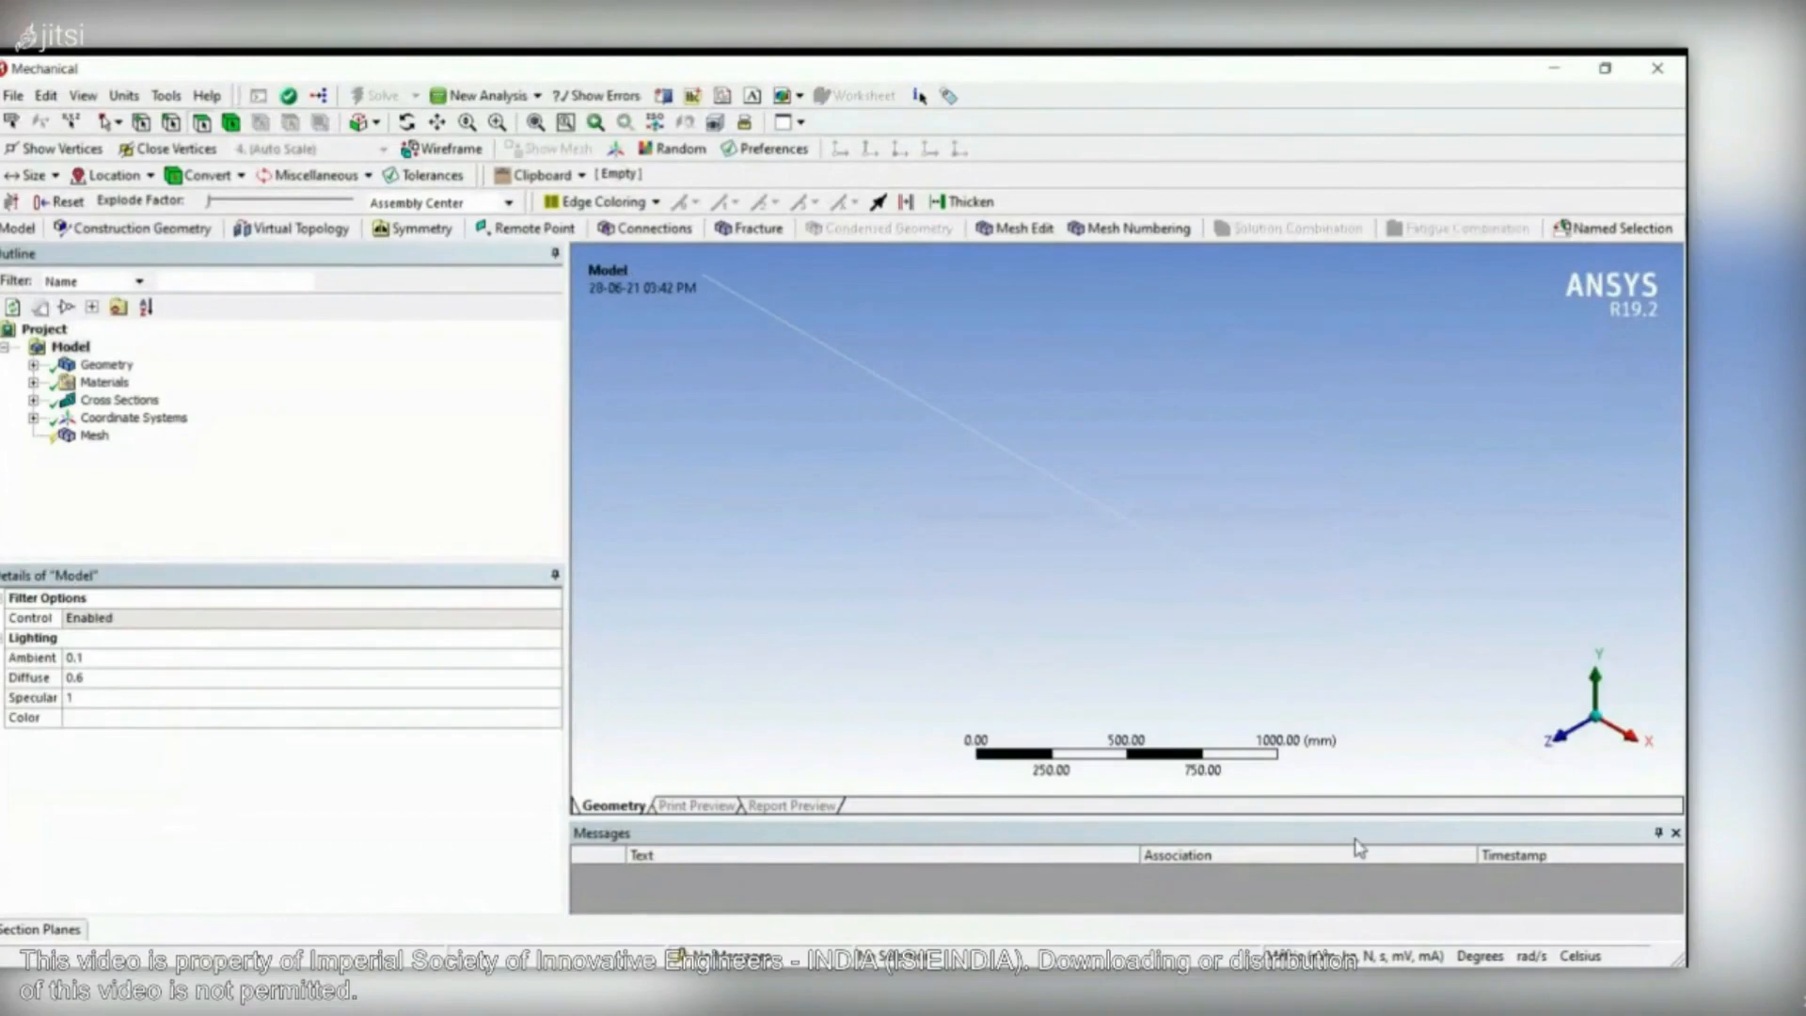
{"action": "middle_click_drag", "start_coordinate": [1520, 726], "coordinate": [1569, 686]}
{"action": "scroll", "coordinate": [1536, 709], "scroll_direction": "down", "scroll_amount": 1}
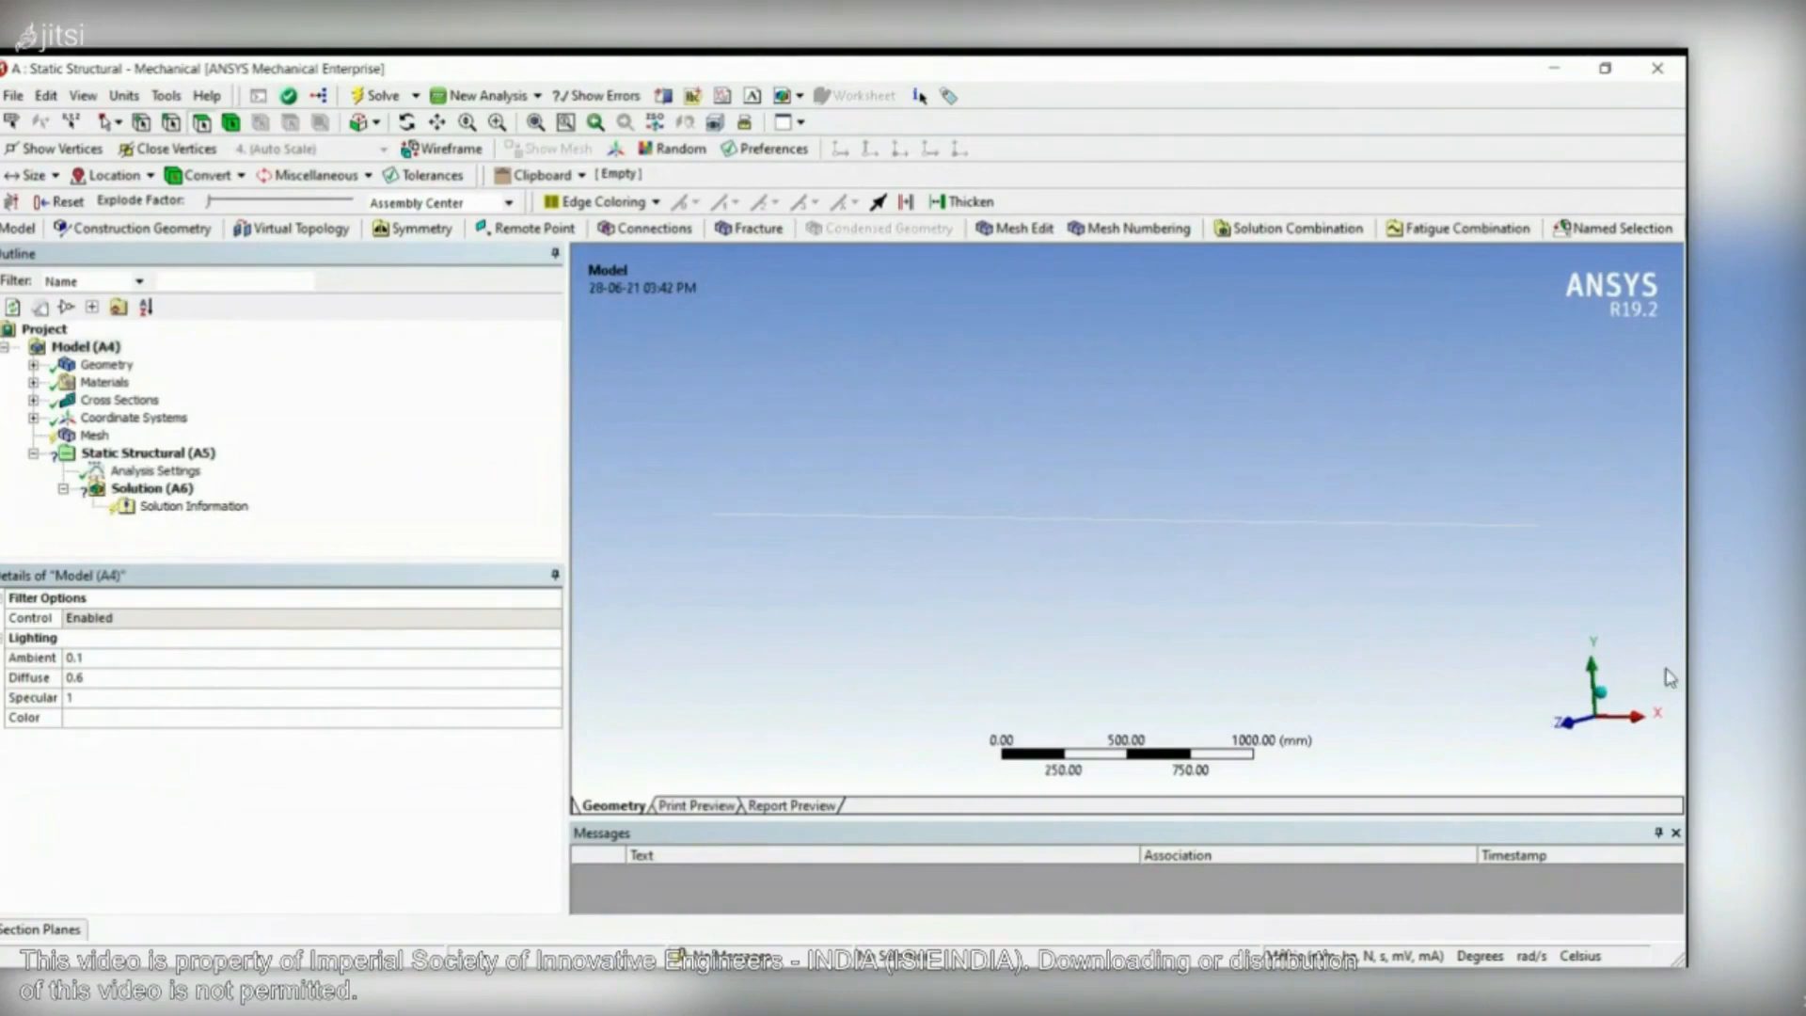
{"action": "middle_click_drag", "start_coordinate": [1674, 677], "coordinate": [1656, 720]}
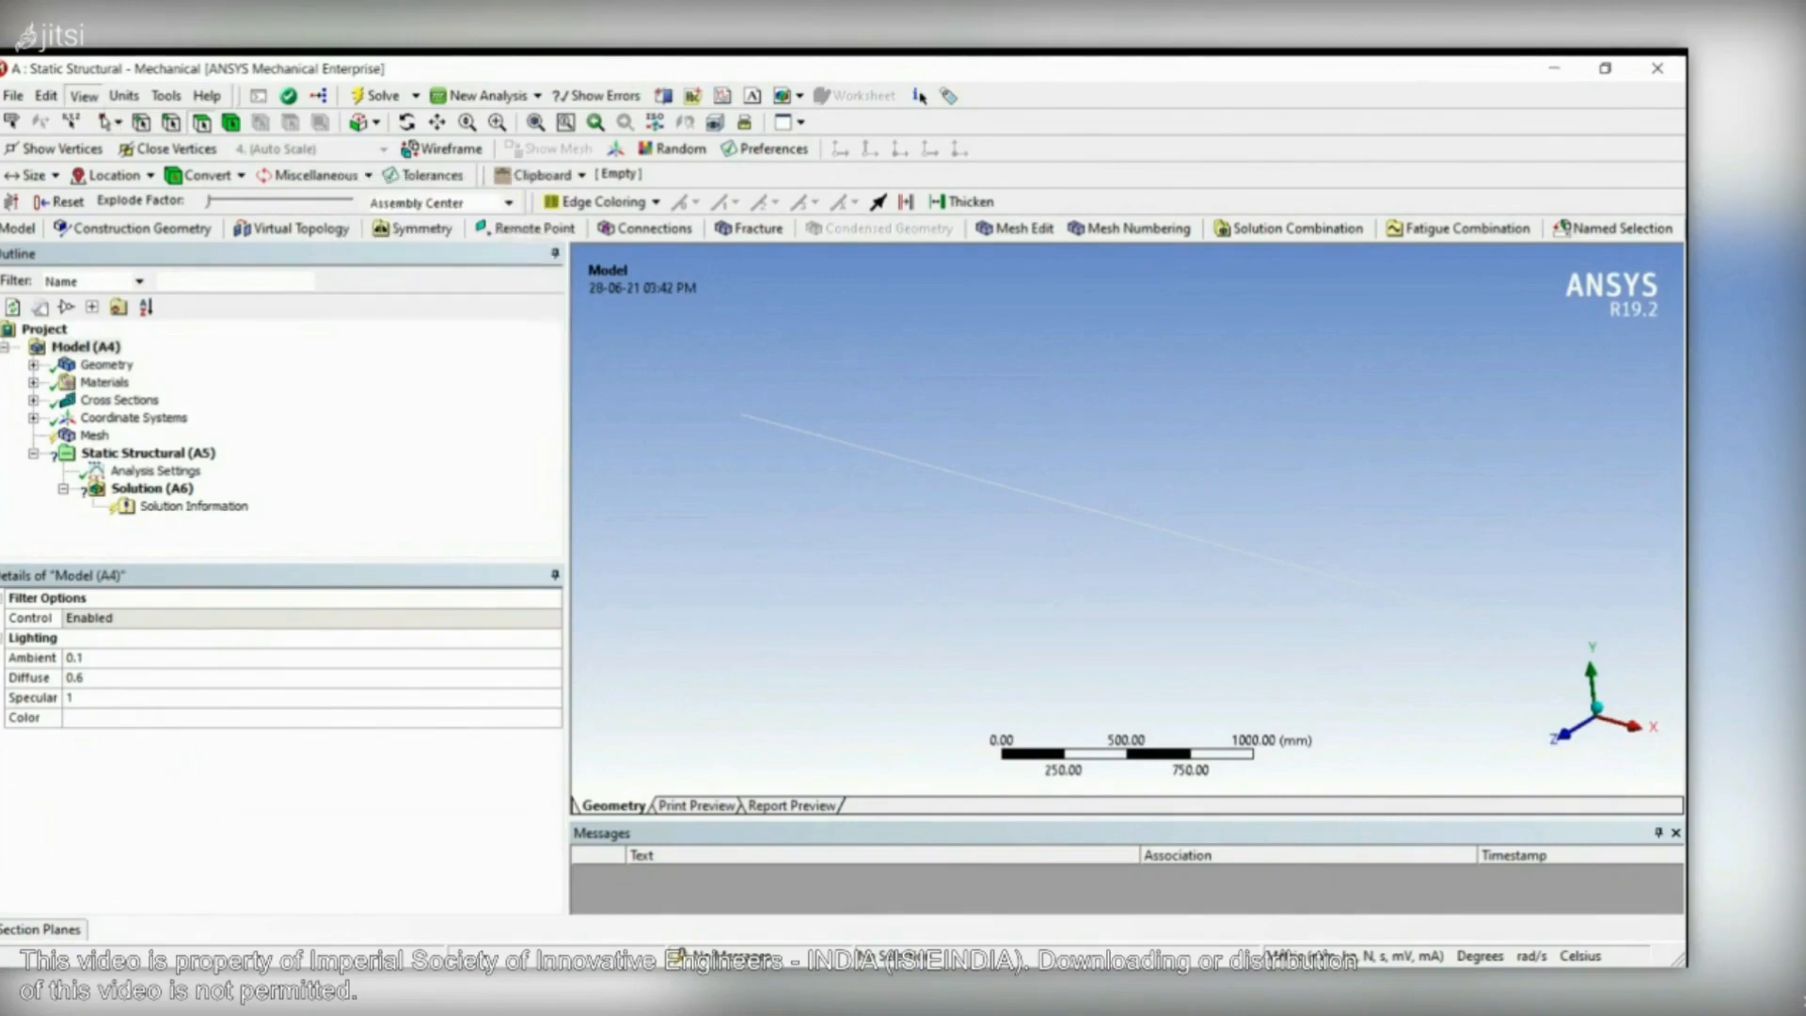
- Display the line body as a solid beam with its cross section and face the view along the Z axis
{"action": "mouse_move", "coordinate": [141, 188]}
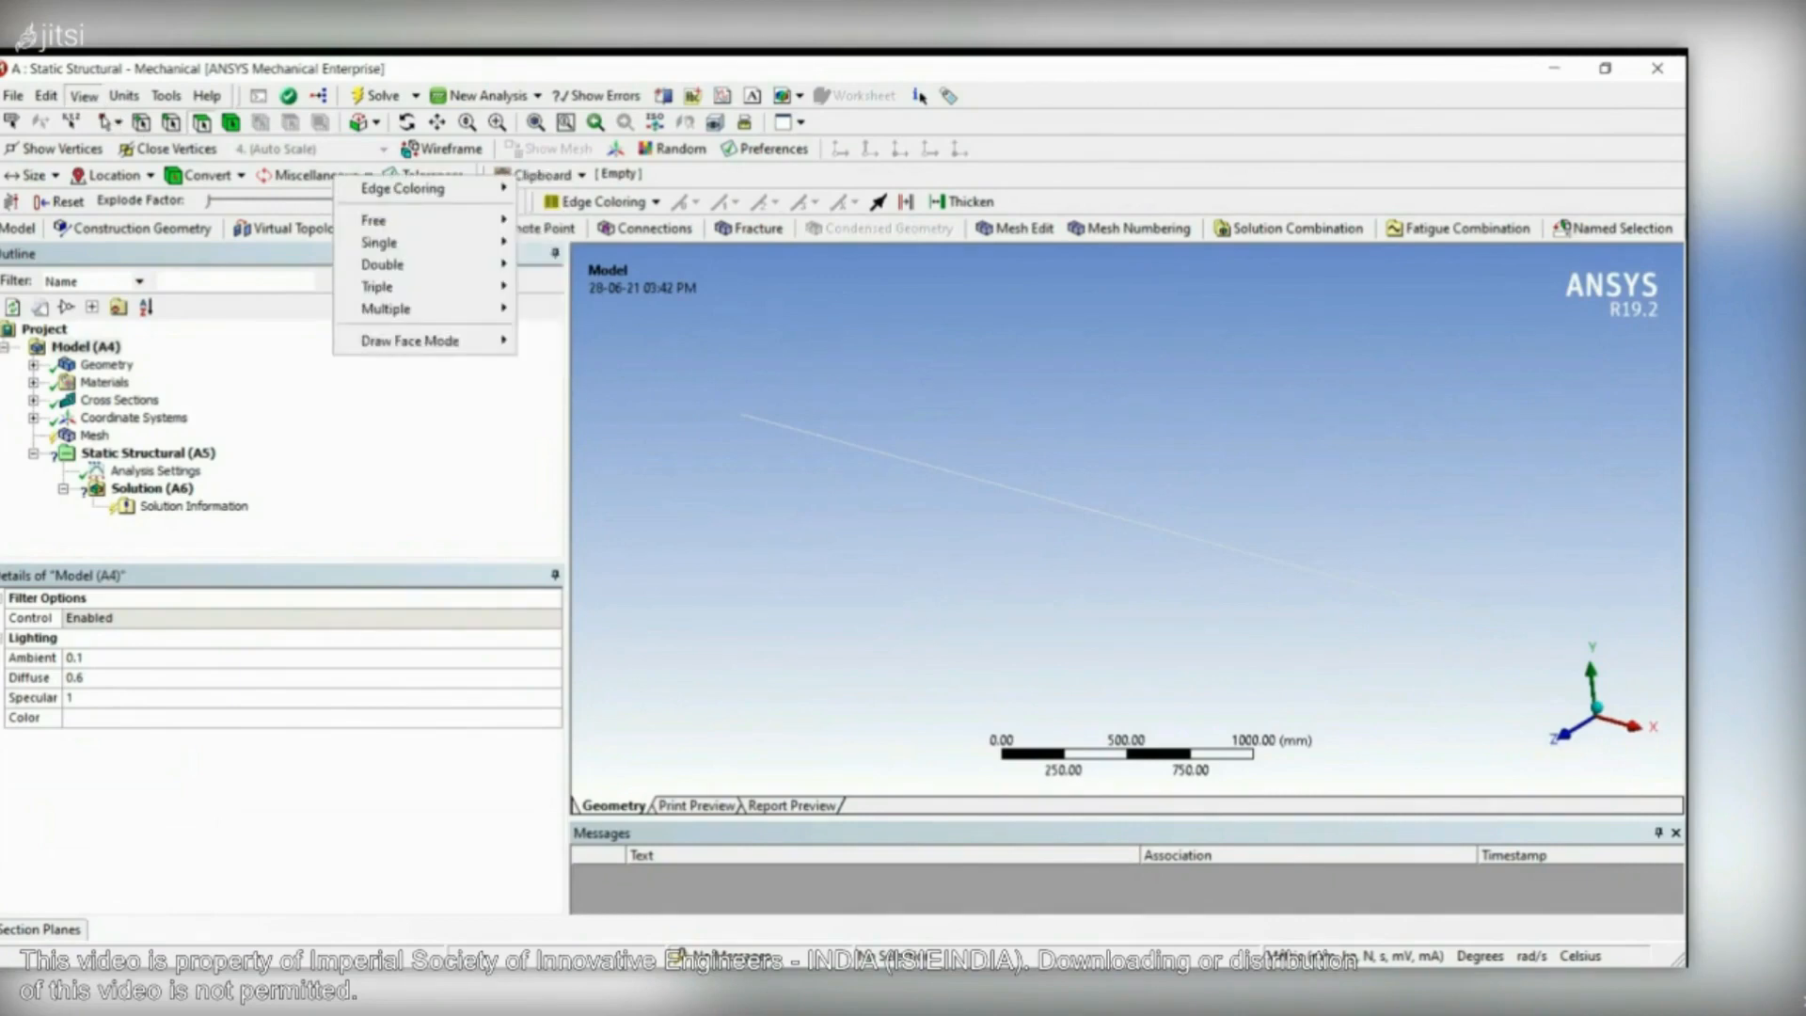
{"action": "left_click", "coordinate": [160, 220]}
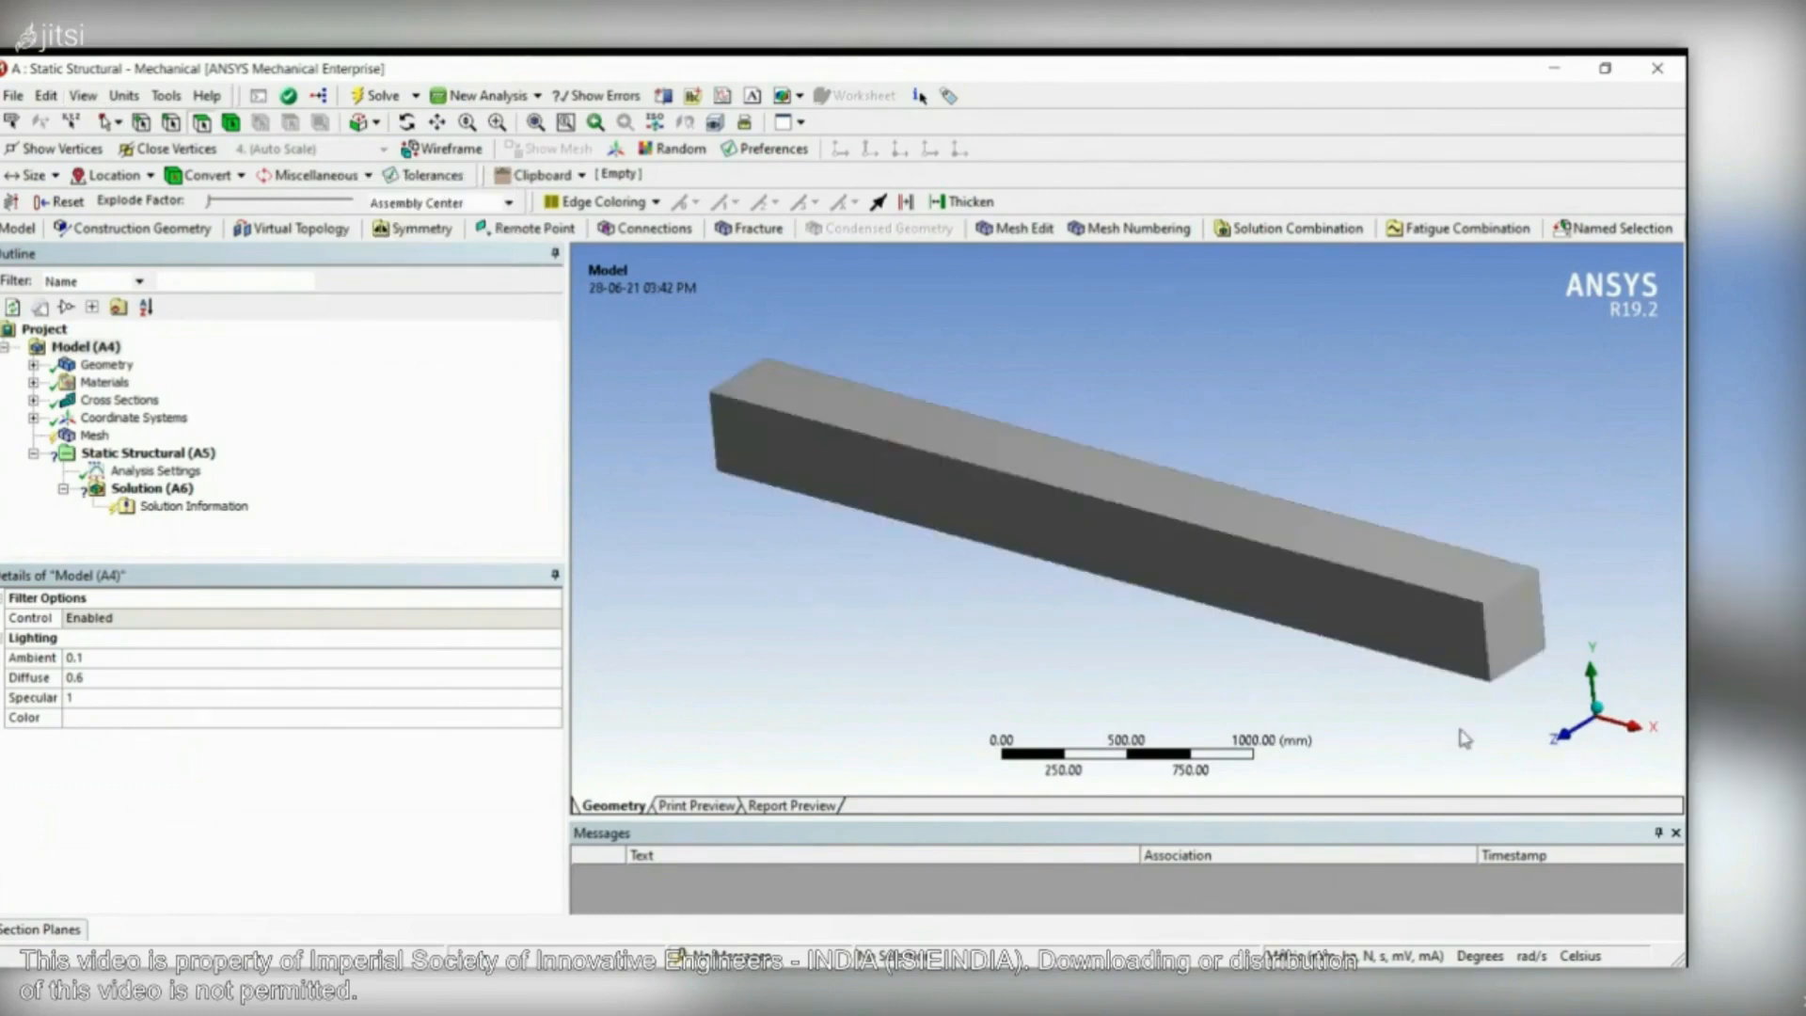
{"action": "middle_click_drag", "start_coordinate": [1468, 564], "coordinate": [1483, 633]}
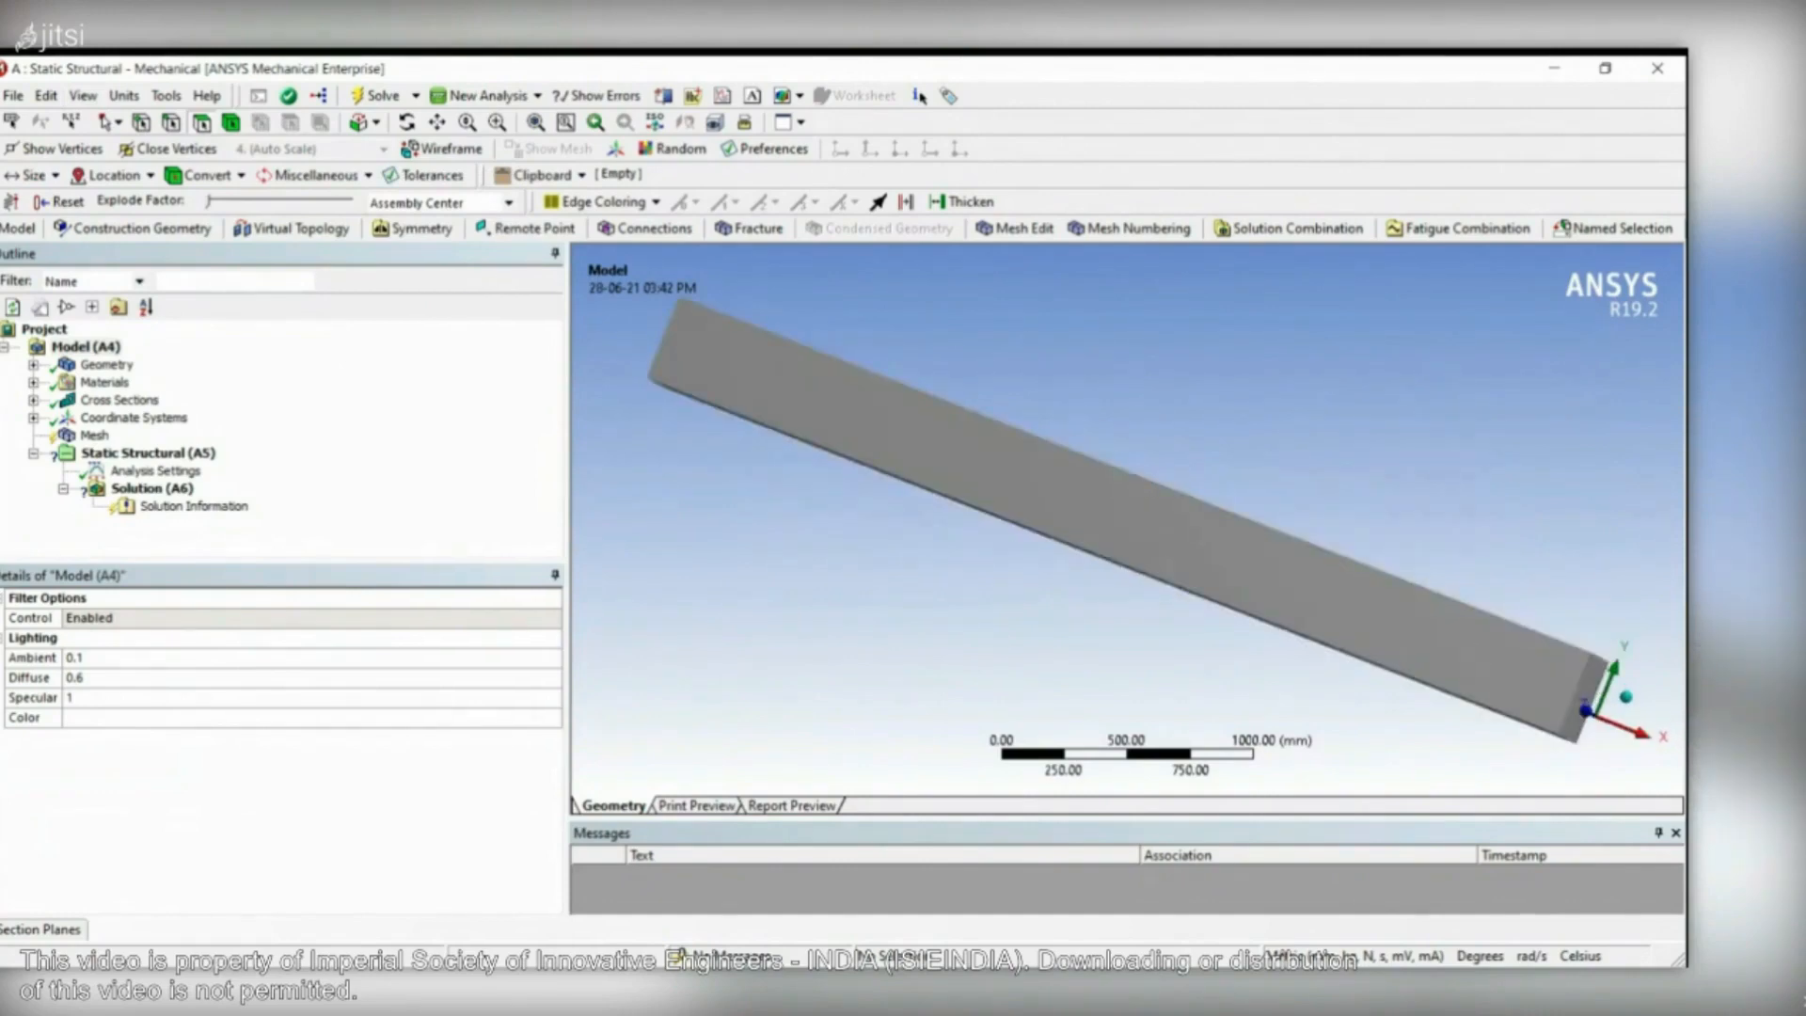
{"action": "left_click", "coordinate": [1588, 711]}
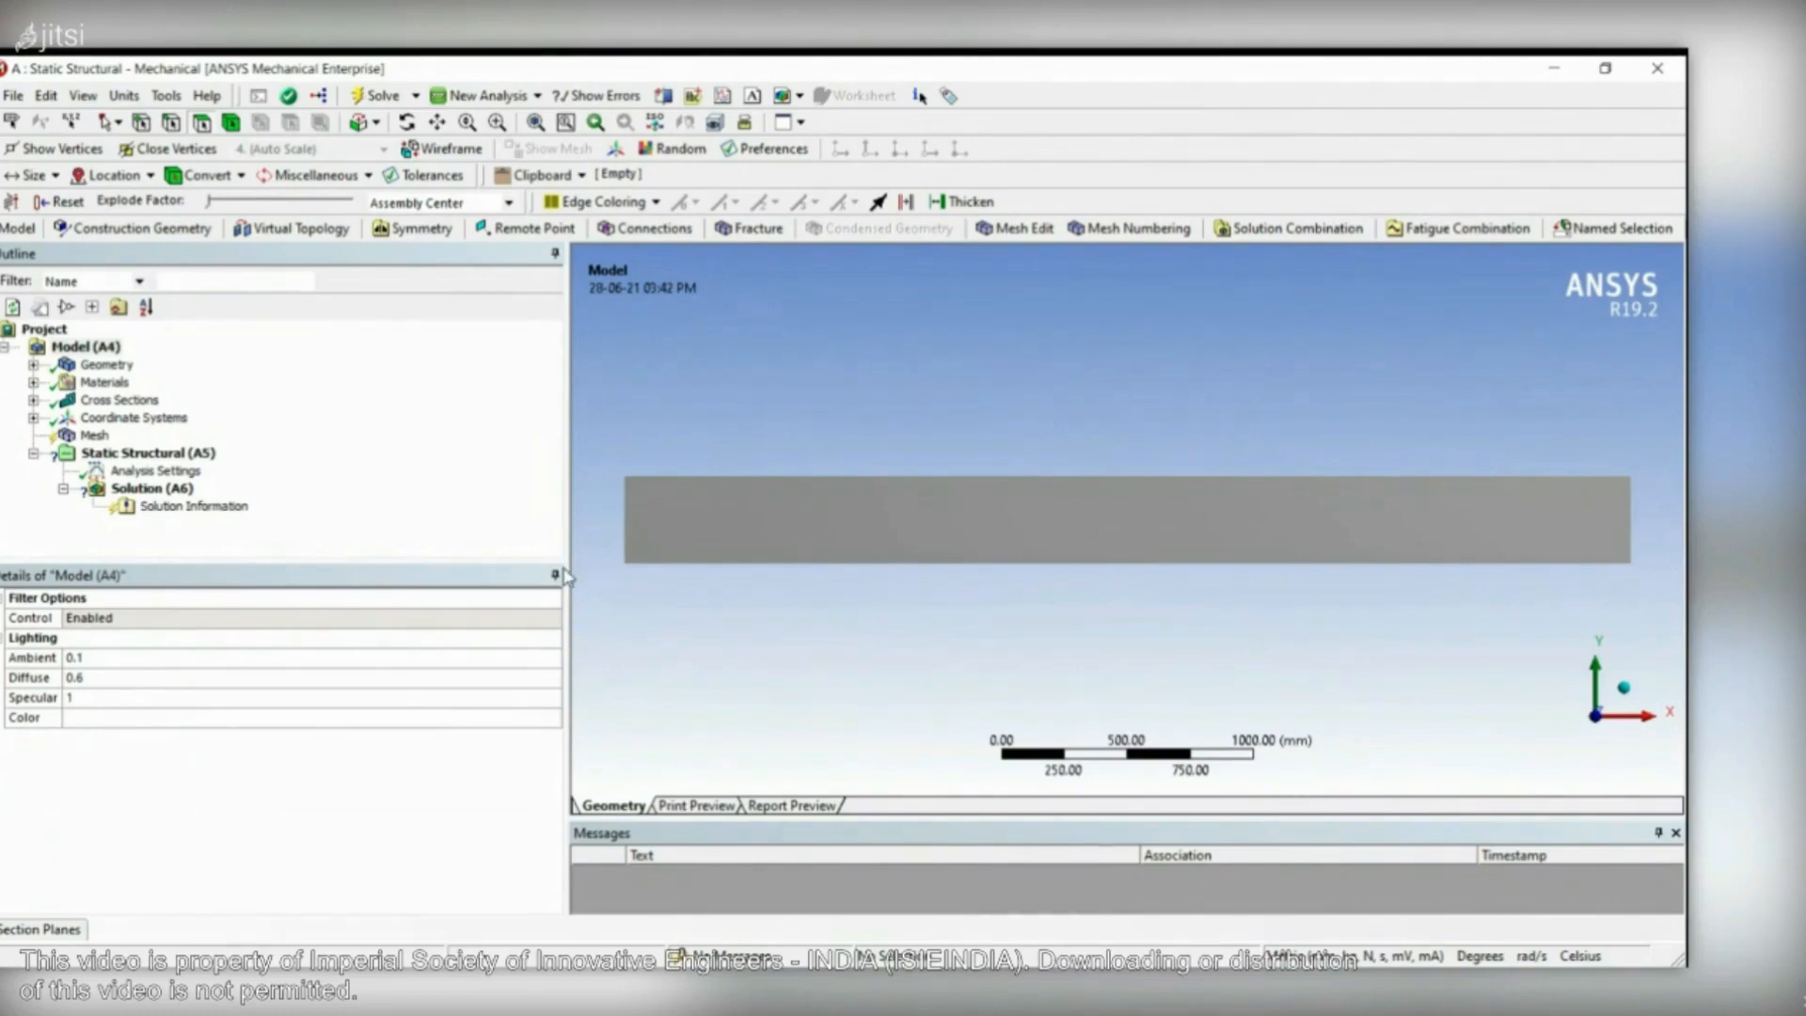
- Open the Line Body's details and try the new-material and import options of its material assignment
{"action": "left_click", "coordinate": [106, 364]}
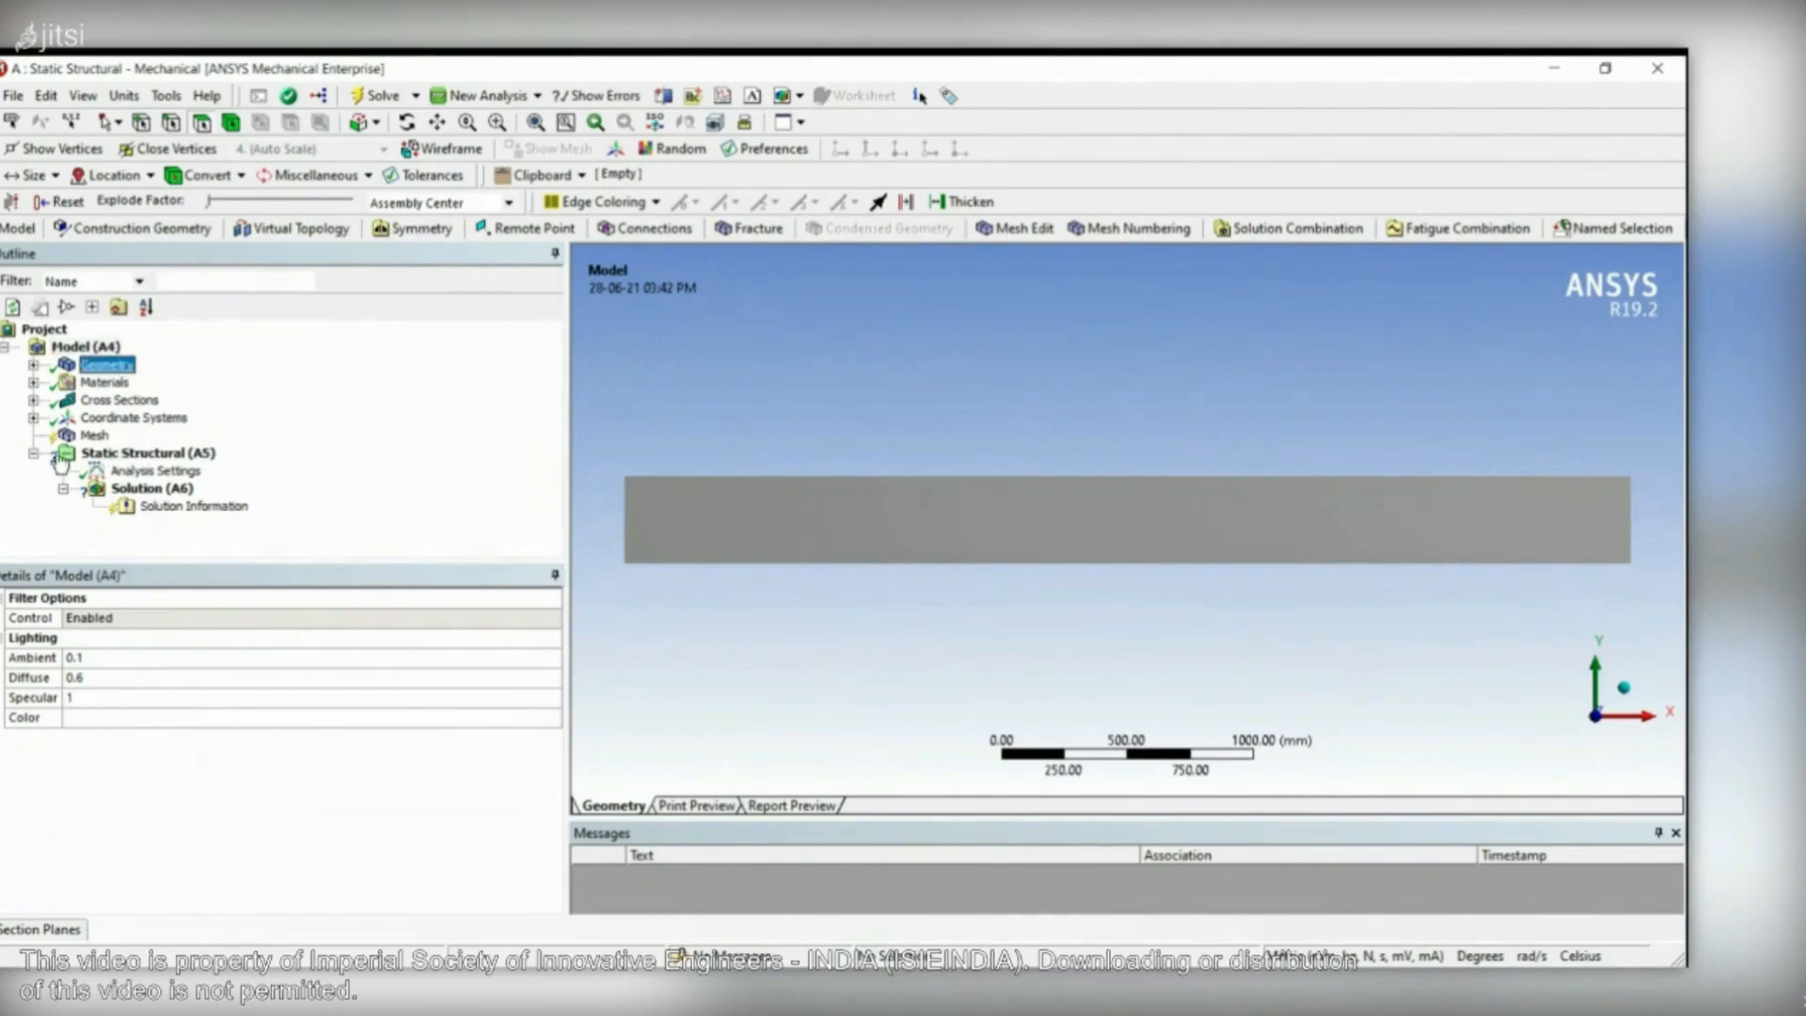
{"action": "left_click", "coordinate": [34, 364]}
{"action": "left_click", "coordinate": [137, 382]}
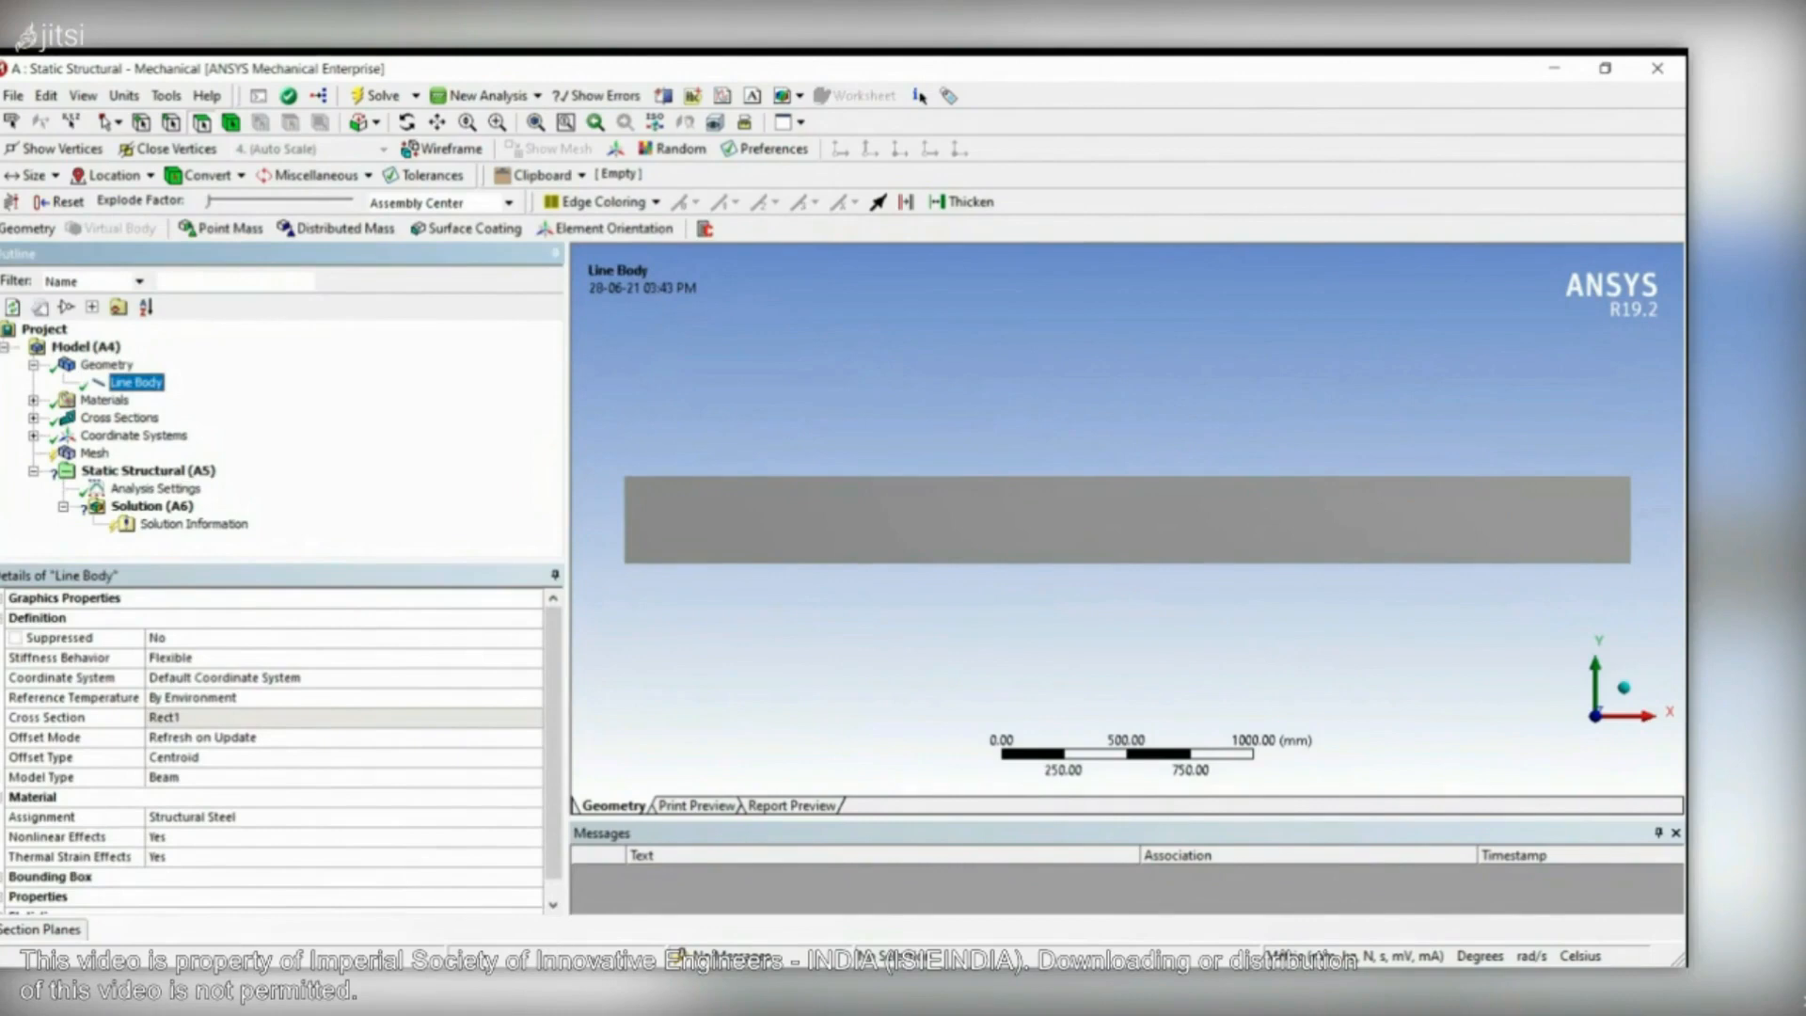
{"action": "left_click", "coordinate": [193, 817]}
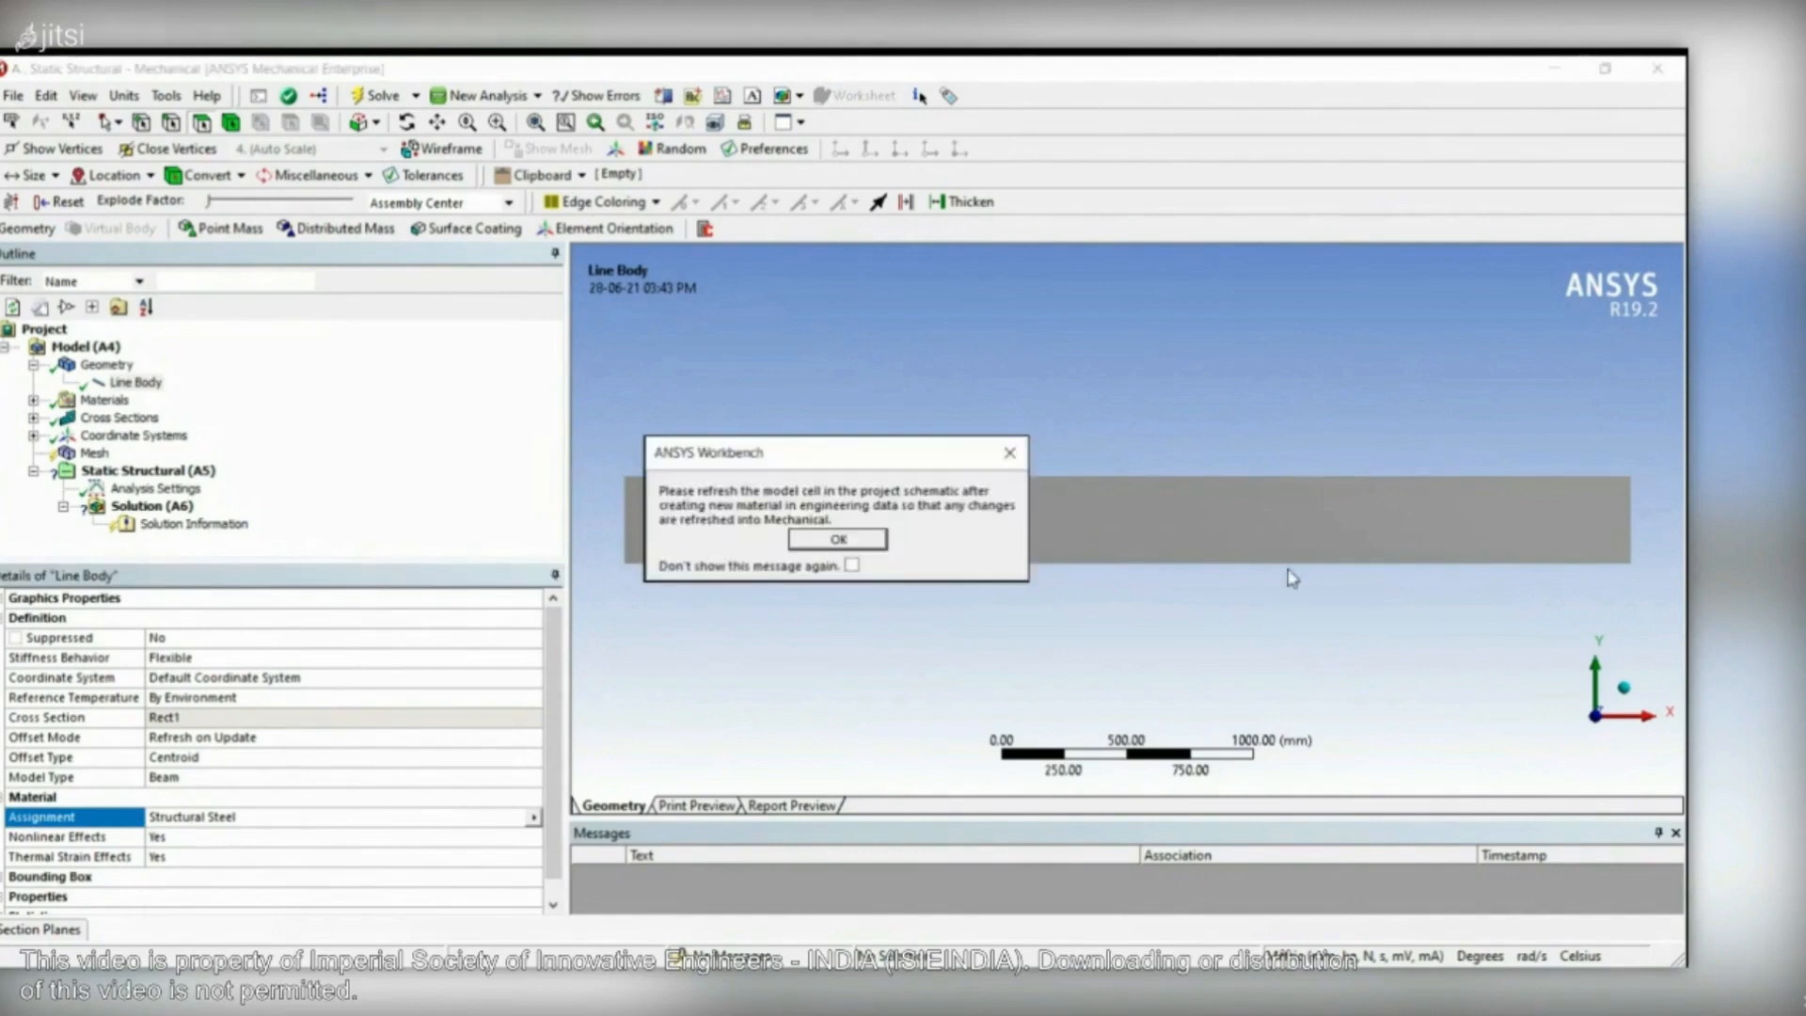
{"action": "key", "text": "Return"}
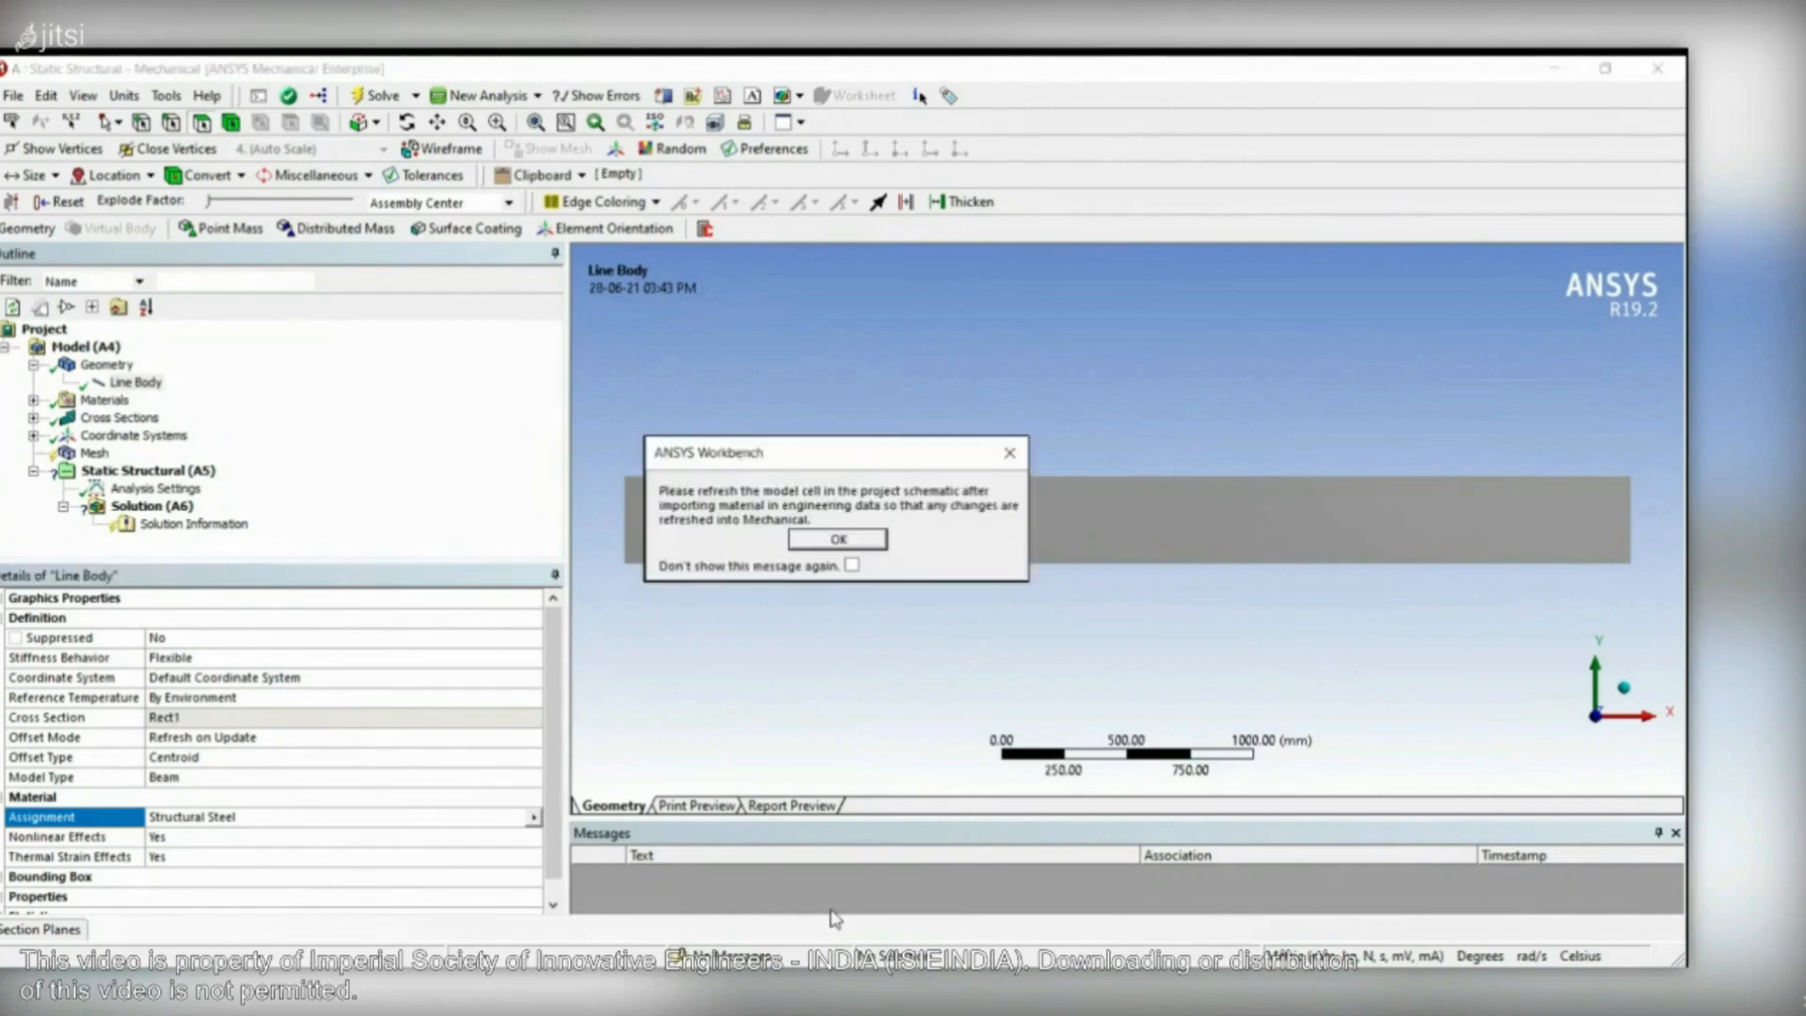
{"action": "key", "text": "Return"}
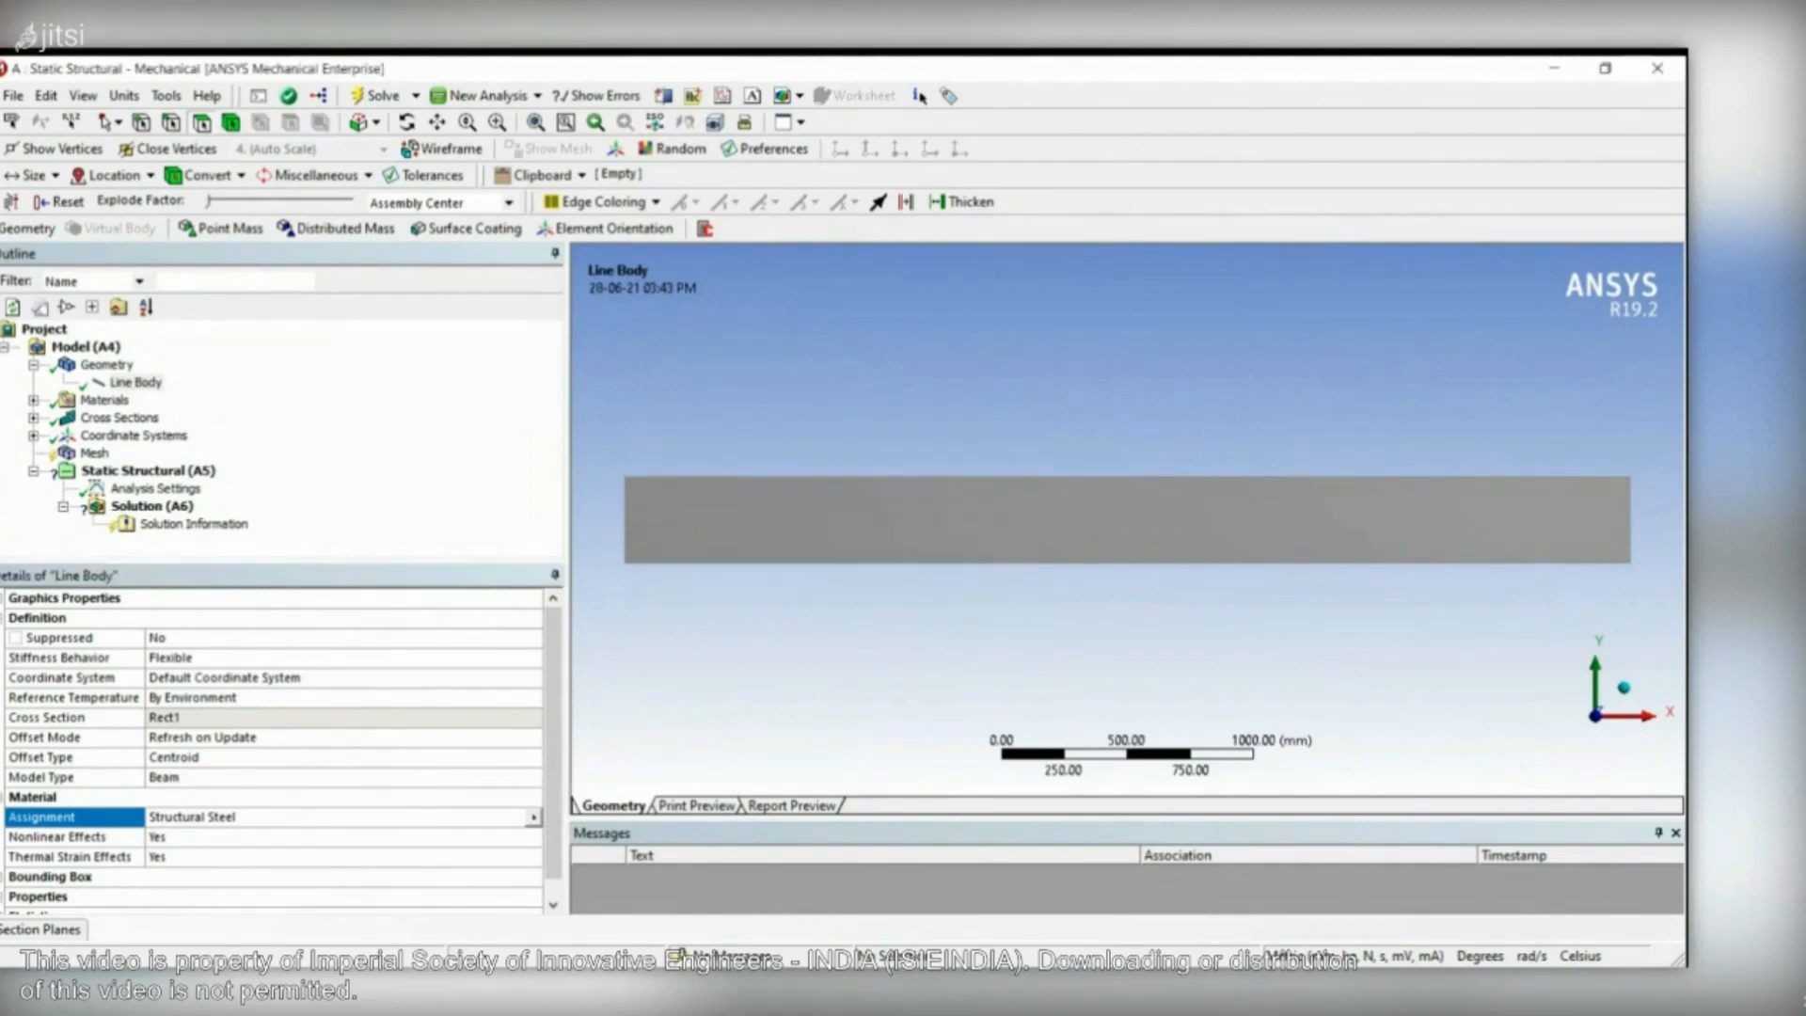
- Return to the Mechanical window and check the materials offered for the Line Body's assignment
{"action": "key", "text": "alt+Tab"}
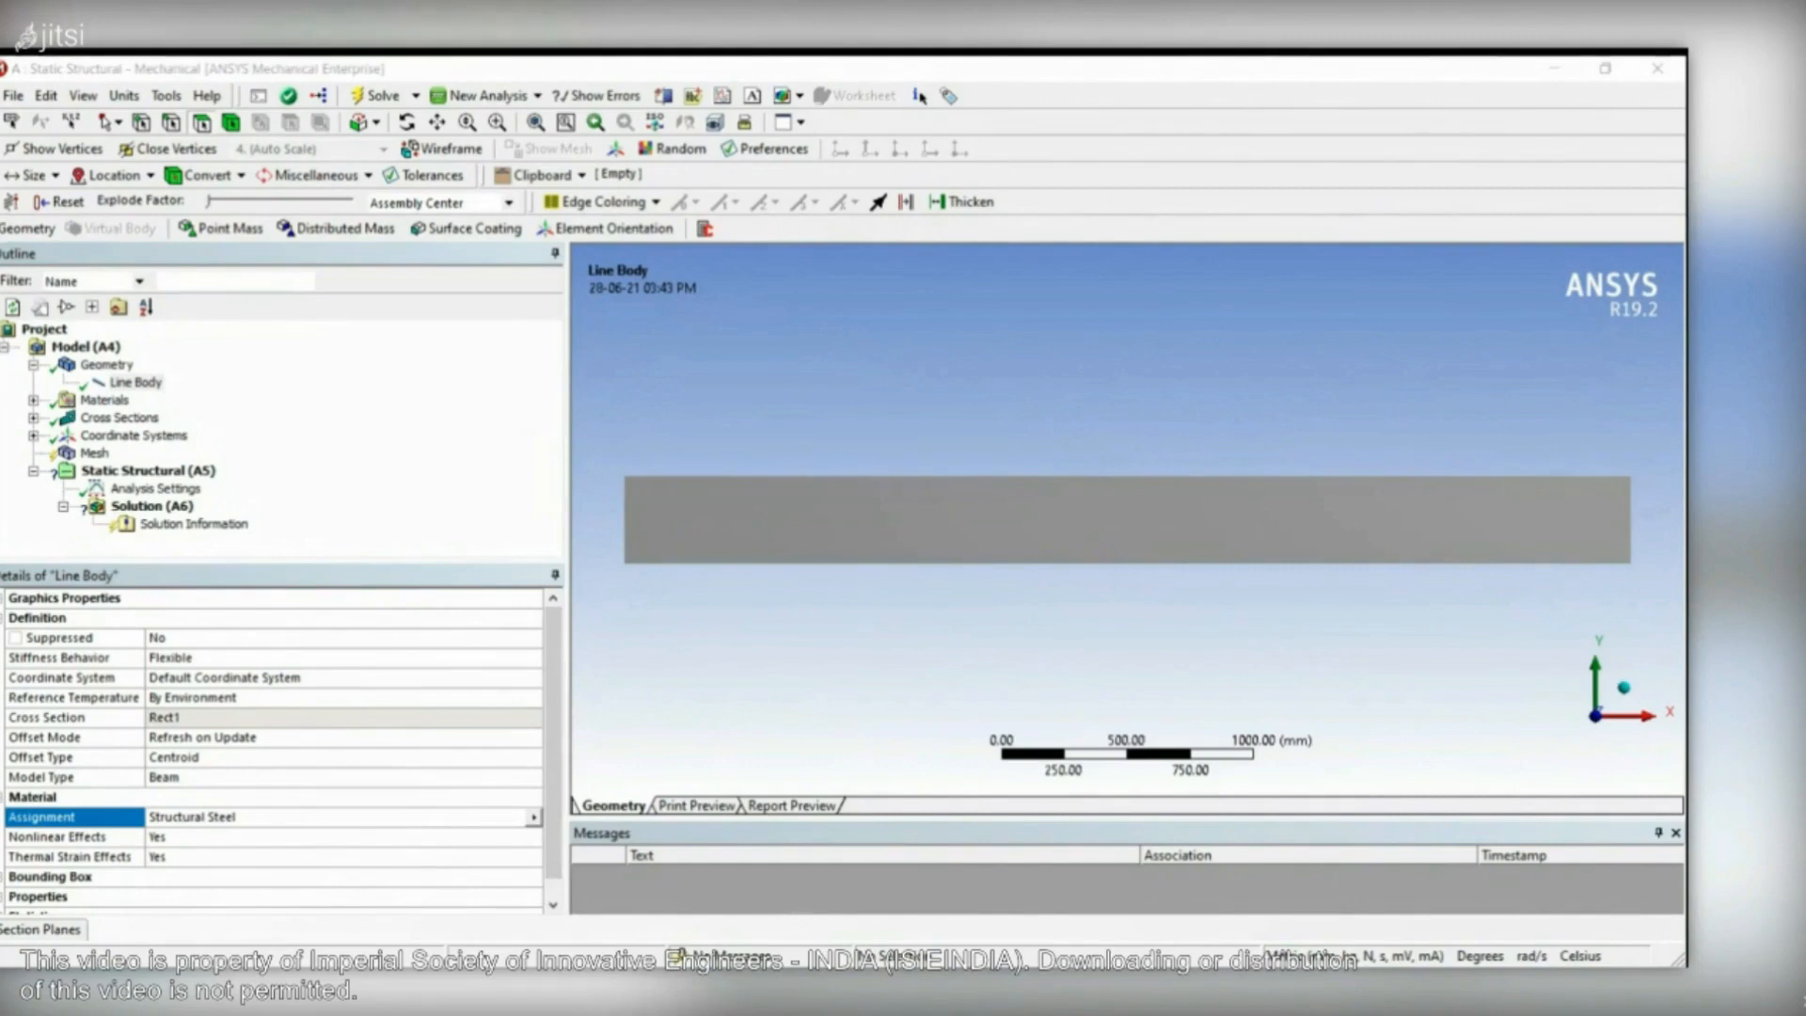
{"action": "left_click", "coordinate": [1555, 69]}
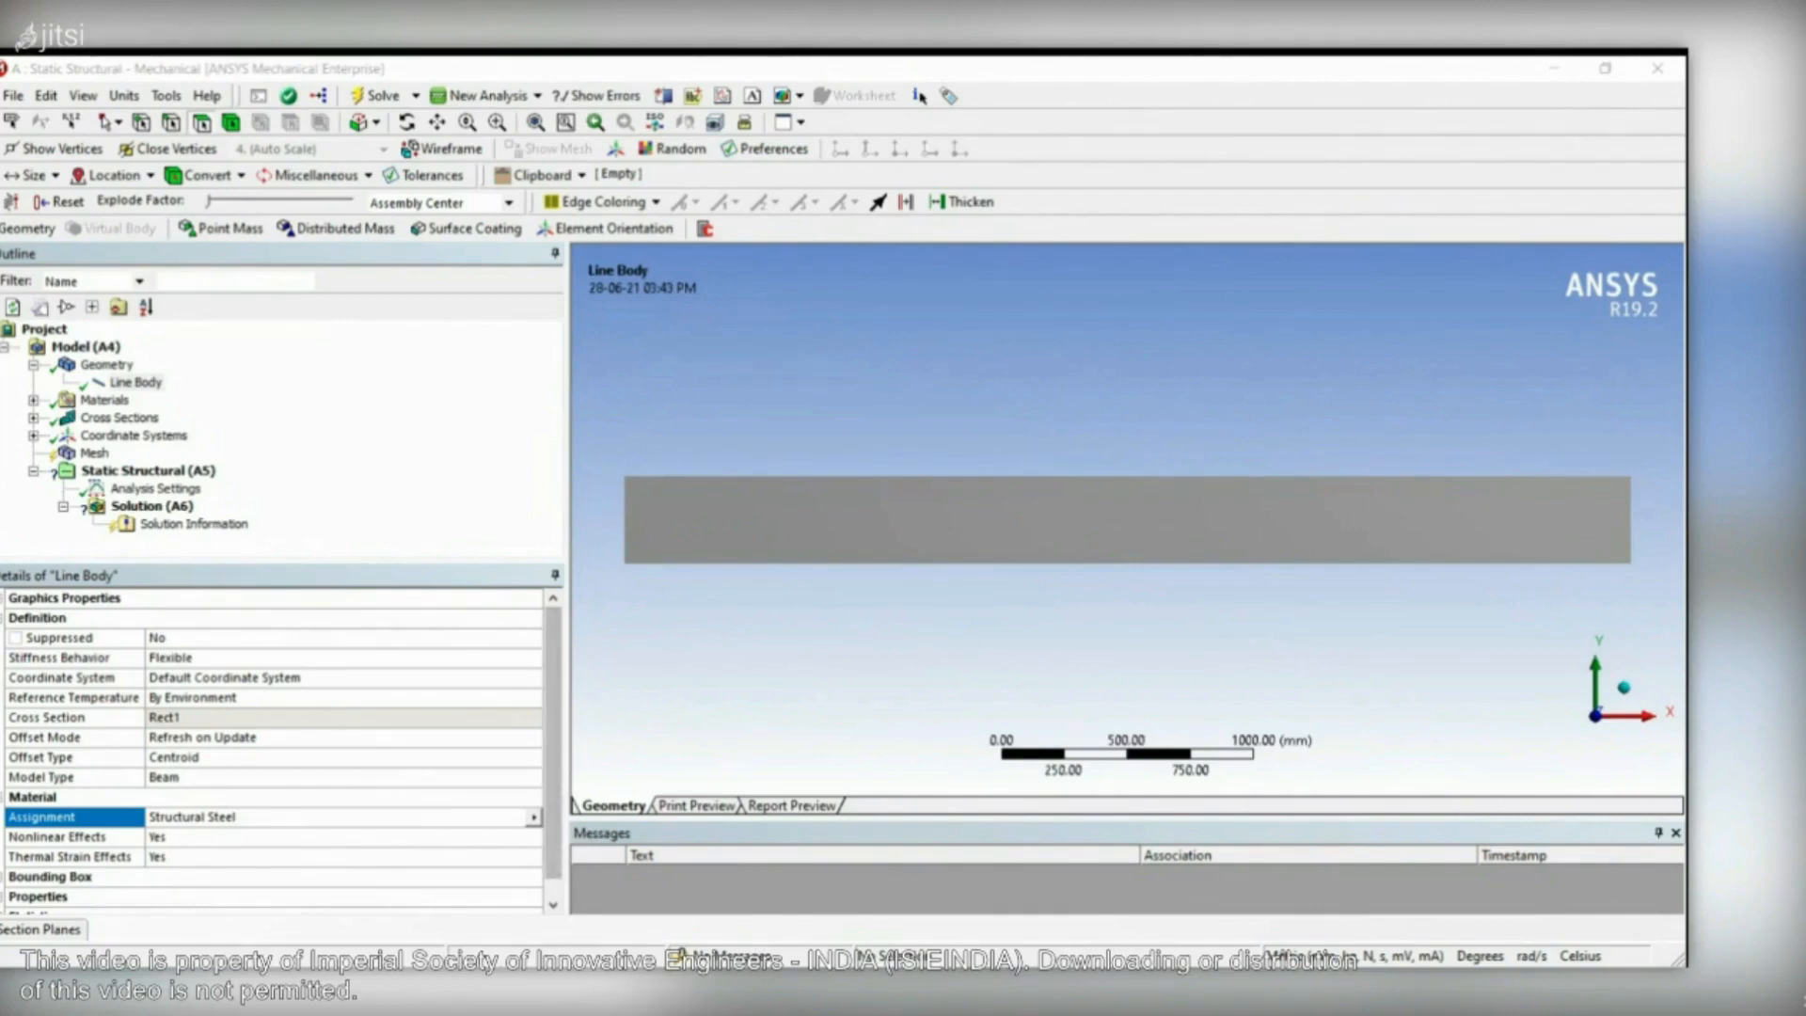
{"action": "left_click", "coordinate": [534, 818]}
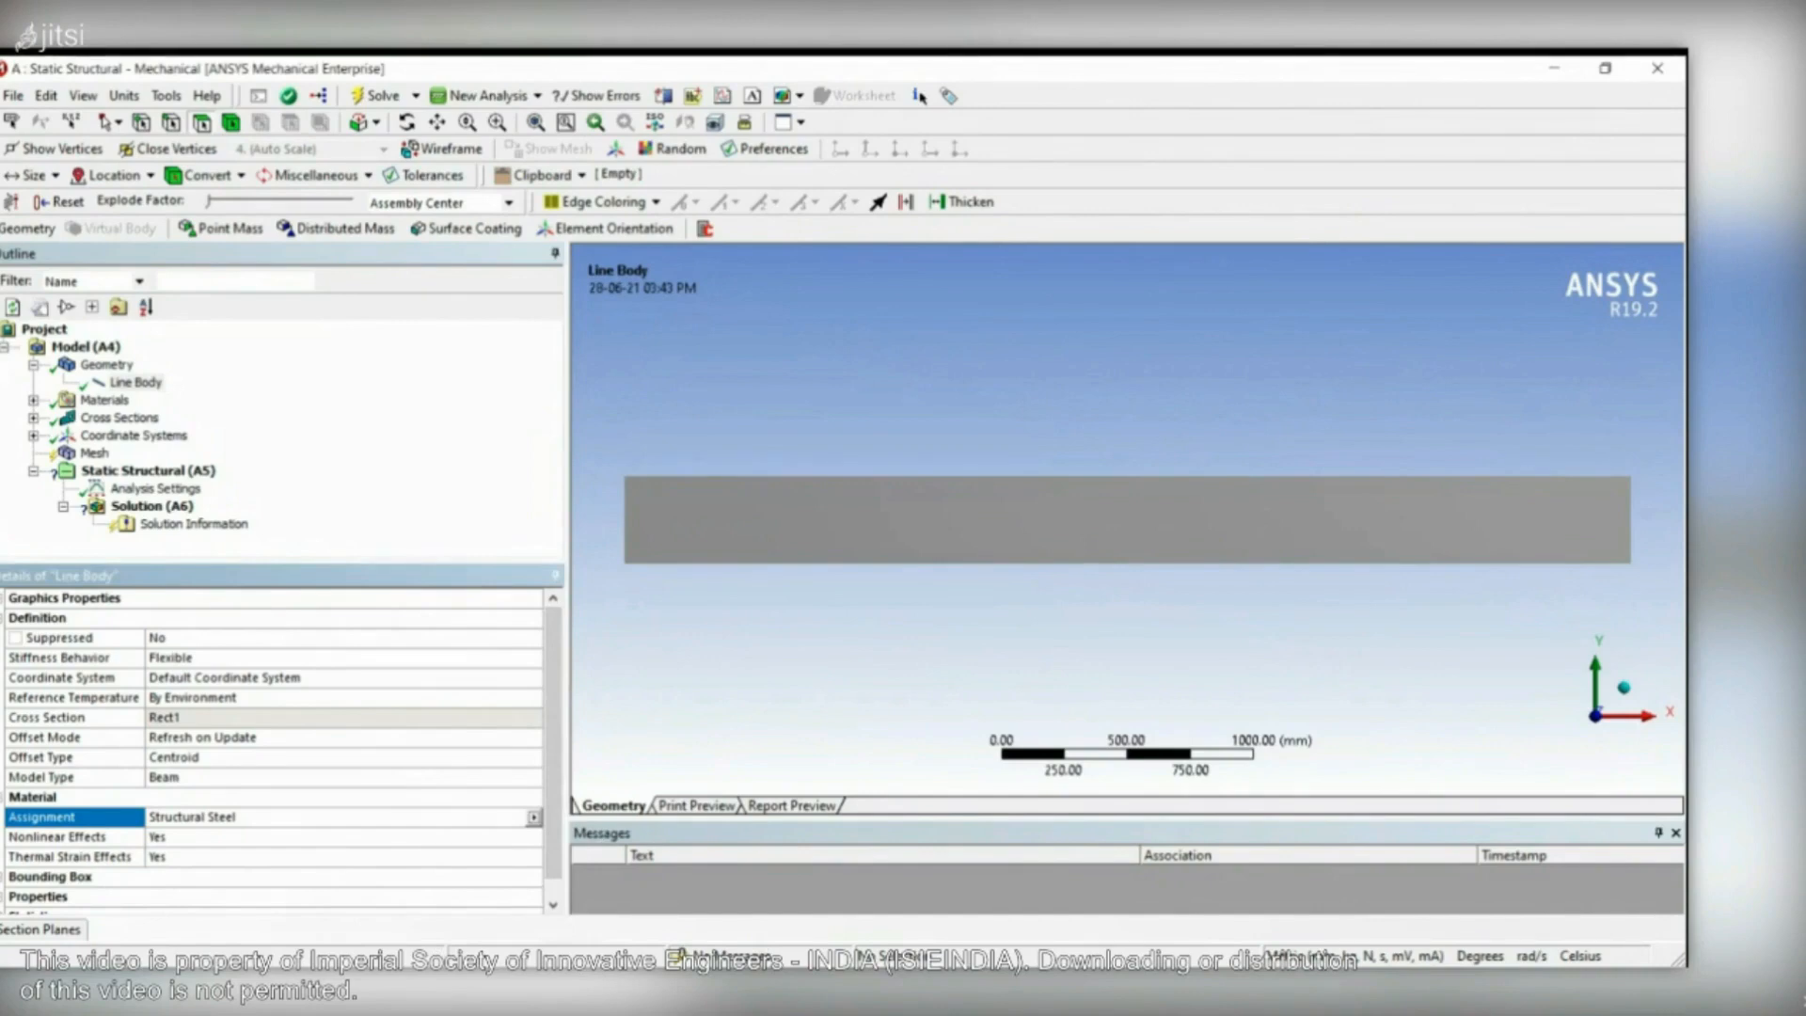
{"action": "left_click", "coordinate": [605, 648]}
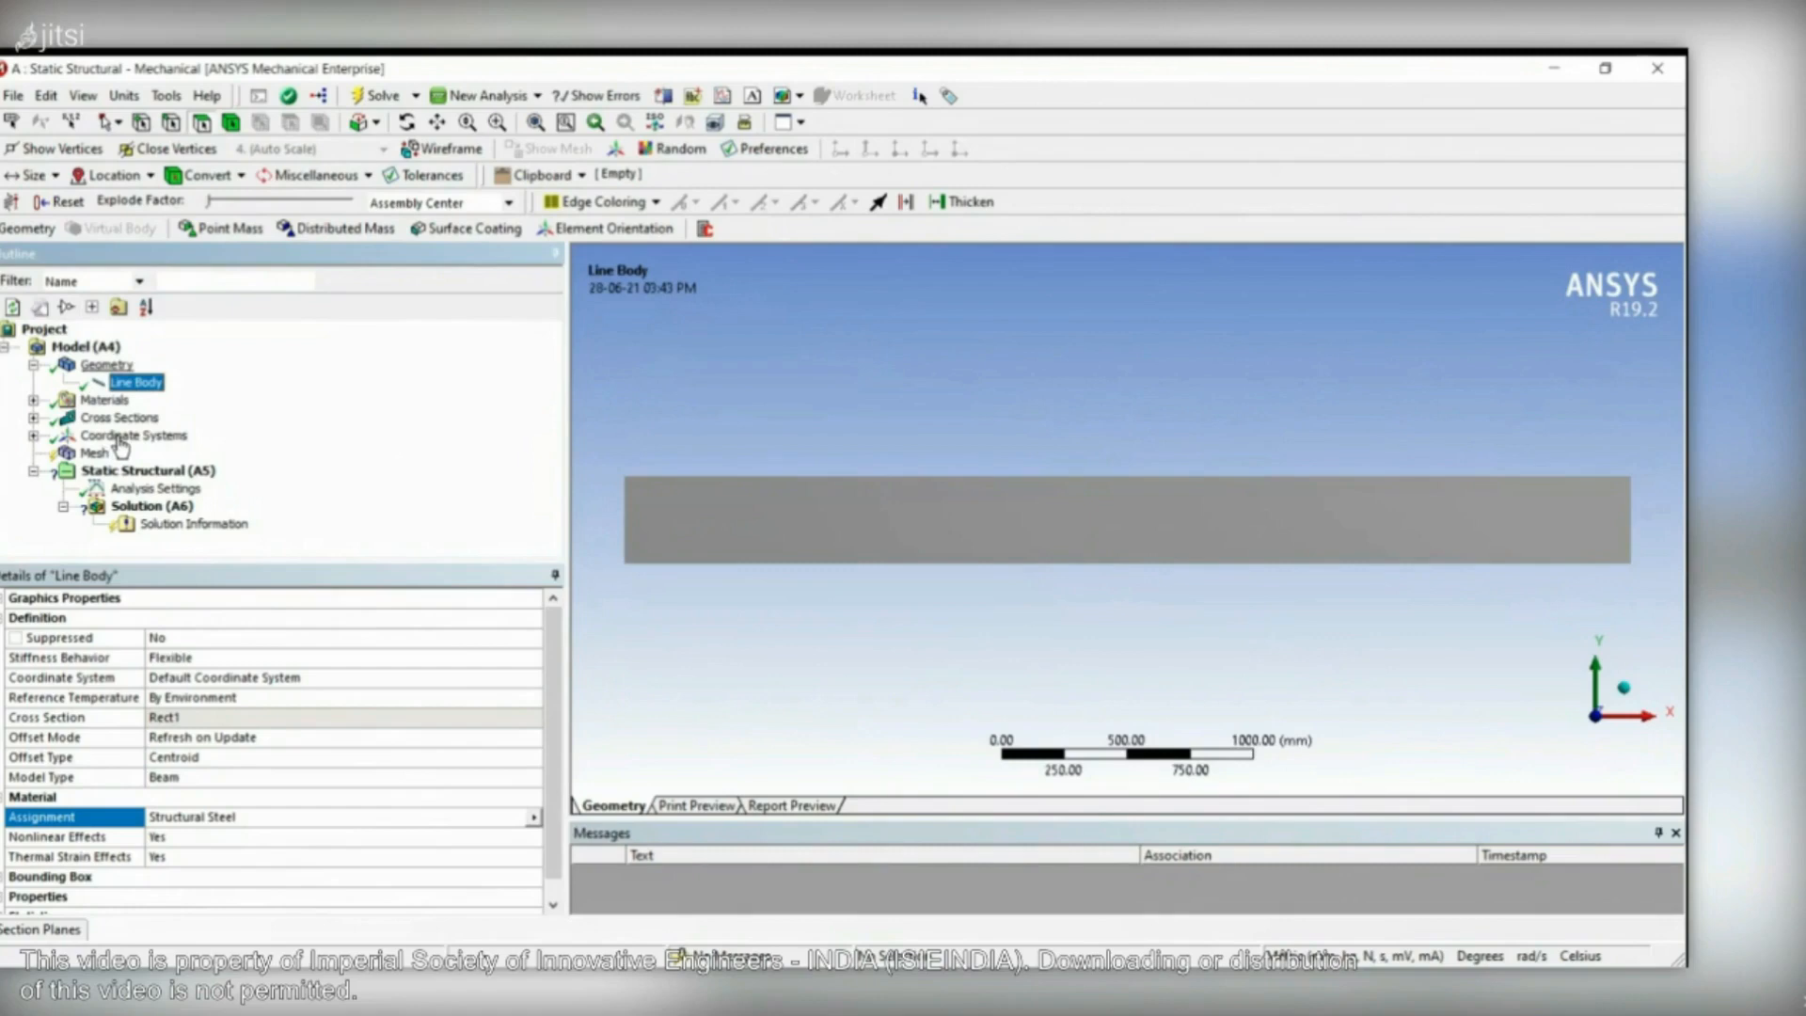
- Generate the beam's mesh with the default element size
{"action": "left_click", "coordinate": [106, 364]}
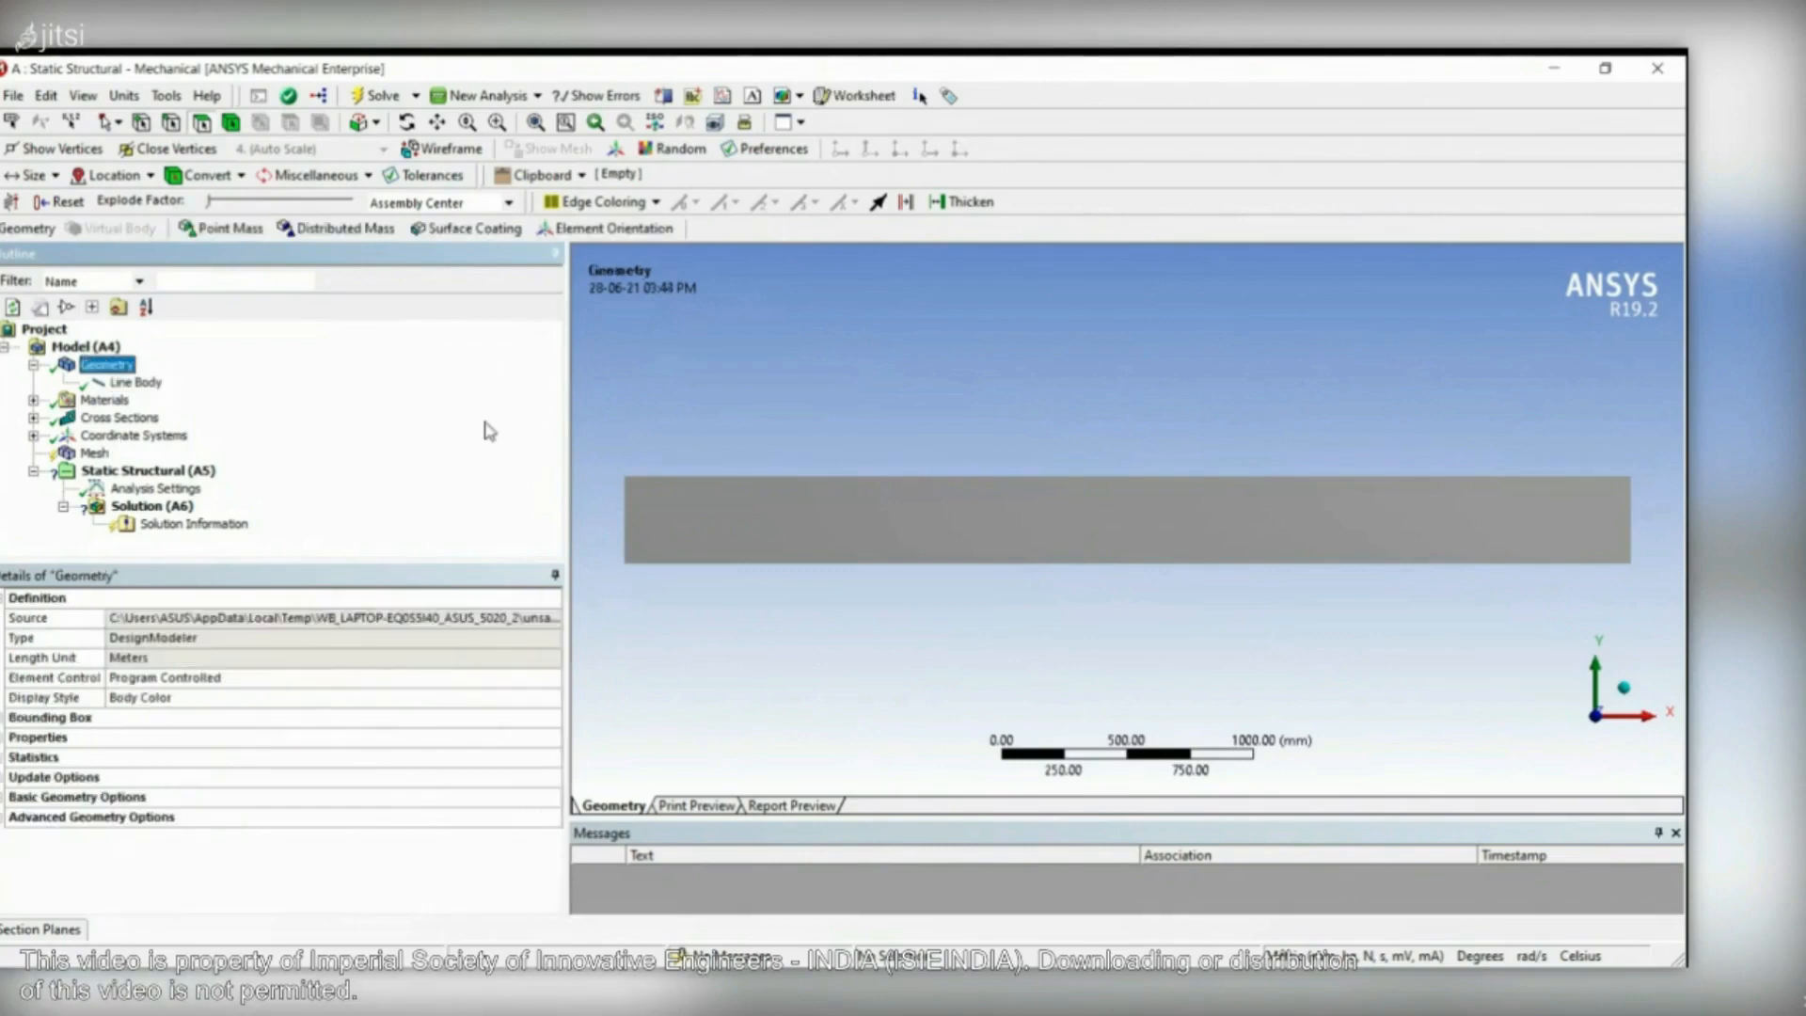
{"action": "left_click", "coordinate": [94, 453]}
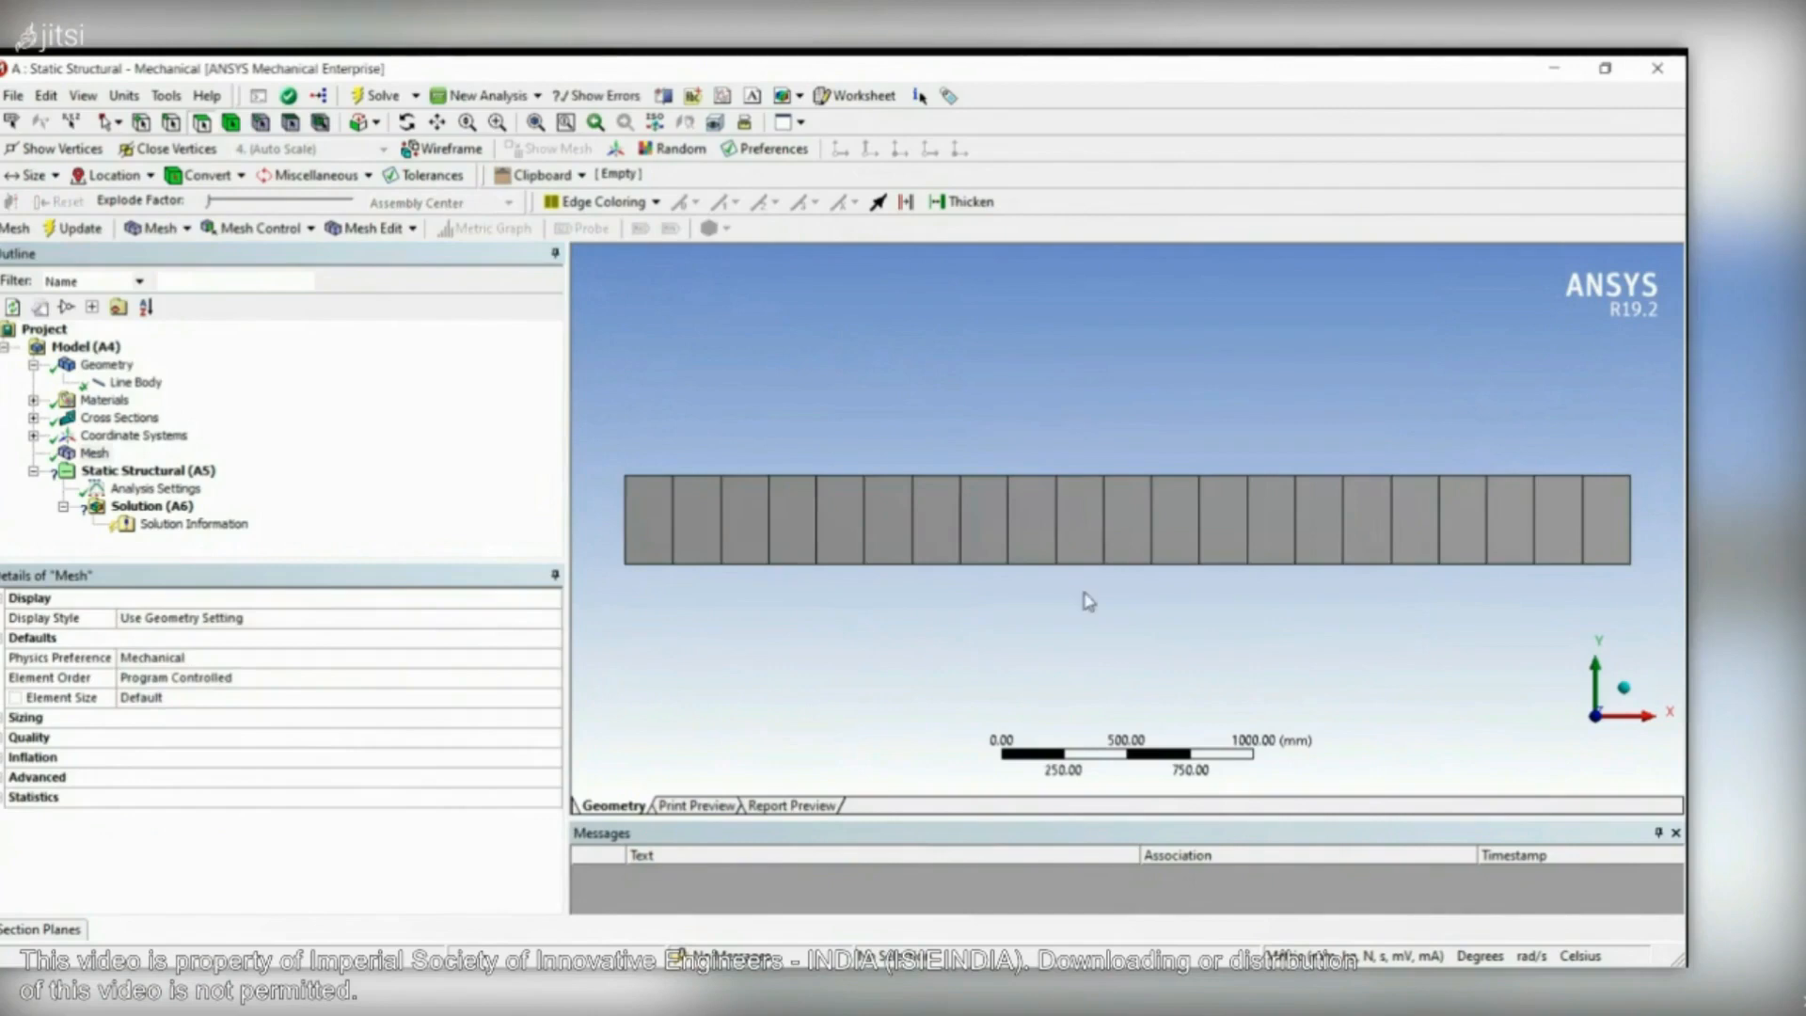
{"action": "middle_click_drag", "start_coordinate": [1085, 598], "coordinate": [1436, 692]}
{"action": "scroll", "coordinate": [1433, 693], "scroll_direction": "down", "scroll_amount": 3}
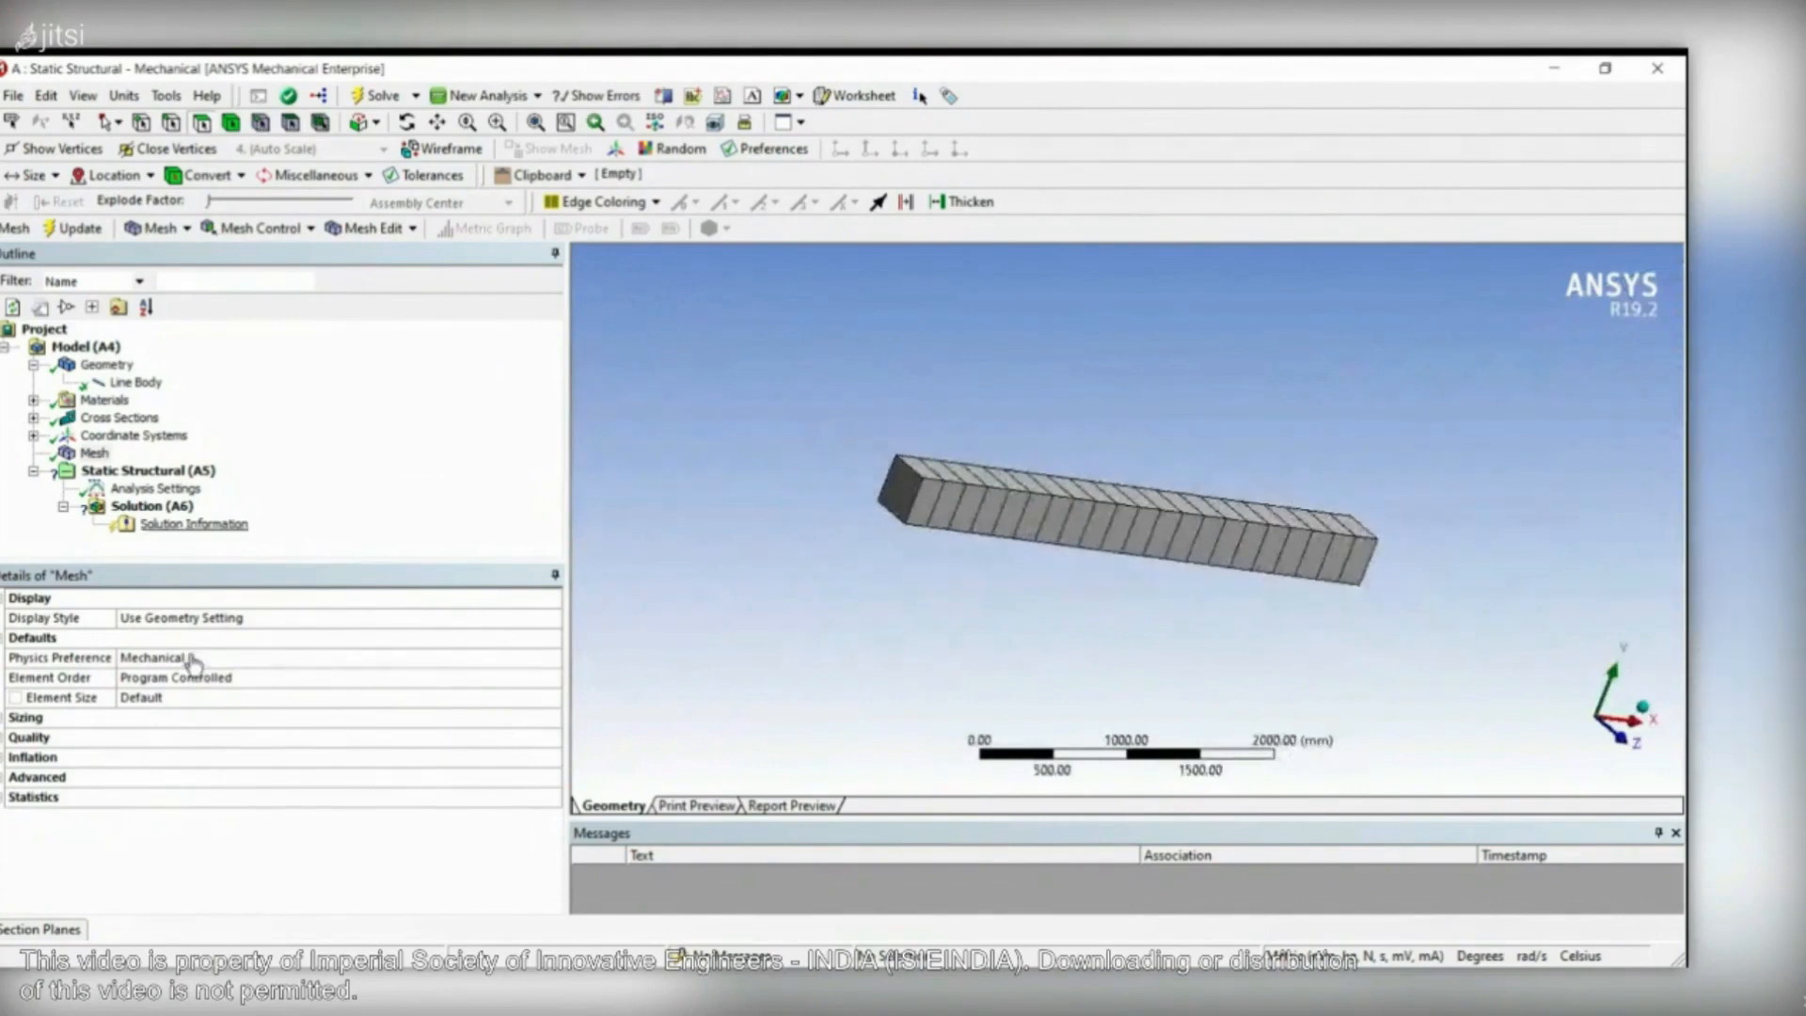
- Show the mesh statistics for nodes and elements and examine the meshed beam from several sides
{"action": "left_click", "coordinate": [122, 562]}
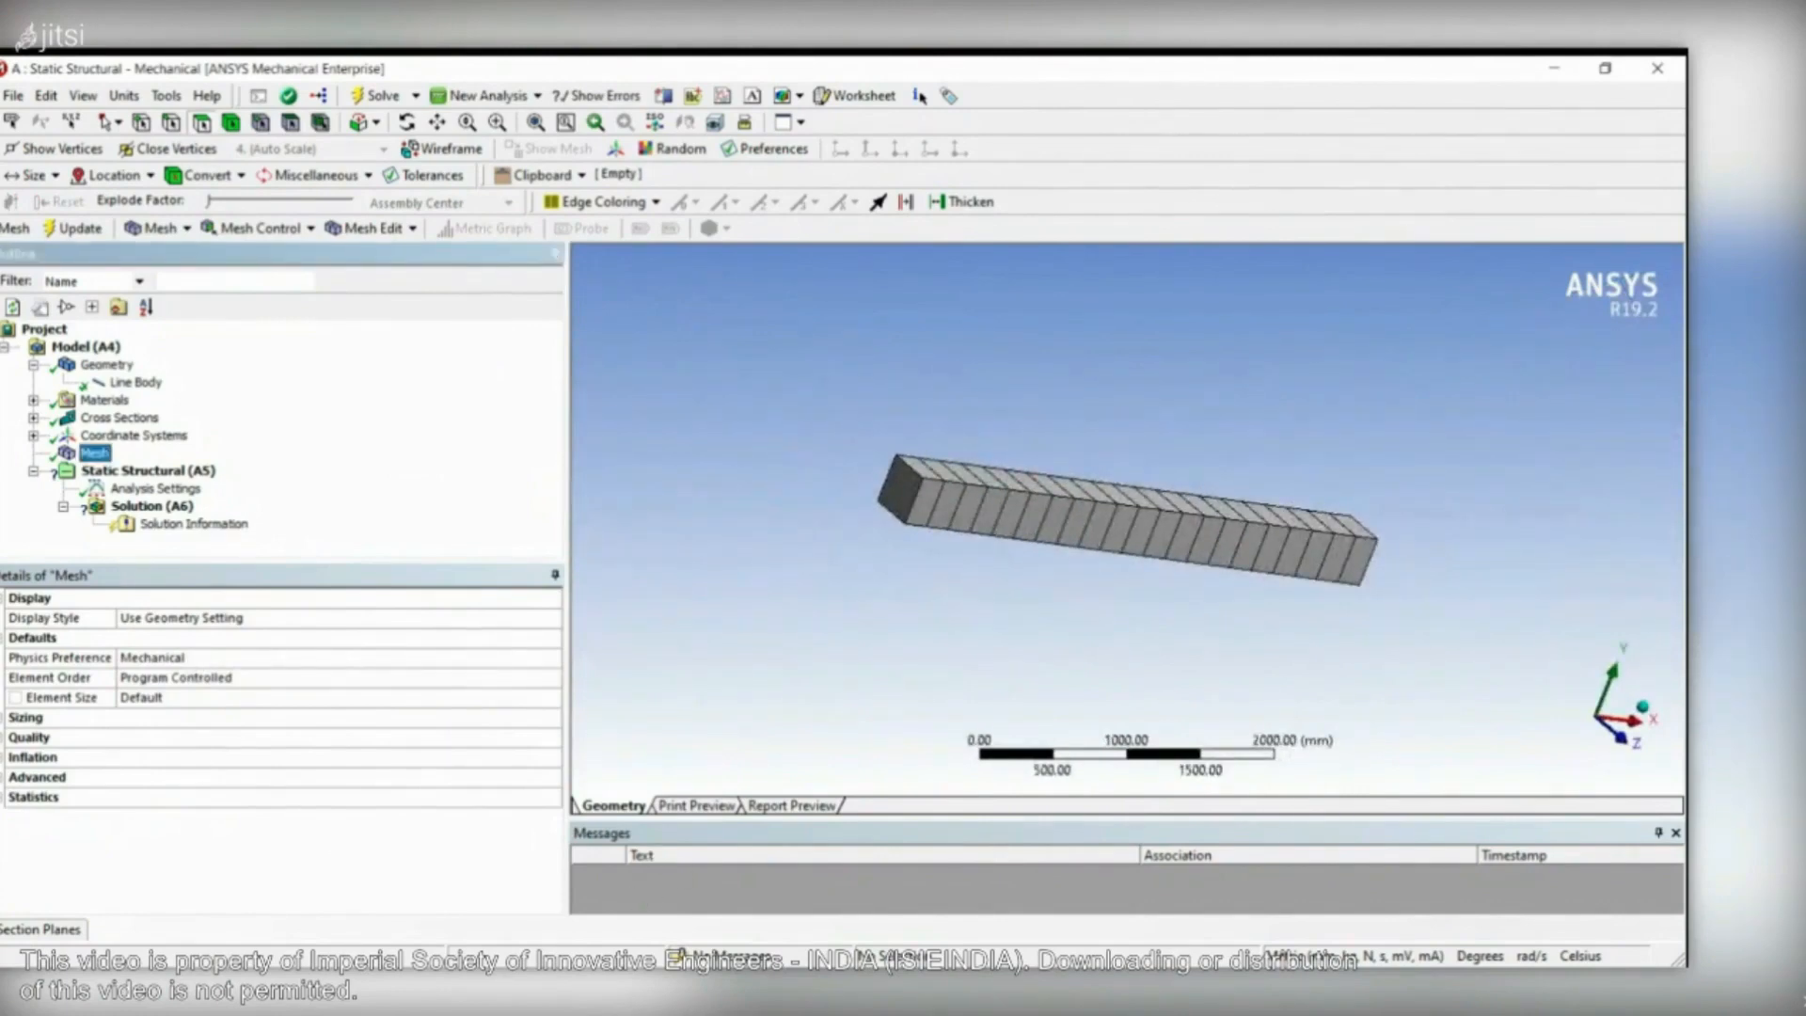
{"action": "left_click", "coordinate": [1, 797]}
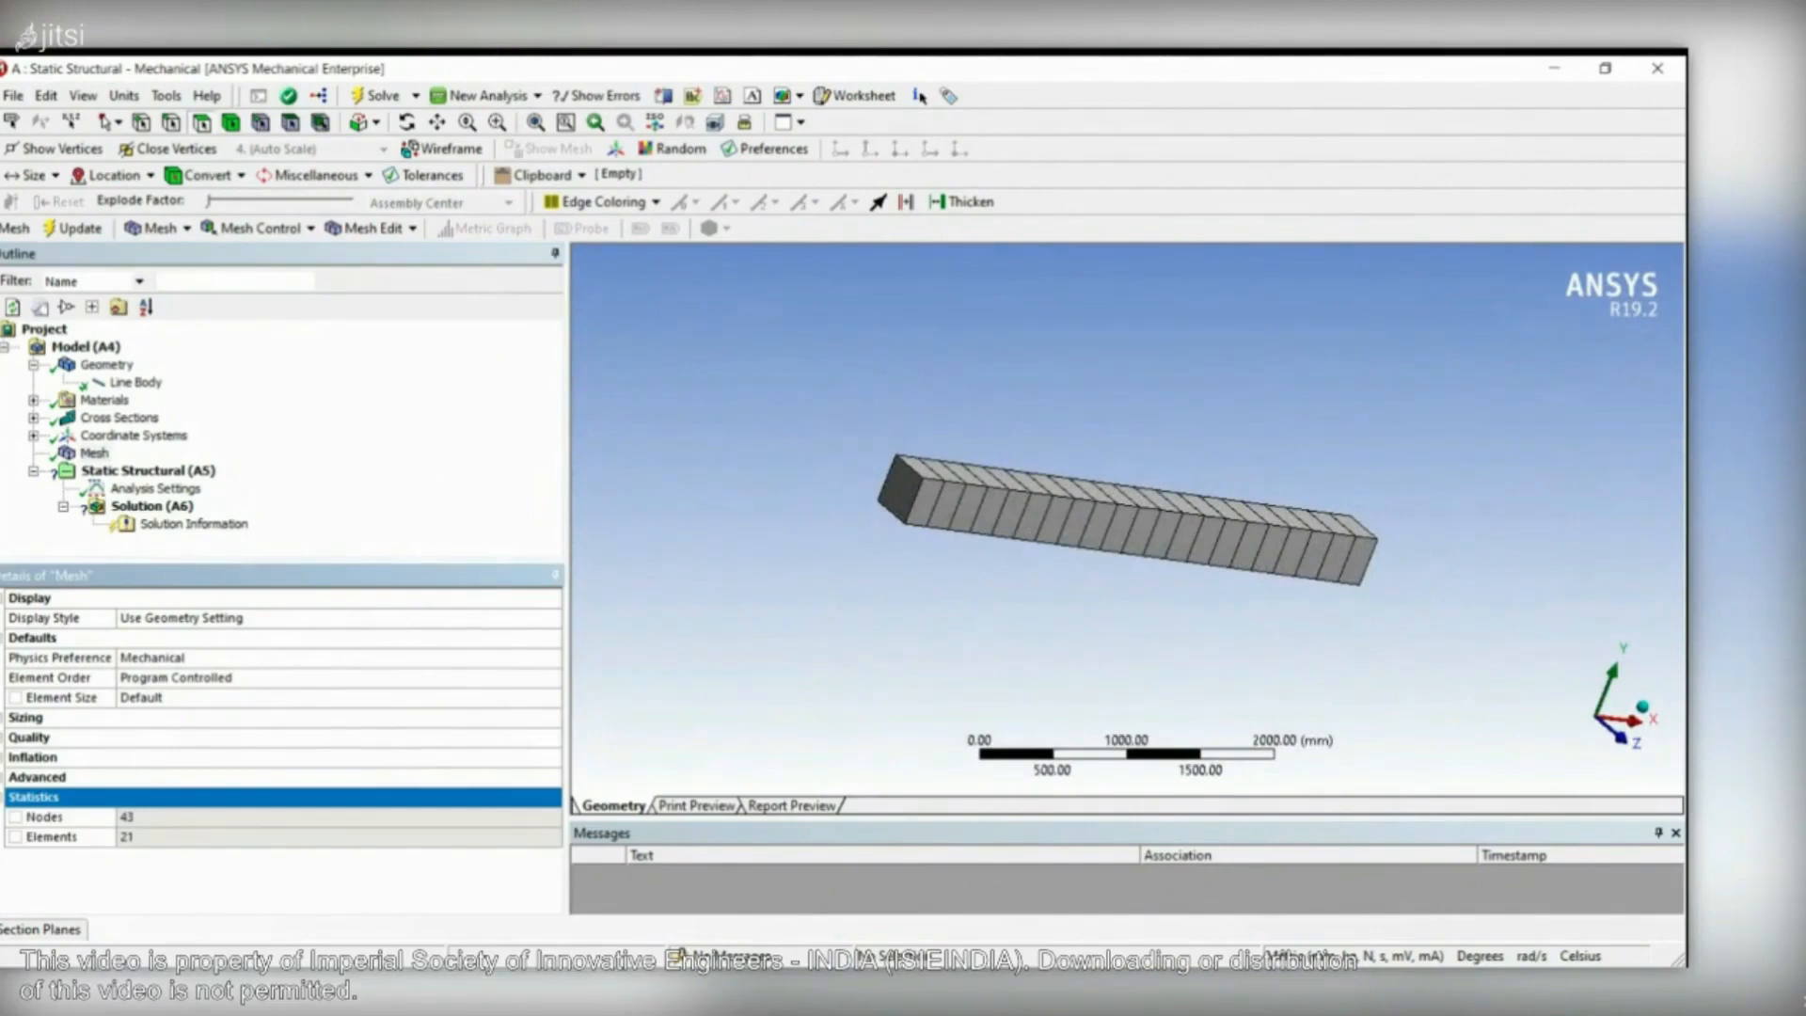
{"action": "middle_click_drag", "start_coordinate": [1349, 726], "coordinate": [1240, 783]}
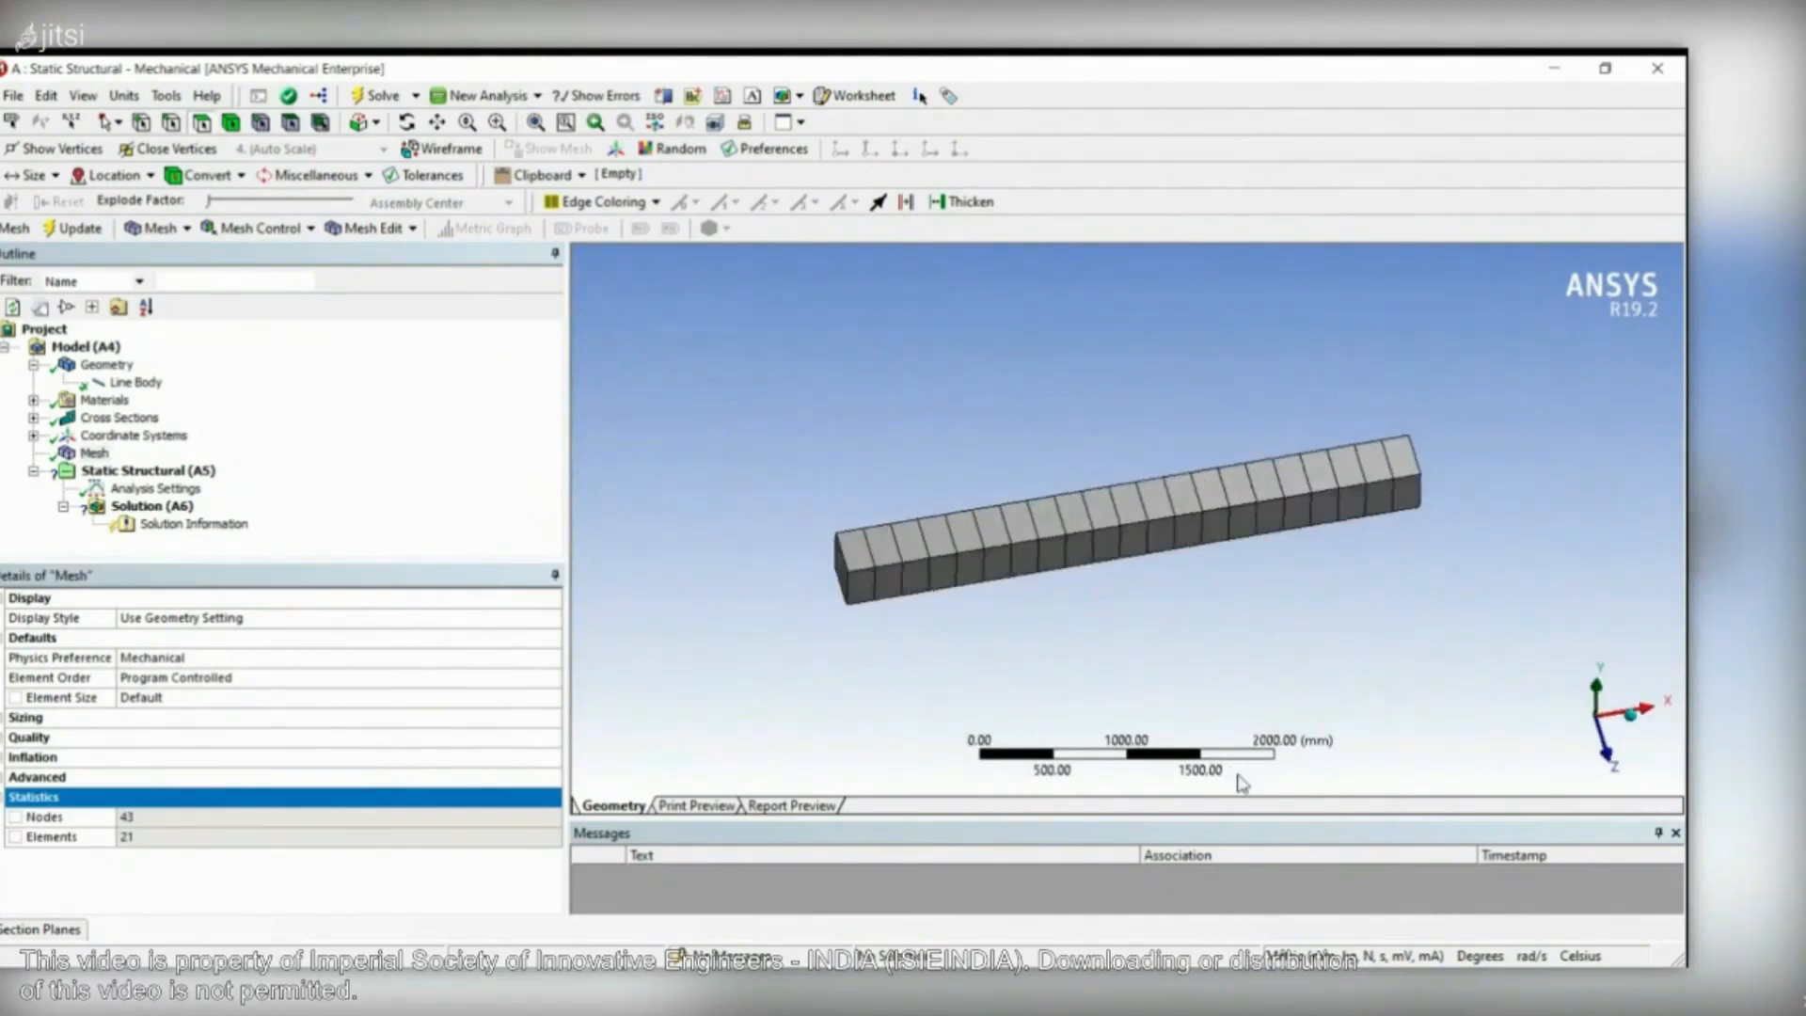
{"action": "scroll", "coordinate": [1238, 777], "scroll_direction": "up", "scroll_amount": 3}
{"action": "scroll", "coordinate": [1242, 784], "scroll_direction": "down", "scroll_amount": 4}
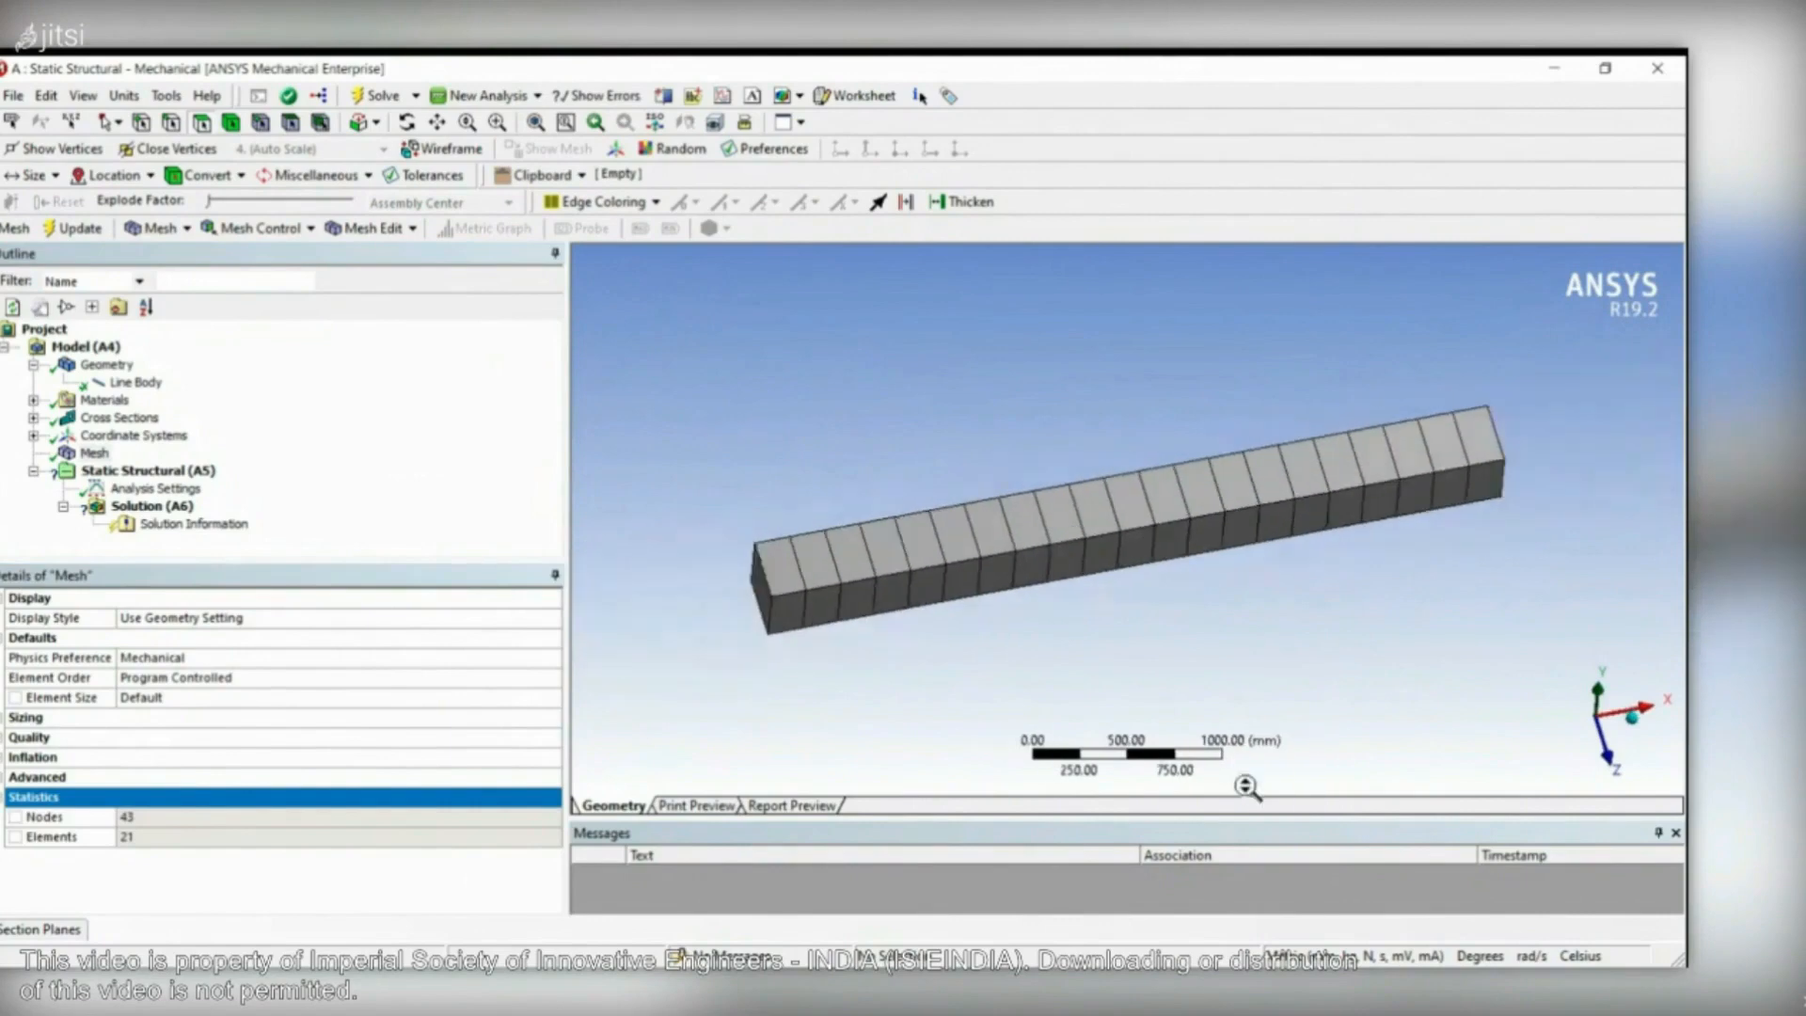
{"action": "middle_click_drag", "start_coordinate": [1247, 787], "coordinate": [1169, 697]}
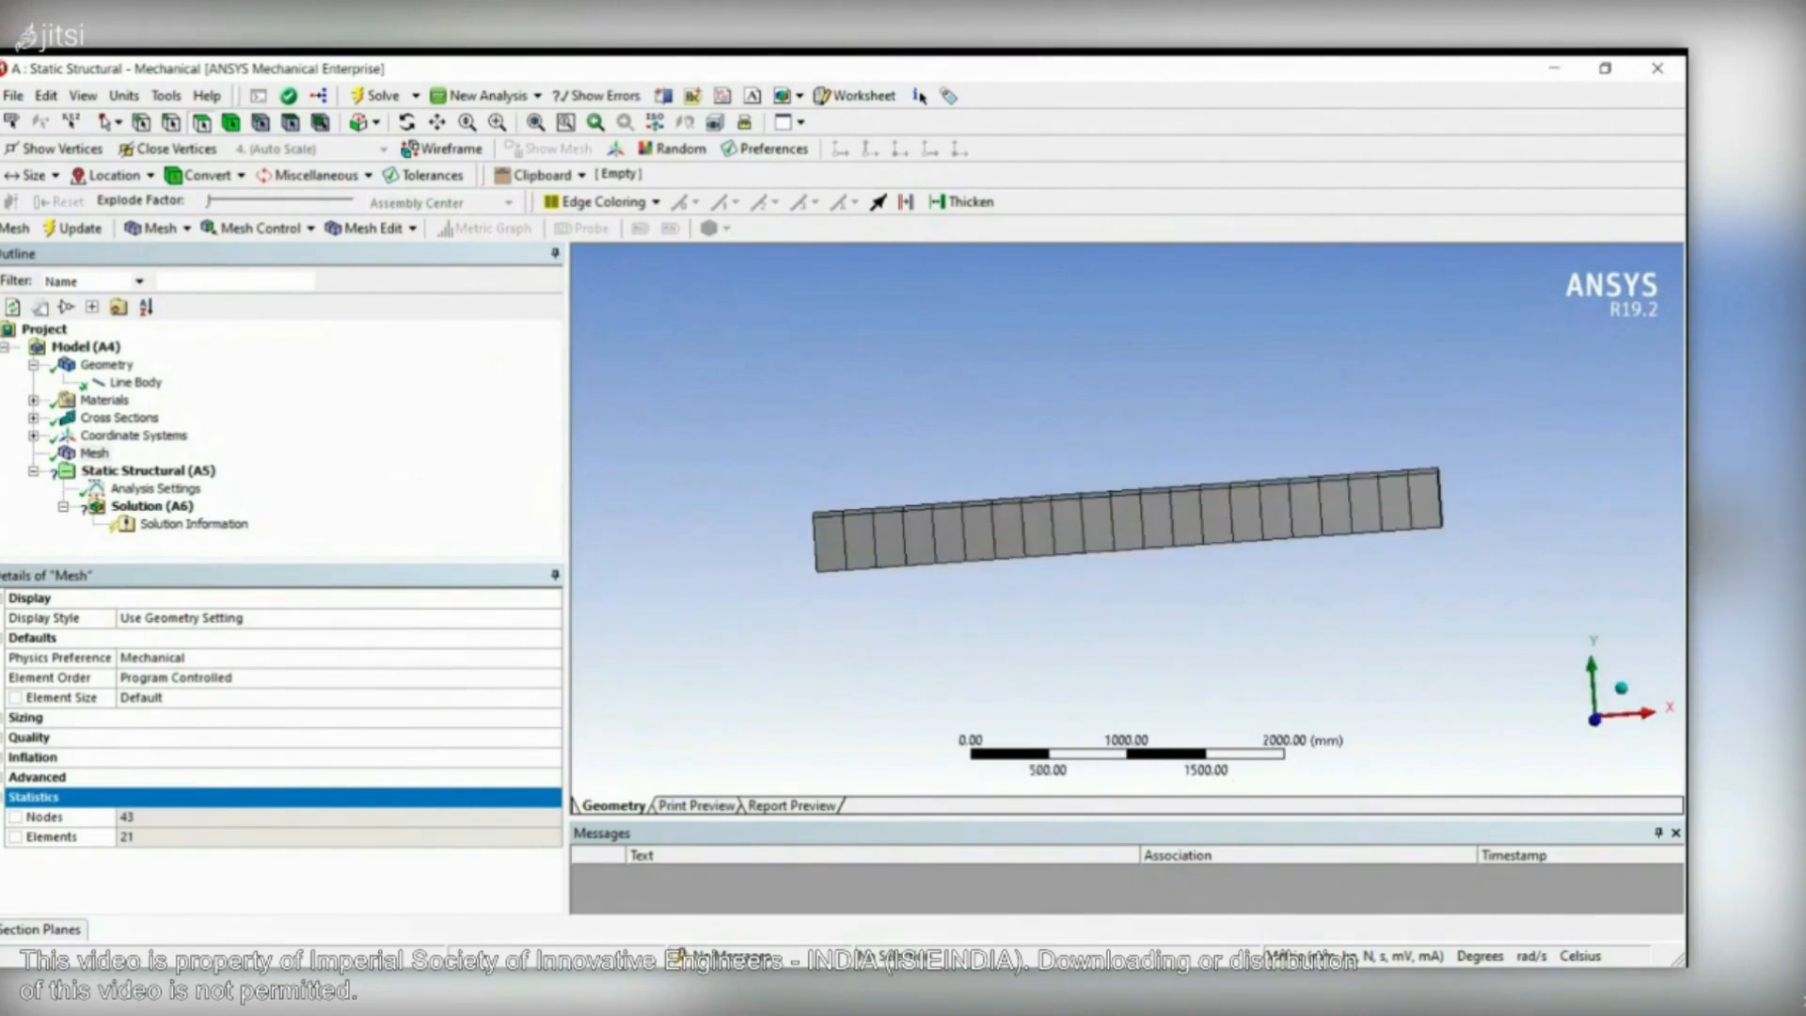
{"action": "middle_click_drag", "start_coordinate": [1340, 783], "coordinate": [1338, 861]}
{"action": "left_click", "coordinate": [1592, 750]}
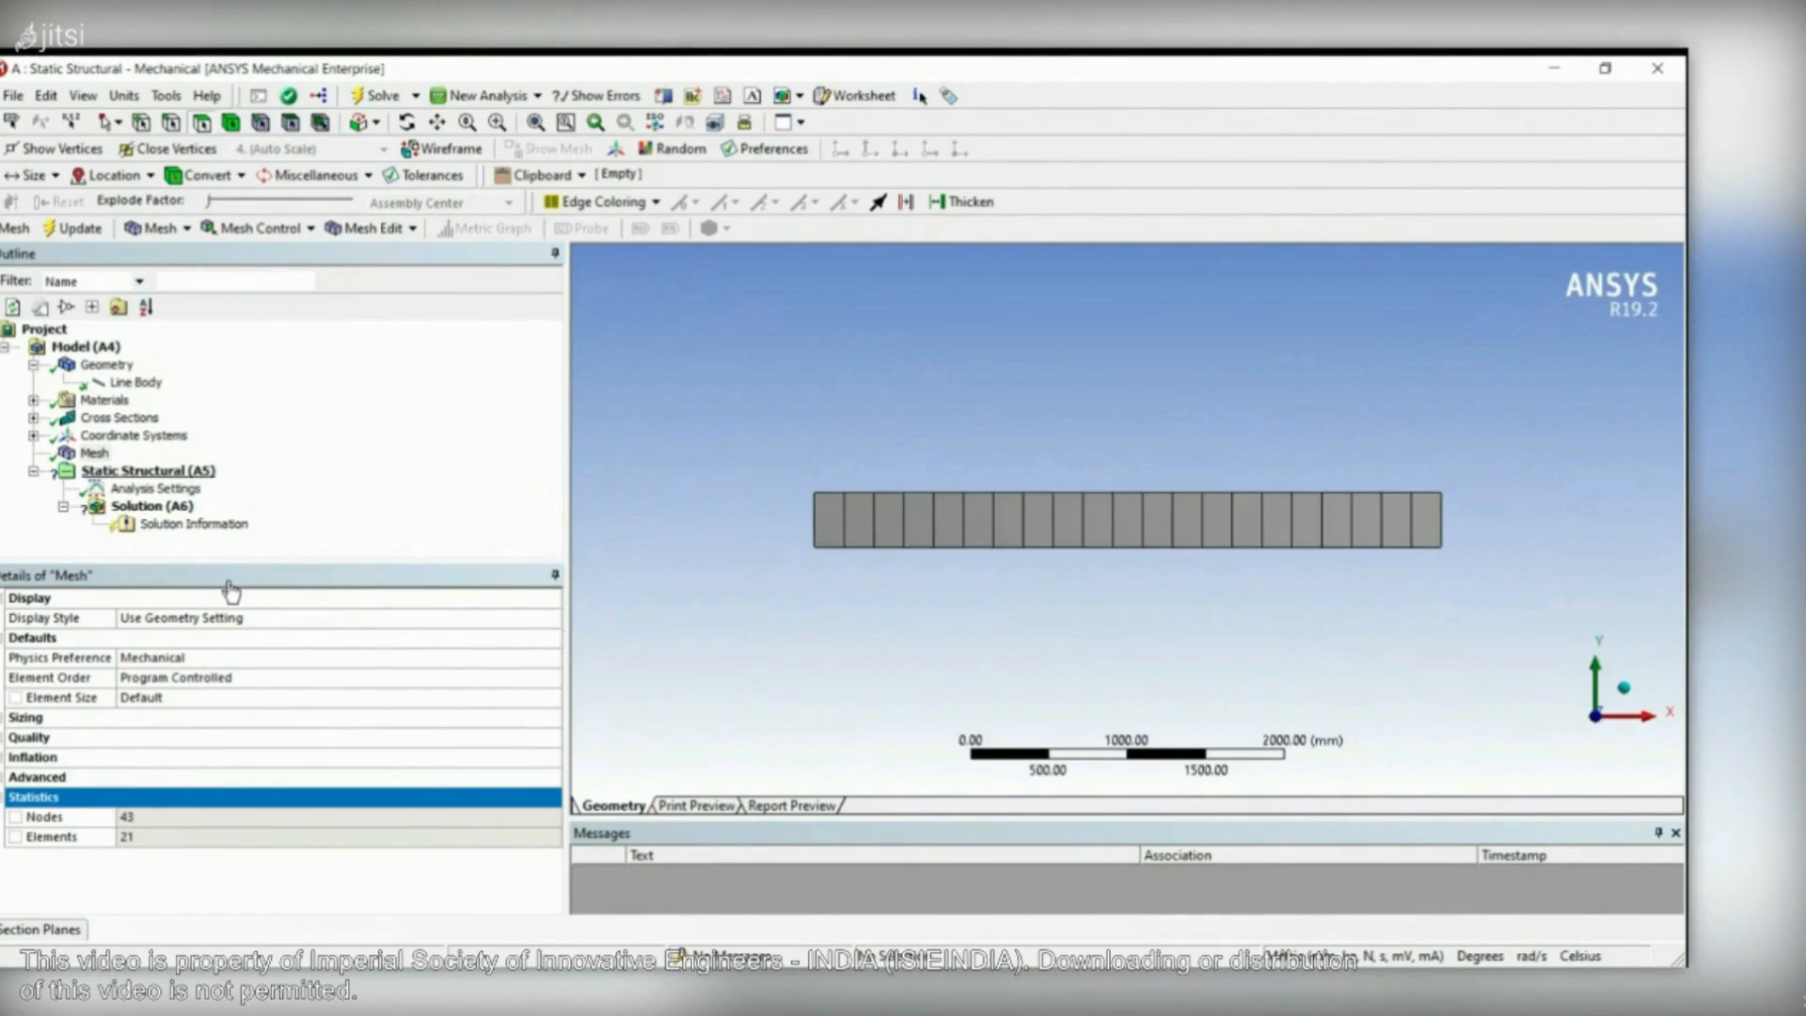
- Select the Static Structural environment and review the loads and supports that can be inserted in it
{"action": "left_click", "coordinate": [149, 471]}
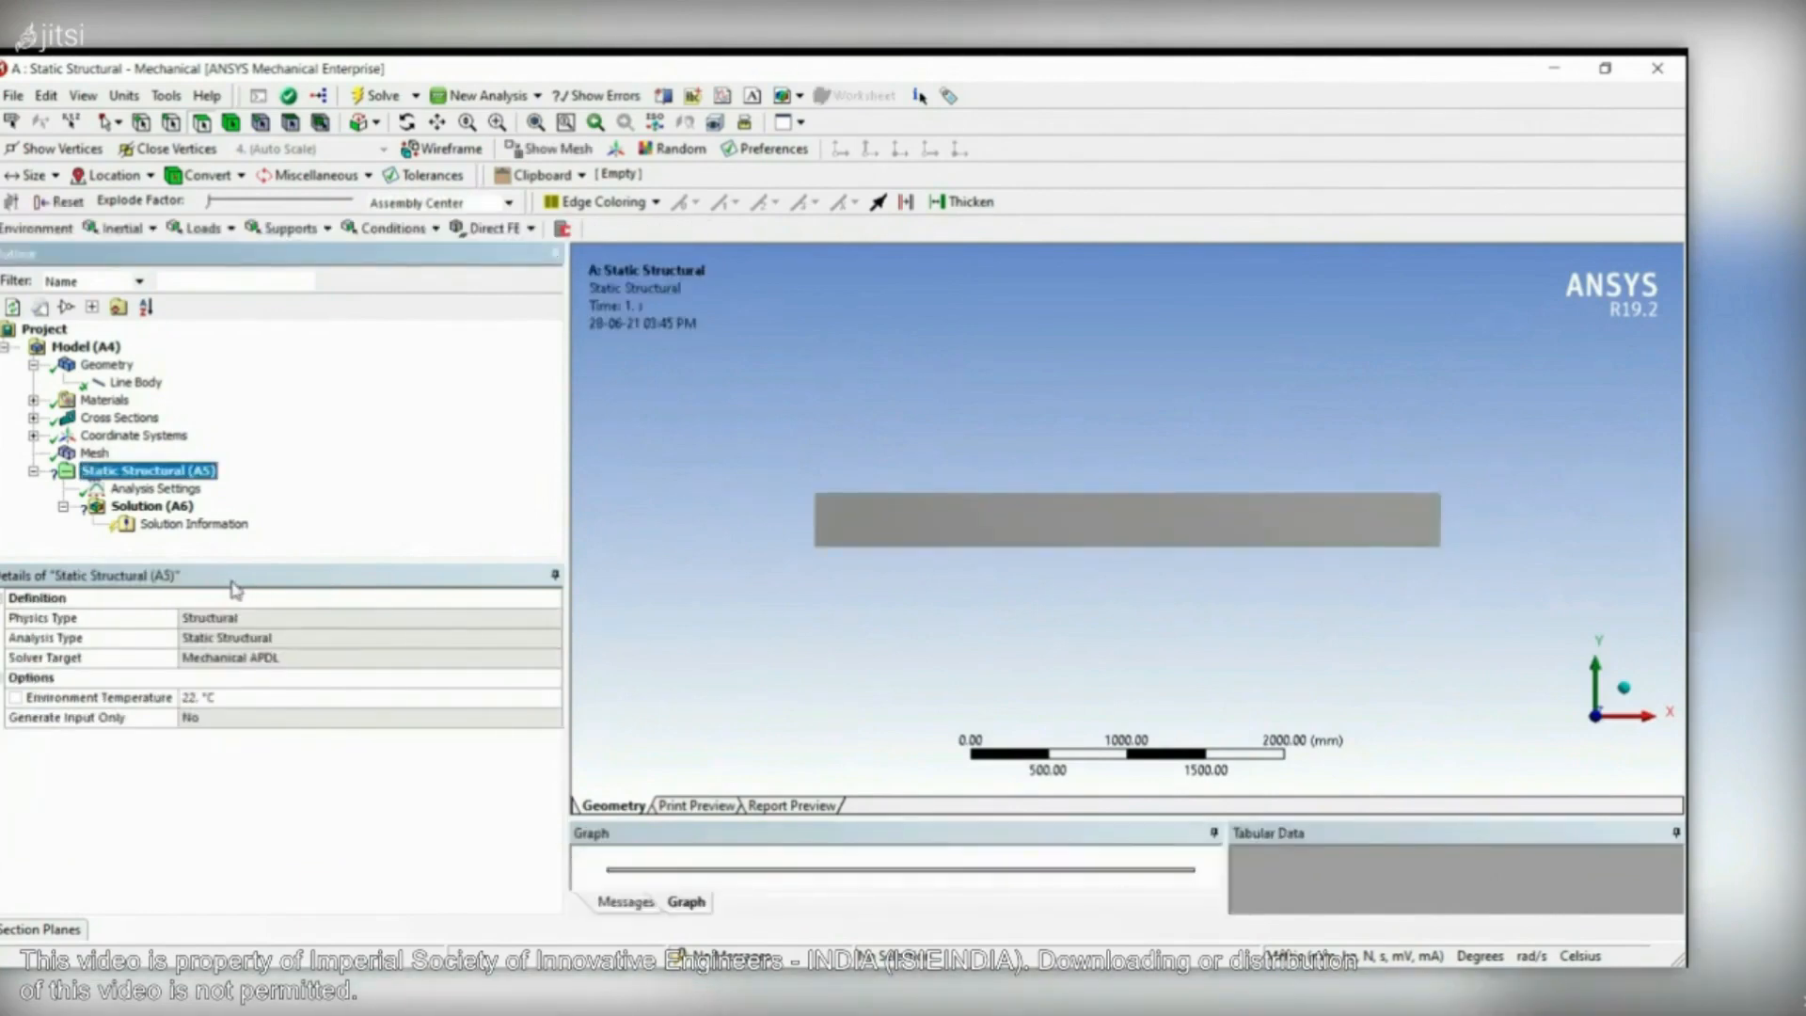
{"action": "right_click", "coordinate": [174, 471]}
{"action": "mouse_move", "coordinate": [216, 484]}
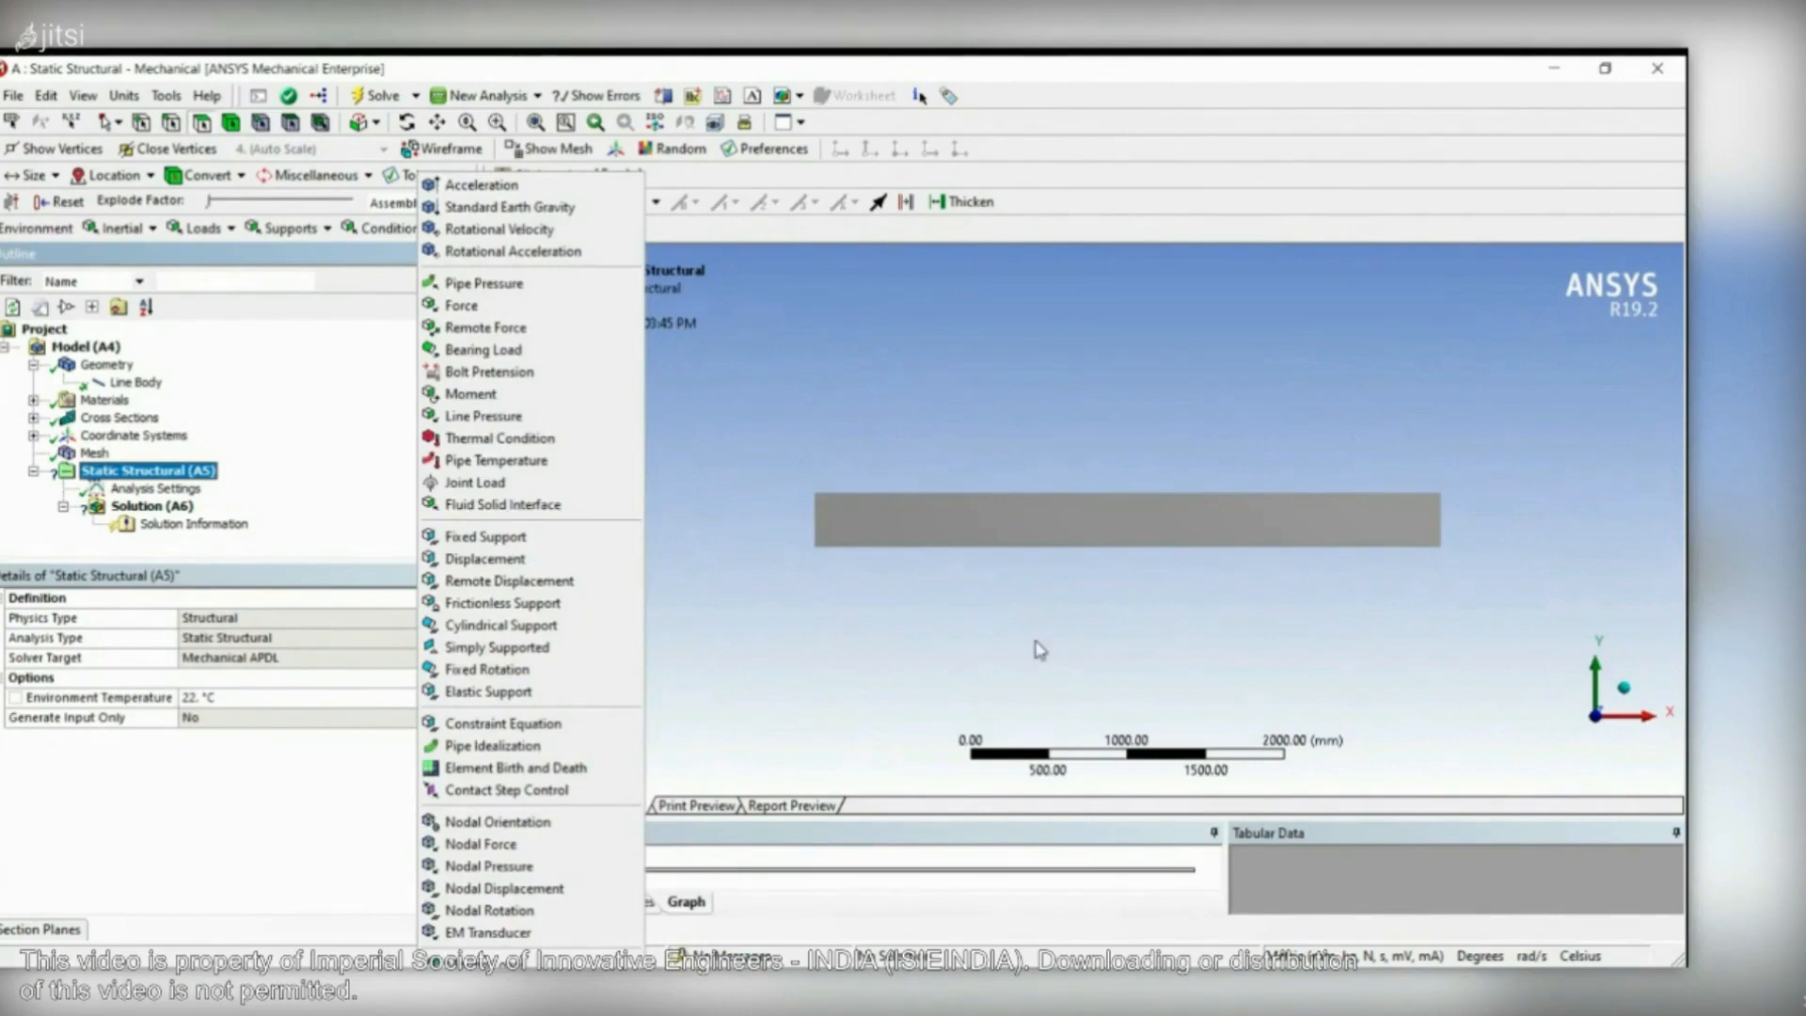
{"action": "left_click", "coordinate": [395, 456]}
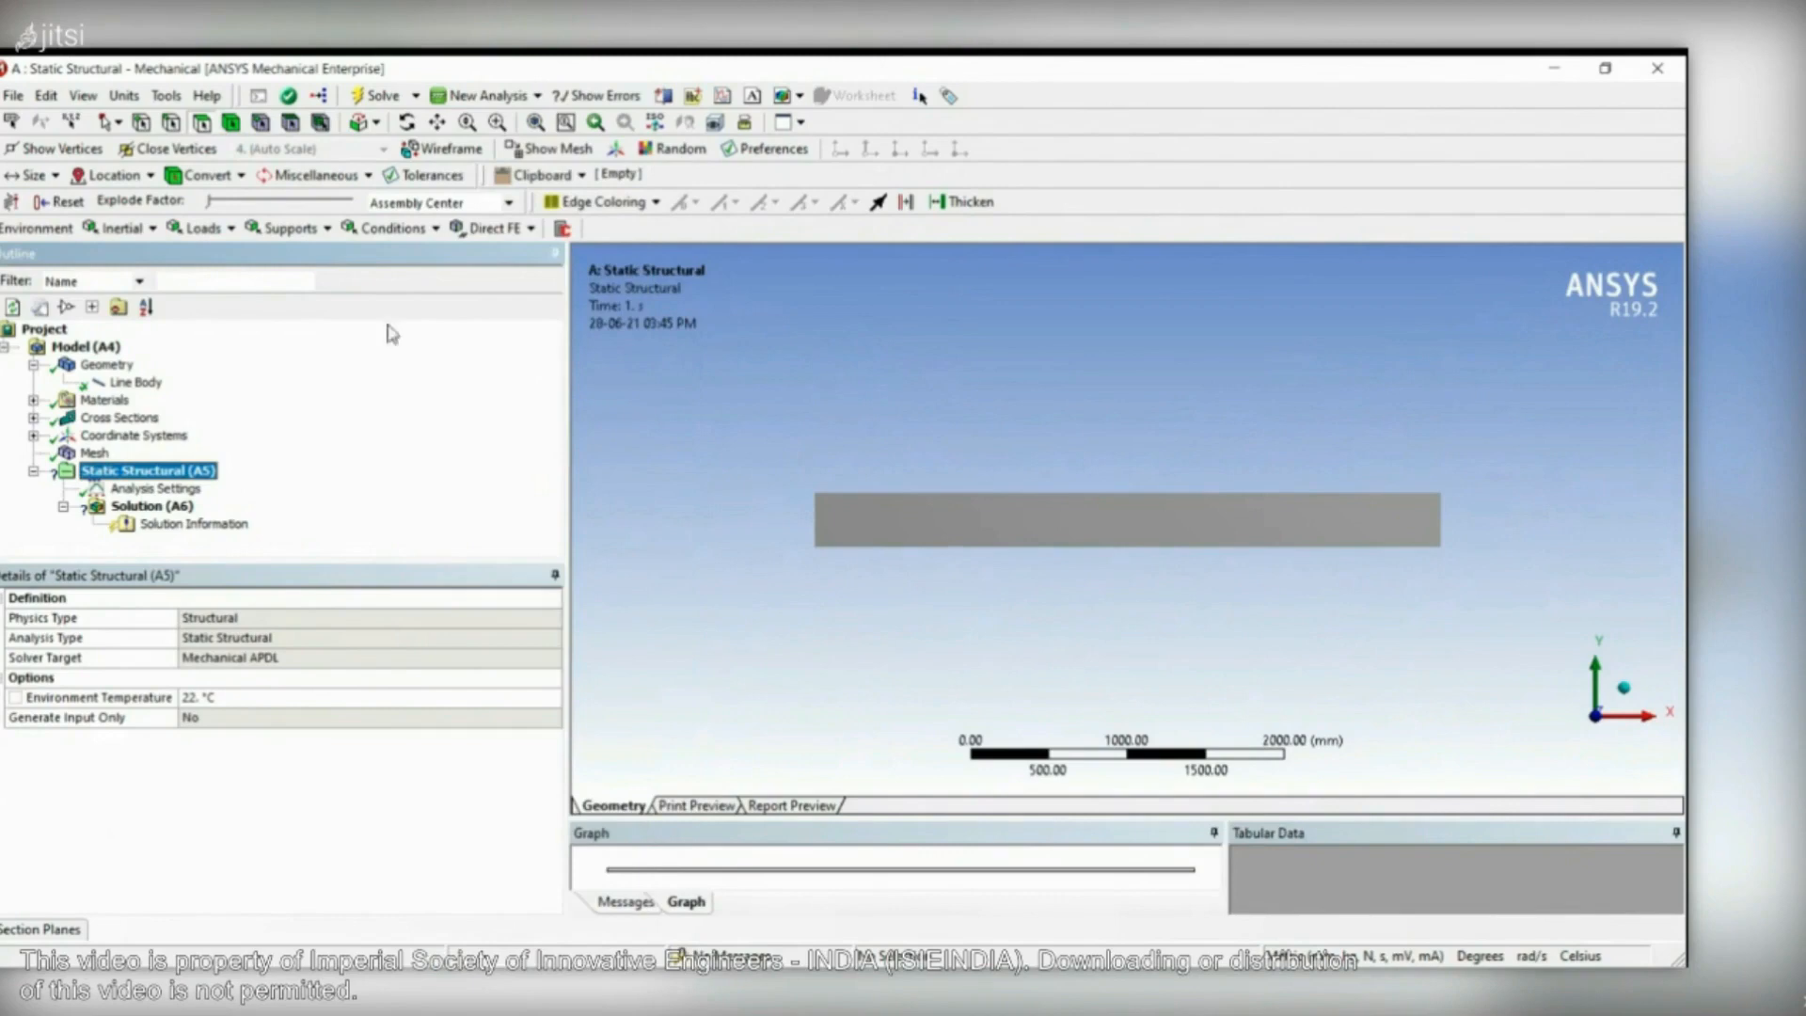
- Add a Fixed Support to the end vertex of the beam on its negative X side
{"action": "left_click", "coordinate": [292, 229]}
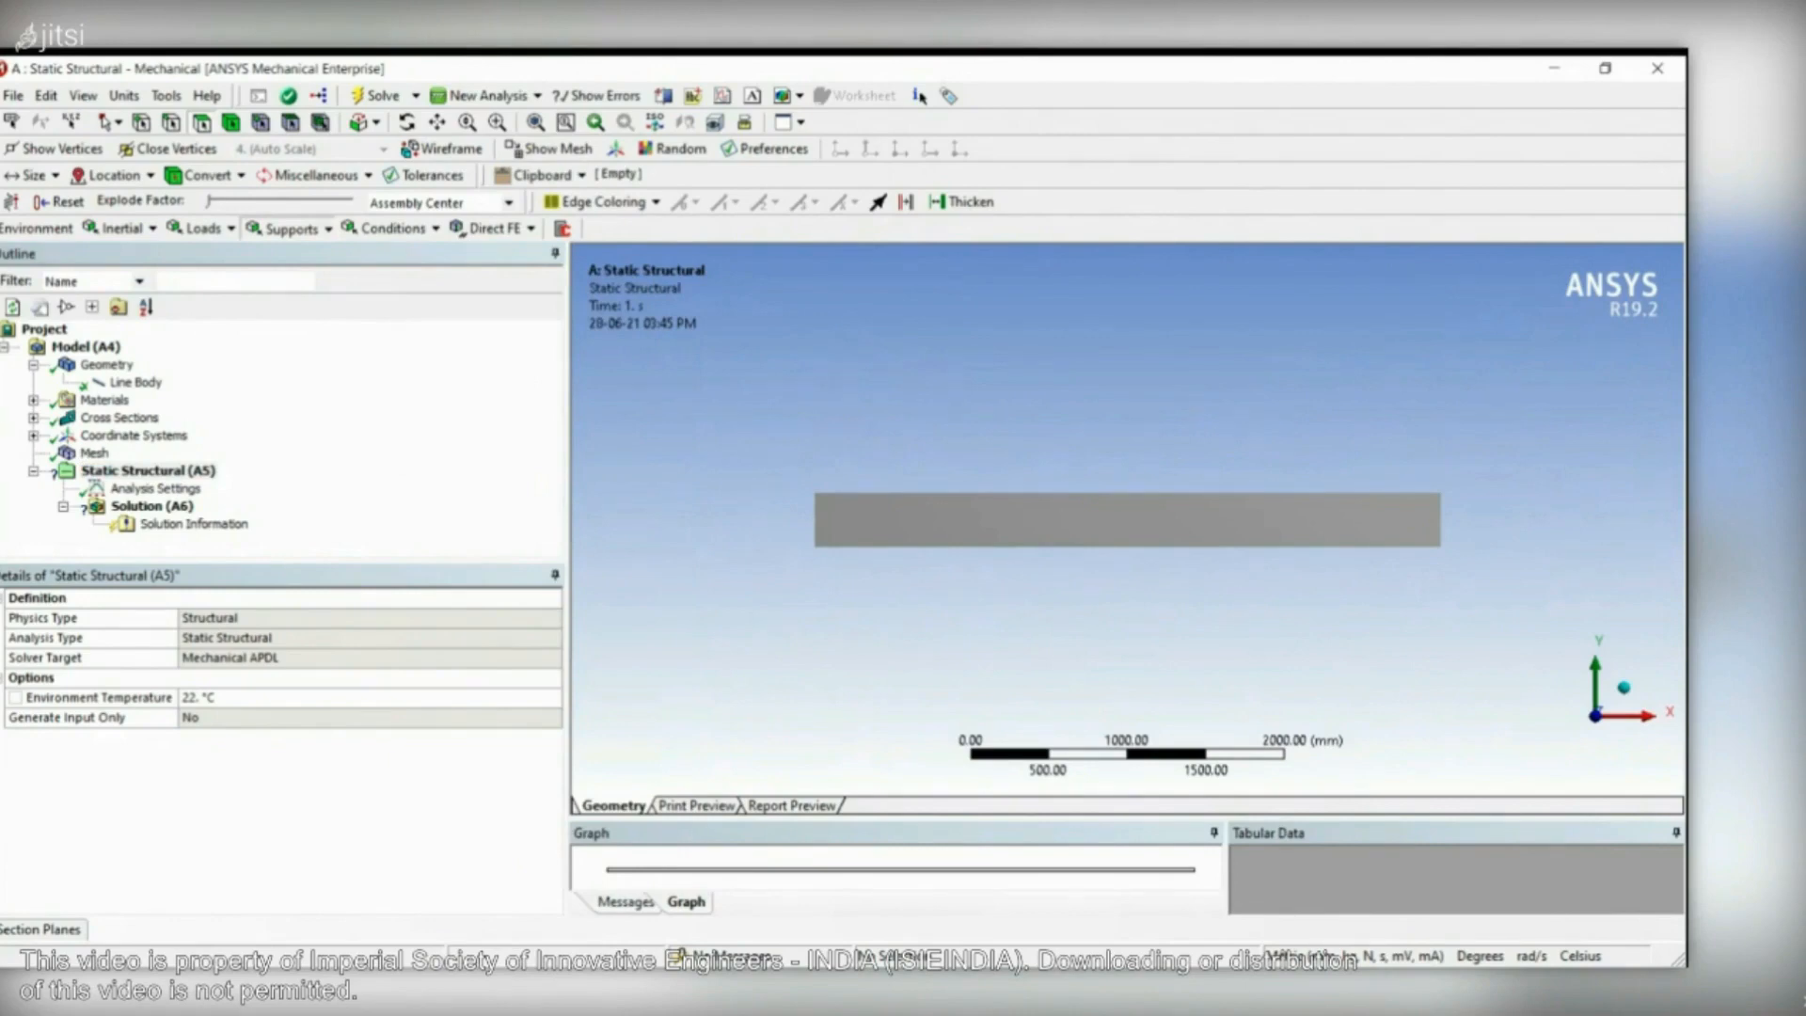
{"action": "left_click", "coordinate": [312, 255]}
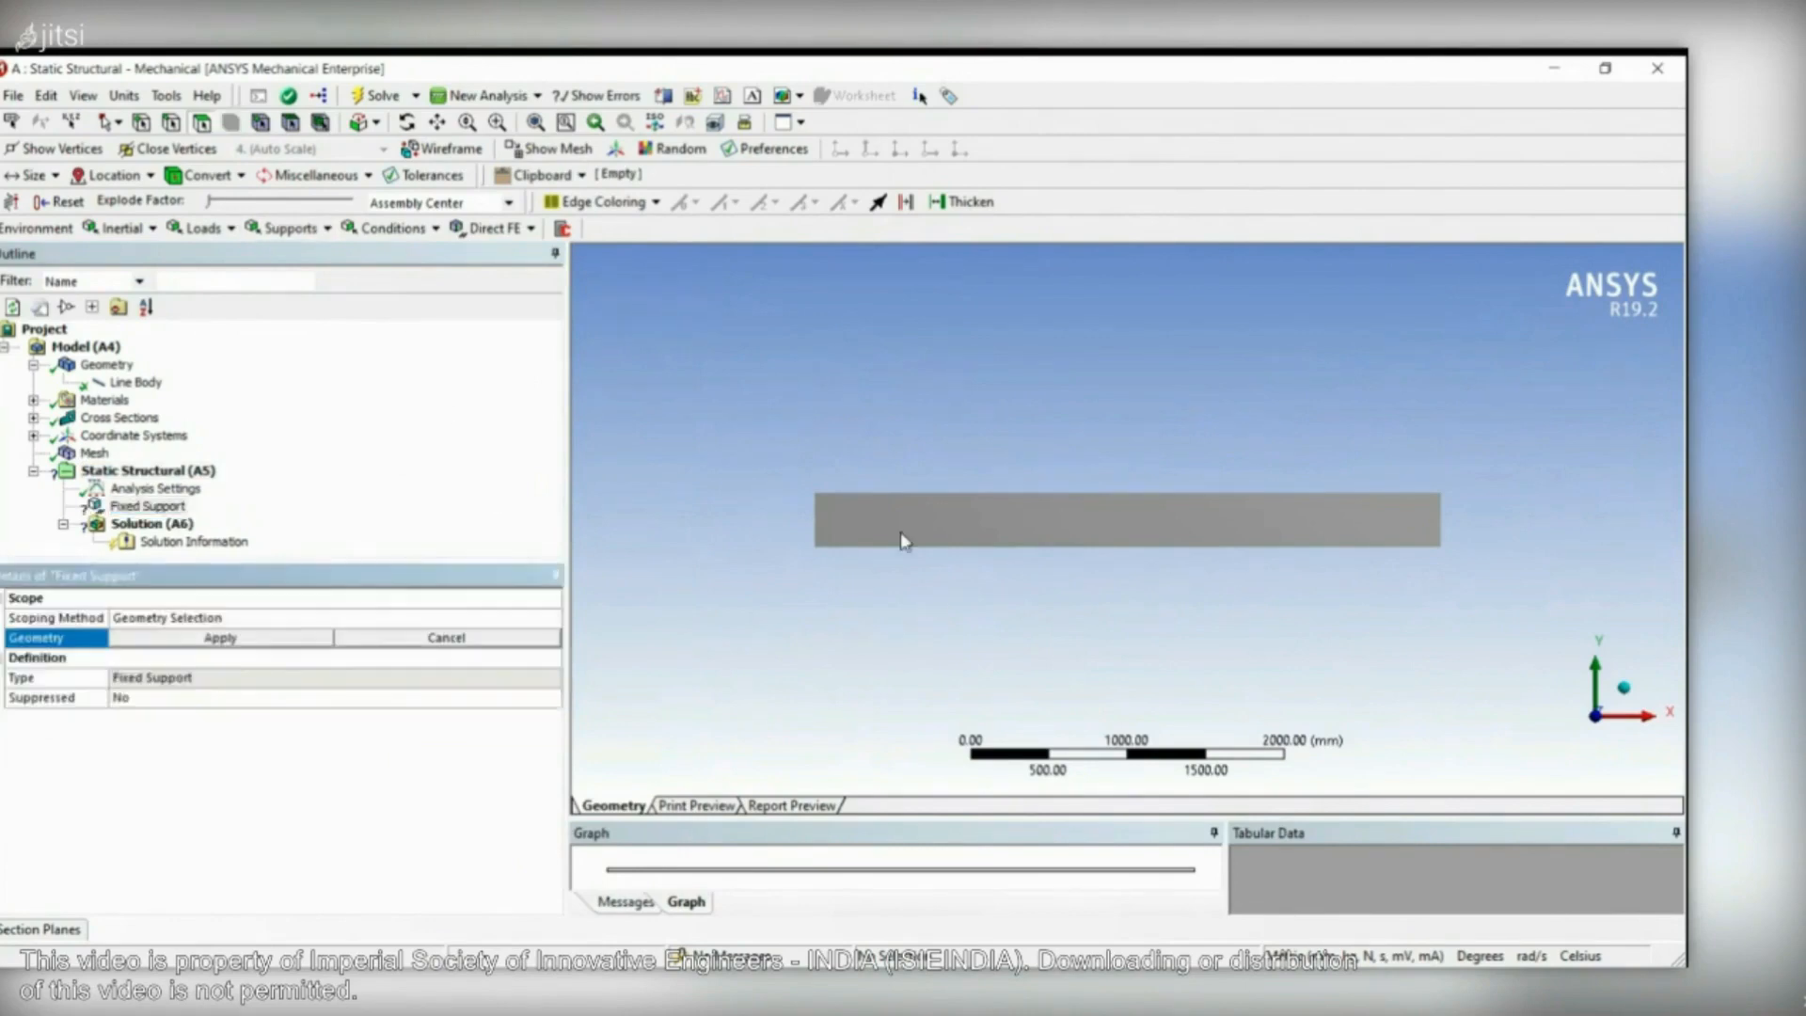
{"action": "left_click", "coordinate": [191, 153]}
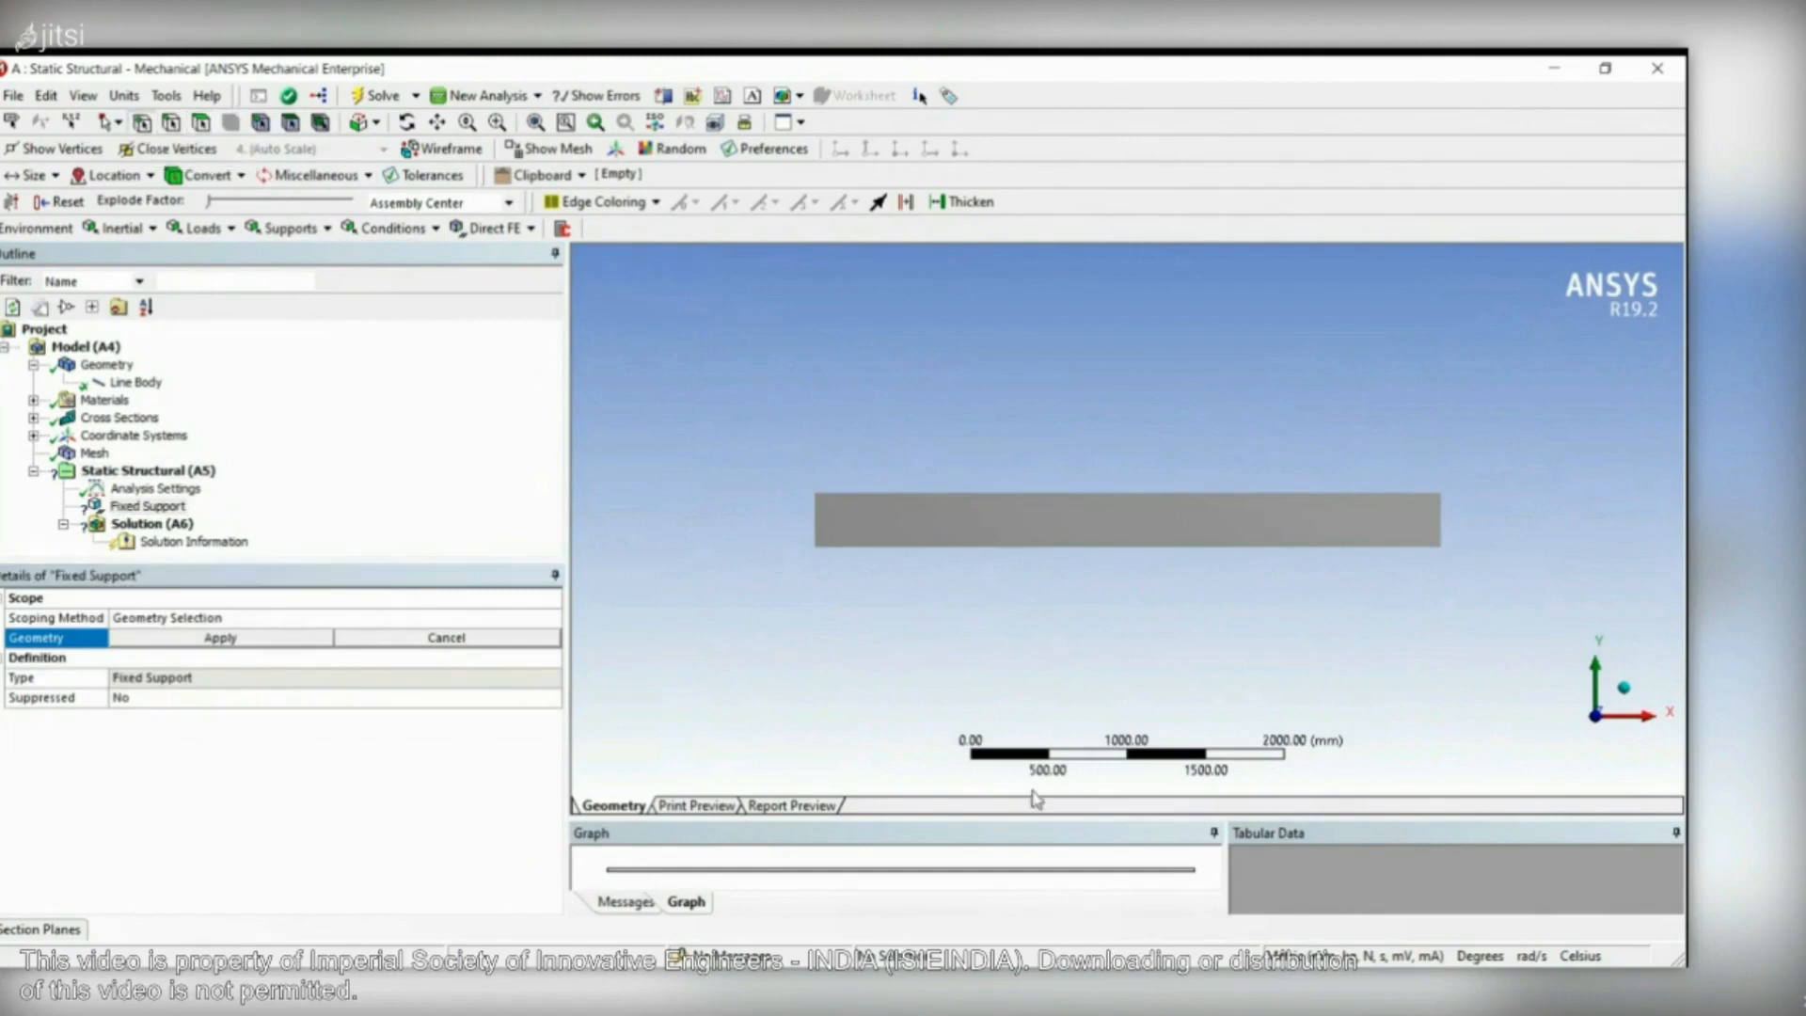
{"action": "left_click", "coordinate": [1028, 644]}
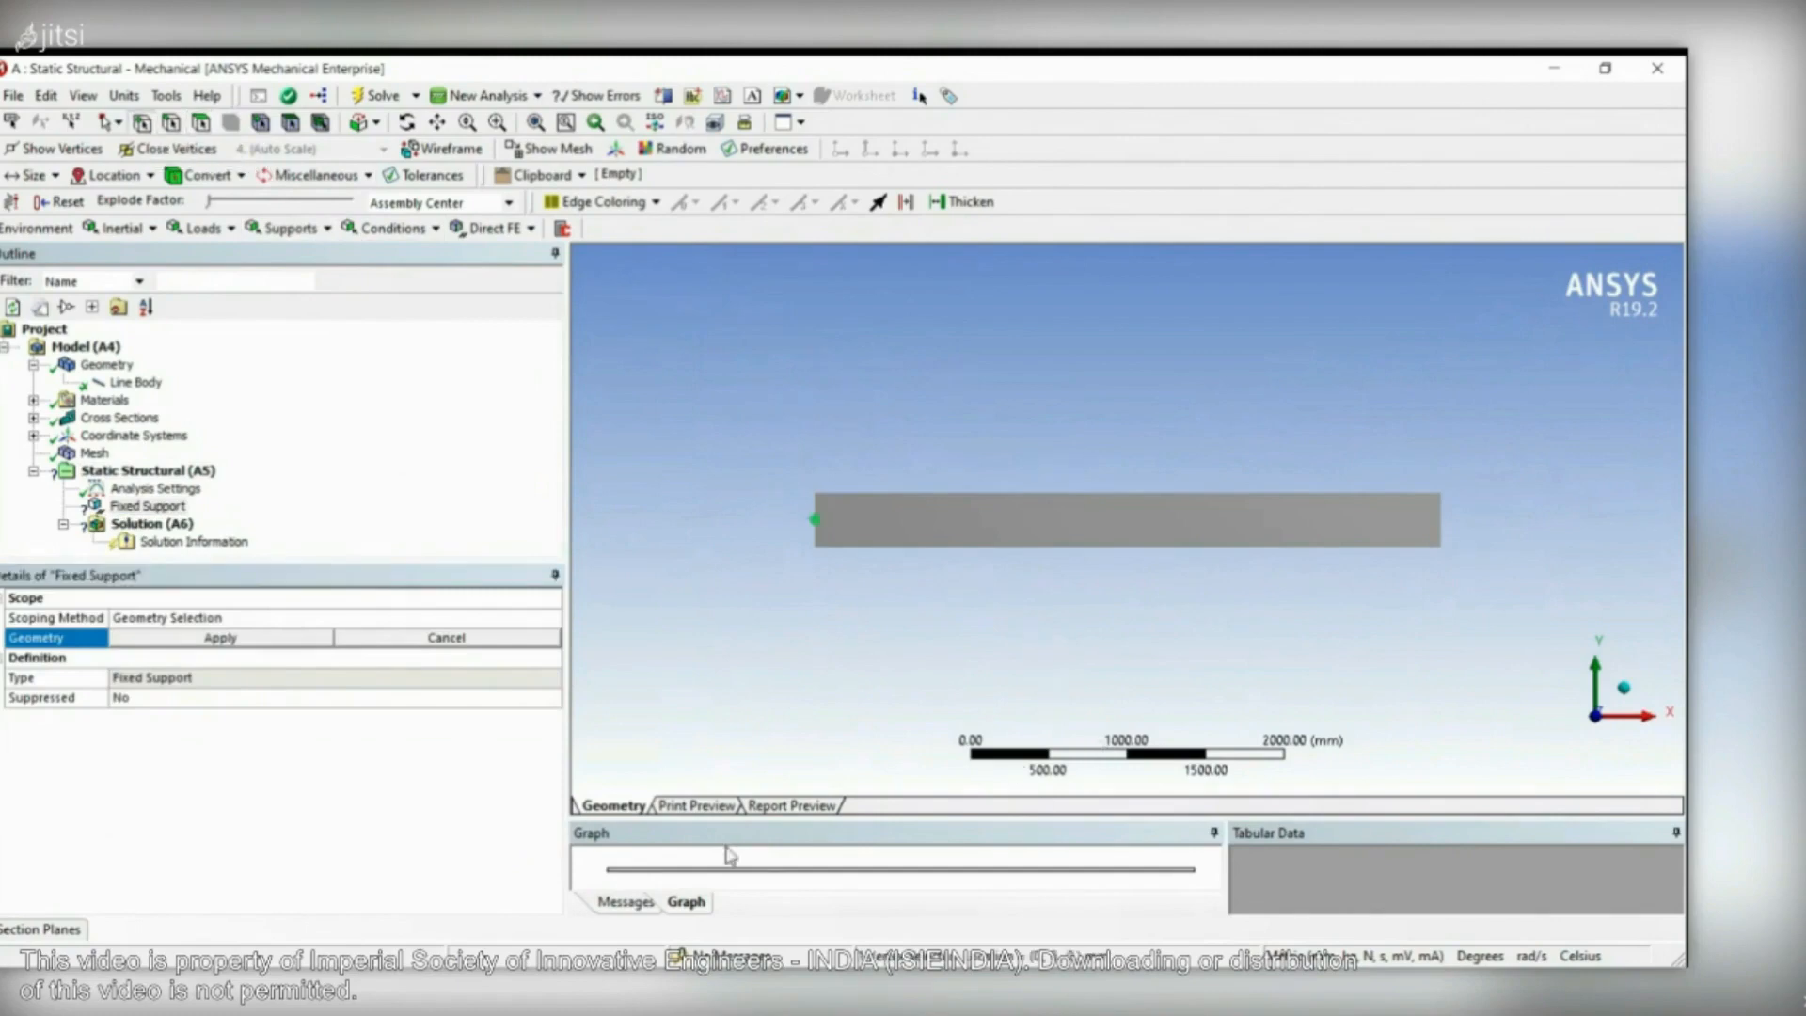
{"action": "left_click", "coordinate": [302, 638]}
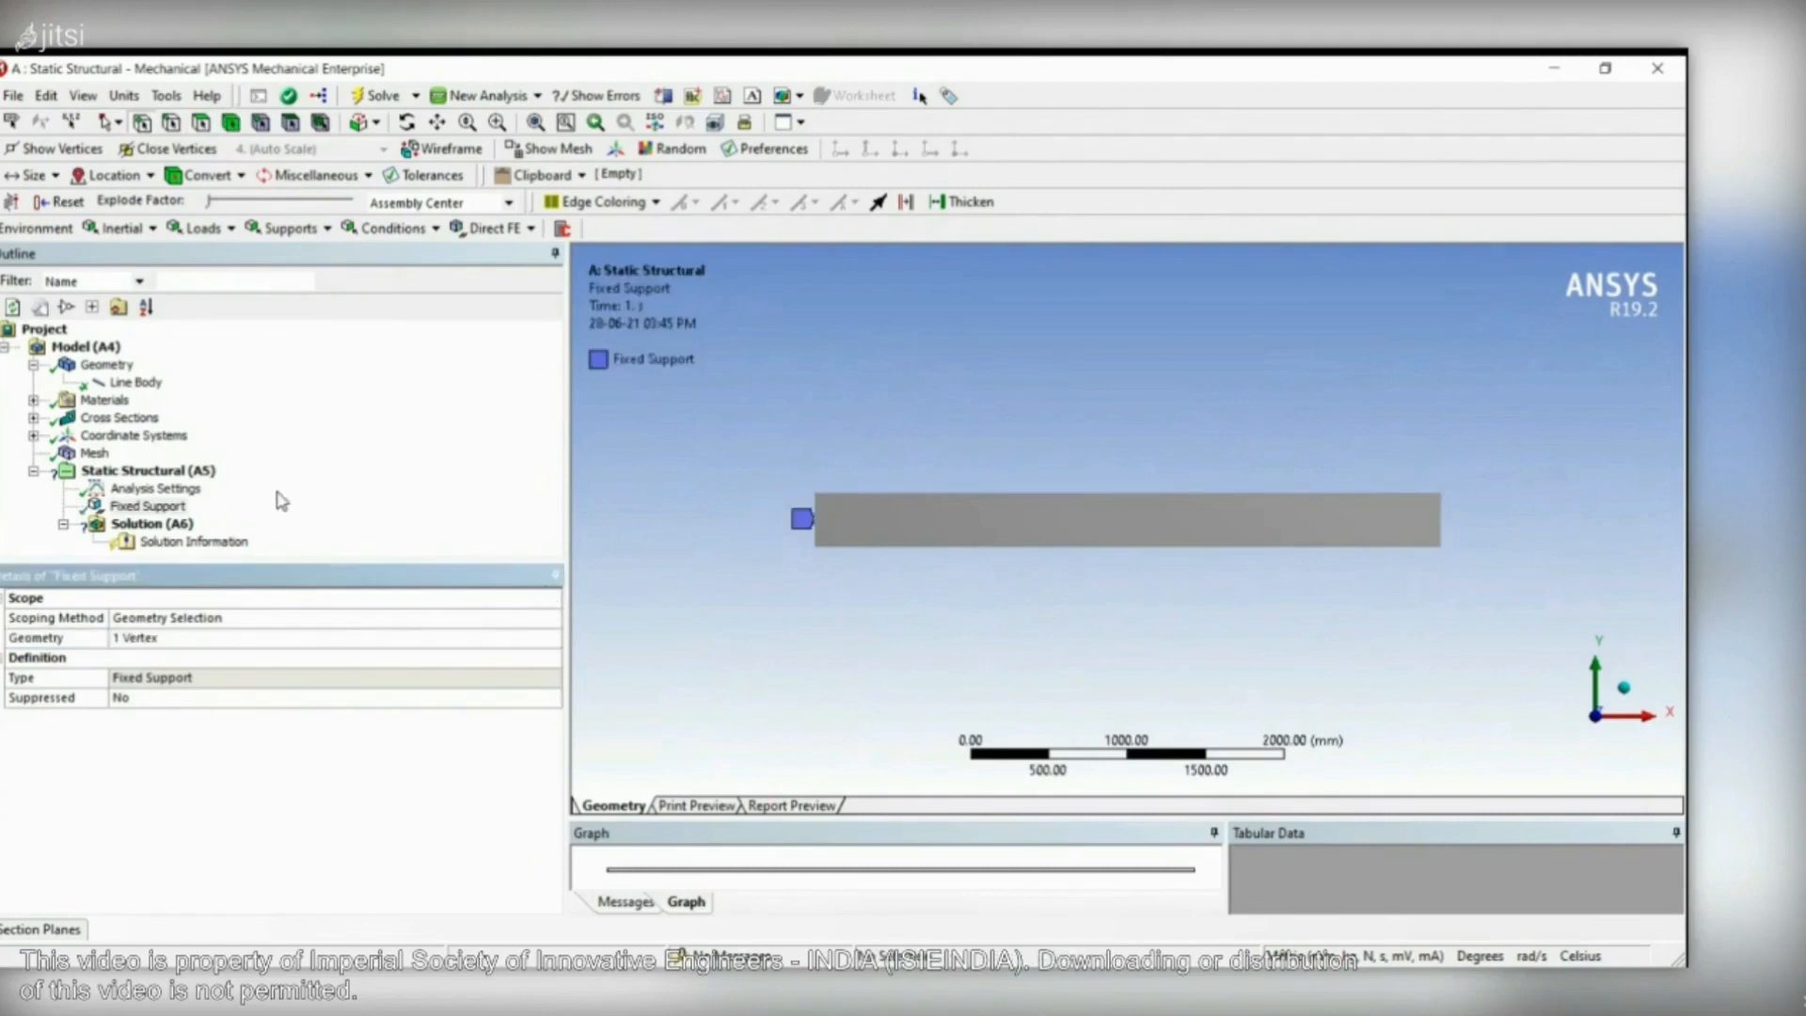
- Add a Force load to the Static Structural environment, scoped to the beam's end vertex opposite the fixed support
{"action": "left_click", "coordinate": [345, 469]}
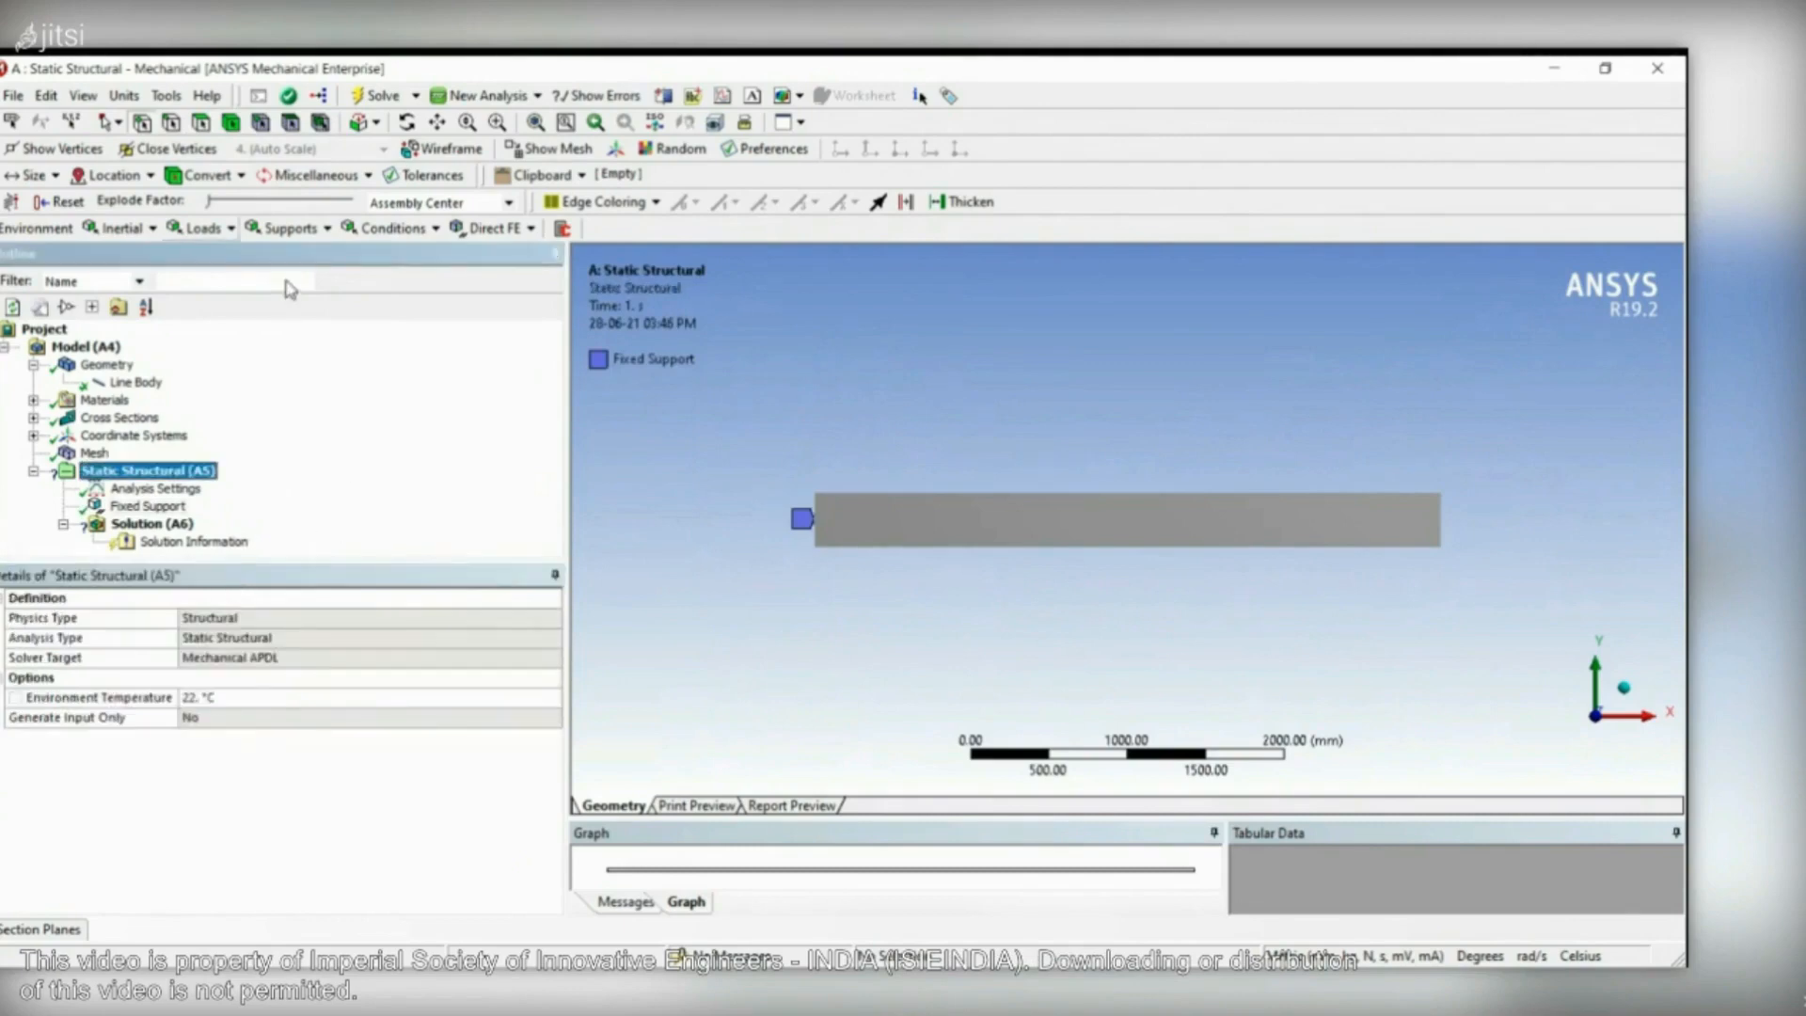
{"action": "left_click", "coordinate": [202, 229]}
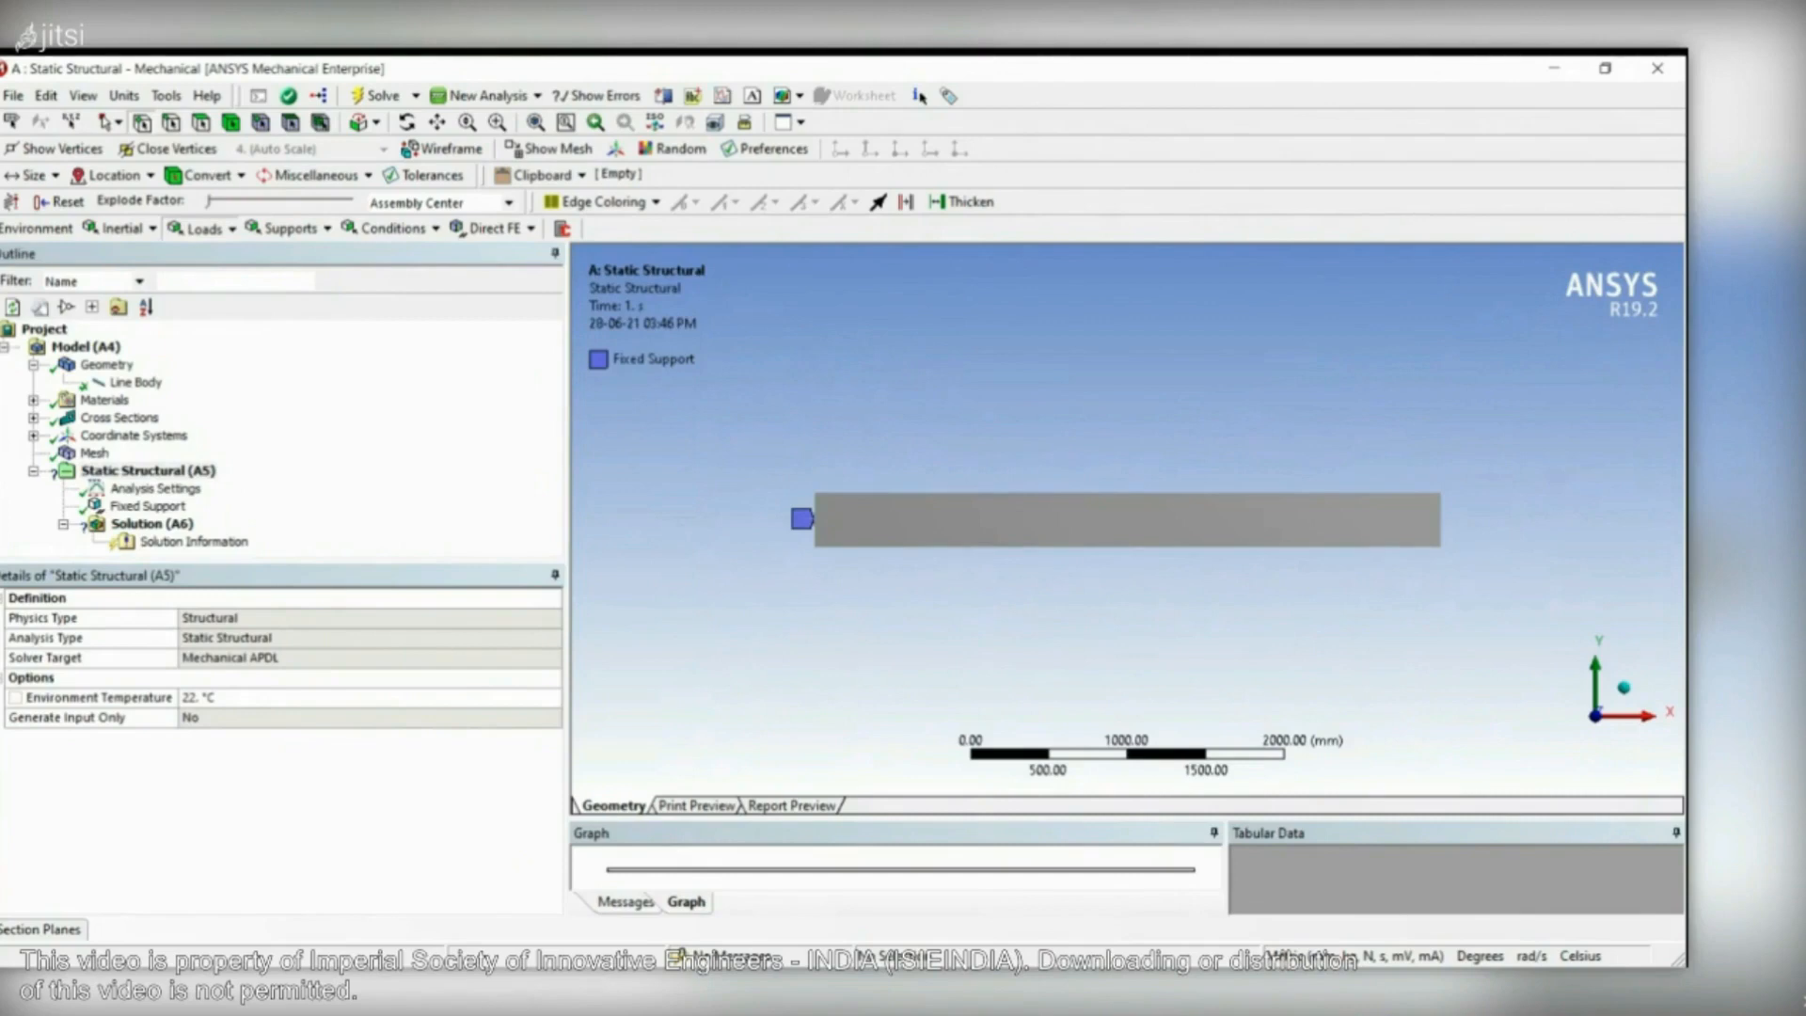
{"action": "left_click", "coordinate": [293, 403]}
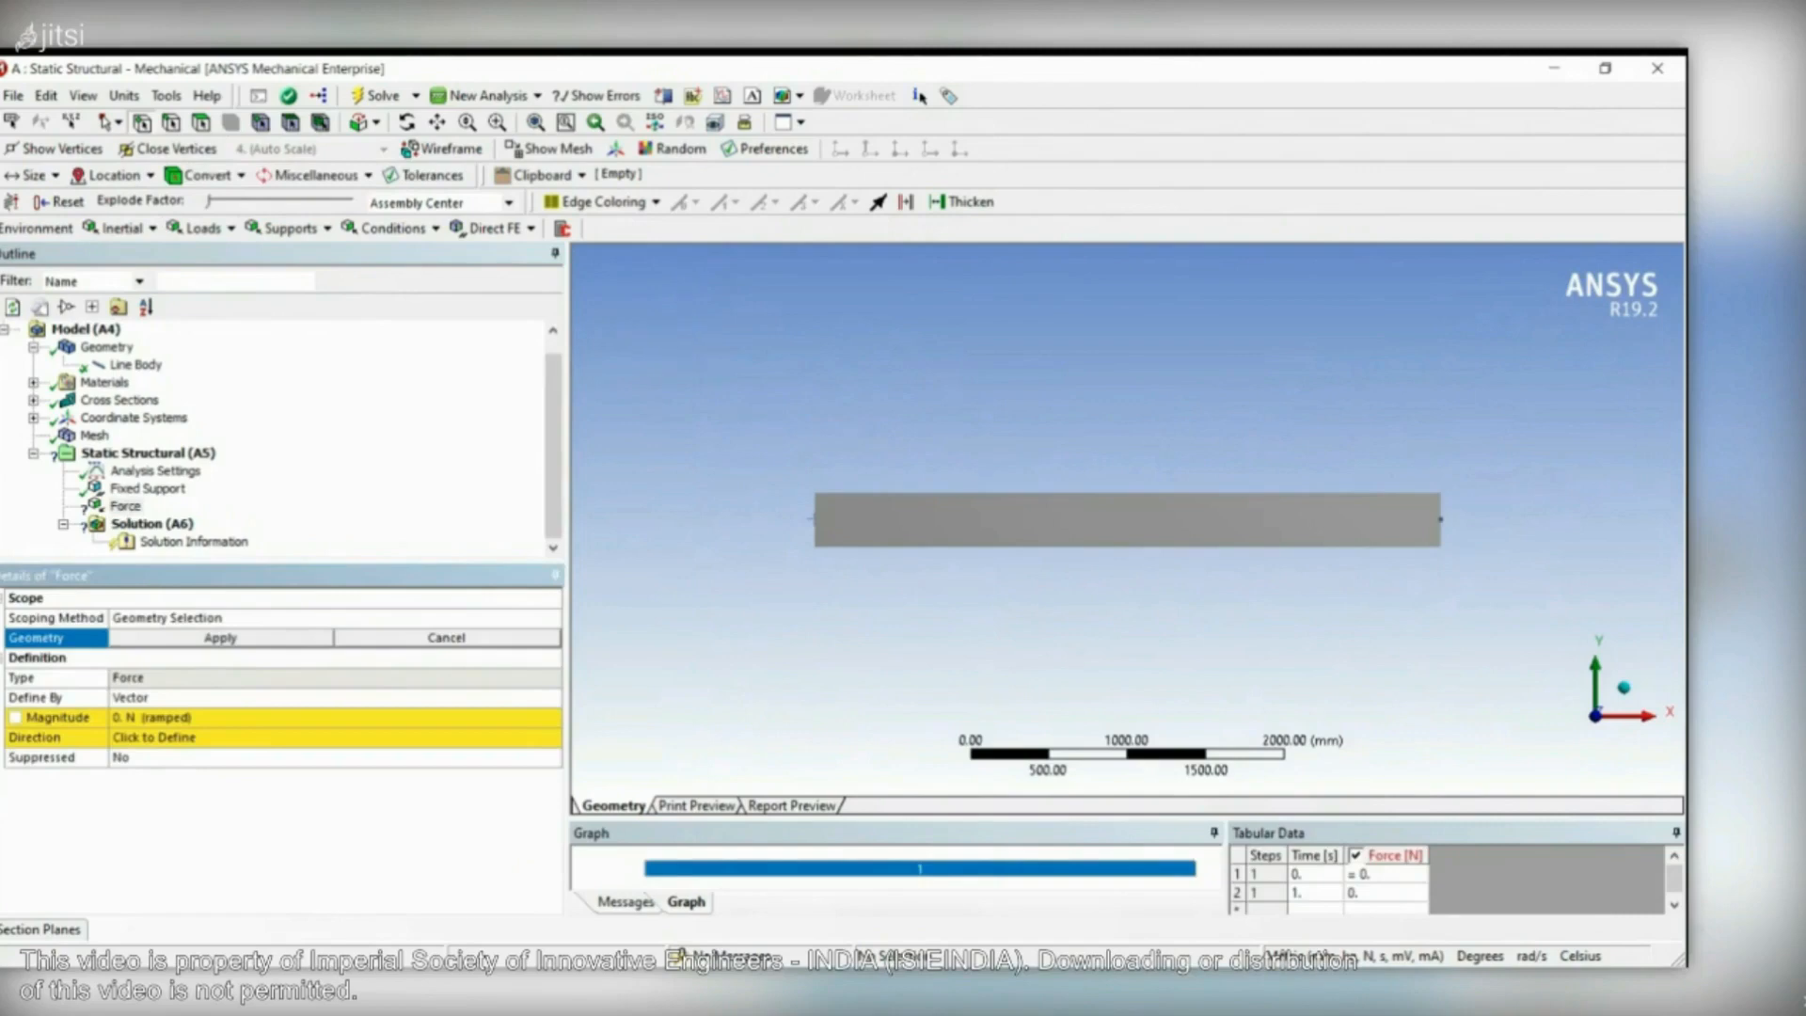
{"action": "left_click", "coordinate": [1440, 518]}
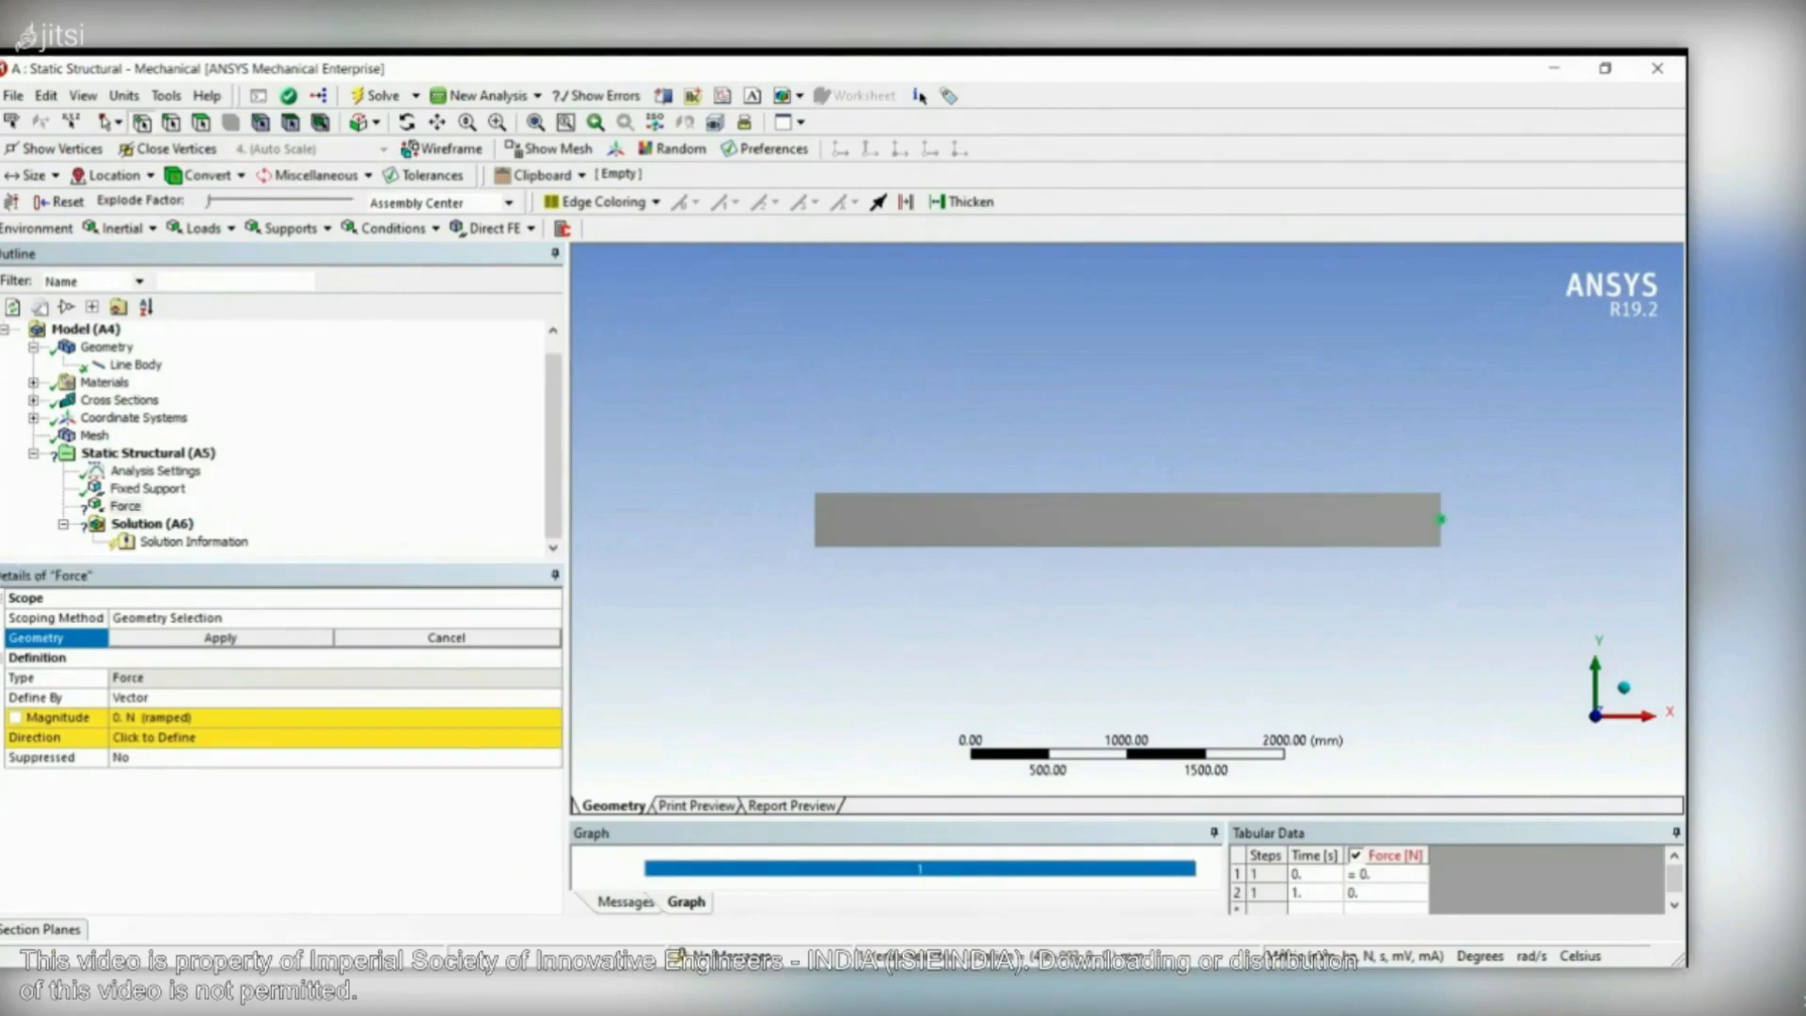
{"action": "left_click", "coordinate": [316, 801]}
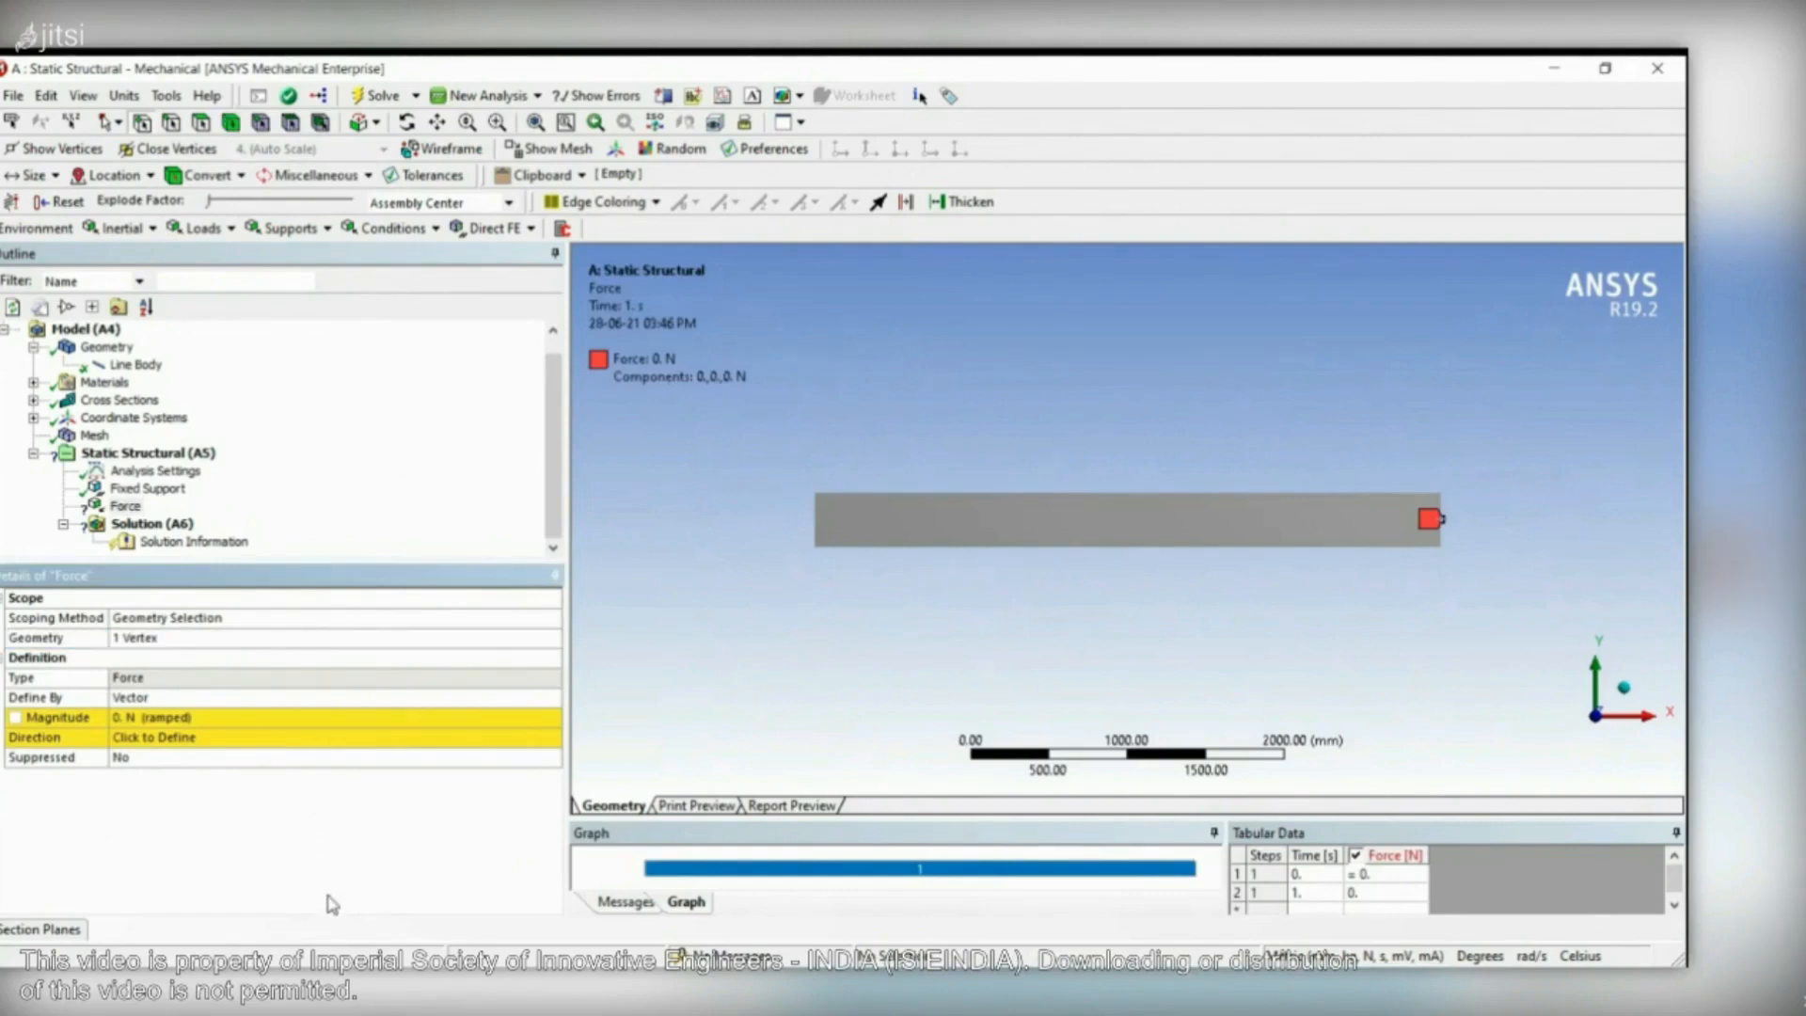
- Define the force by components with a Y component of -6000 N, and review the fixed support and force
{"action": "left_click", "coordinate": [533, 864]}
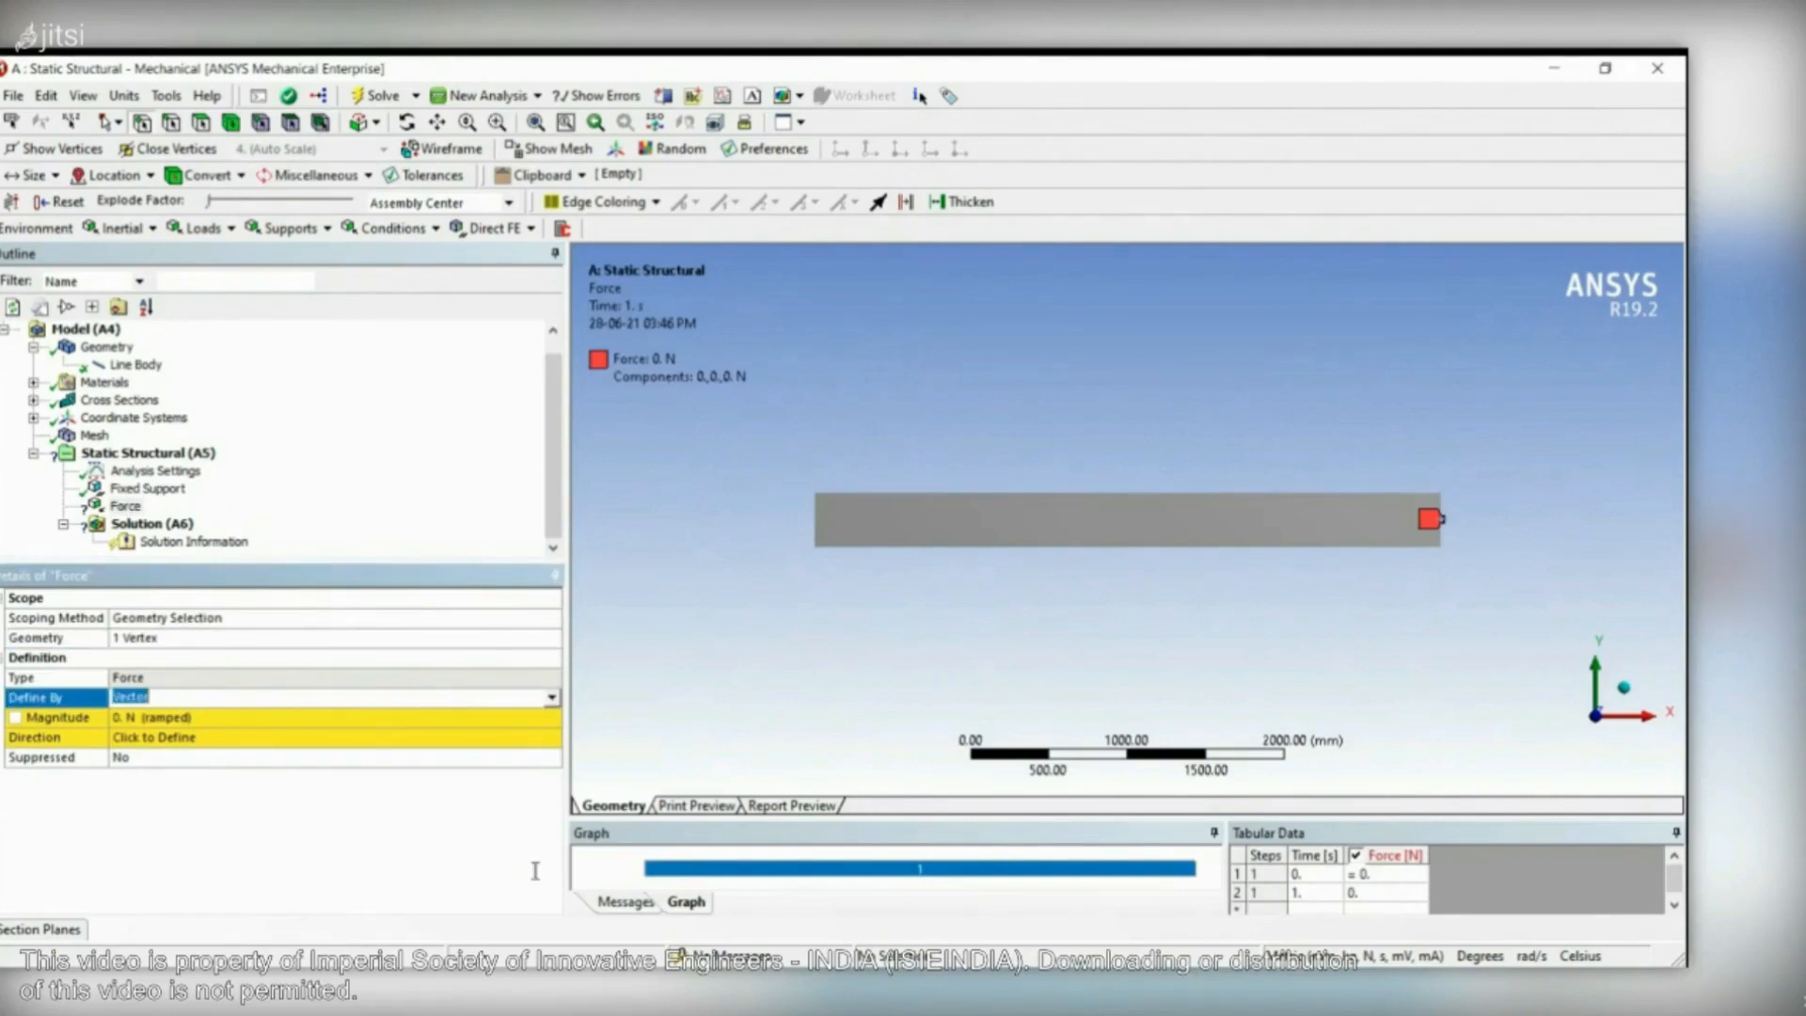
{"action": "left_click", "coordinate": [696, 864]}
{"action": "left_click", "coordinate": [625, 887]}
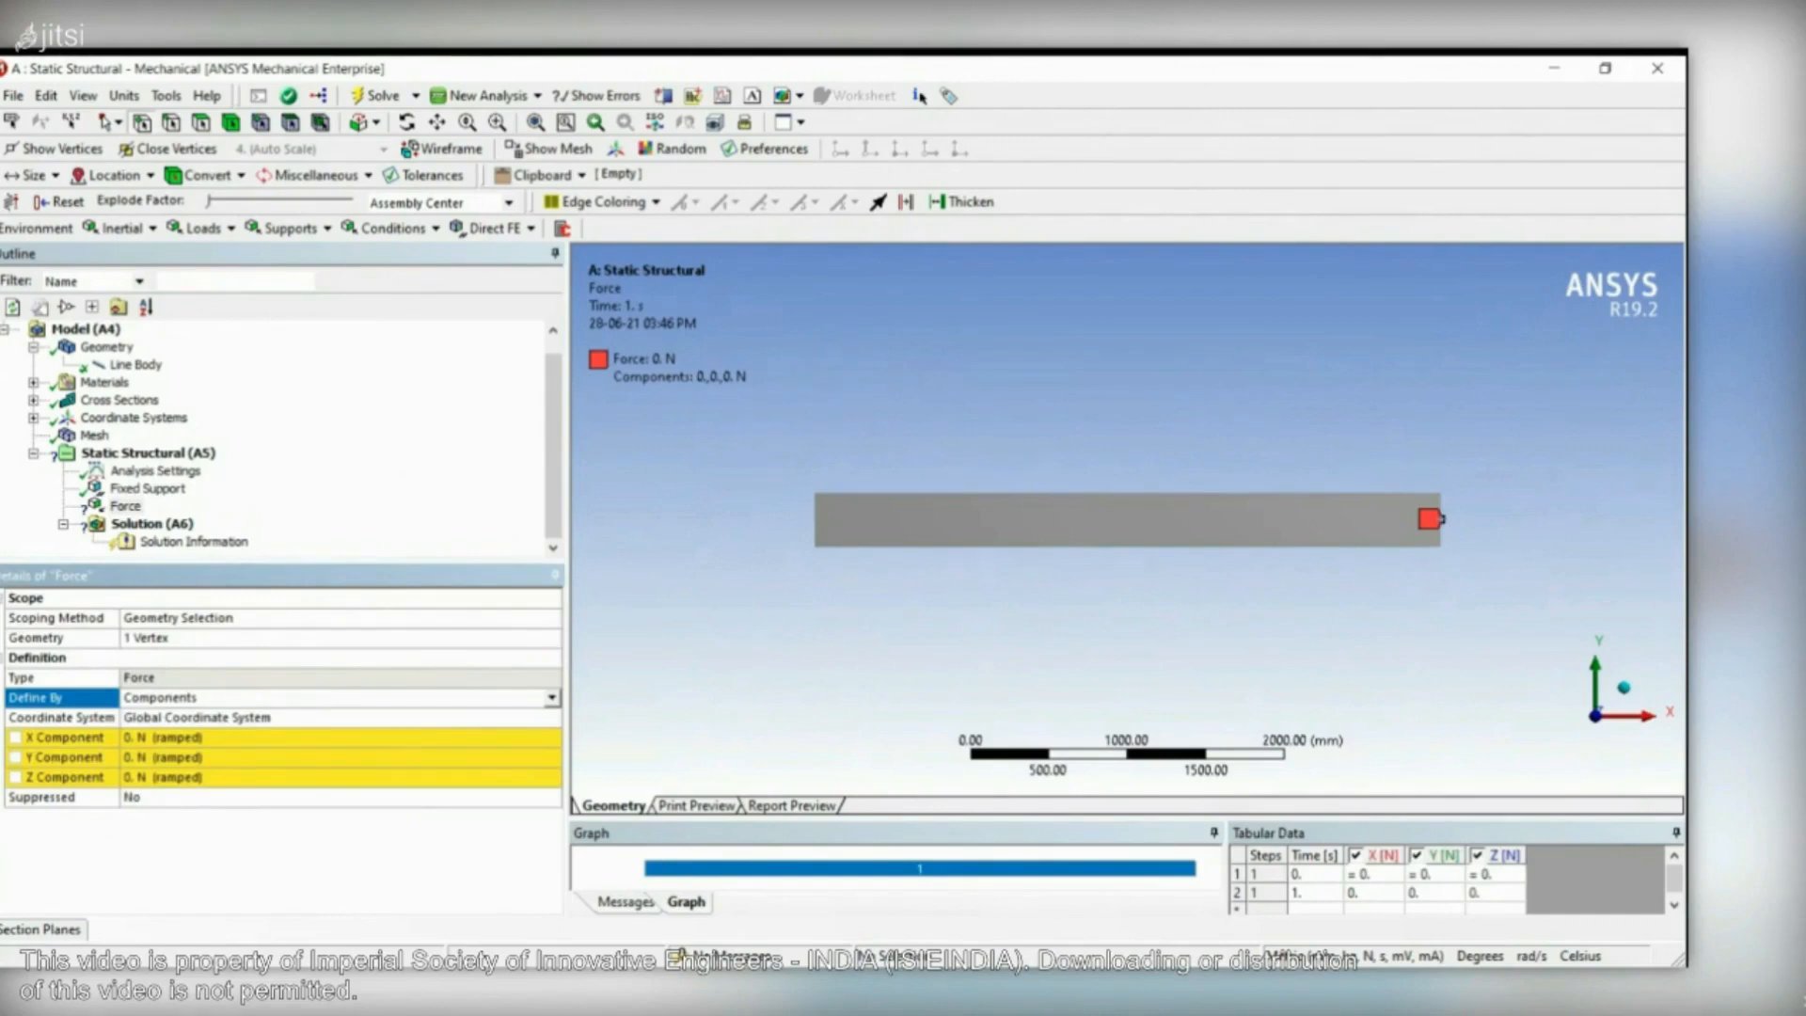
{"action": "left_click", "coordinate": [331, 757]}
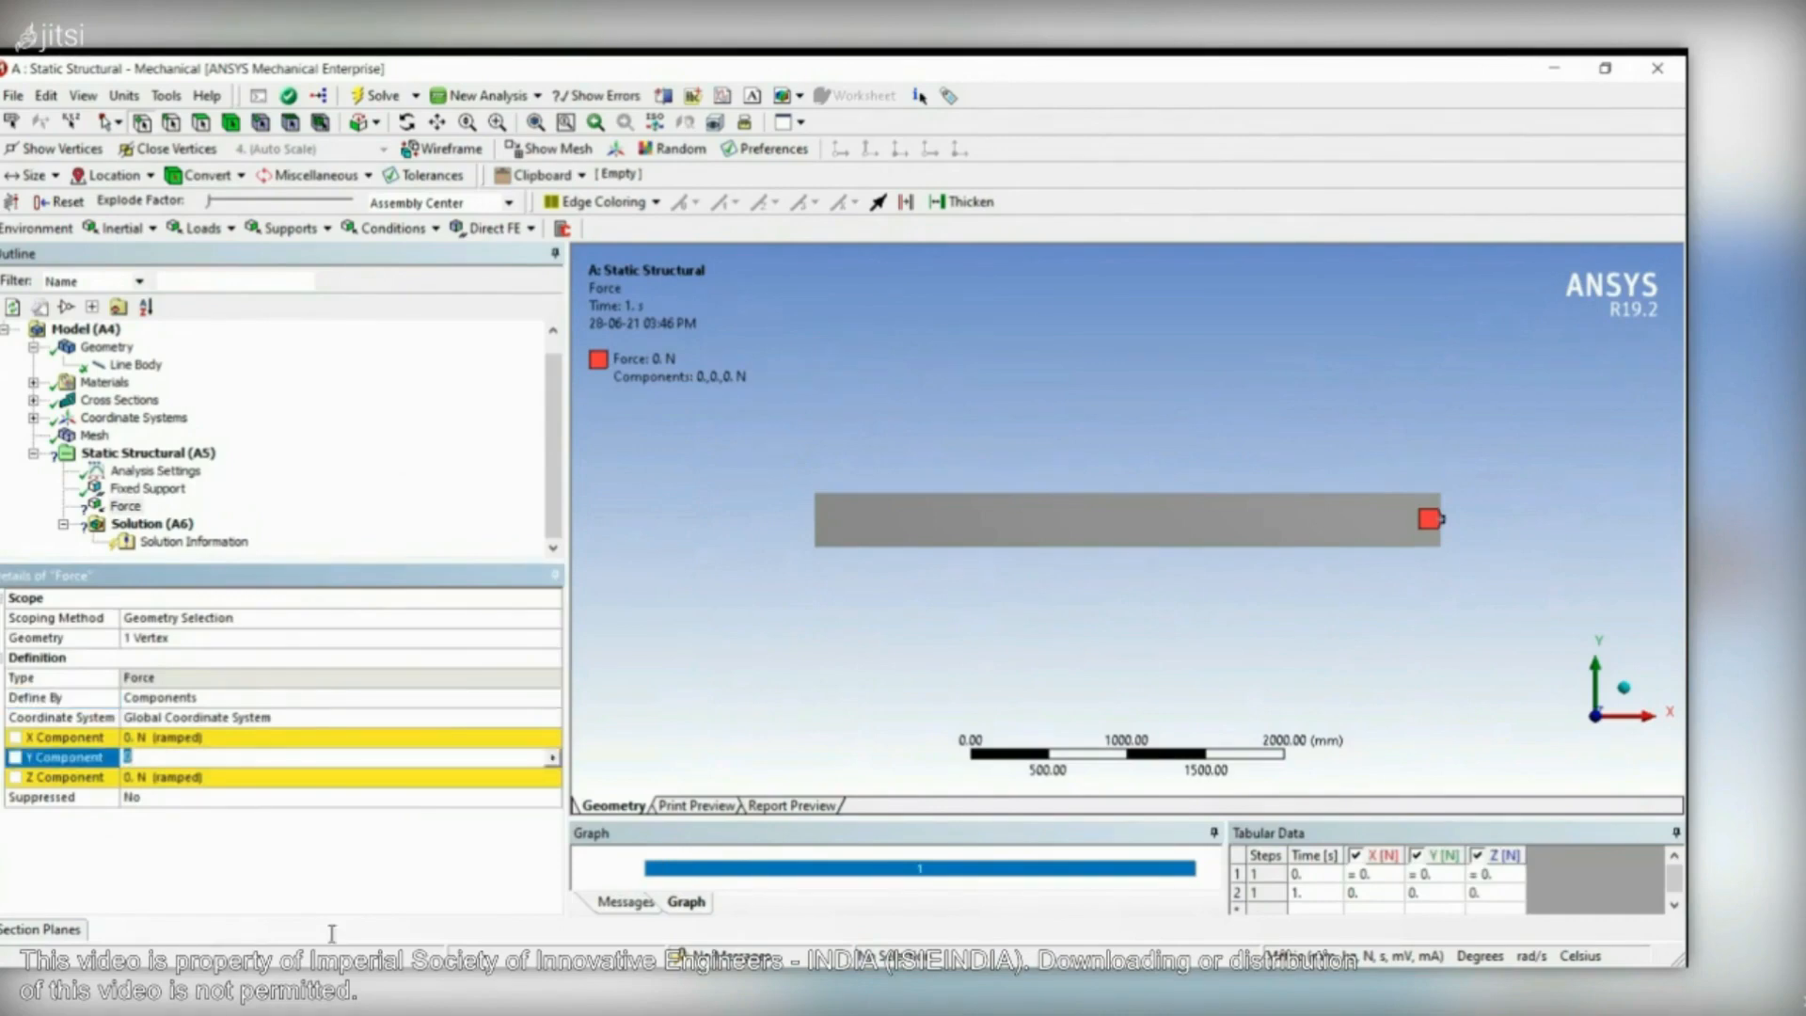
{"action": "type", "text": "-6000"}
{"action": "key", "text": "Return"}
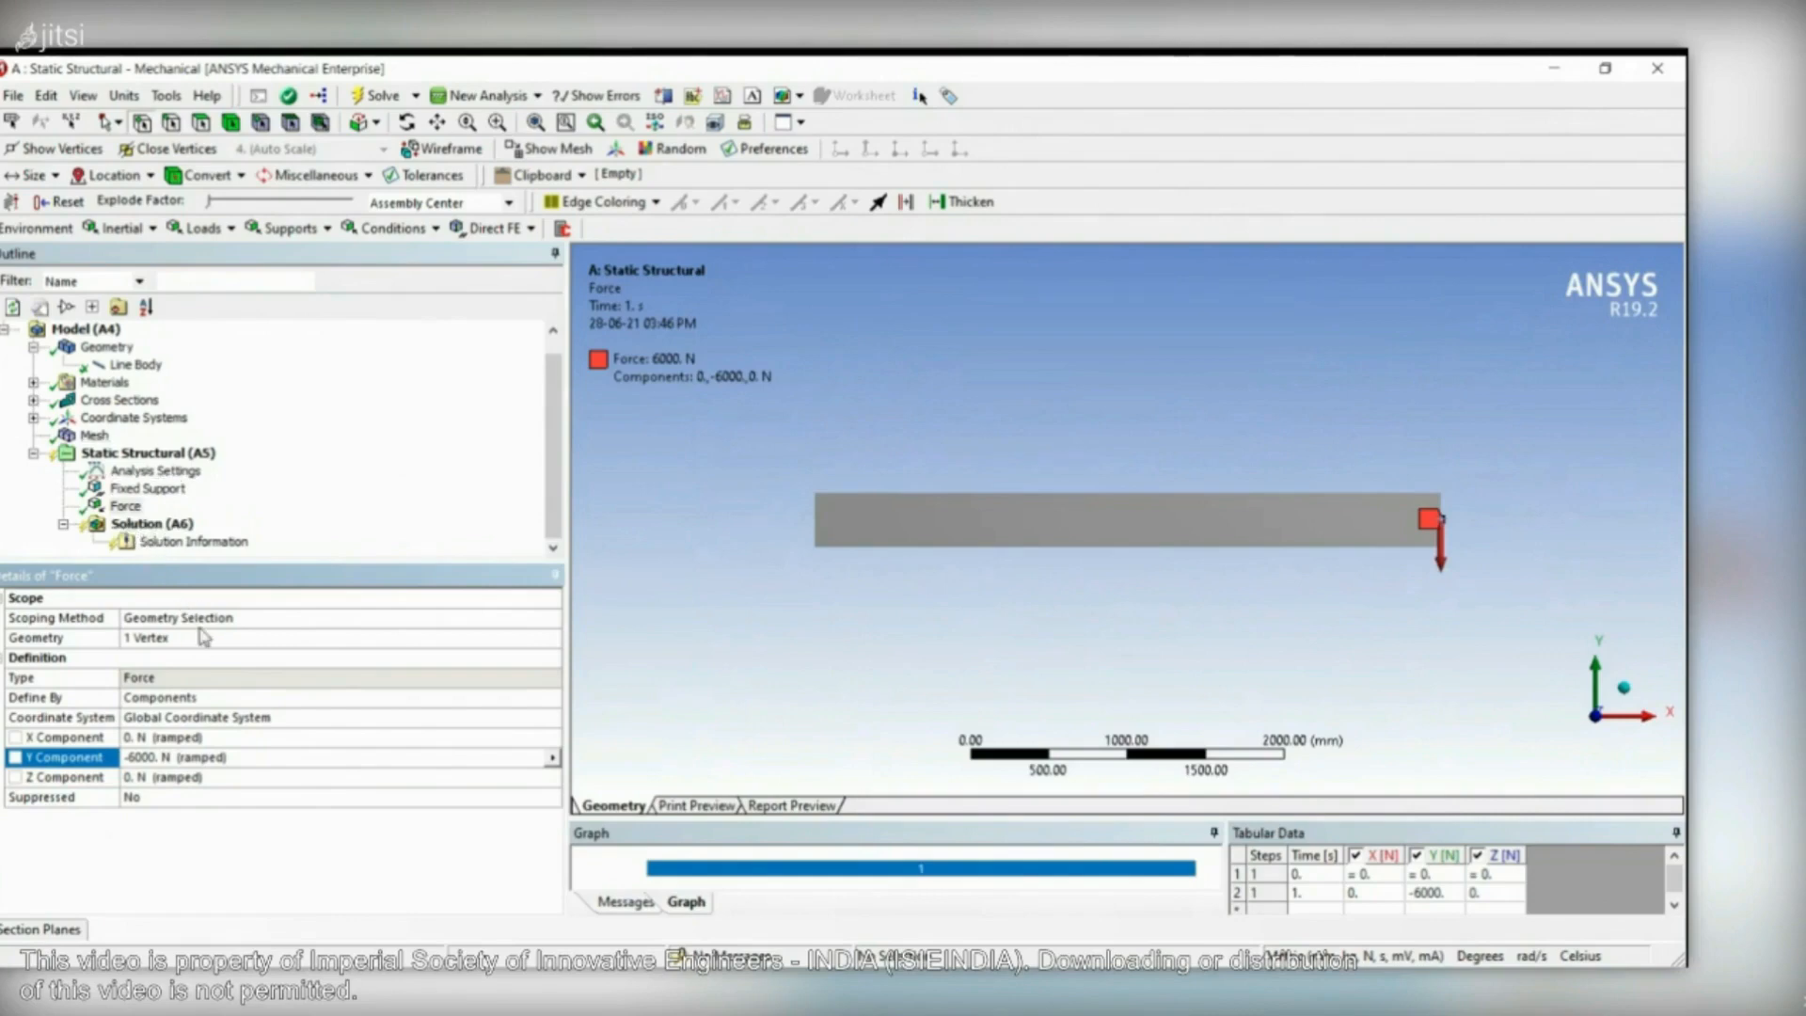
{"action": "left_click", "coordinate": [147, 488]}
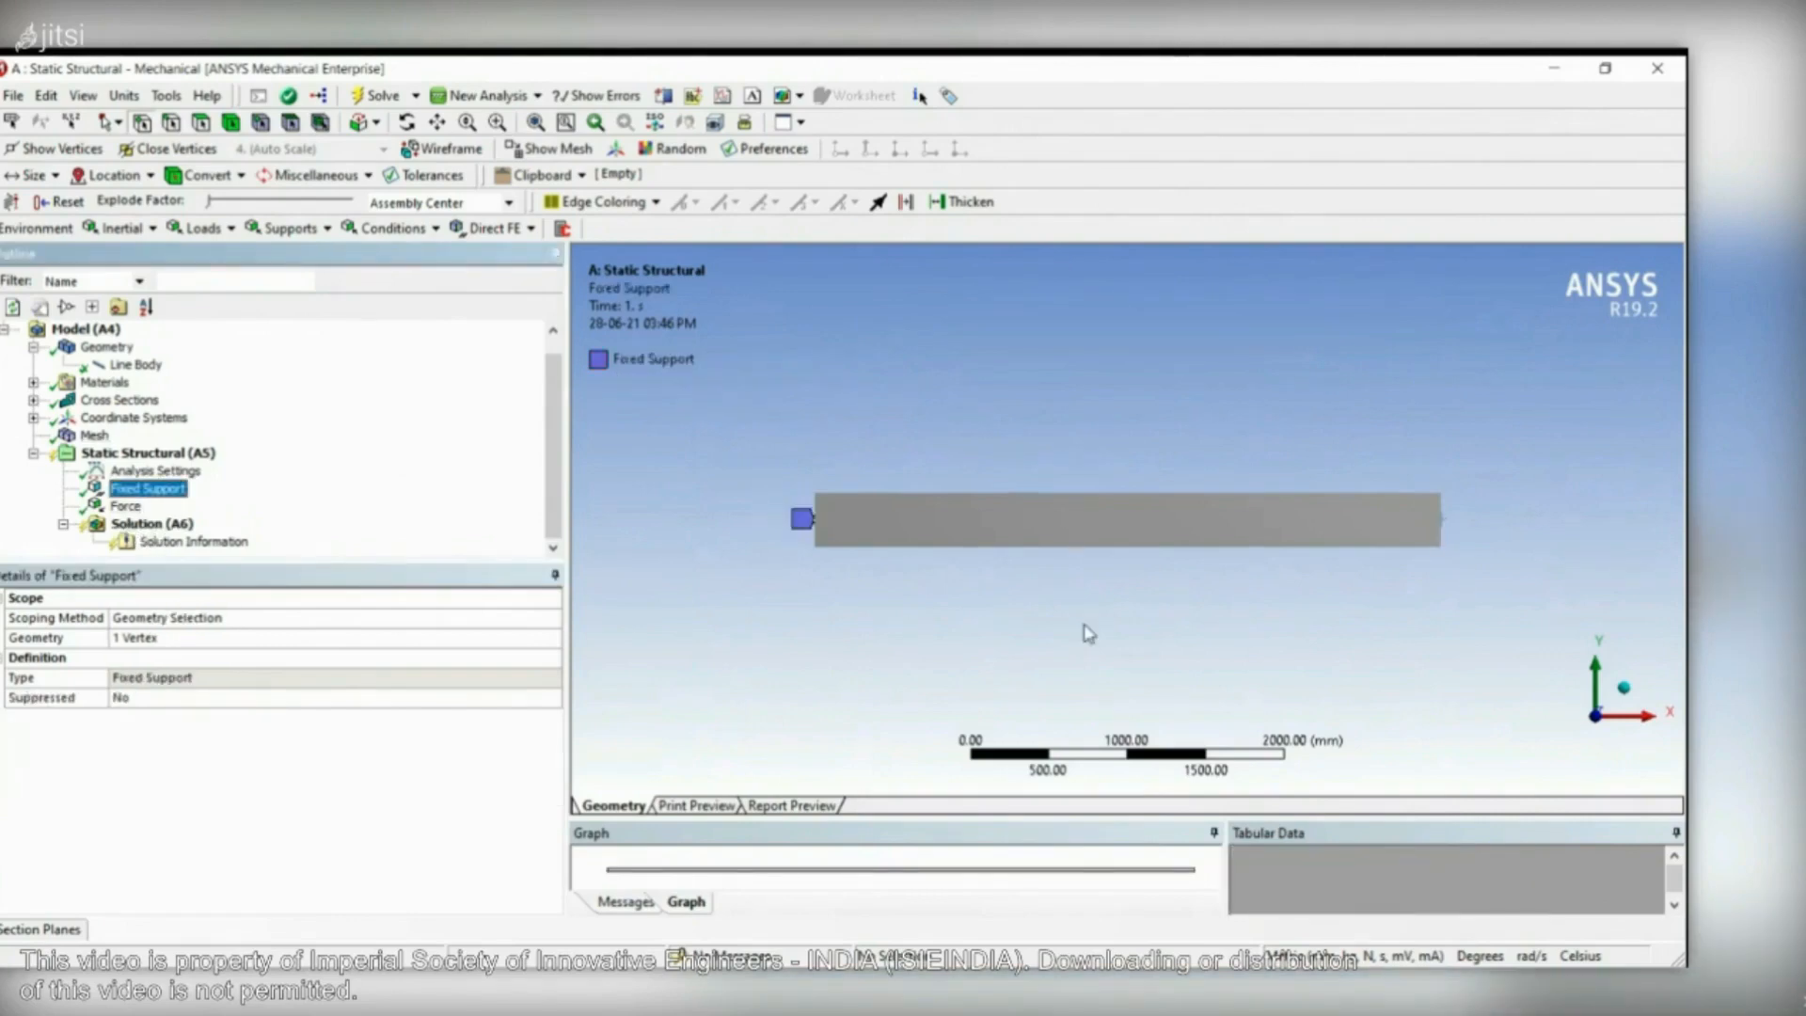
{"action": "left_click", "coordinate": [125, 505]}
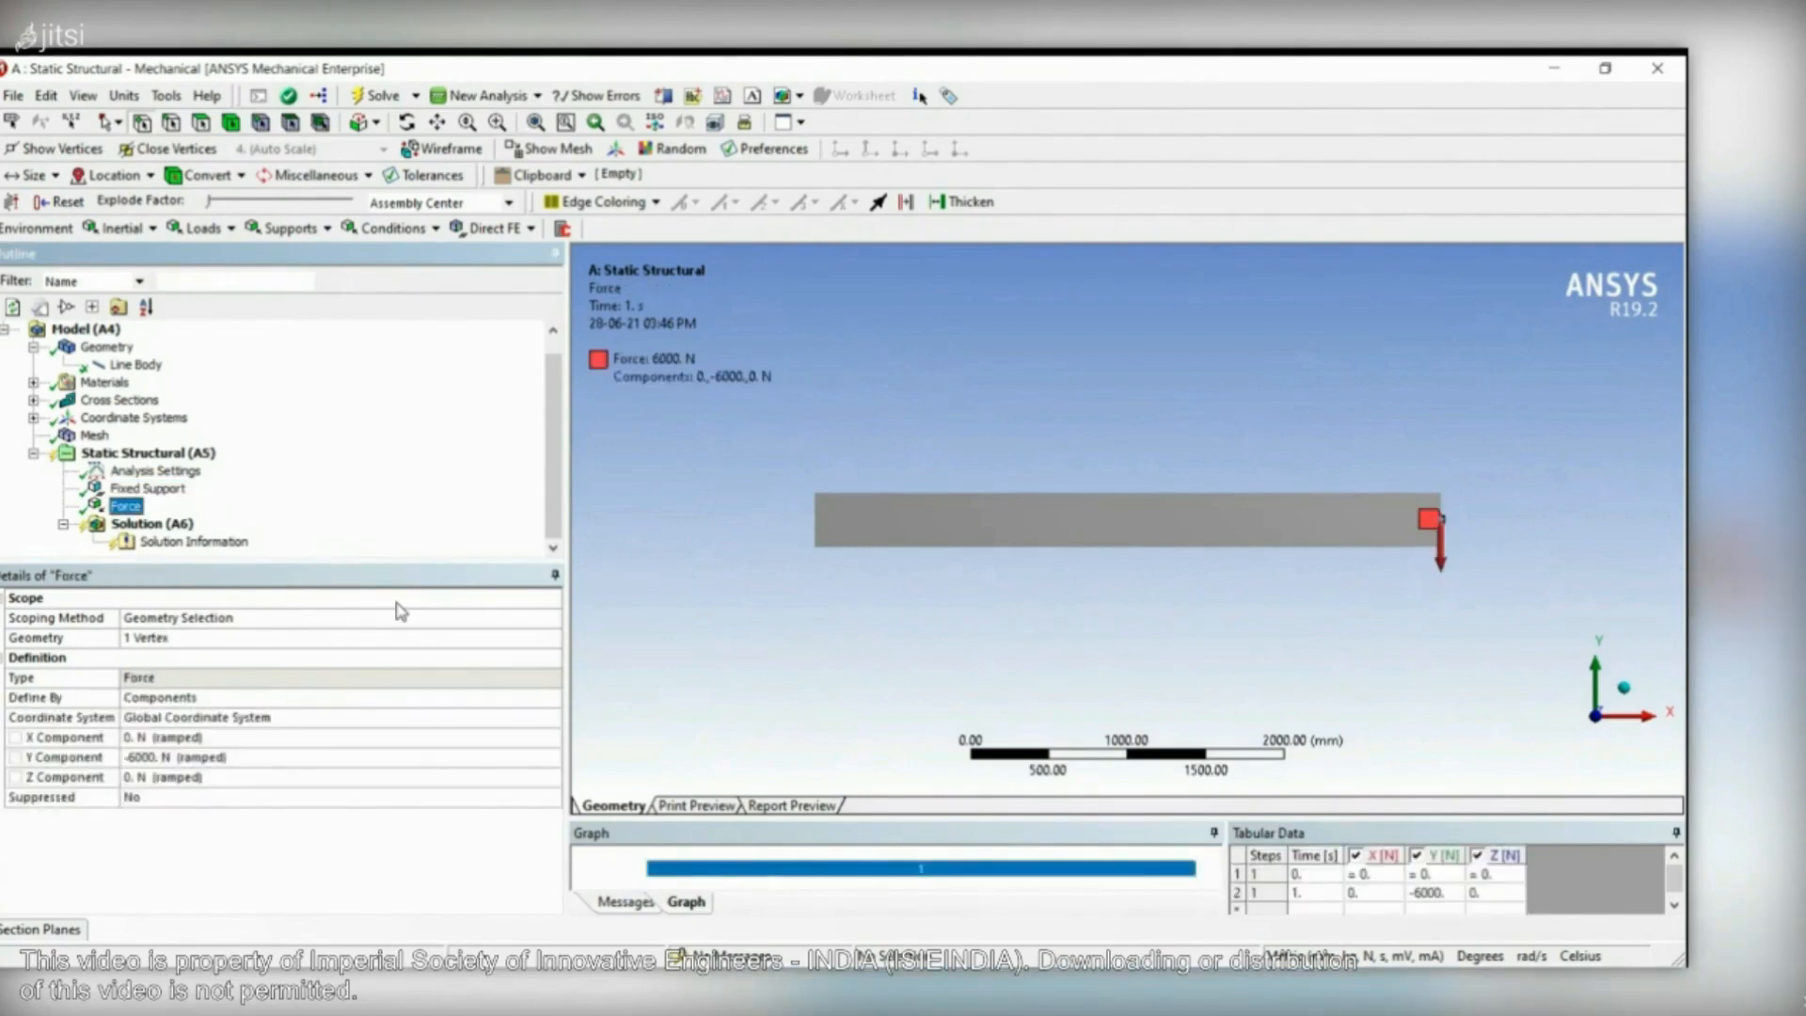
- Add a Total Deformation result for all bodies to the Solution and solve the analysis
{"action": "left_click", "coordinate": [152, 524]}
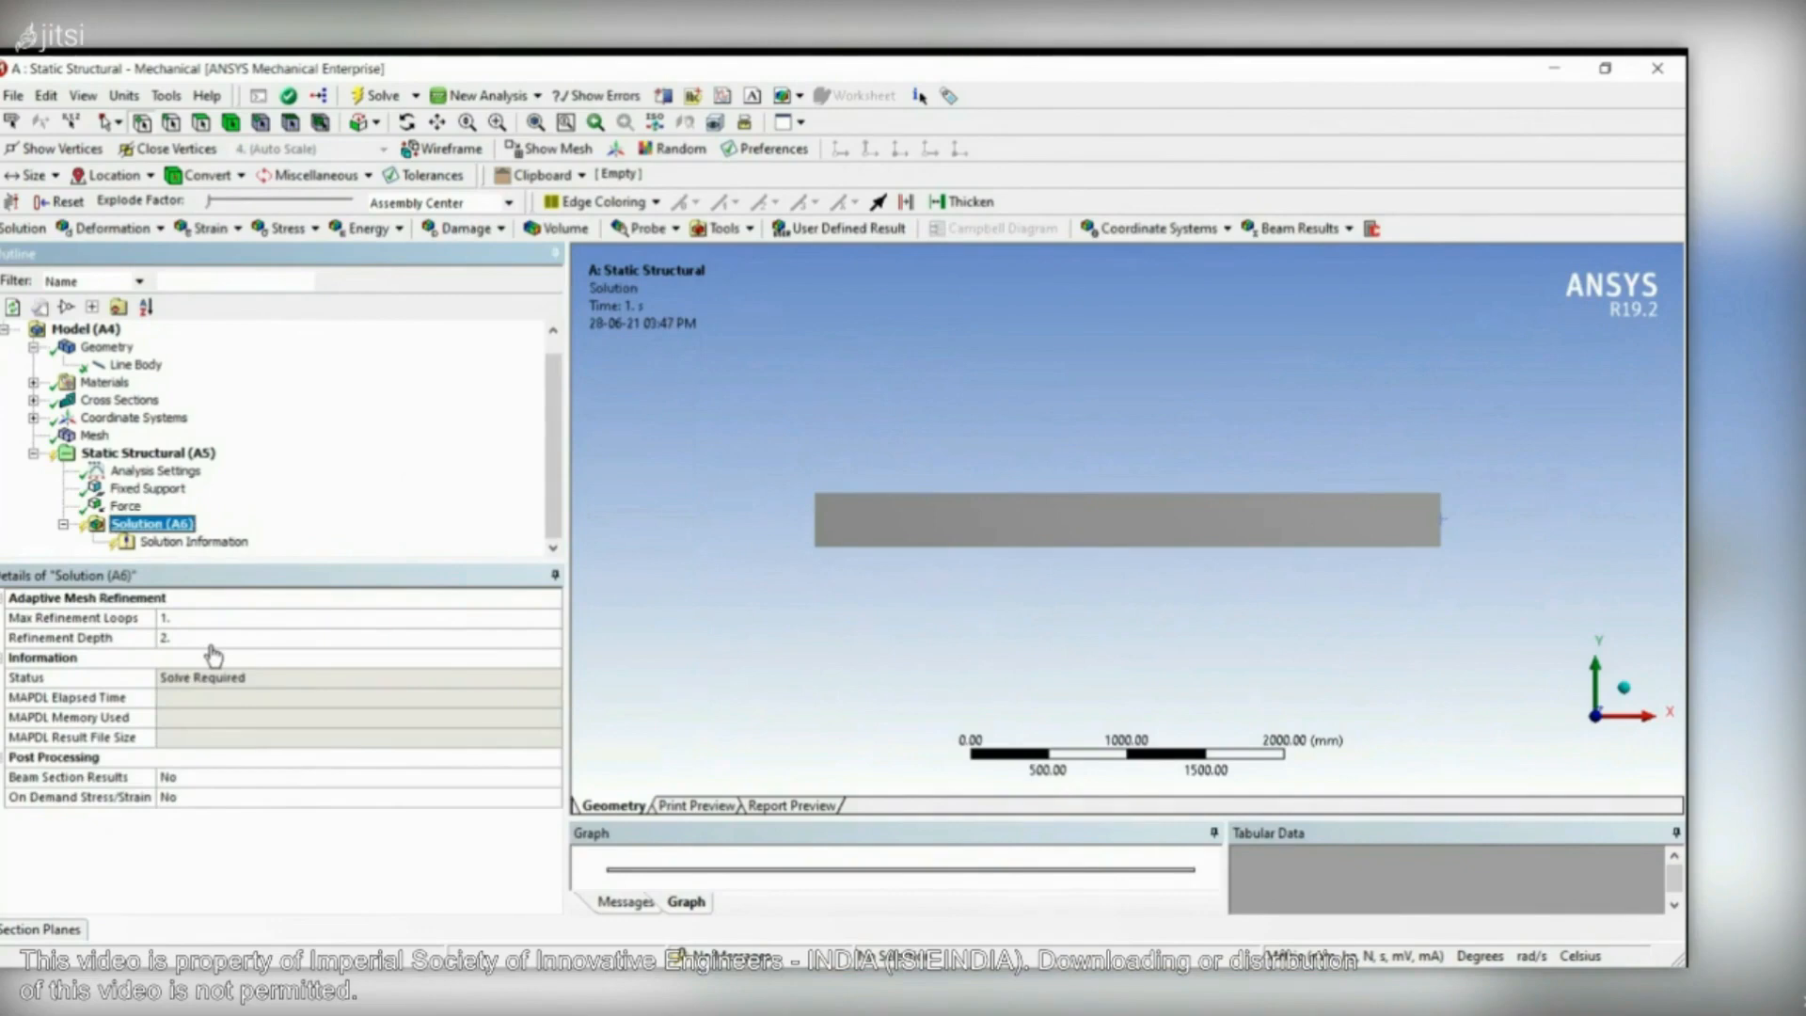
{"action": "right_click", "coordinate": [153, 524]}
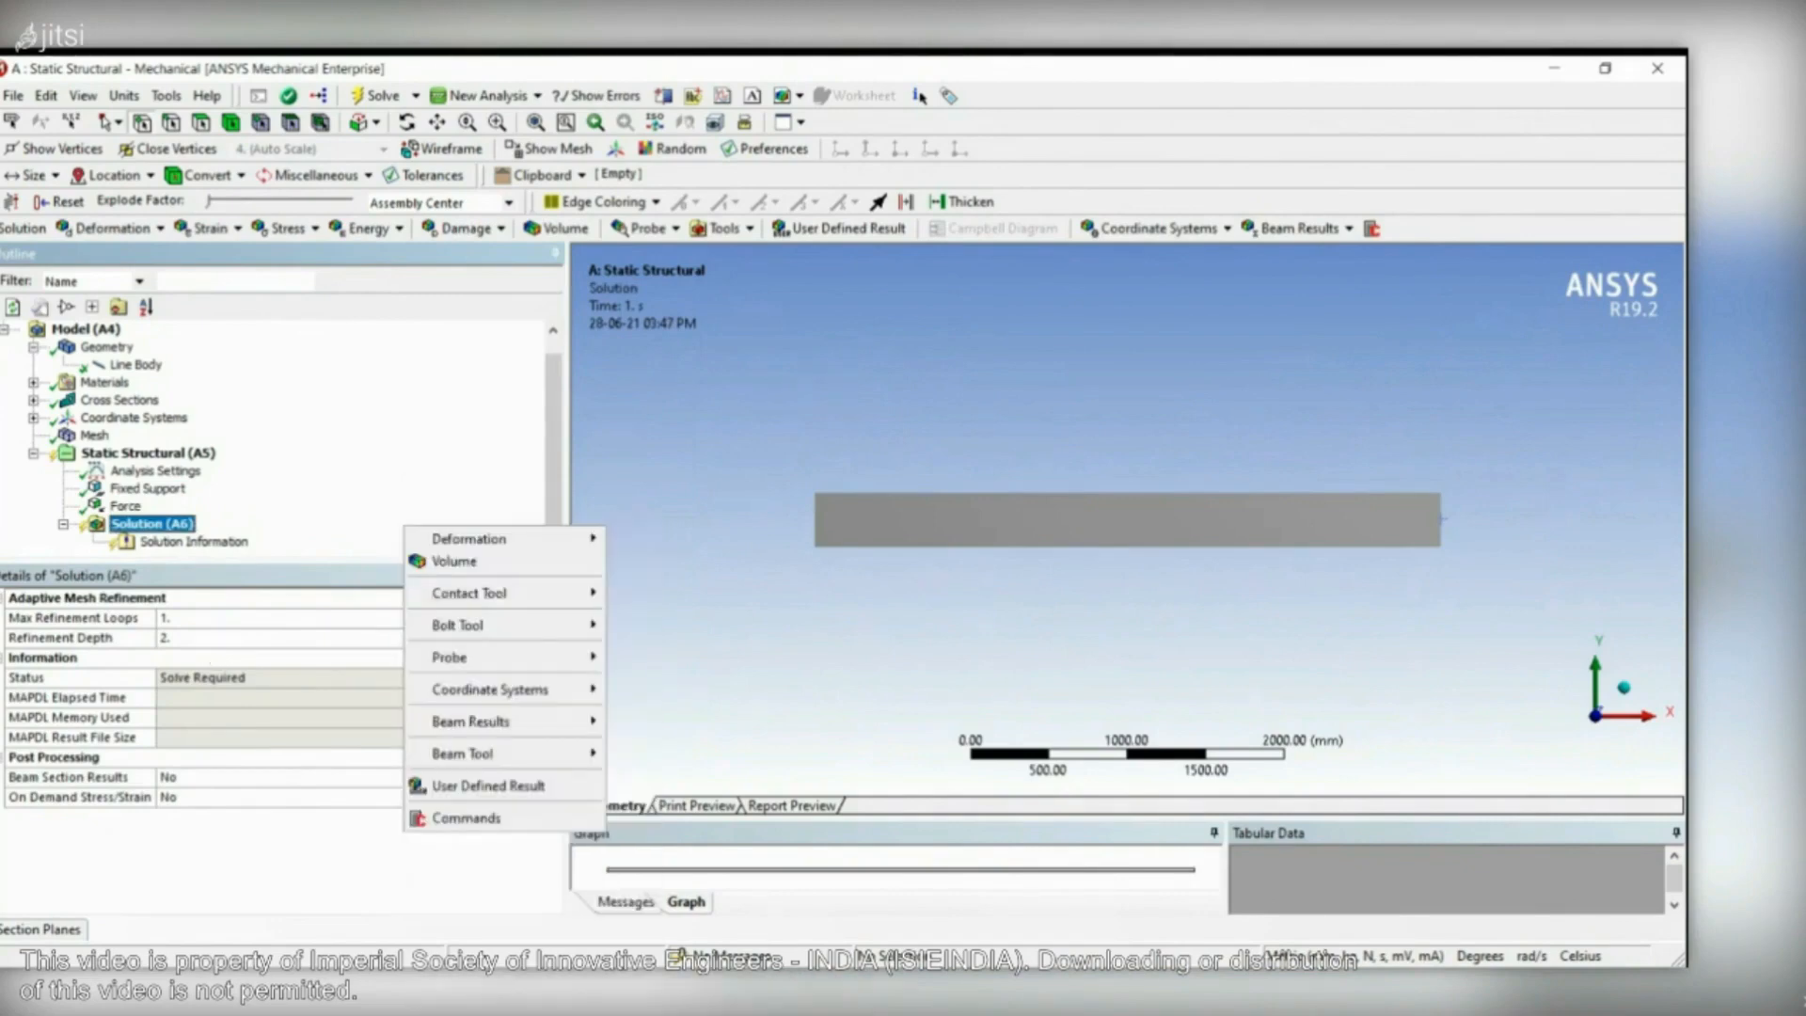
{"action": "mouse_move", "coordinate": [508, 539]}
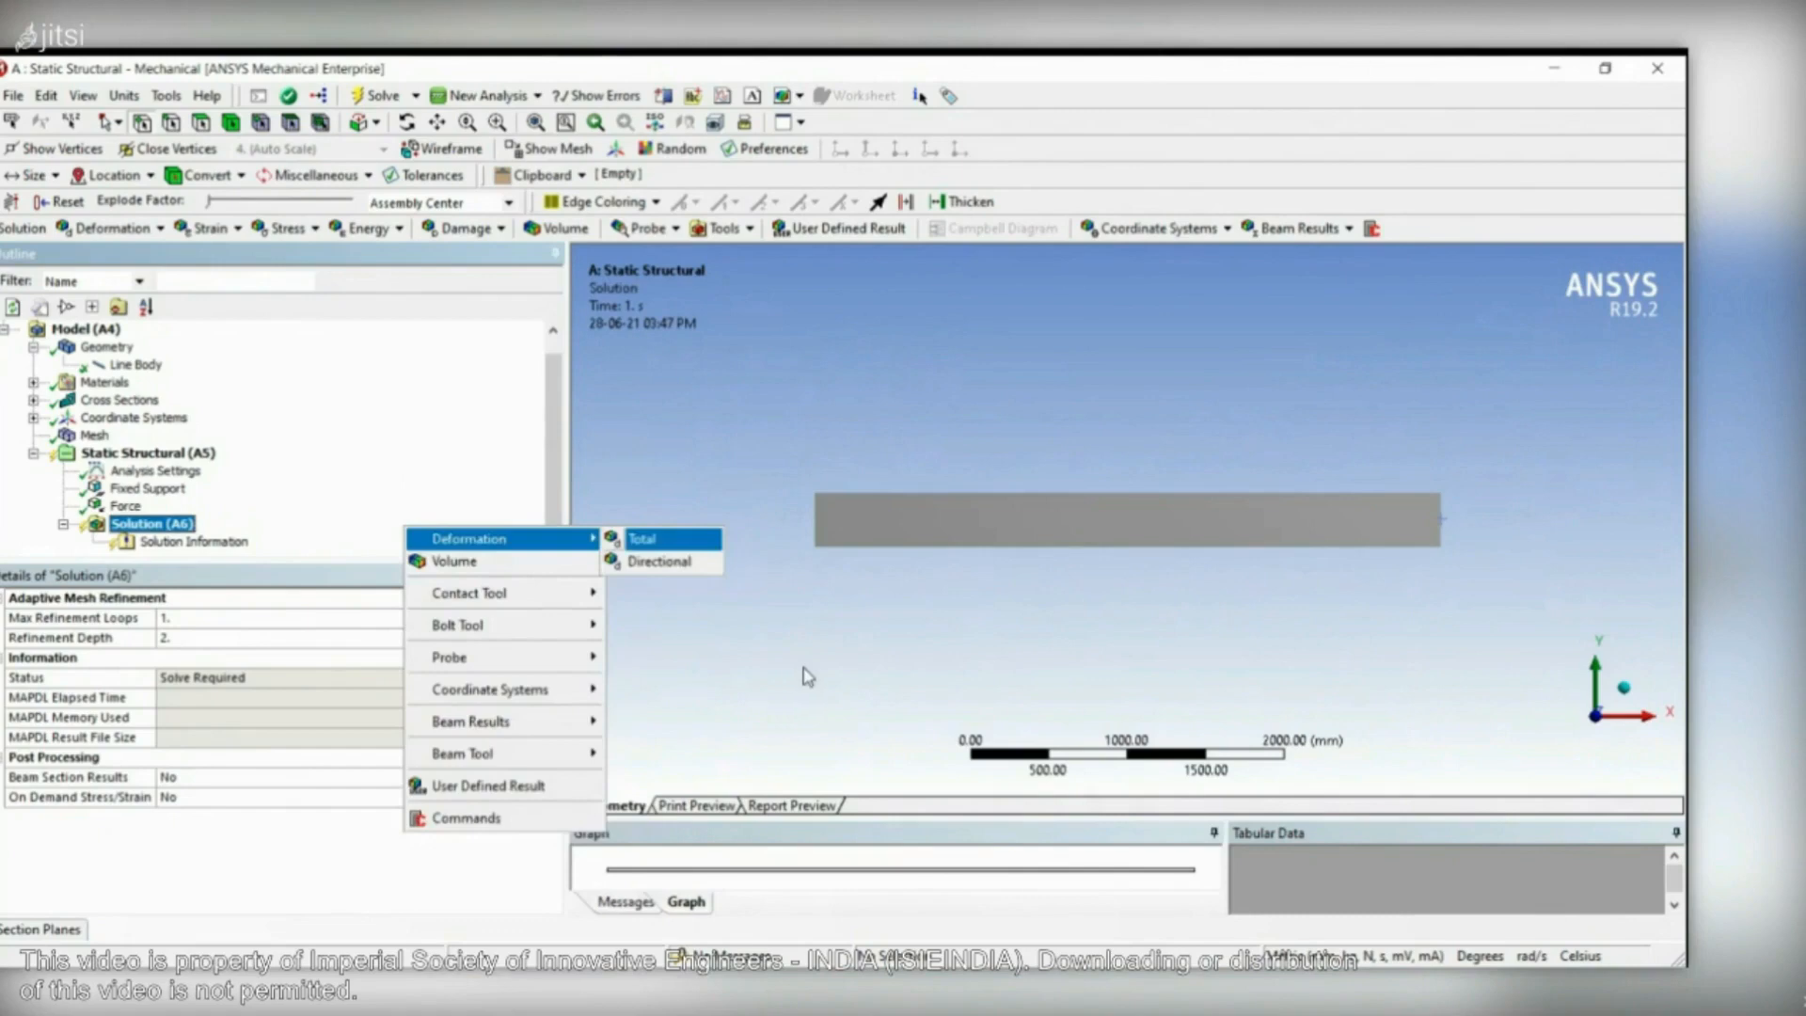
{"action": "left_click", "coordinate": [643, 539]}
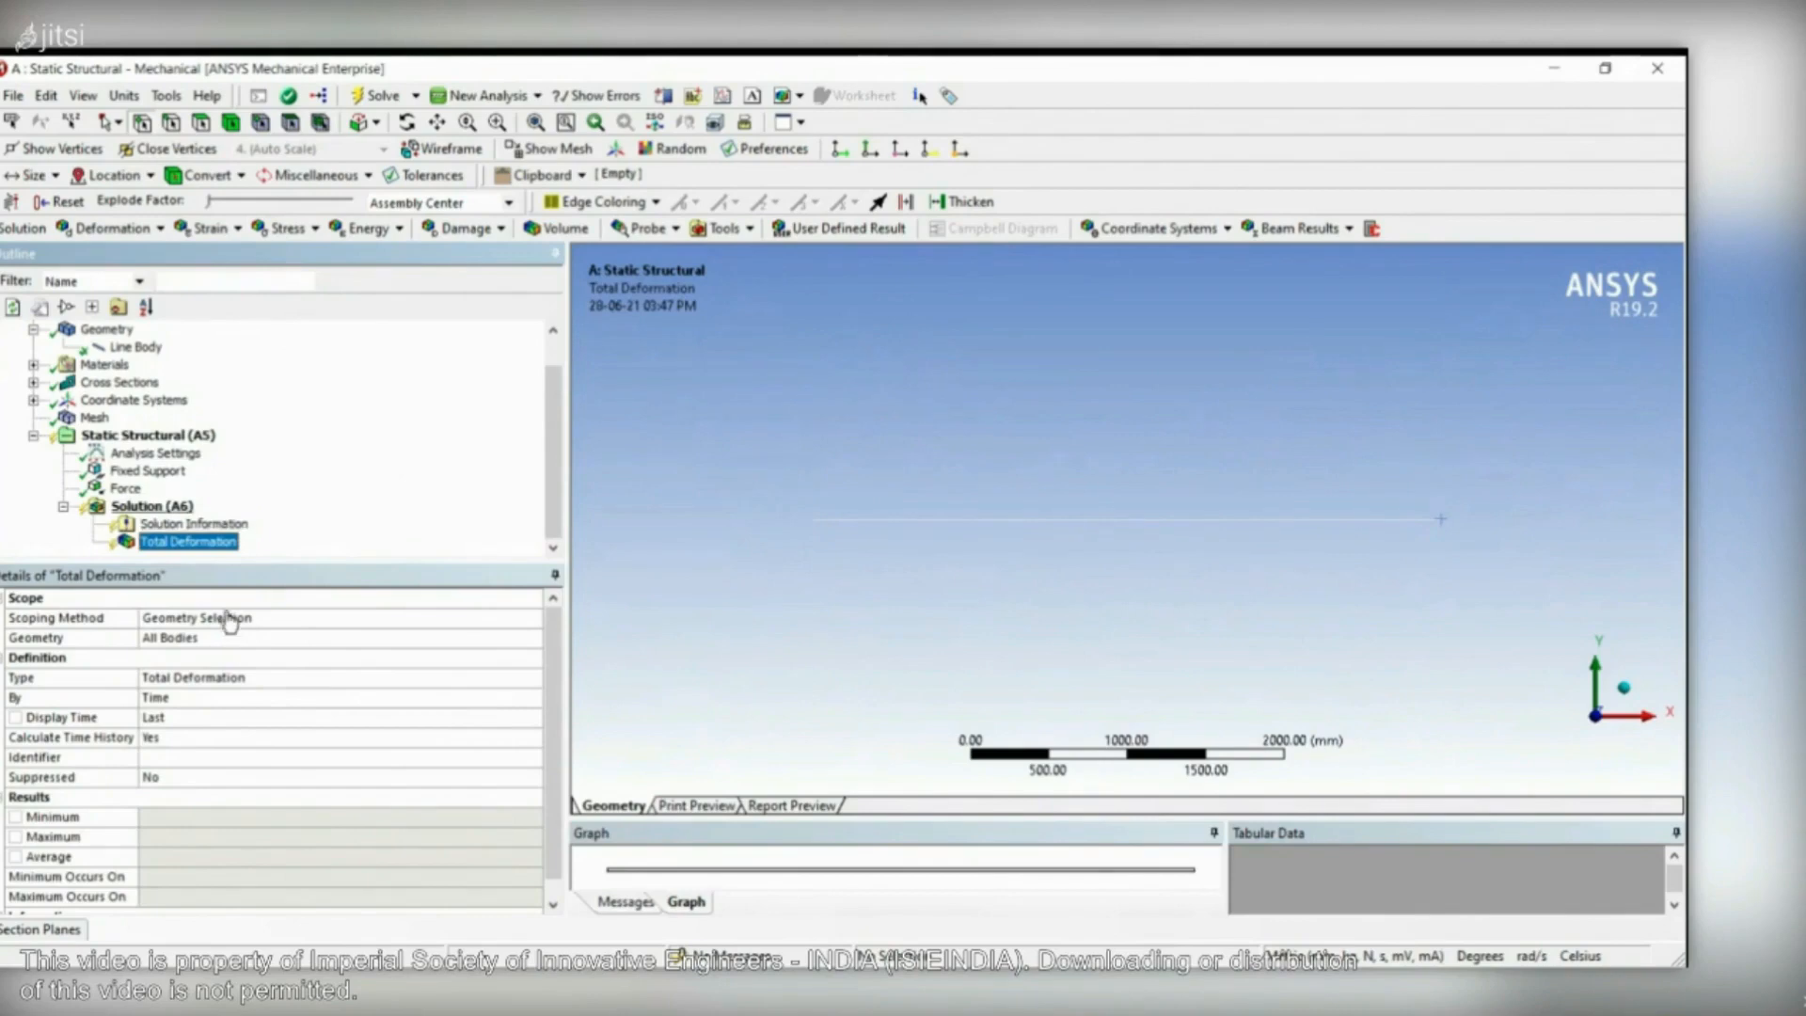
{"action": "key", "text": "F5"}
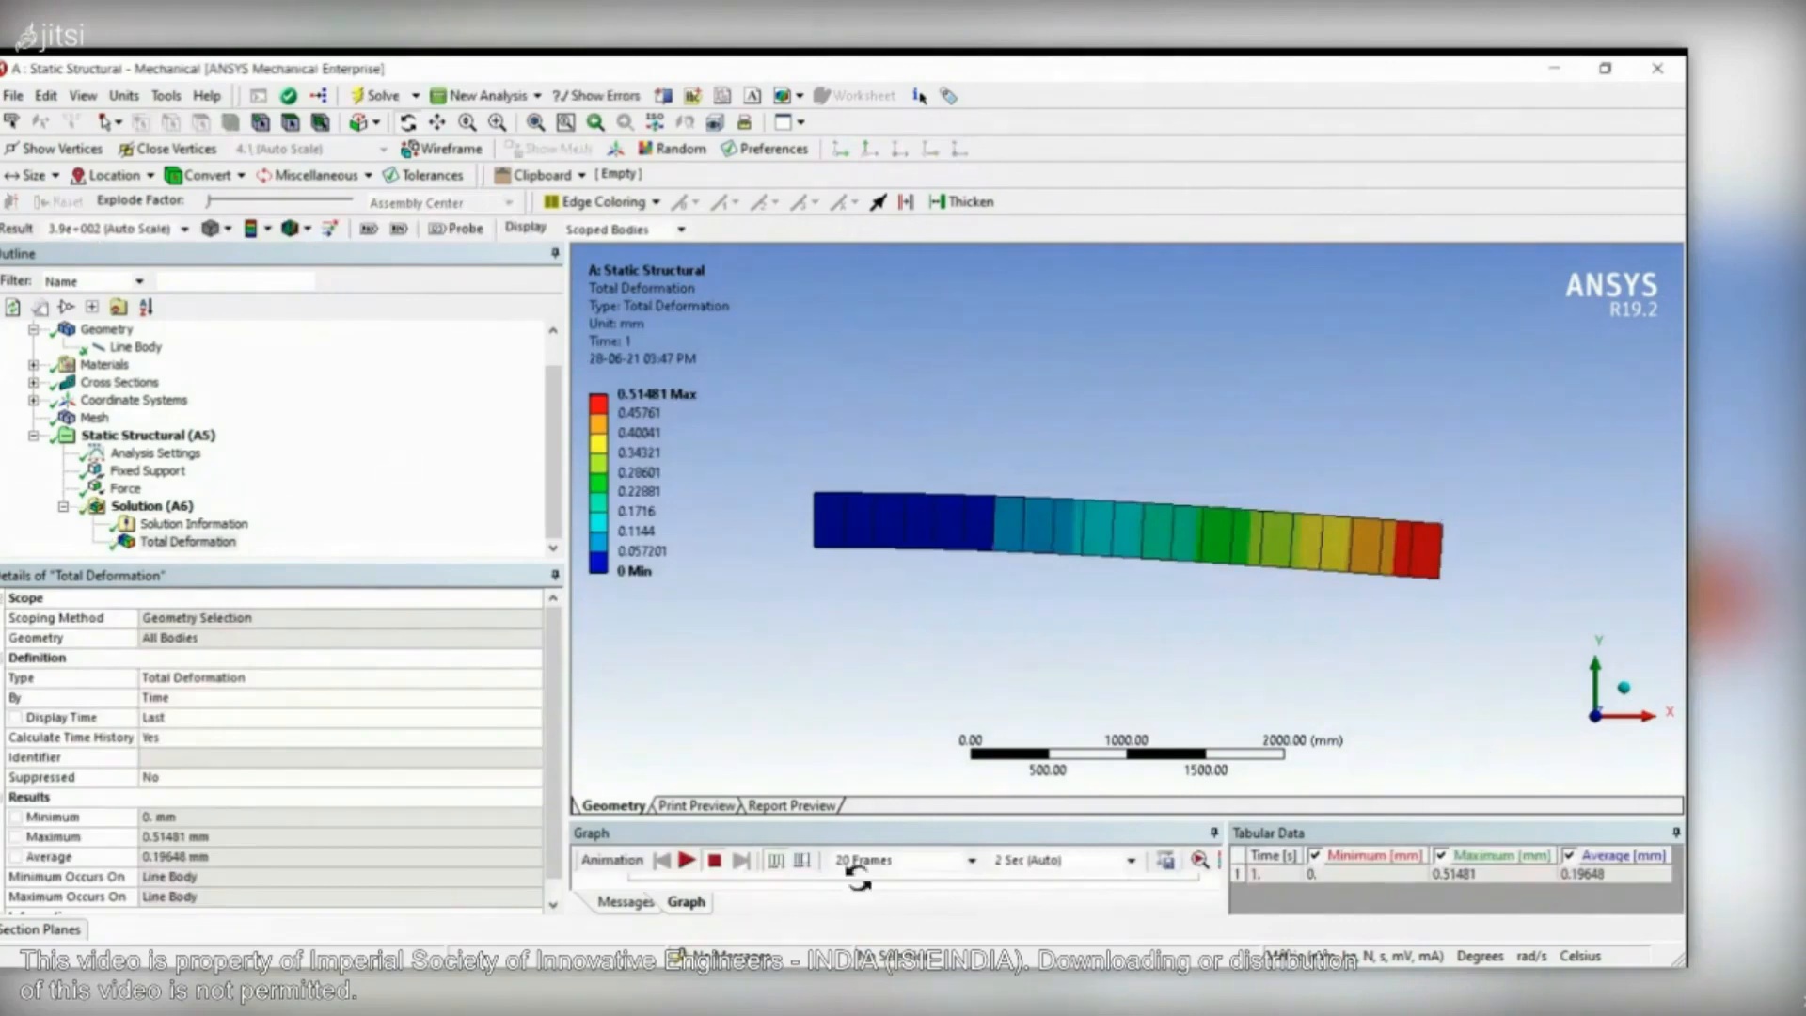
- Examine the beam's total deformation plot up close and at an angle, return to the front view, and play the deformation animation
{"action": "scroll", "coordinate": [1166, 753], "scroll_direction": "up", "scroll_amount": 2}
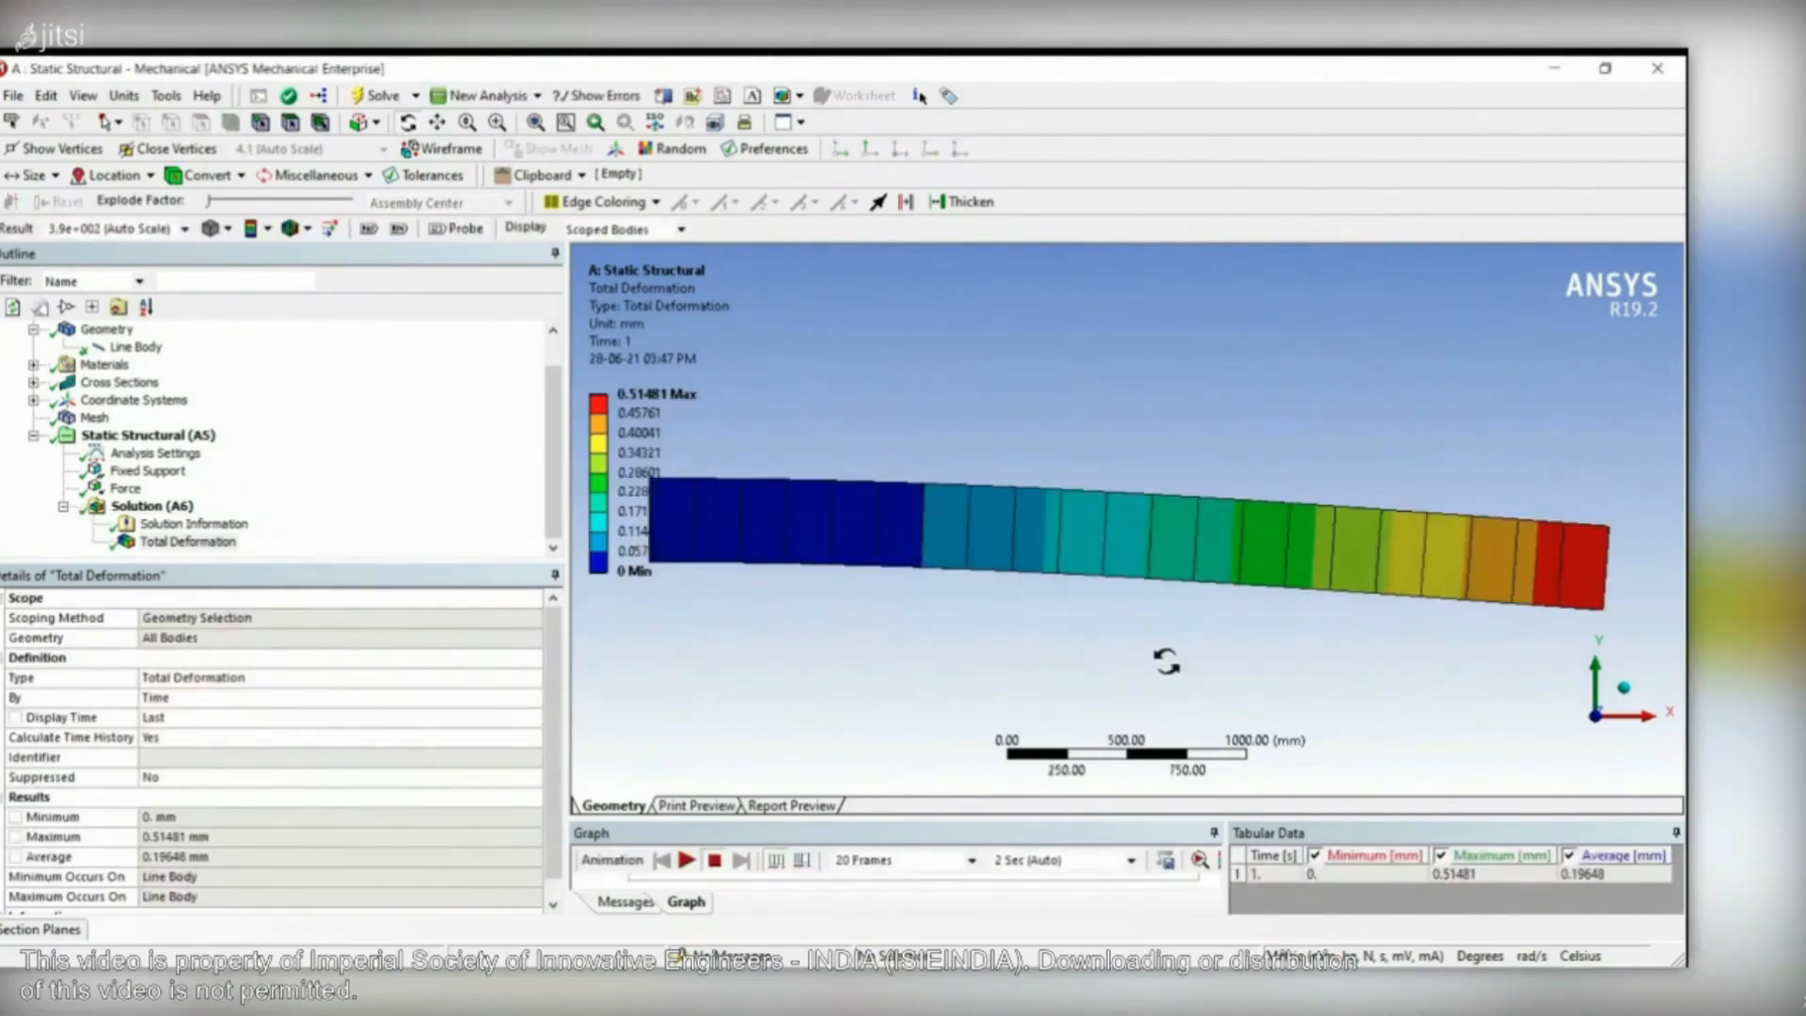
{"action": "scroll", "coordinate": [1432, 749], "scroll_direction": "down", "scroll_amount": 2}
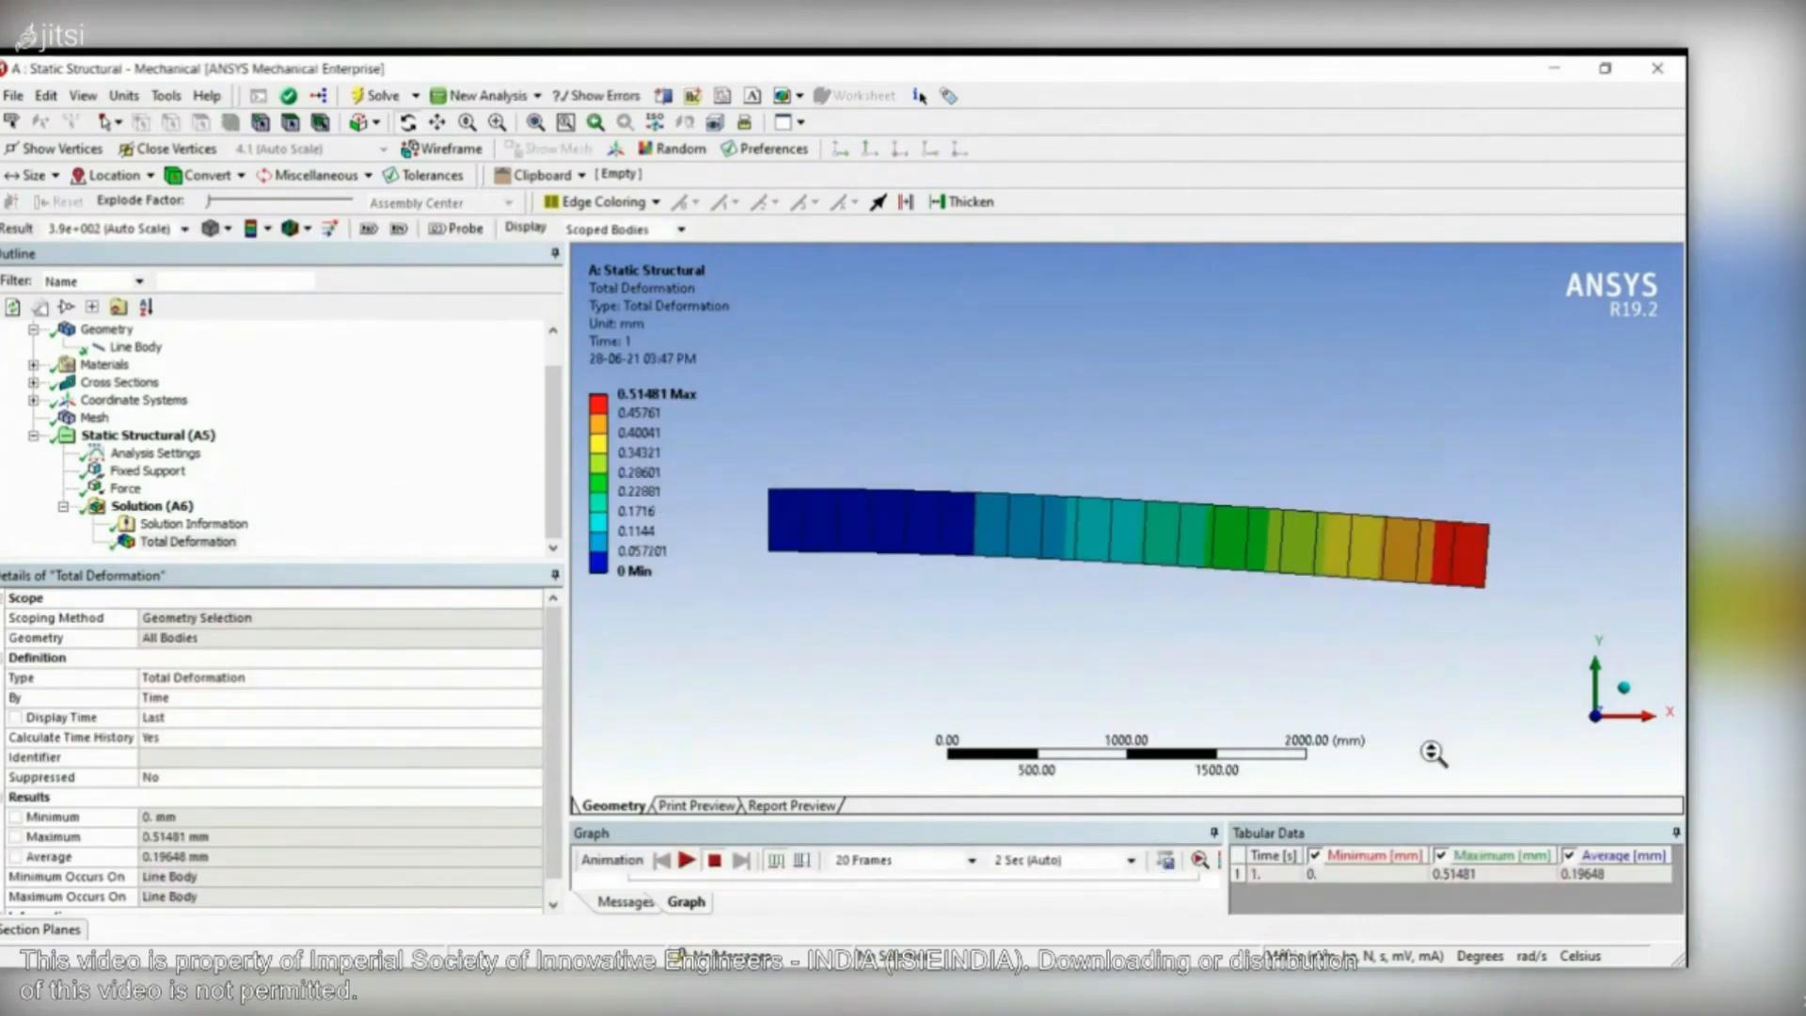
{"action": "middle_click_drag", "start_coordinate": [1370, 781], "coordinate": [1401, 822]}
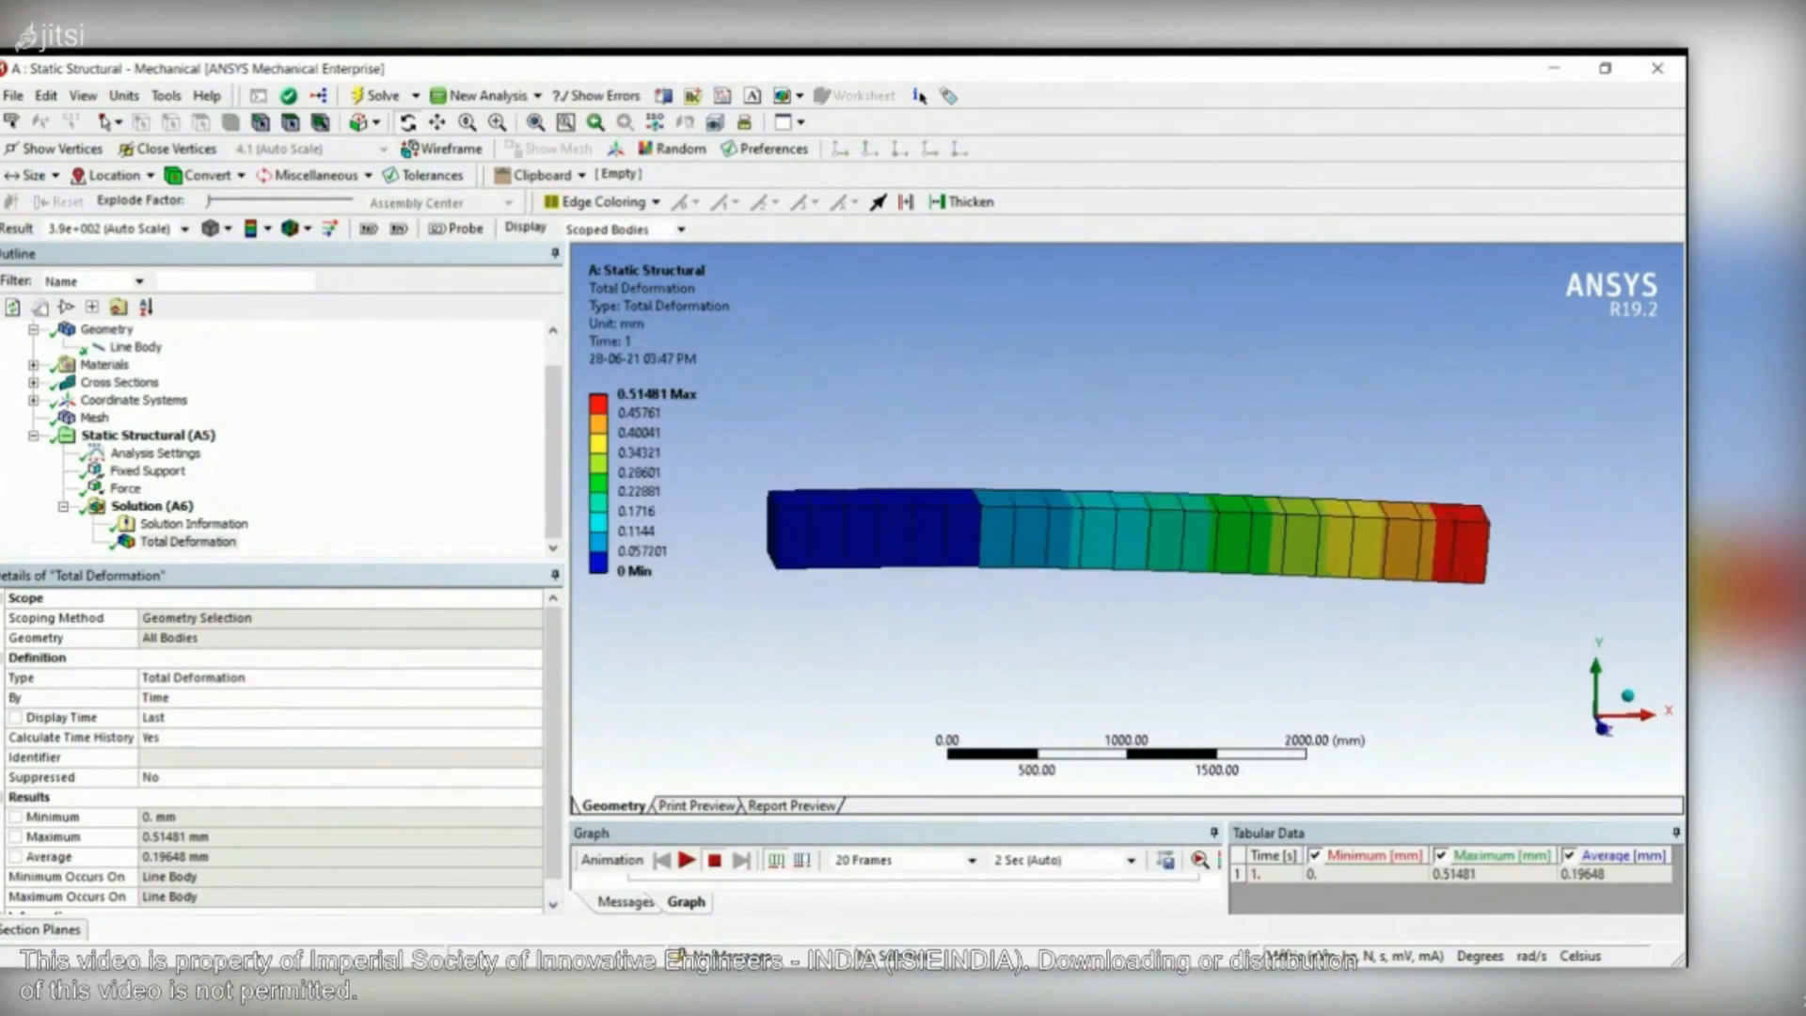
{"action": "left_click", "coordinate": [1603, 727]}
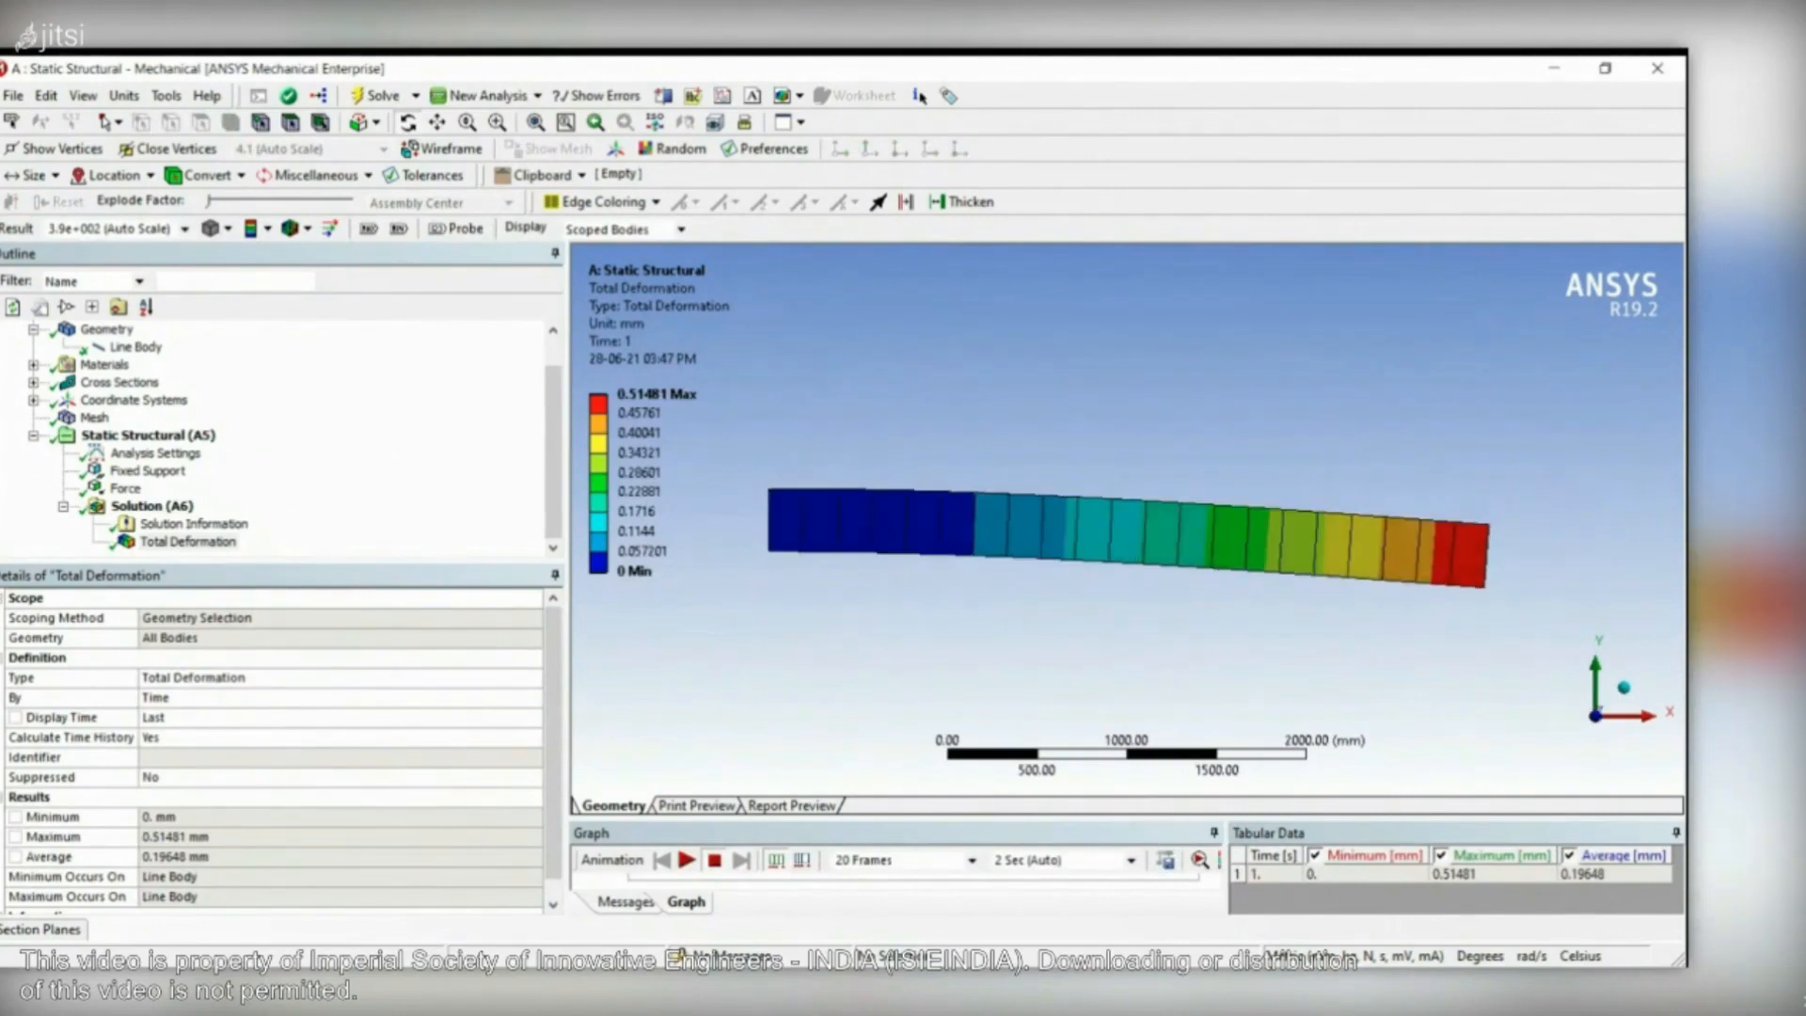
{"action": "left_click", "coordinate": [686, 860]}
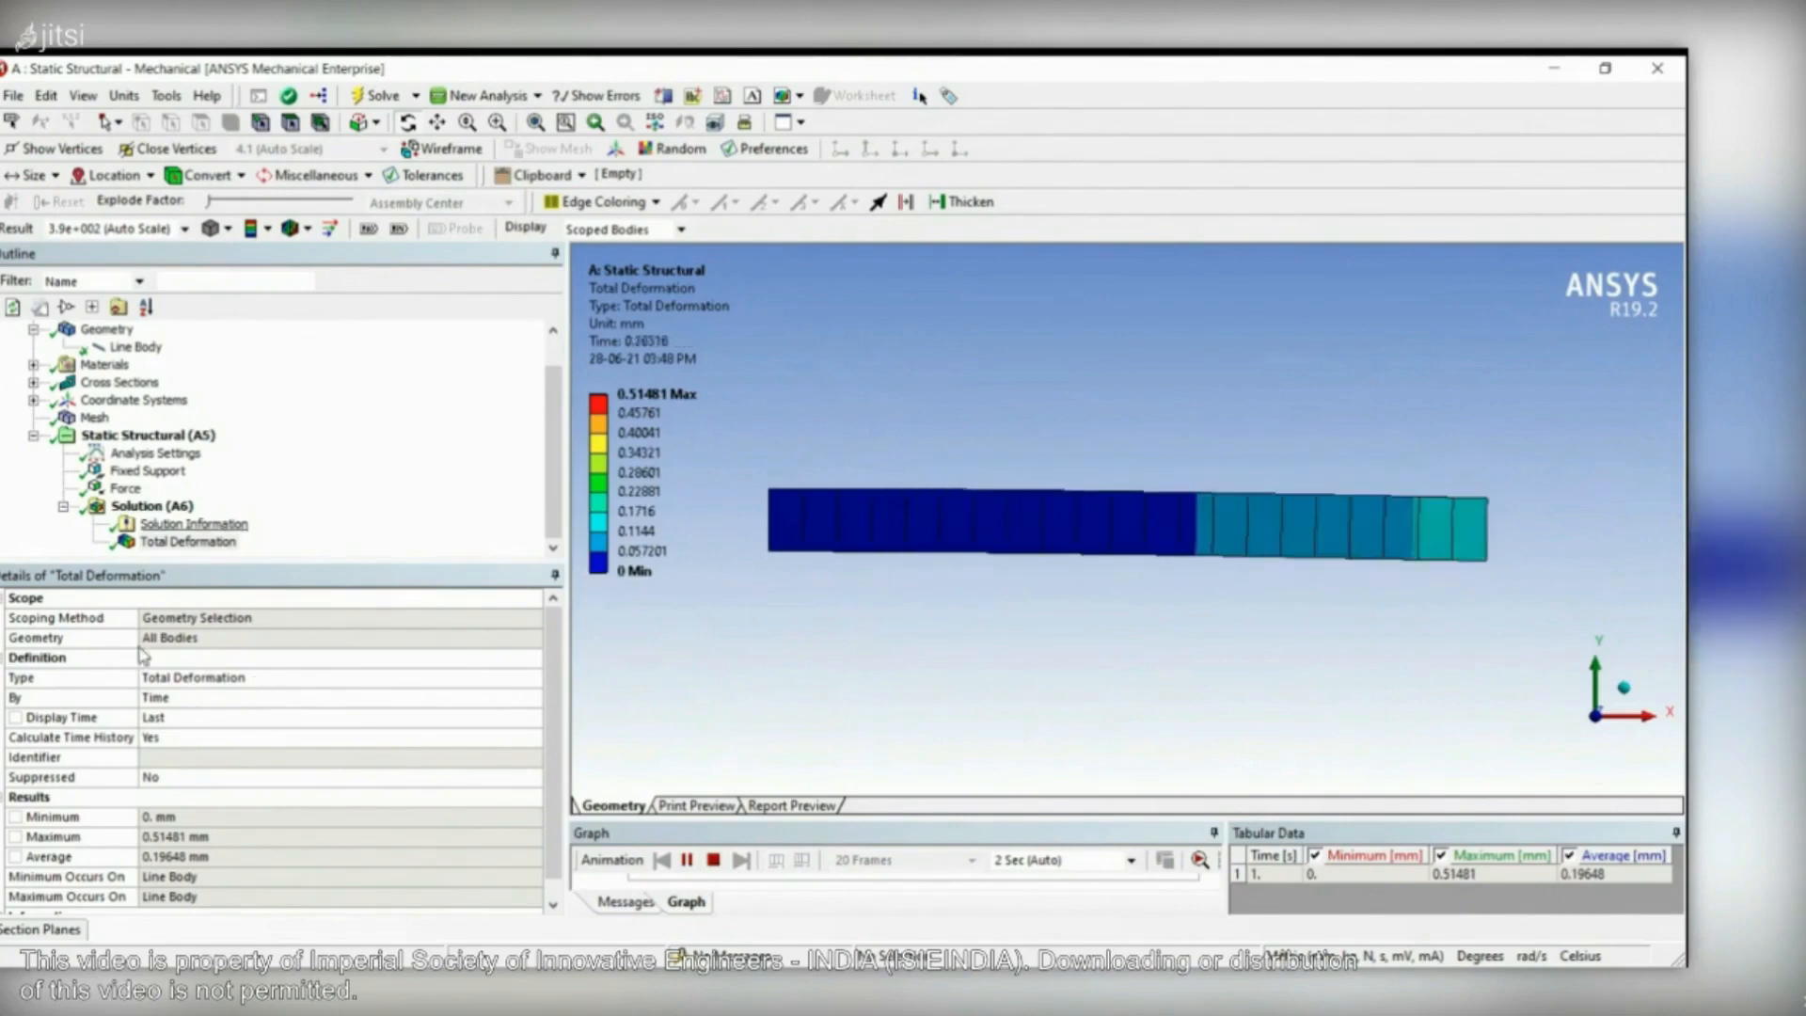
- Review the result types that can be inserted under the Solution, including the total and directional deformation options
{"action": "right_click", "coordinate": [155, 506]}
{"action": "mouse_move", "coordinate": [282, 522]}
{"action": "mouse_move", "coordinate": [569, 522]}
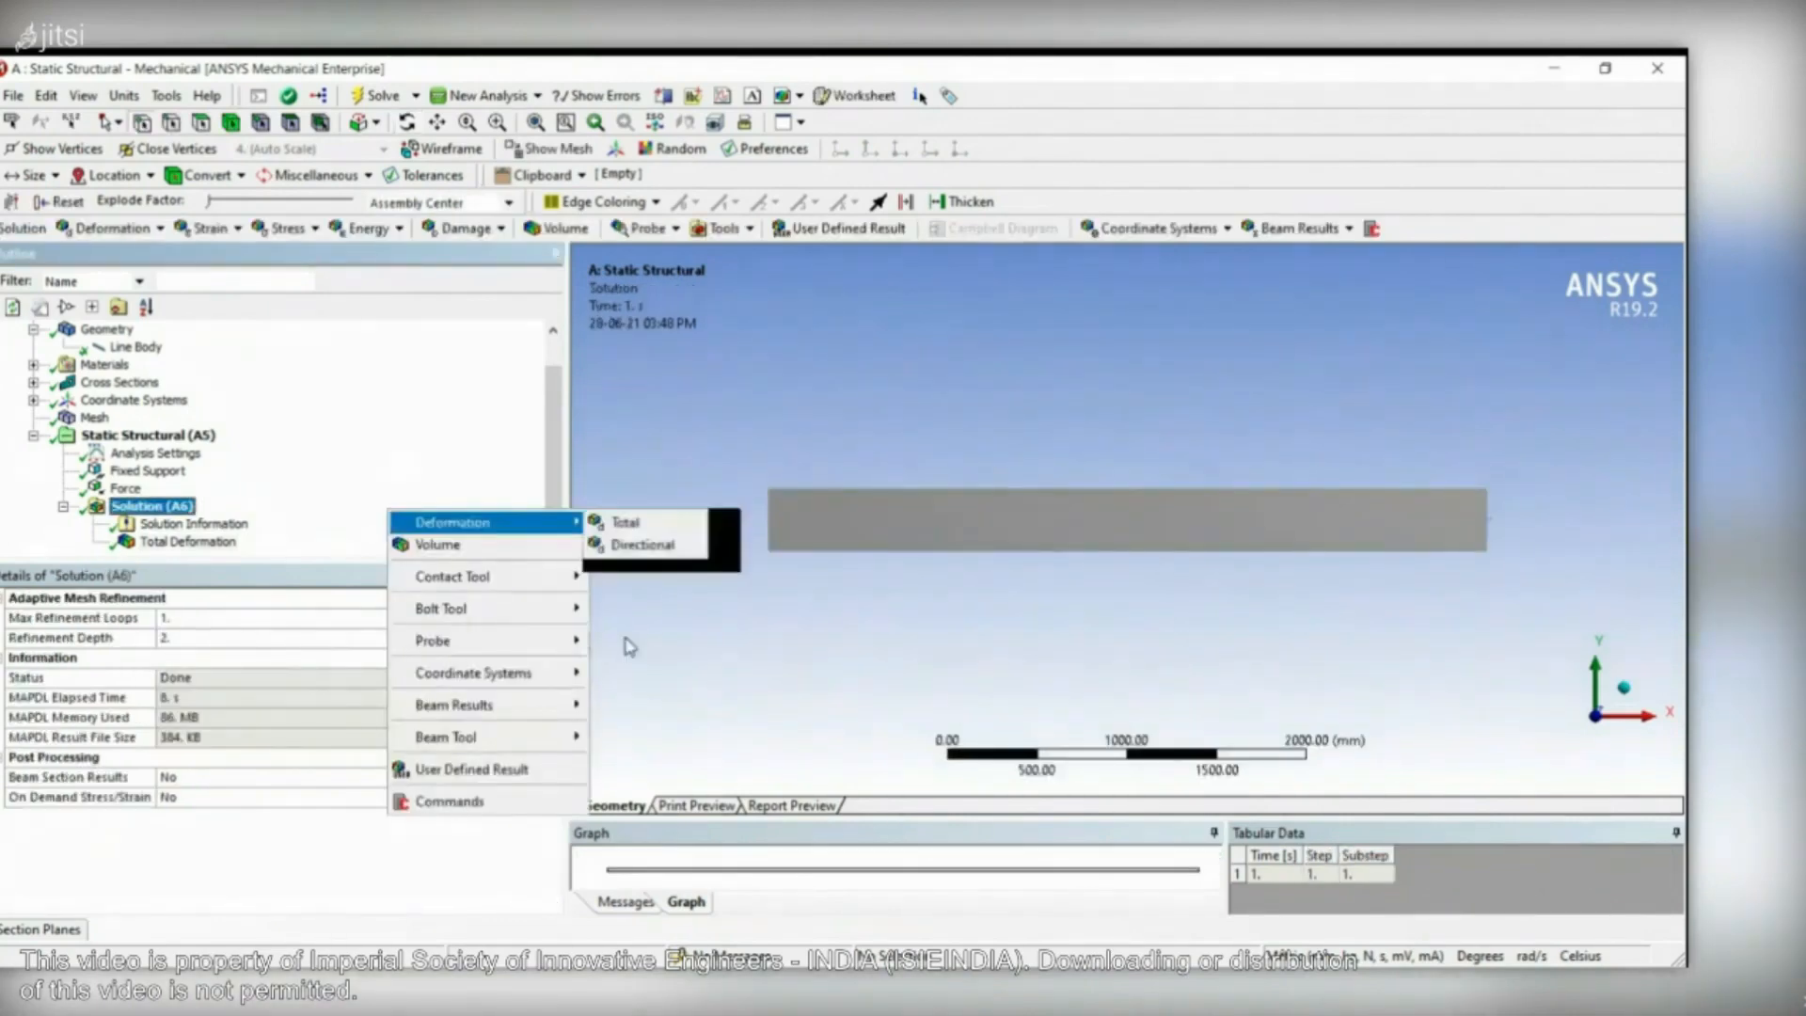
{"action": "key", "text": "Down"}
{"action": "key", "text": "Down"}
{"action": "key", "text": "Down"}
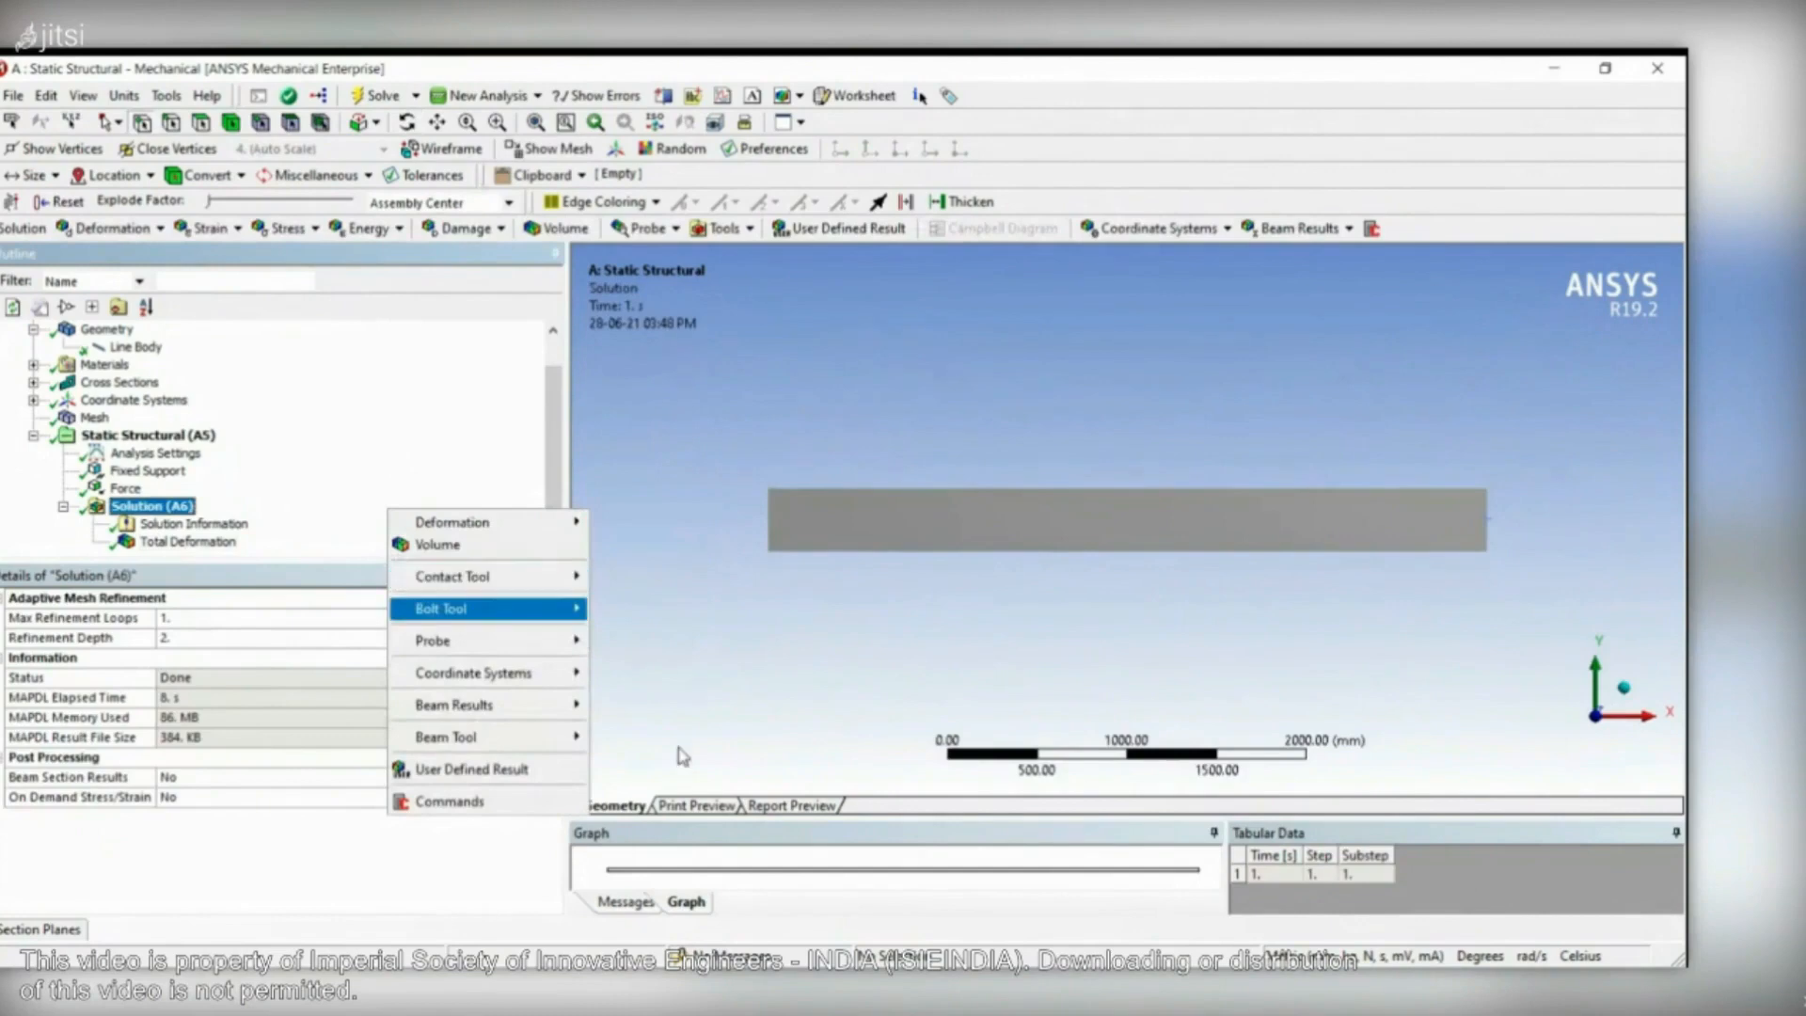
{"action": "key", "text": "Up"}
{"action": "key", "text": "Up"}
{"action": "key", "text": "Up"}
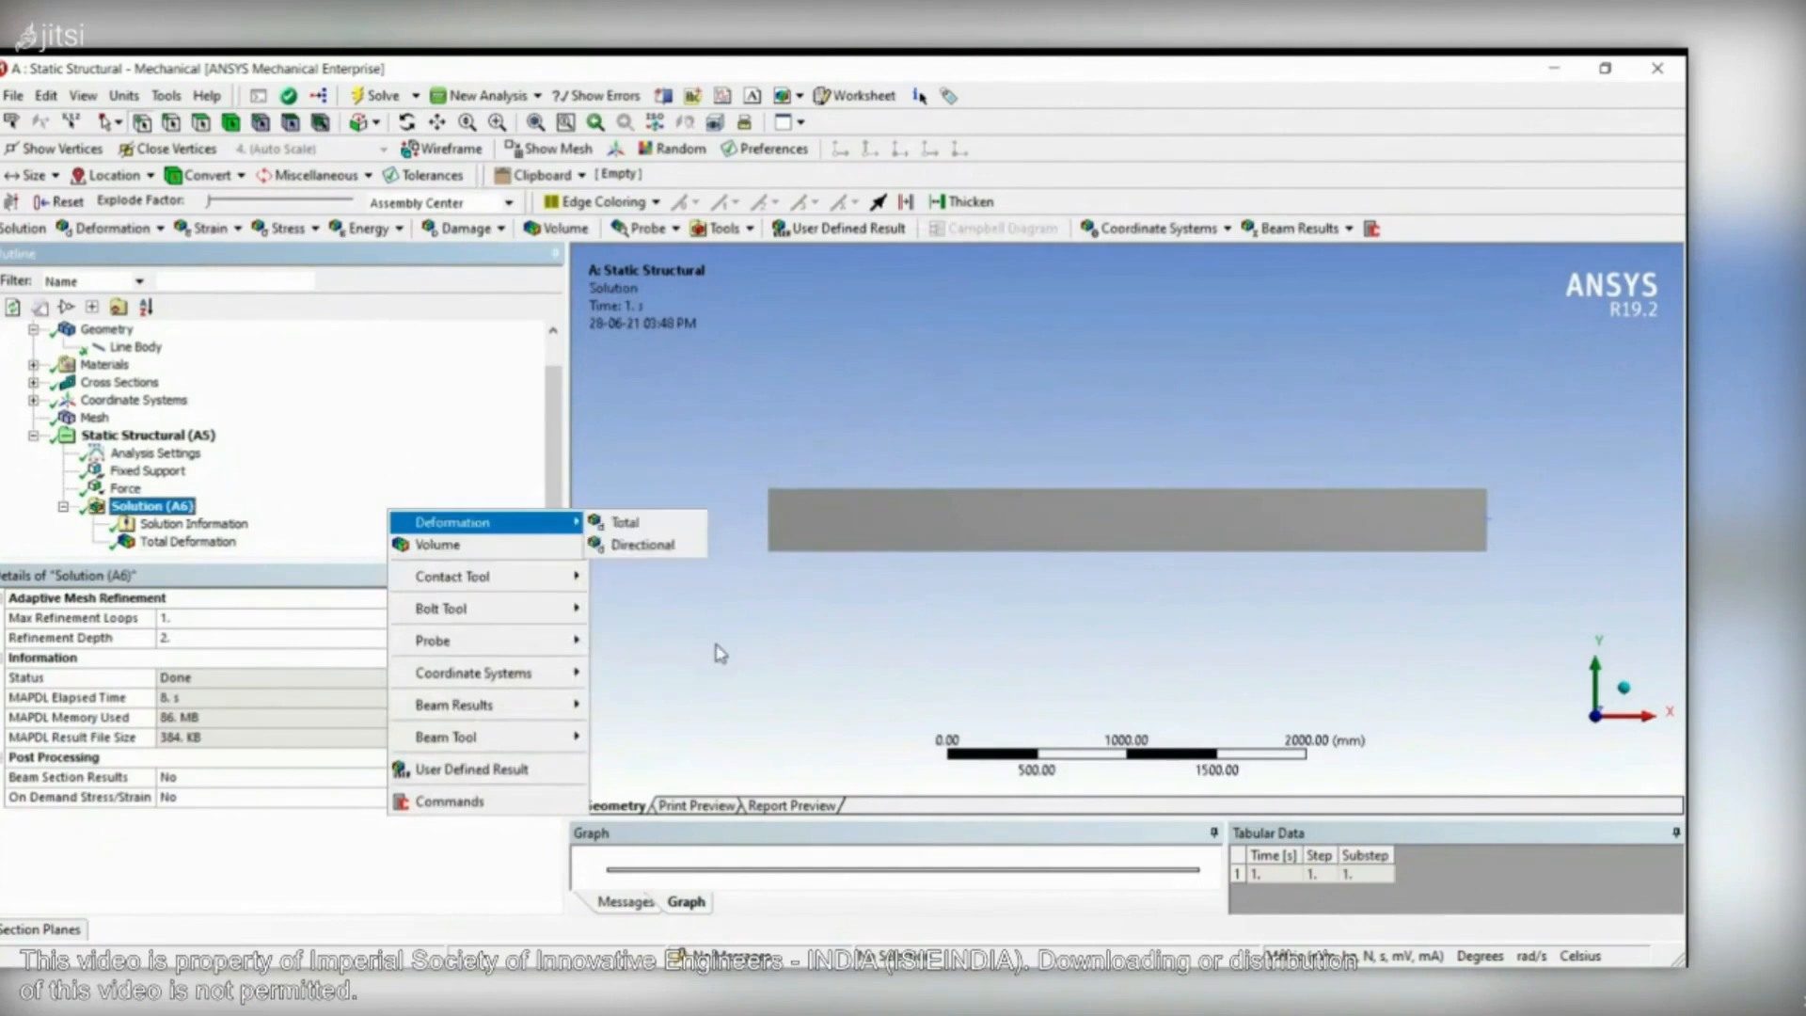
{"action": "key", "text": "Right"}
{"action": "key", "text": "Down"}
{"action": "left_click", "coordinate": [1010, 761]}
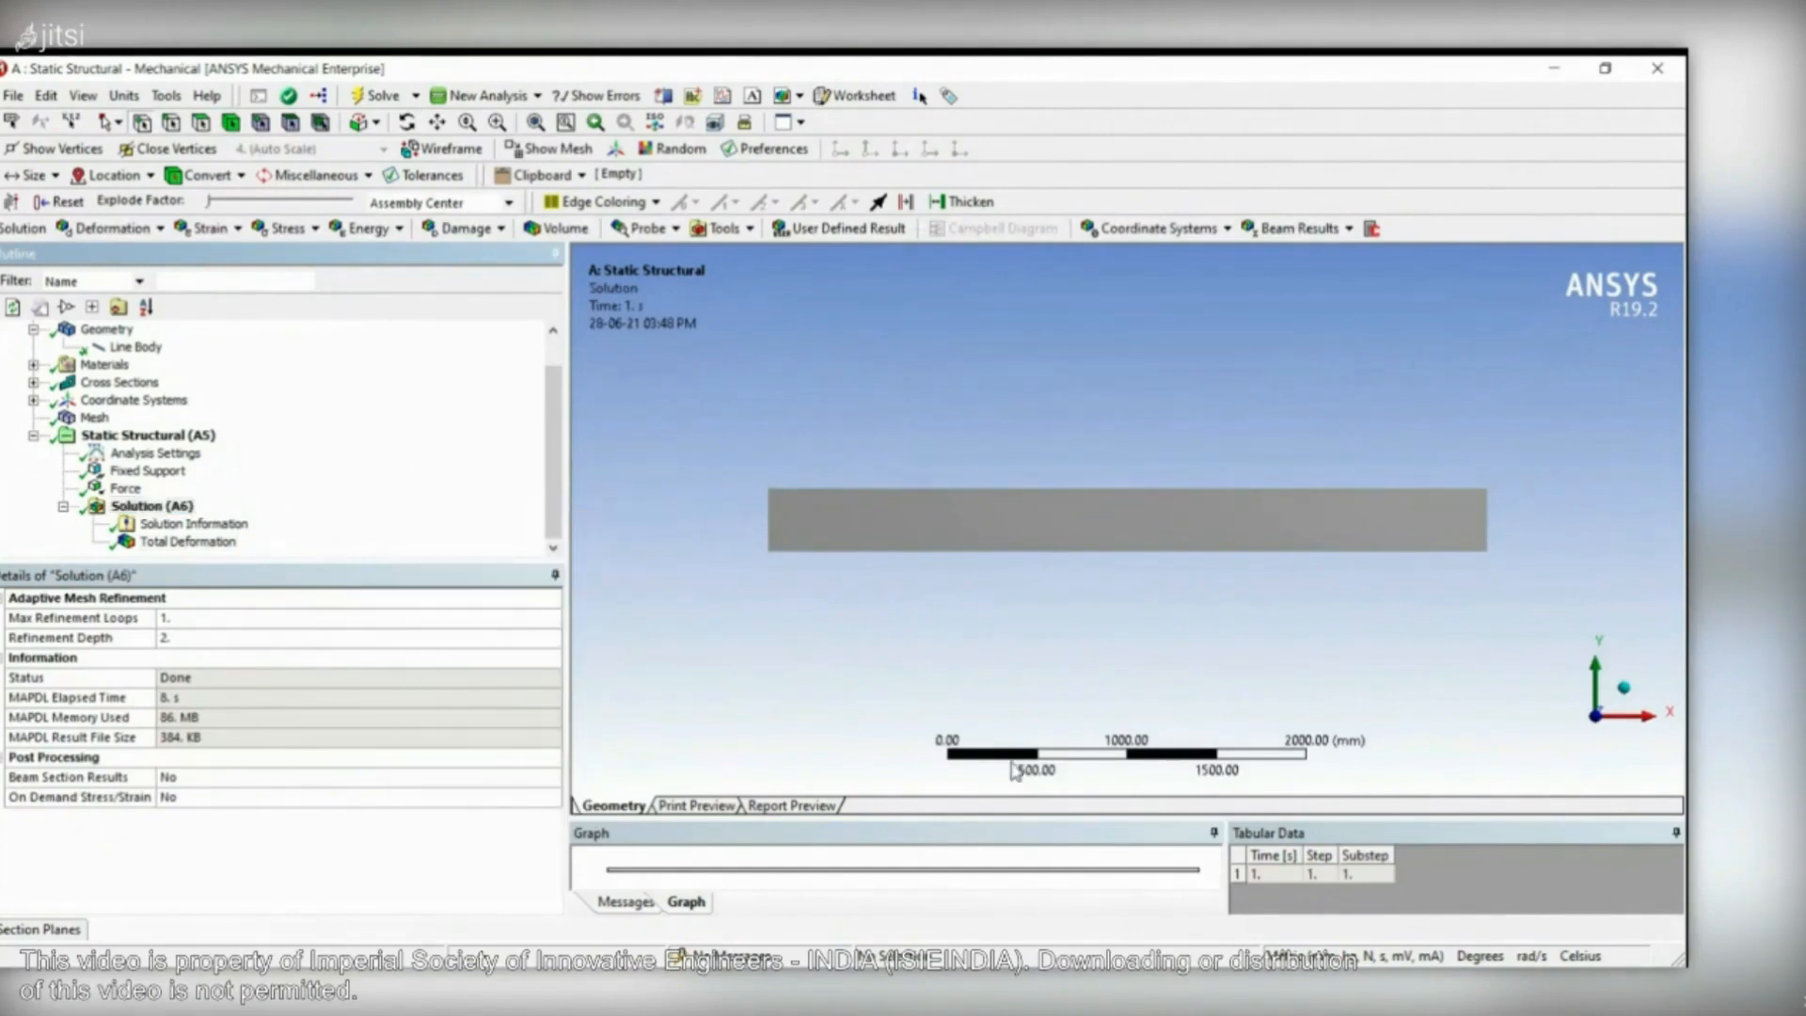